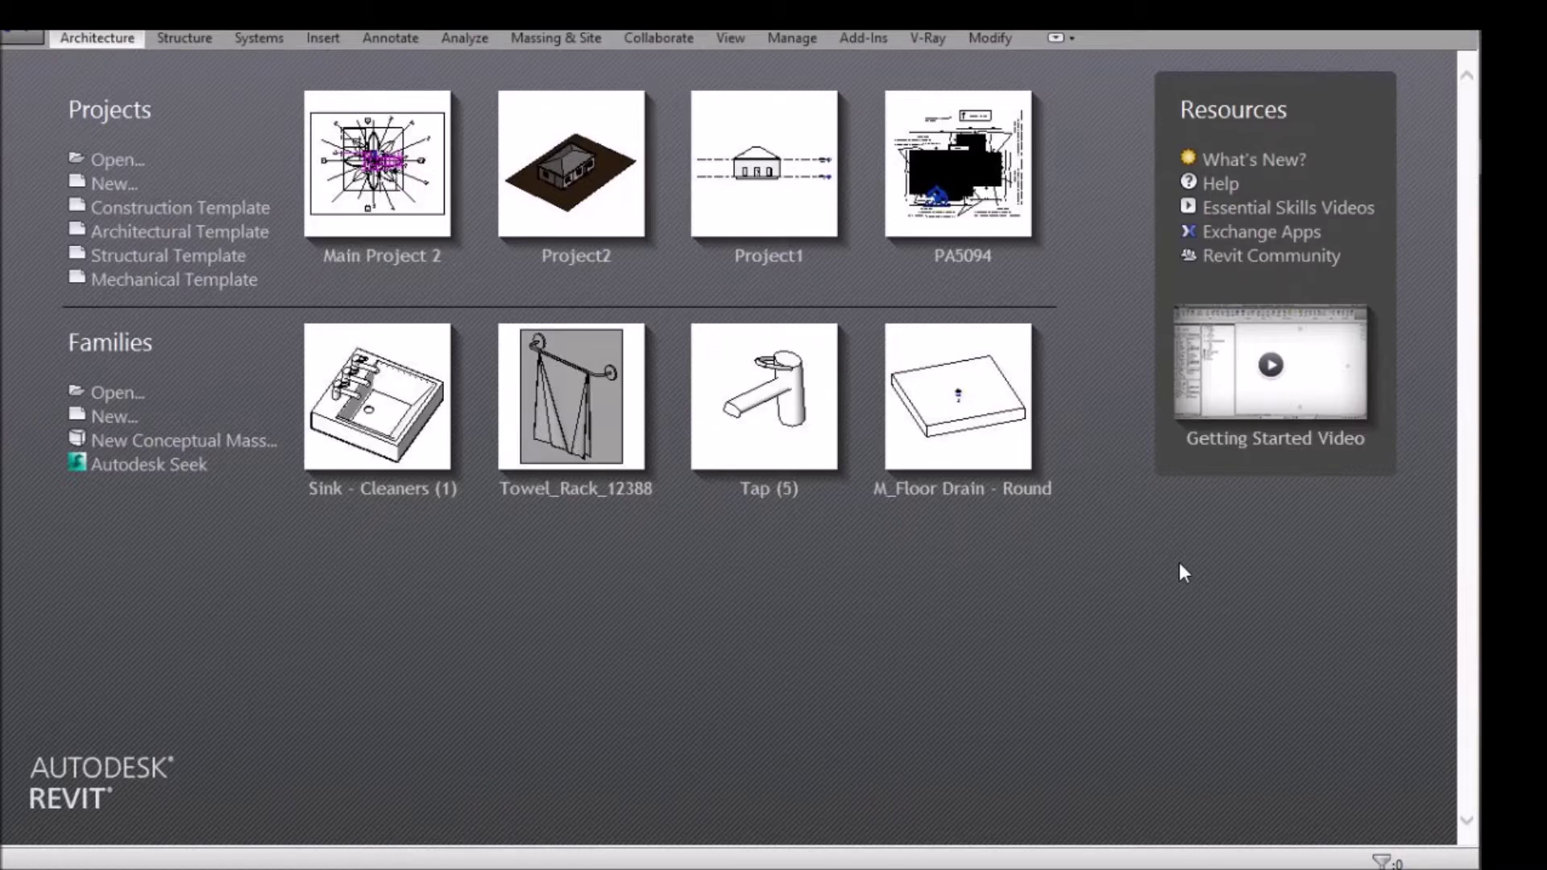
Start a new project from the Architectural Template and open the East elevation.
{"action": "left_click", "coordinate": [186, 235]}
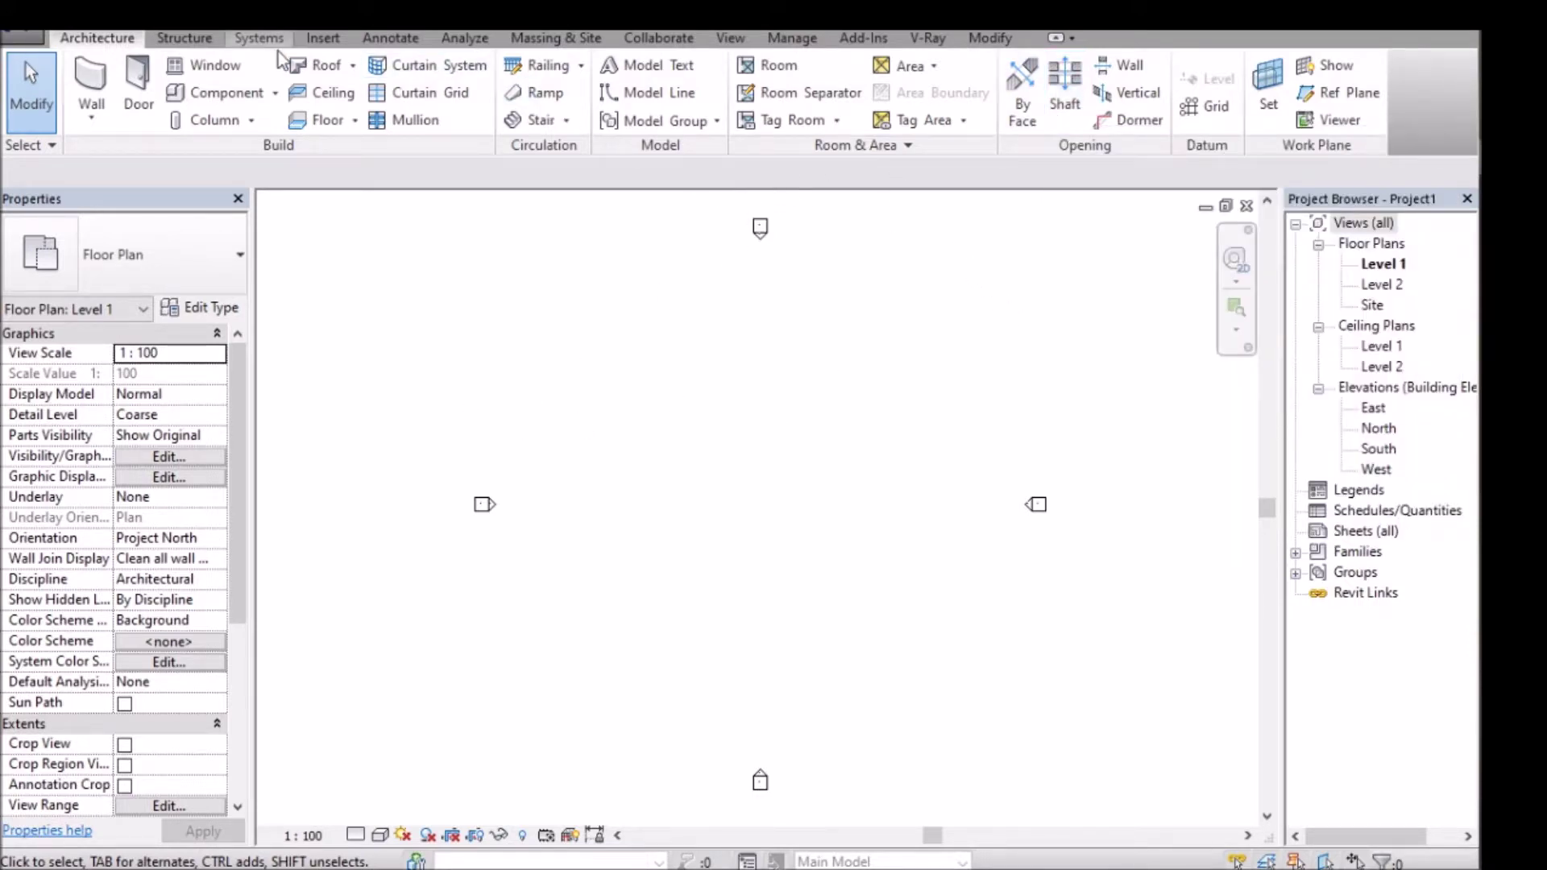
{"action": "left_click", "coordinate": [184, 38]}
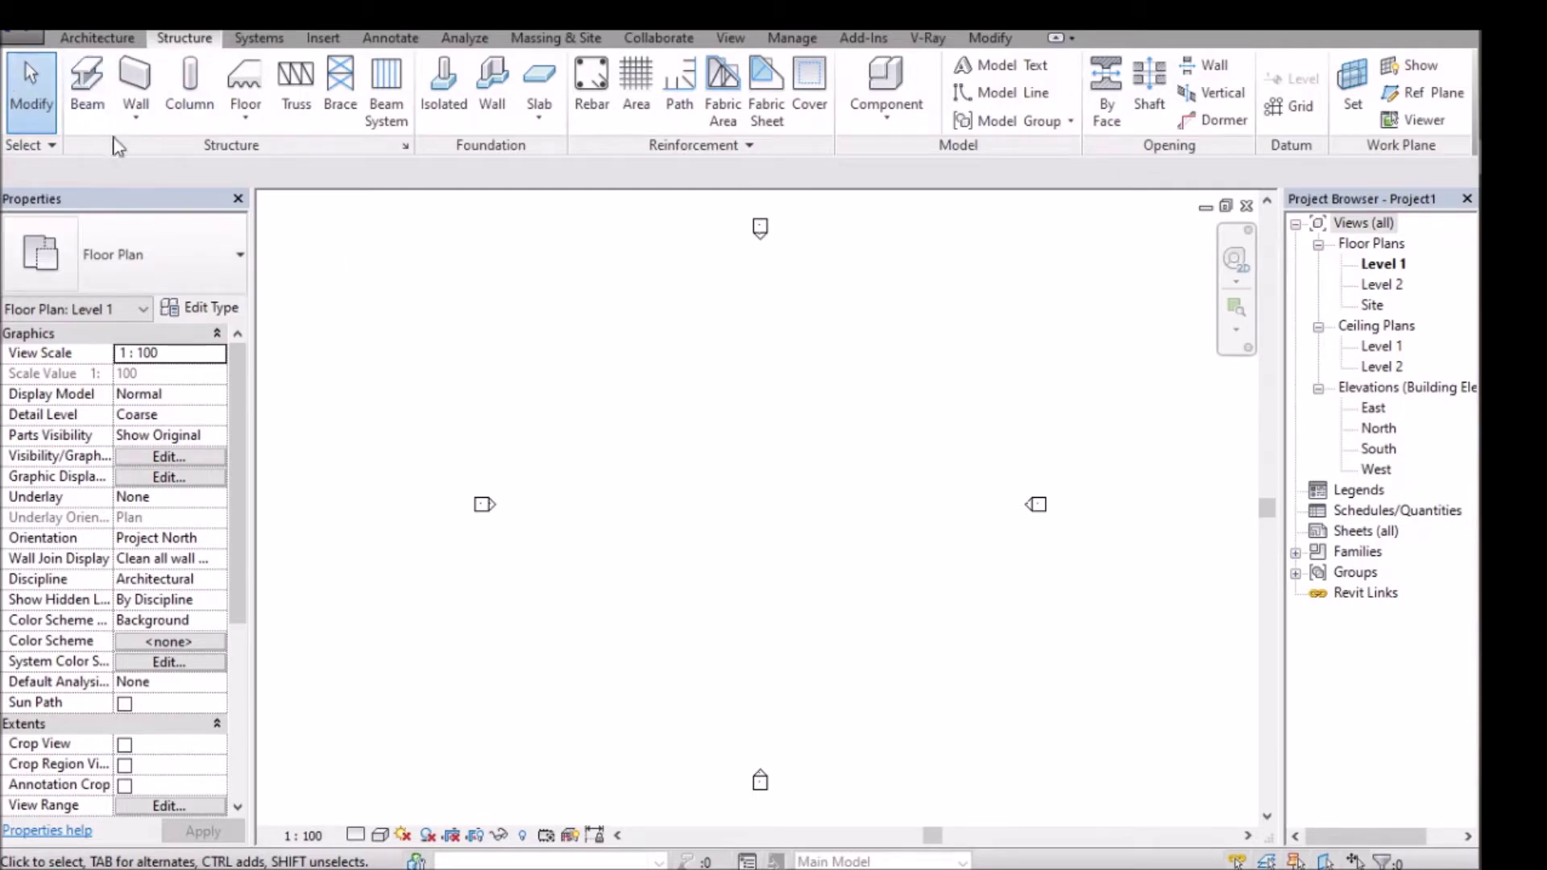
{"action": "left_click", "coordinate": [98, 38]}
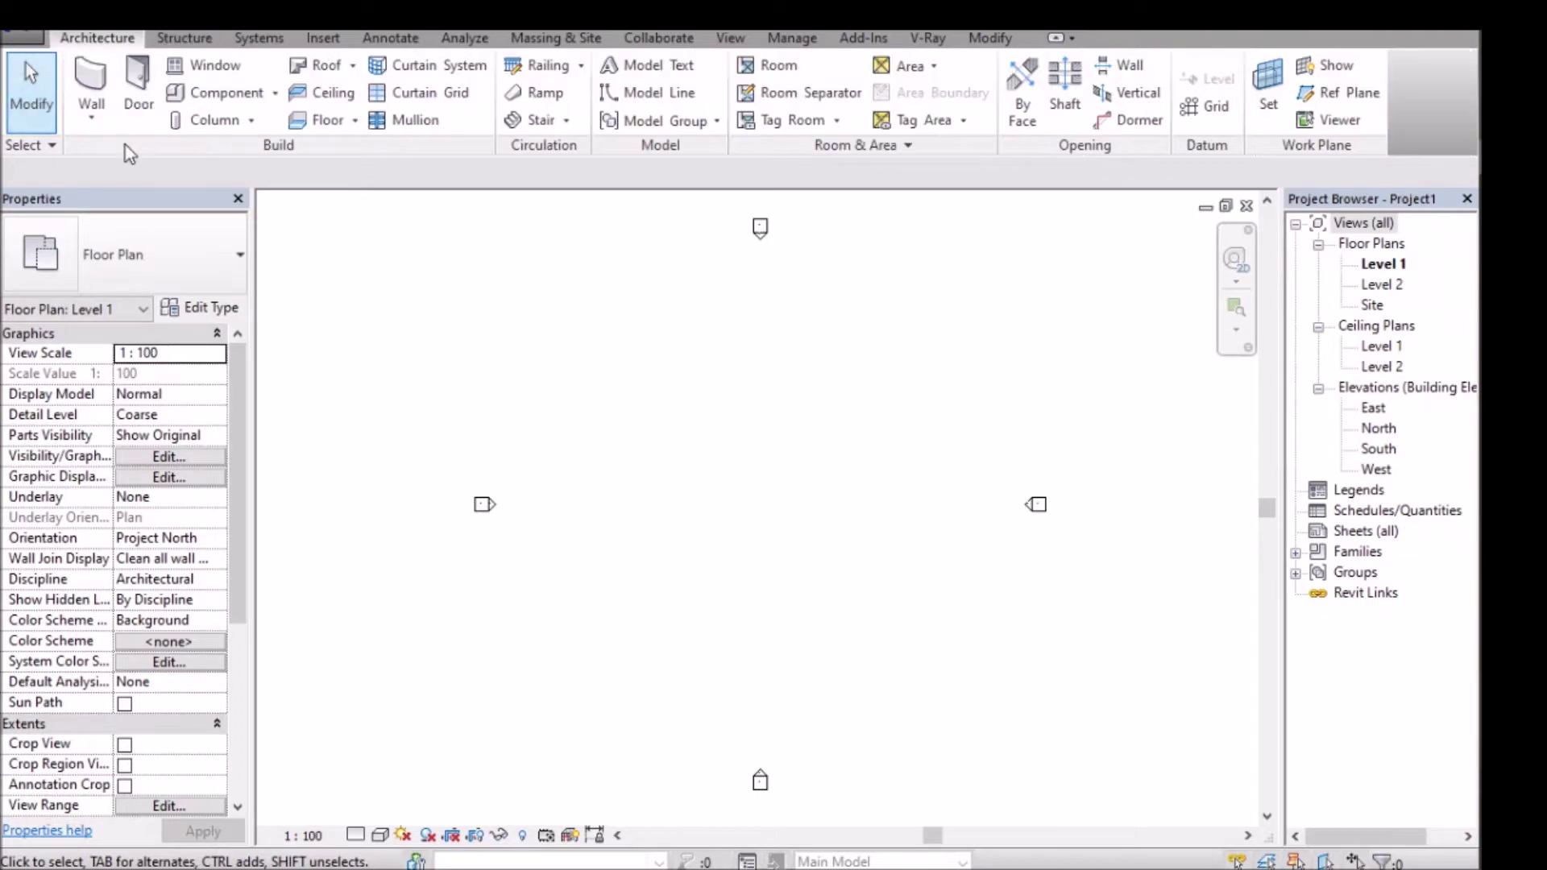
{"action": "double_click", "coordinate": [1373, 408]}
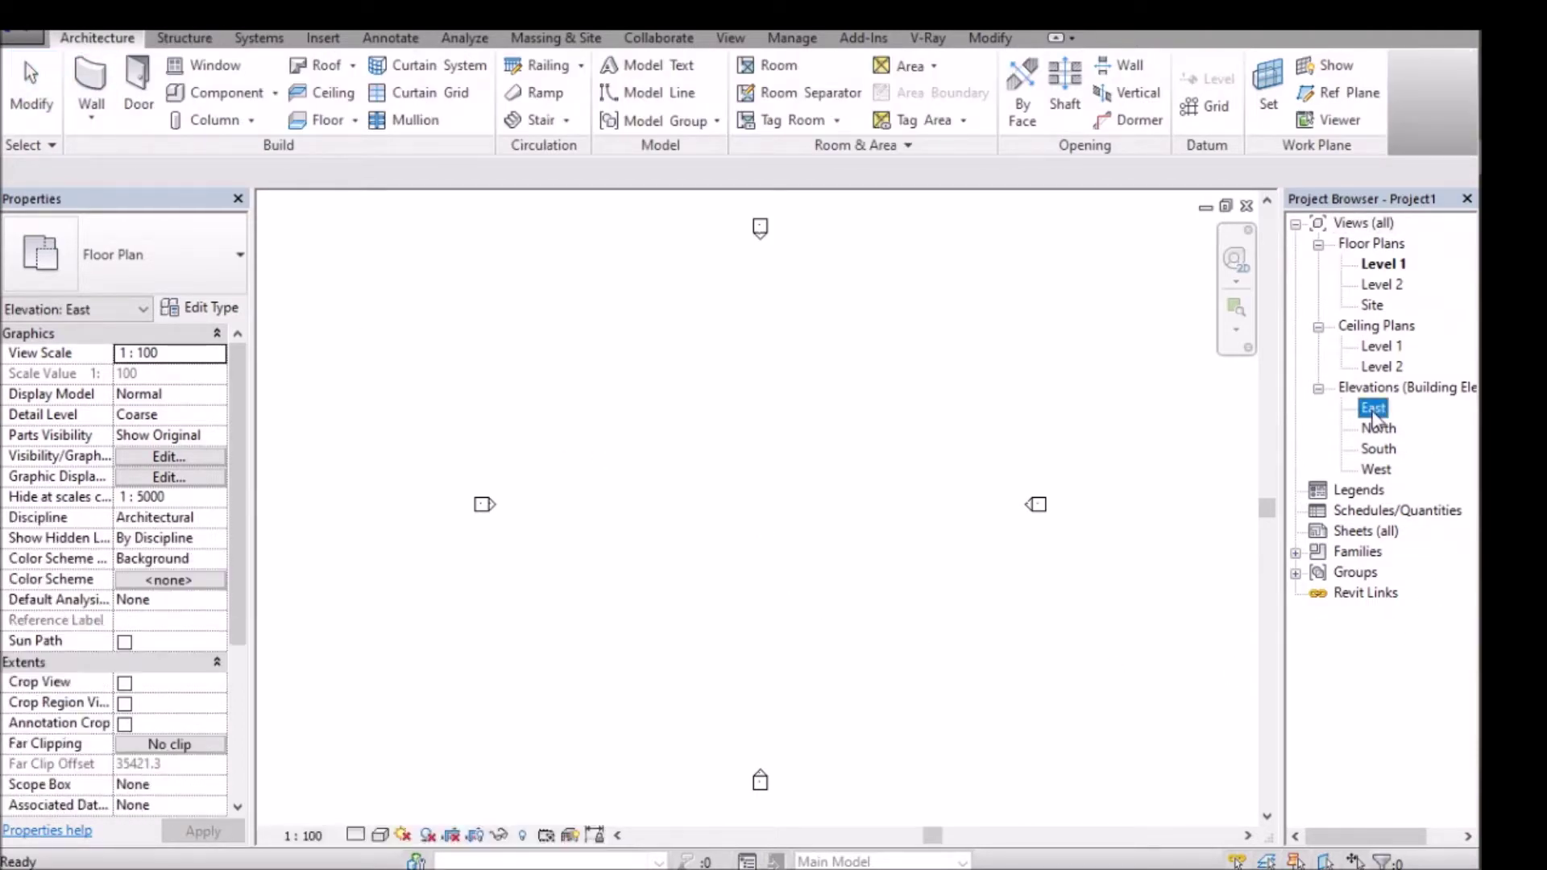
Rename Level 1 as Floor Plan, including its corresponding views.
{"action": "right_click", "coordinate": [1142, 666]}
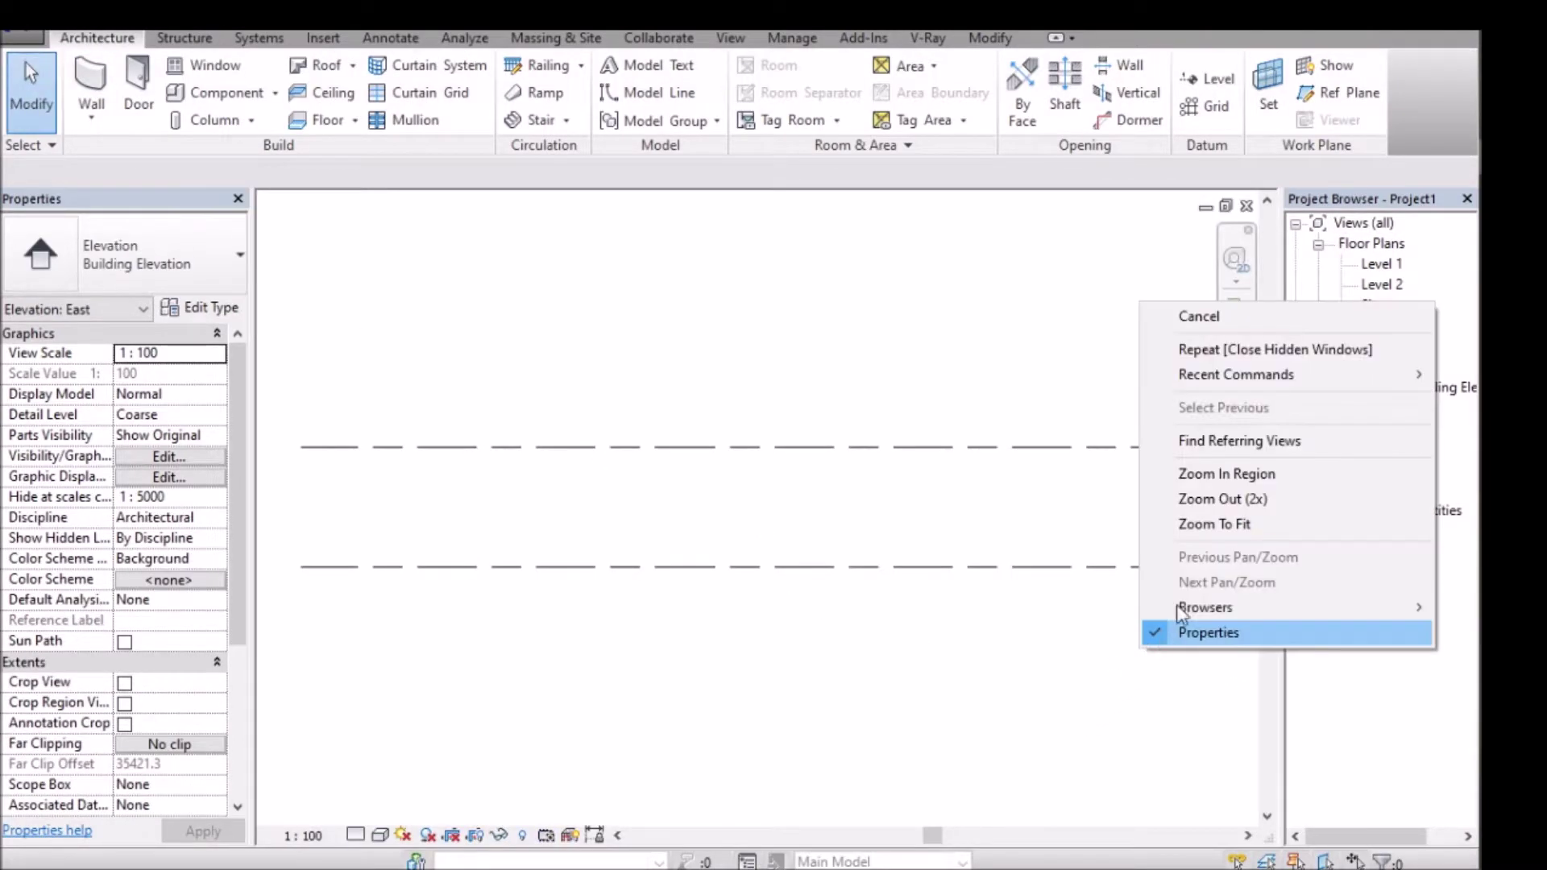
{"action": "left_click", "coordinate": [1223, 477]}
{"action": "left_click_drag", "start_coordinate": [1219, 411], "coordinate": [1049, 613]}
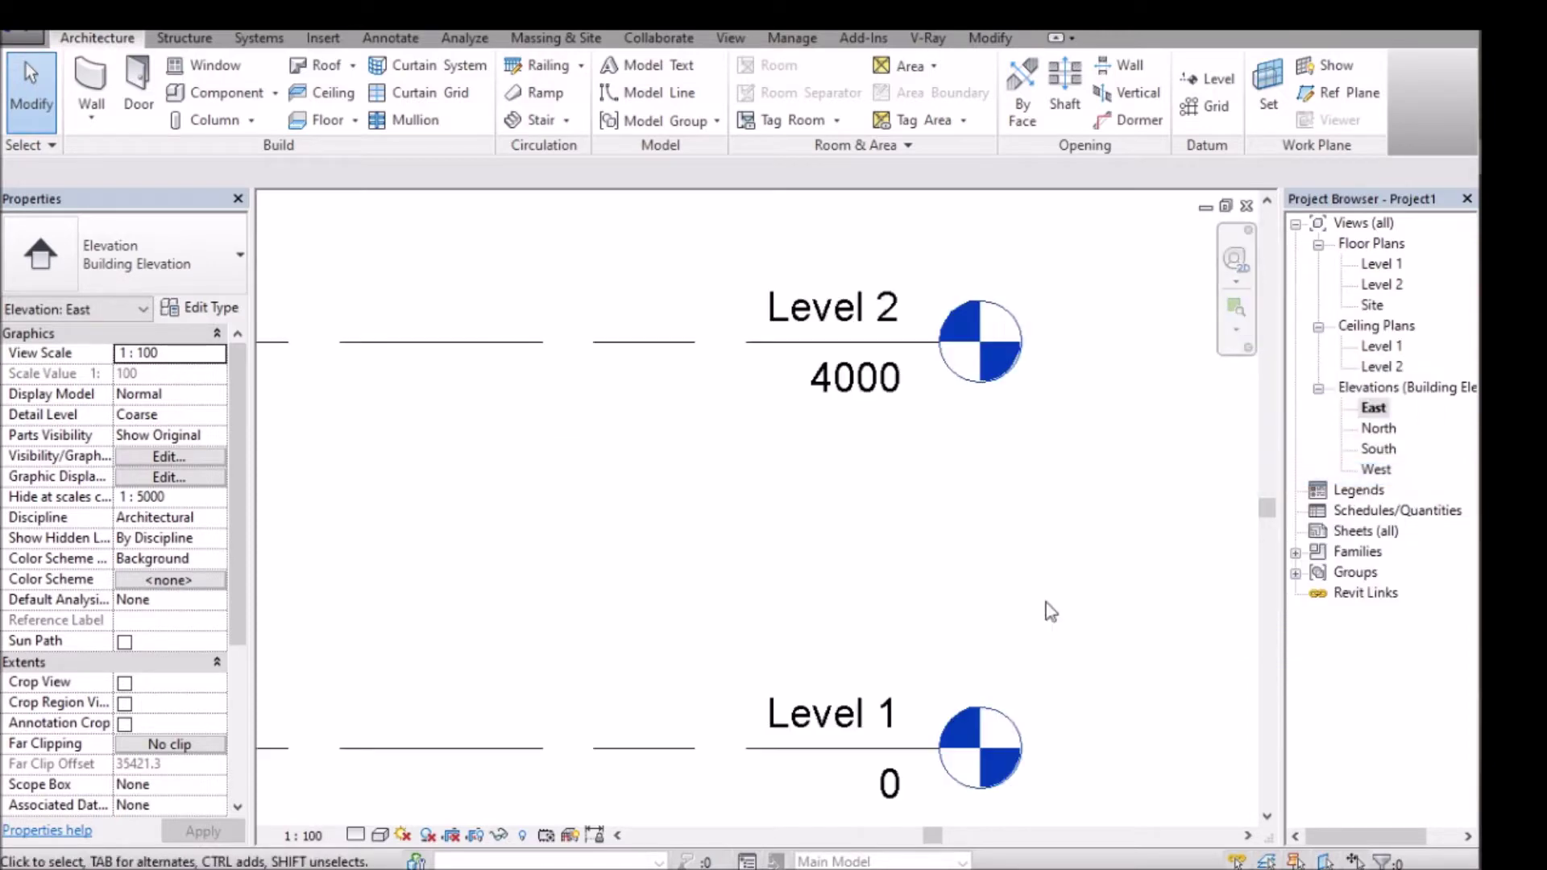
{"action": "left_click", "coordinate": [680, 748]}
{"action": "left_click", "coordinate": [834, 723]}
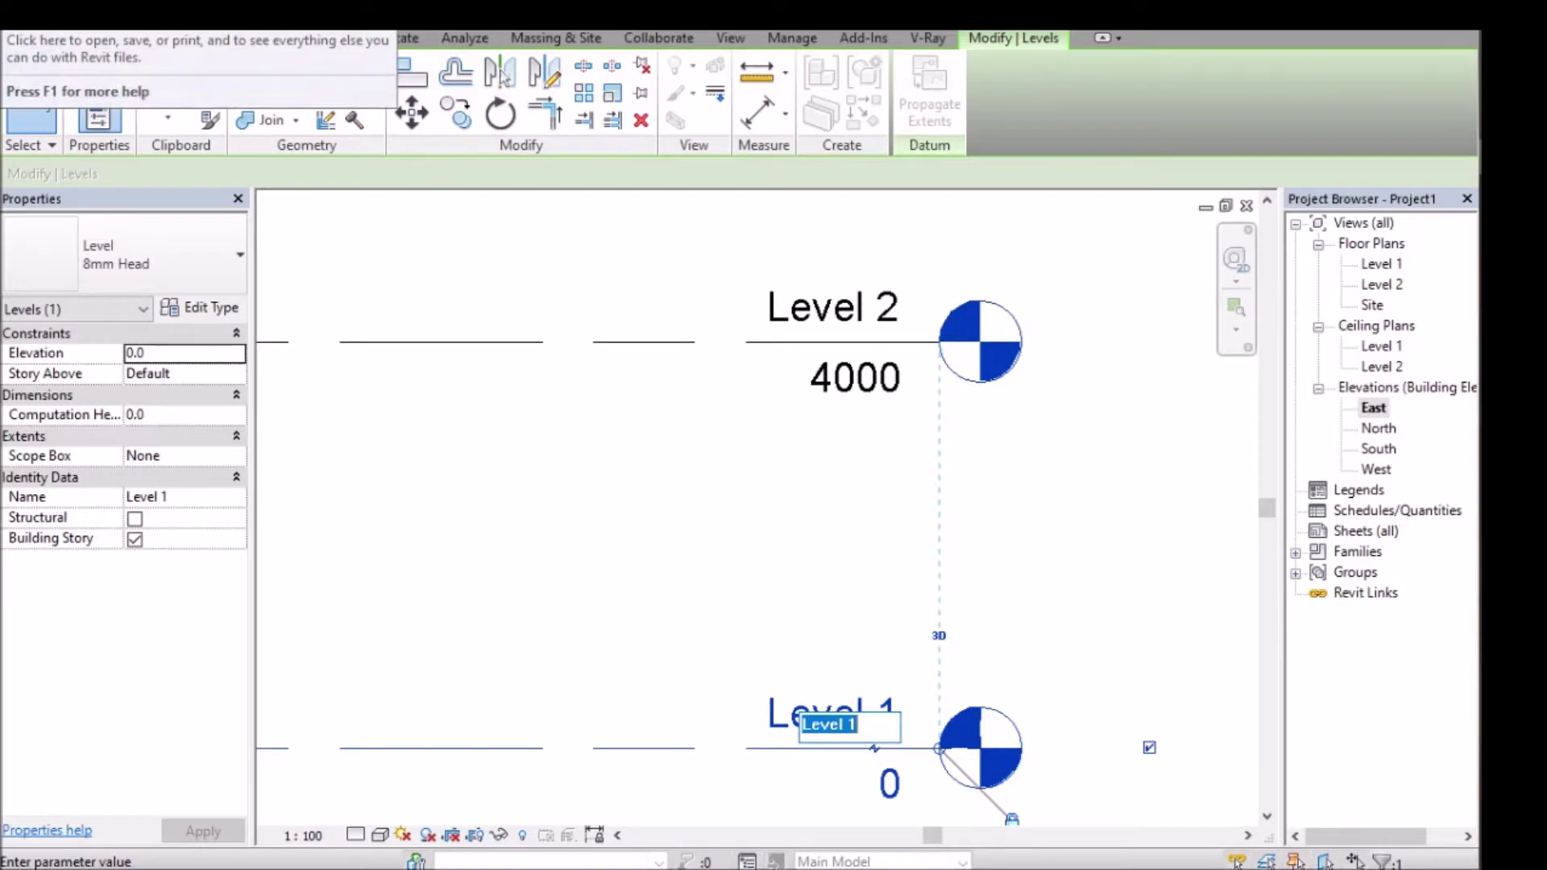
{"action": "key", "text": "BackSpace"}
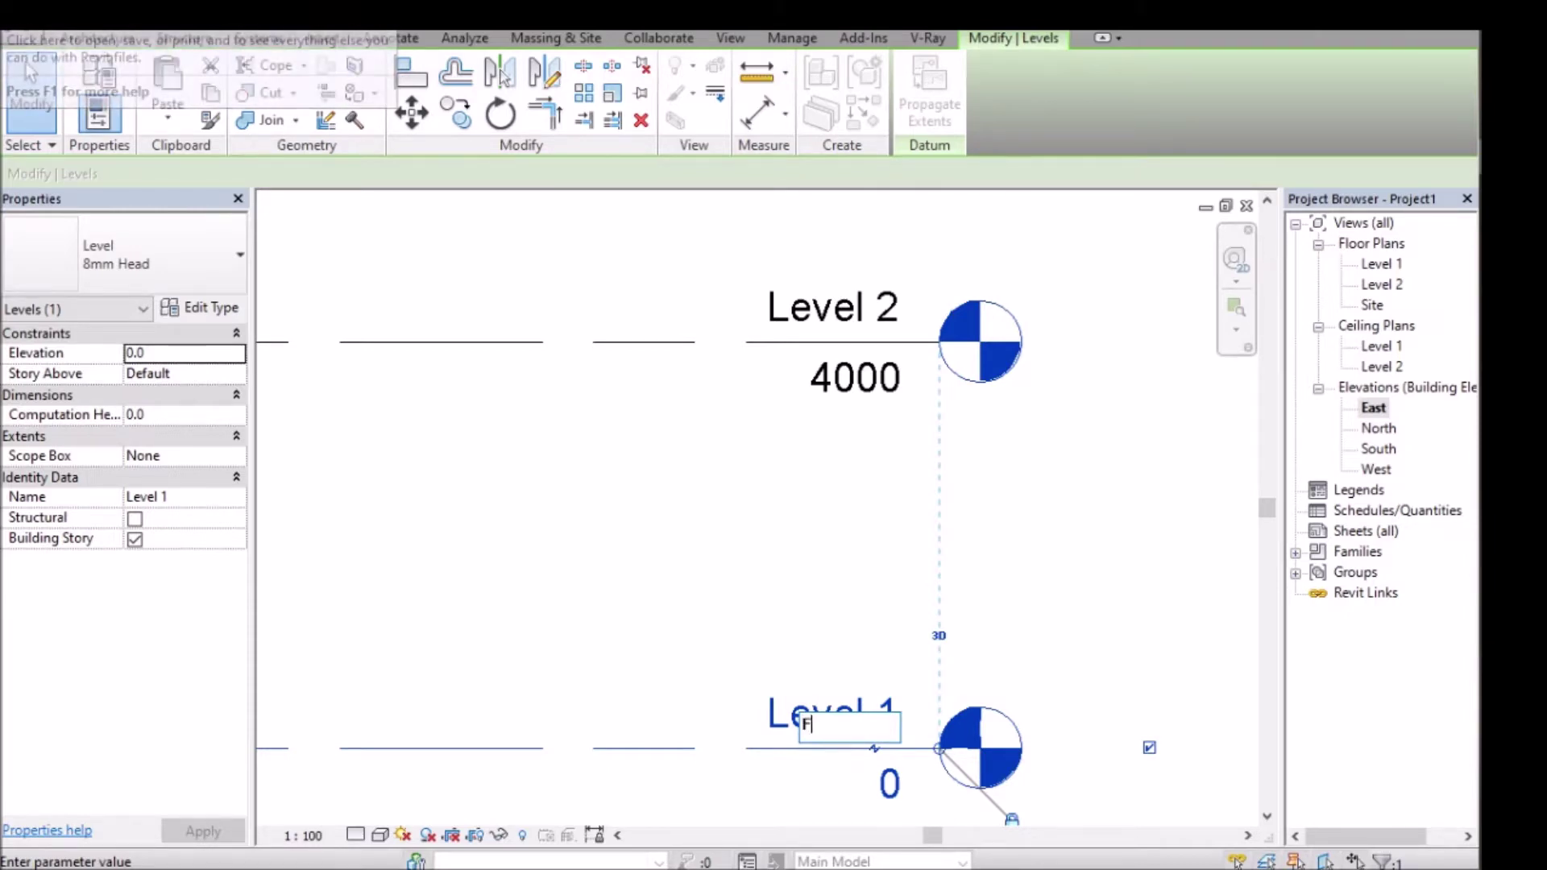
{"action": "type", "text": "Floor Plan"}
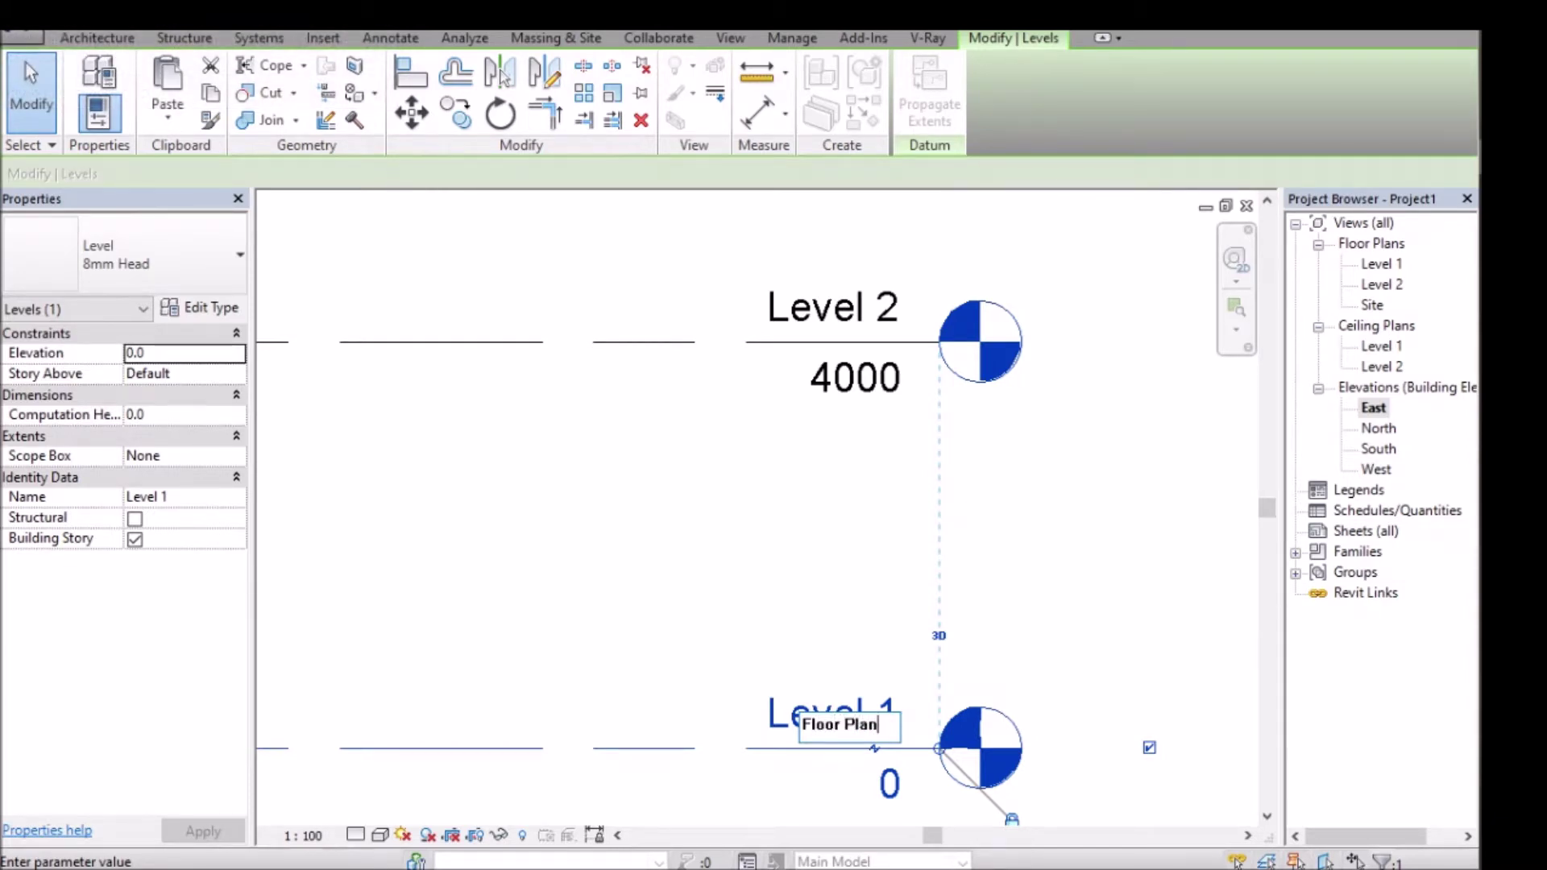
{"action": "key", "text": "Return"}
{"action": "key", "text": "Return"}
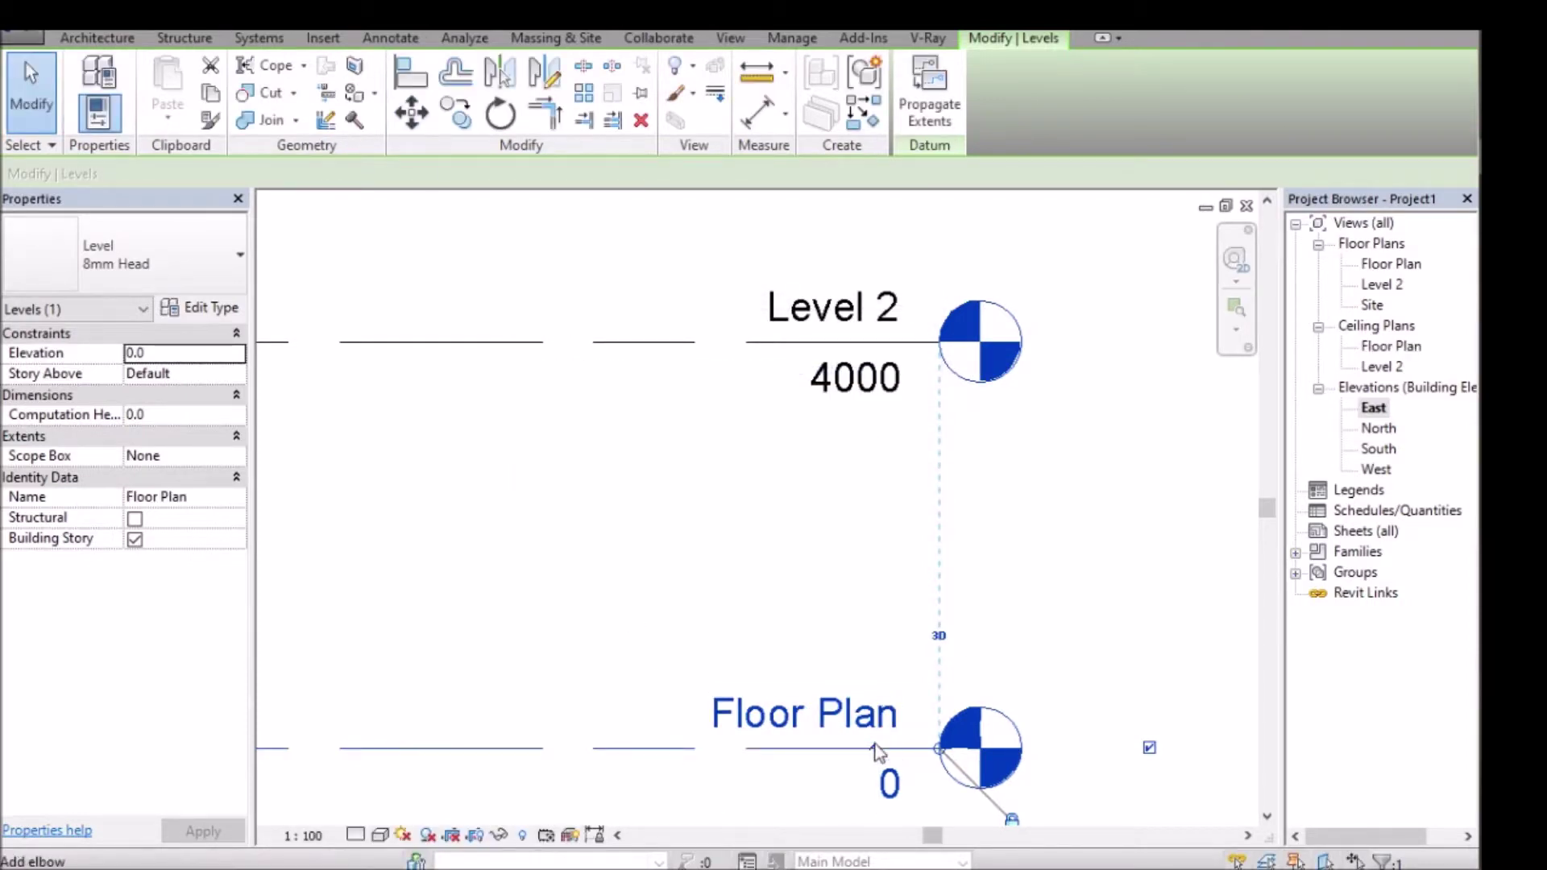
Set the elevation of the Floor Plan level to 400.
{"action": "left_click", "coordinate": [888, 783]}
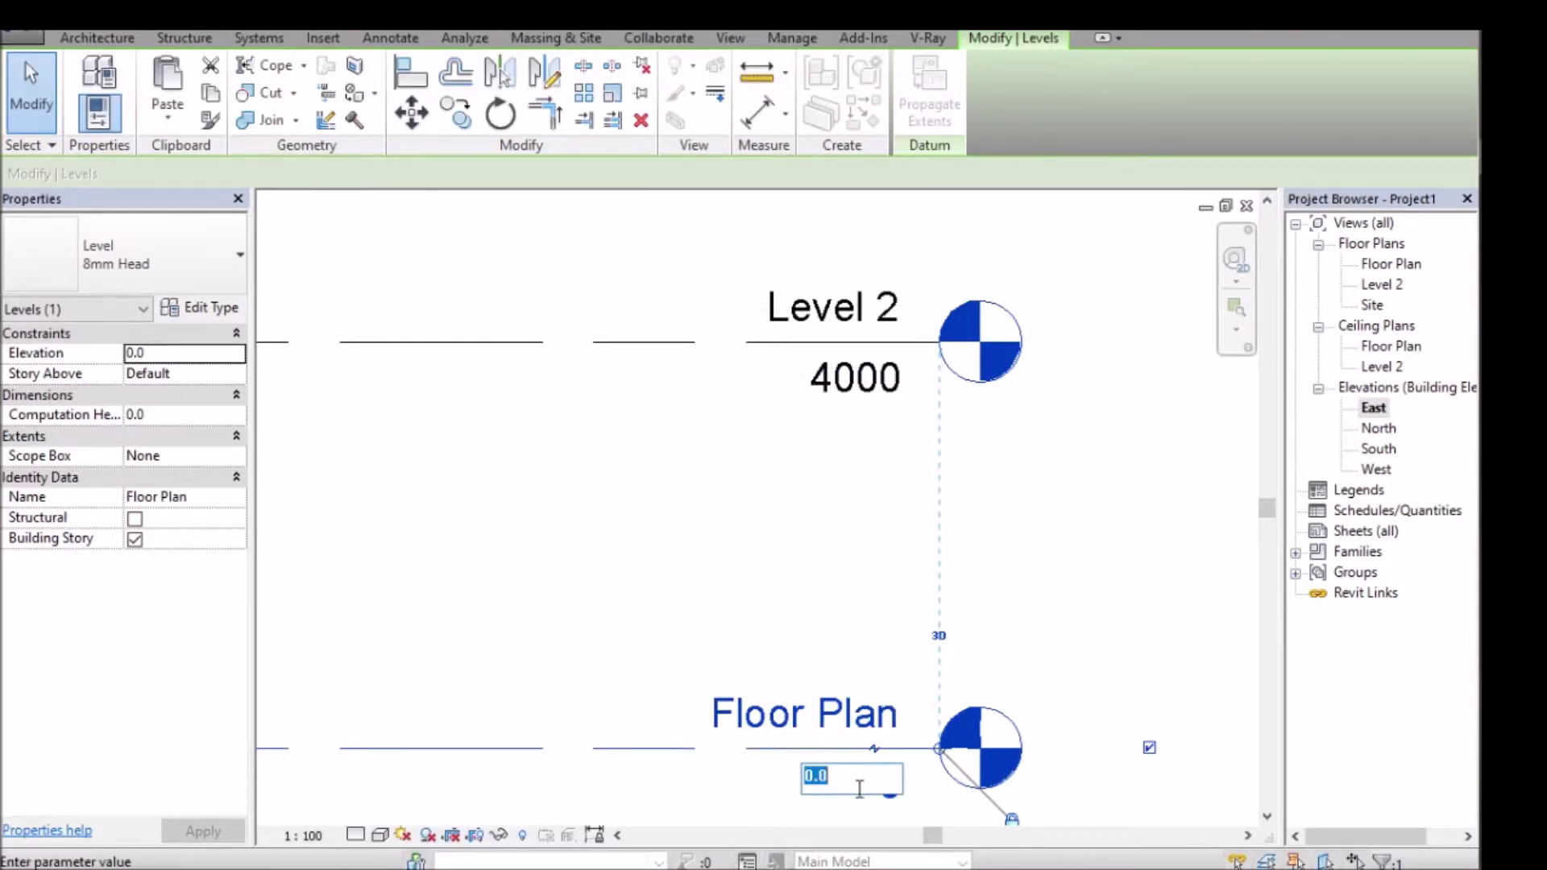
{"action": "type", "text": "400"}
{"action": "key", "text": "Return"}
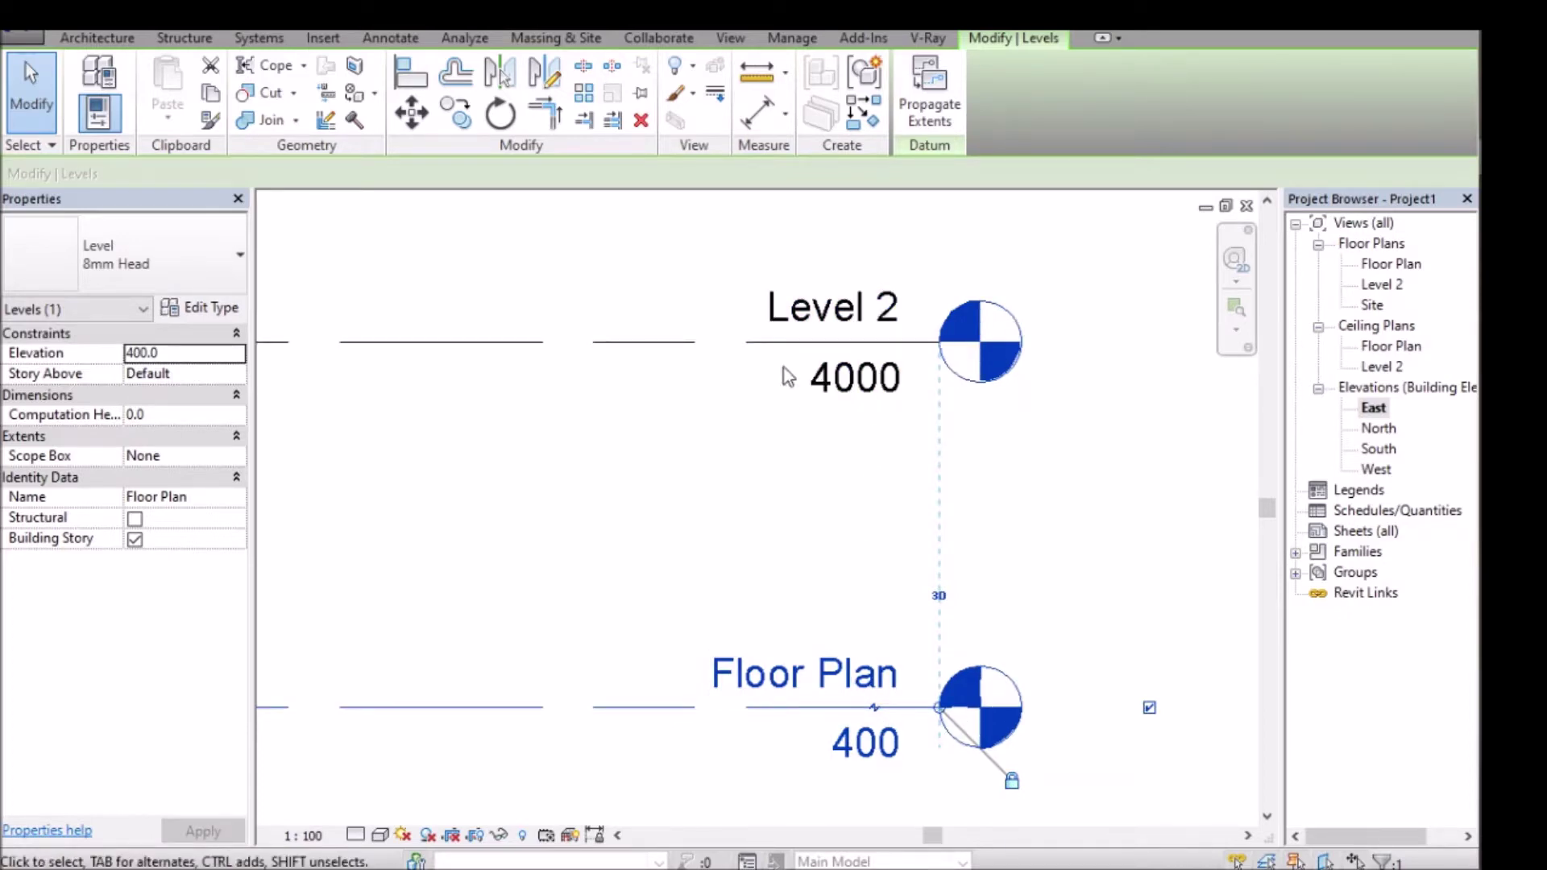
Set the elevation of Level 2 to 3000.
{"action": "left_click", "coordinate": [578, 346]}
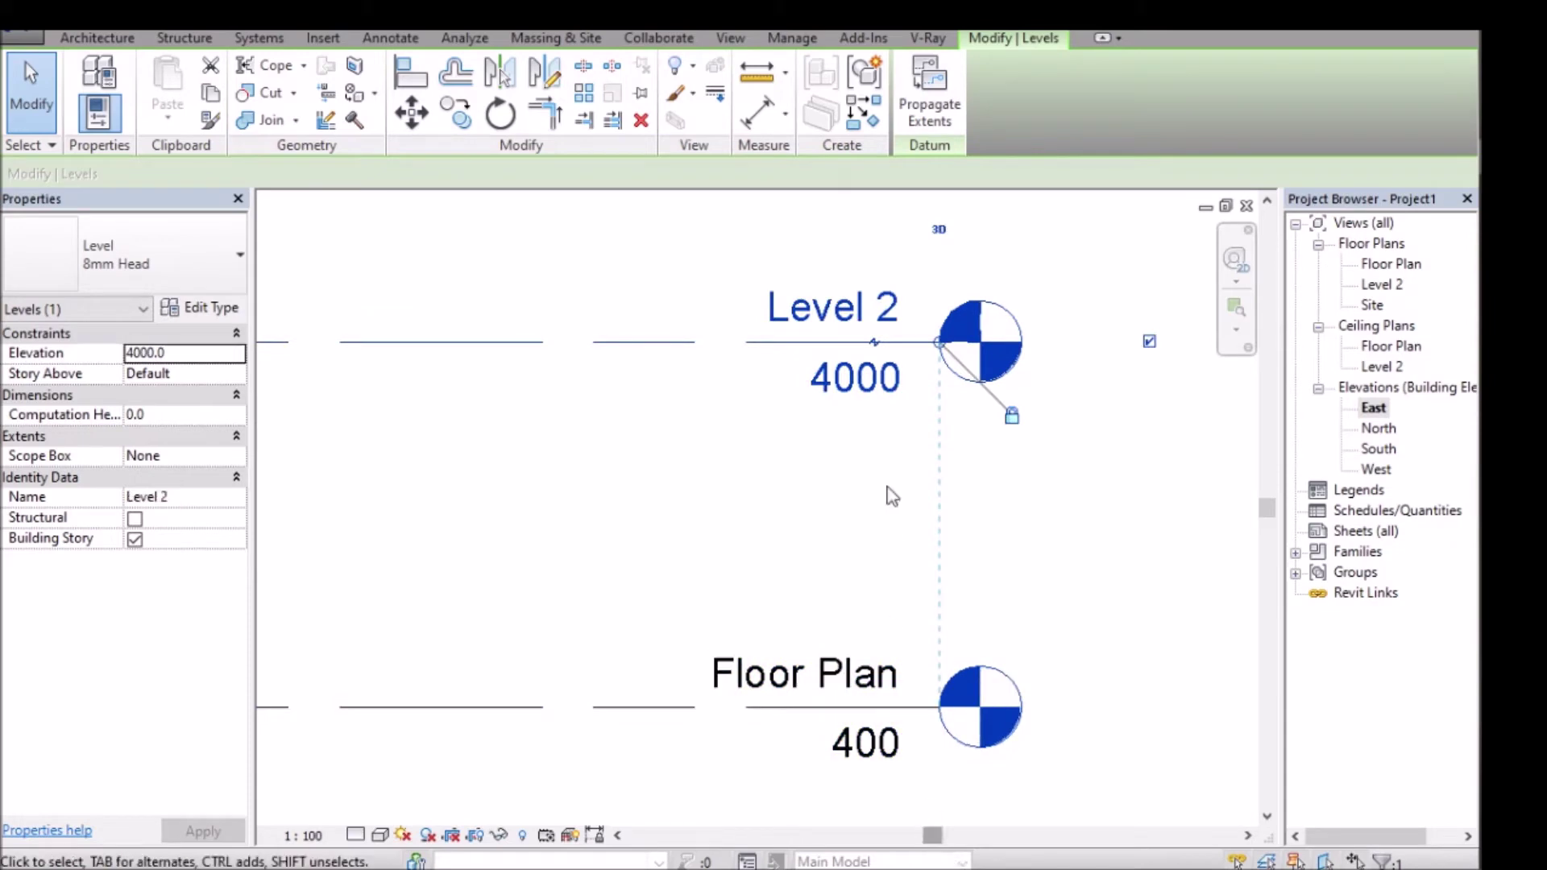
{"action": "left_click", "coordinate": [813, 369]}
{"action": "left_click_drag", "start_coordinate": [823, 369], "coordinate": [800, 369]}
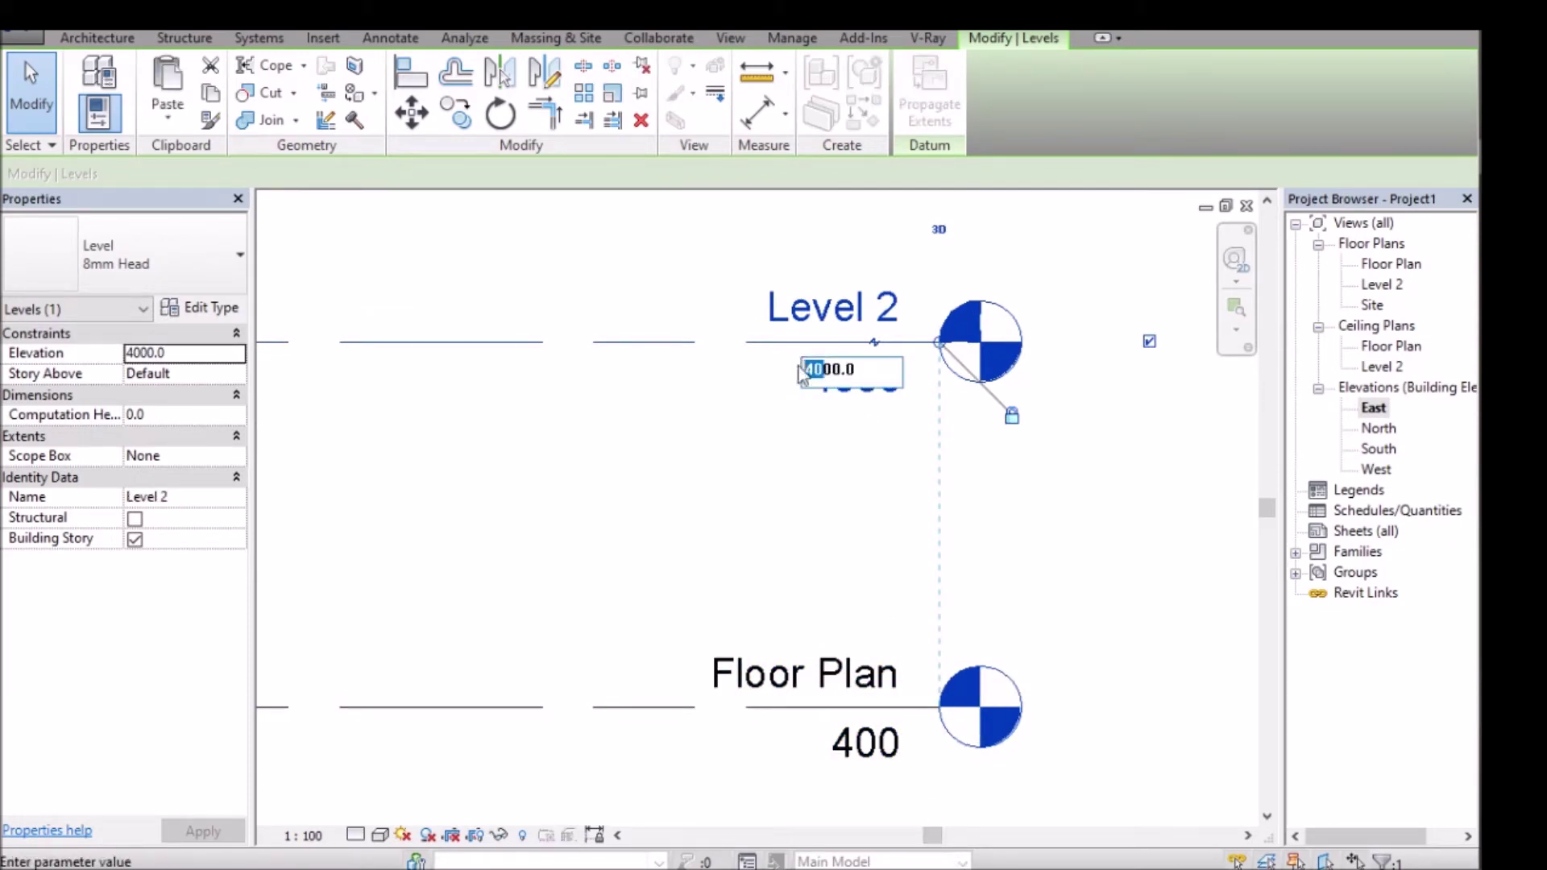
{"action": "type", "text": "30"}
{"action": "key", "text": "Return"}
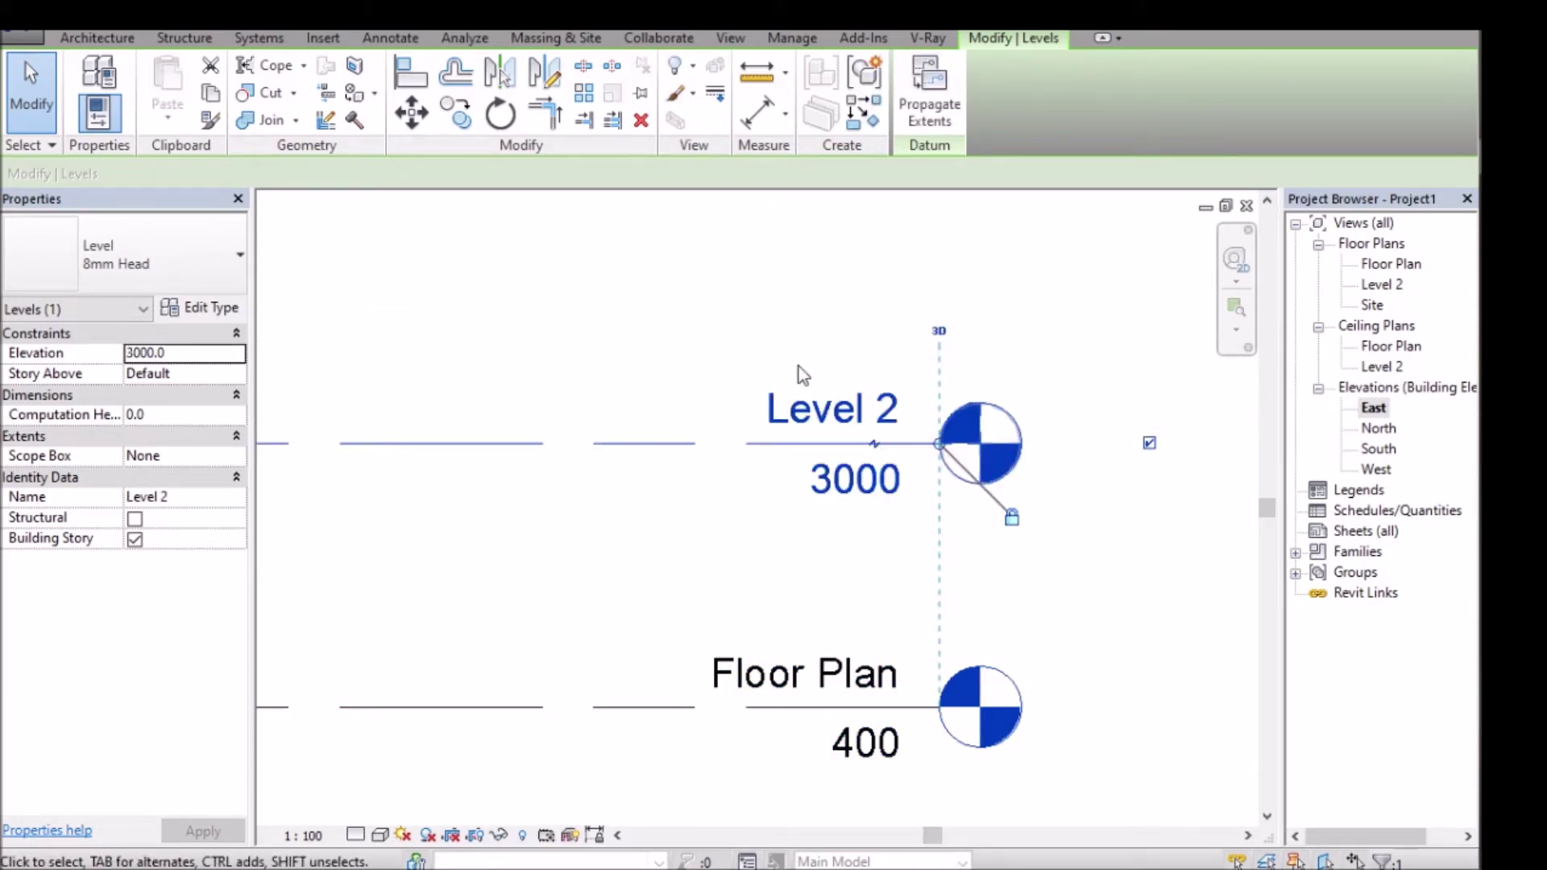
Rename Level 2 as Roof, including its corresponding views.
{"action": "left_click", "coordinate": [829, 414]}
{"action": "type", "text": "D"}
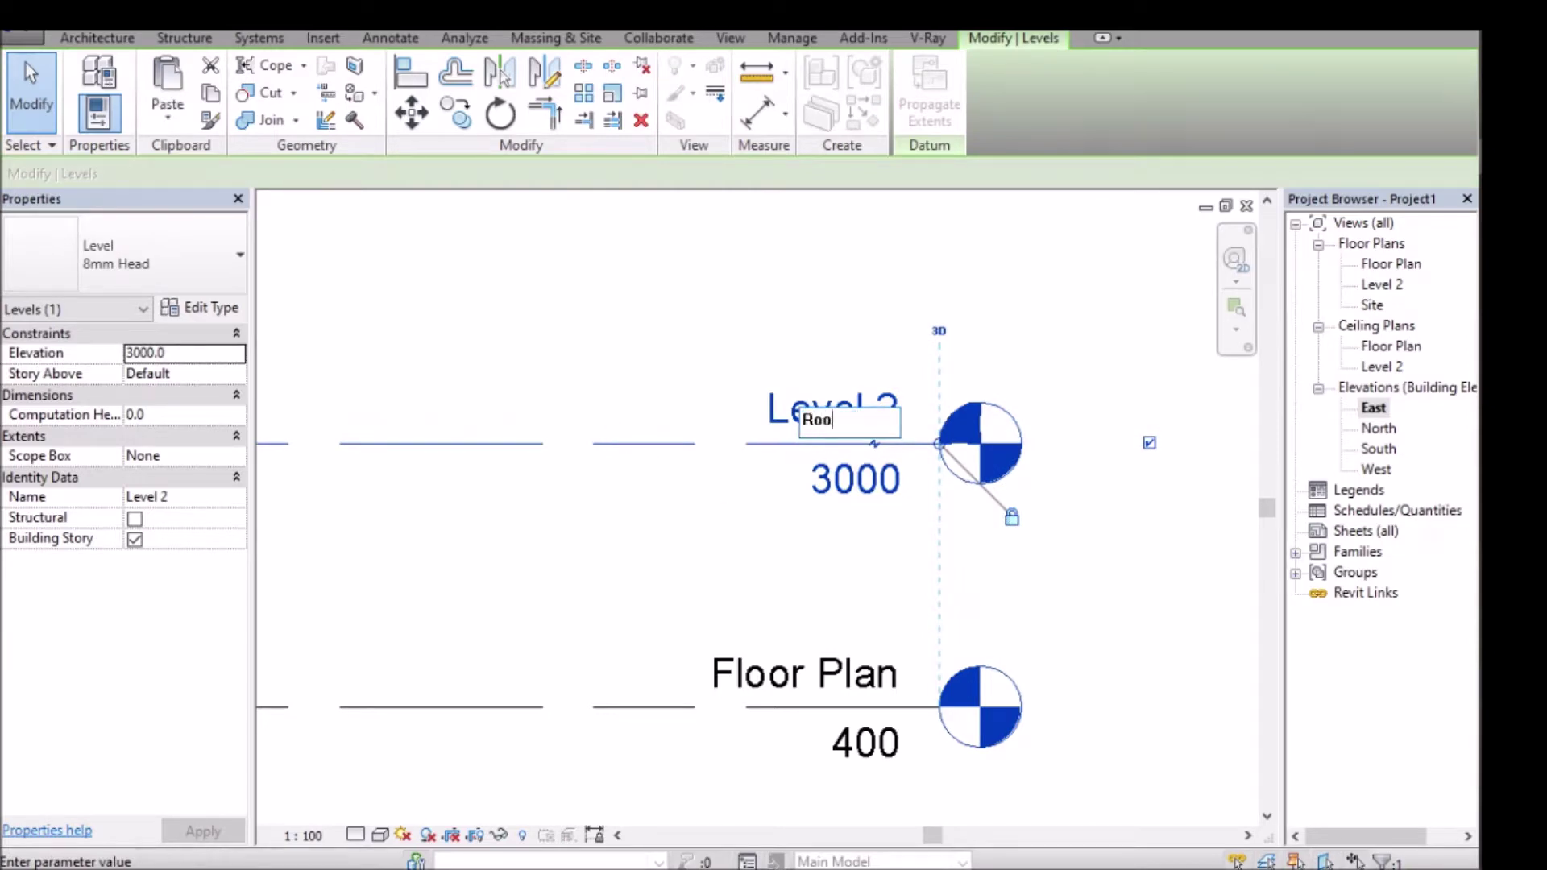
{"action": "type", "text": "oof"}
{"action": "key", "text": "Return"}
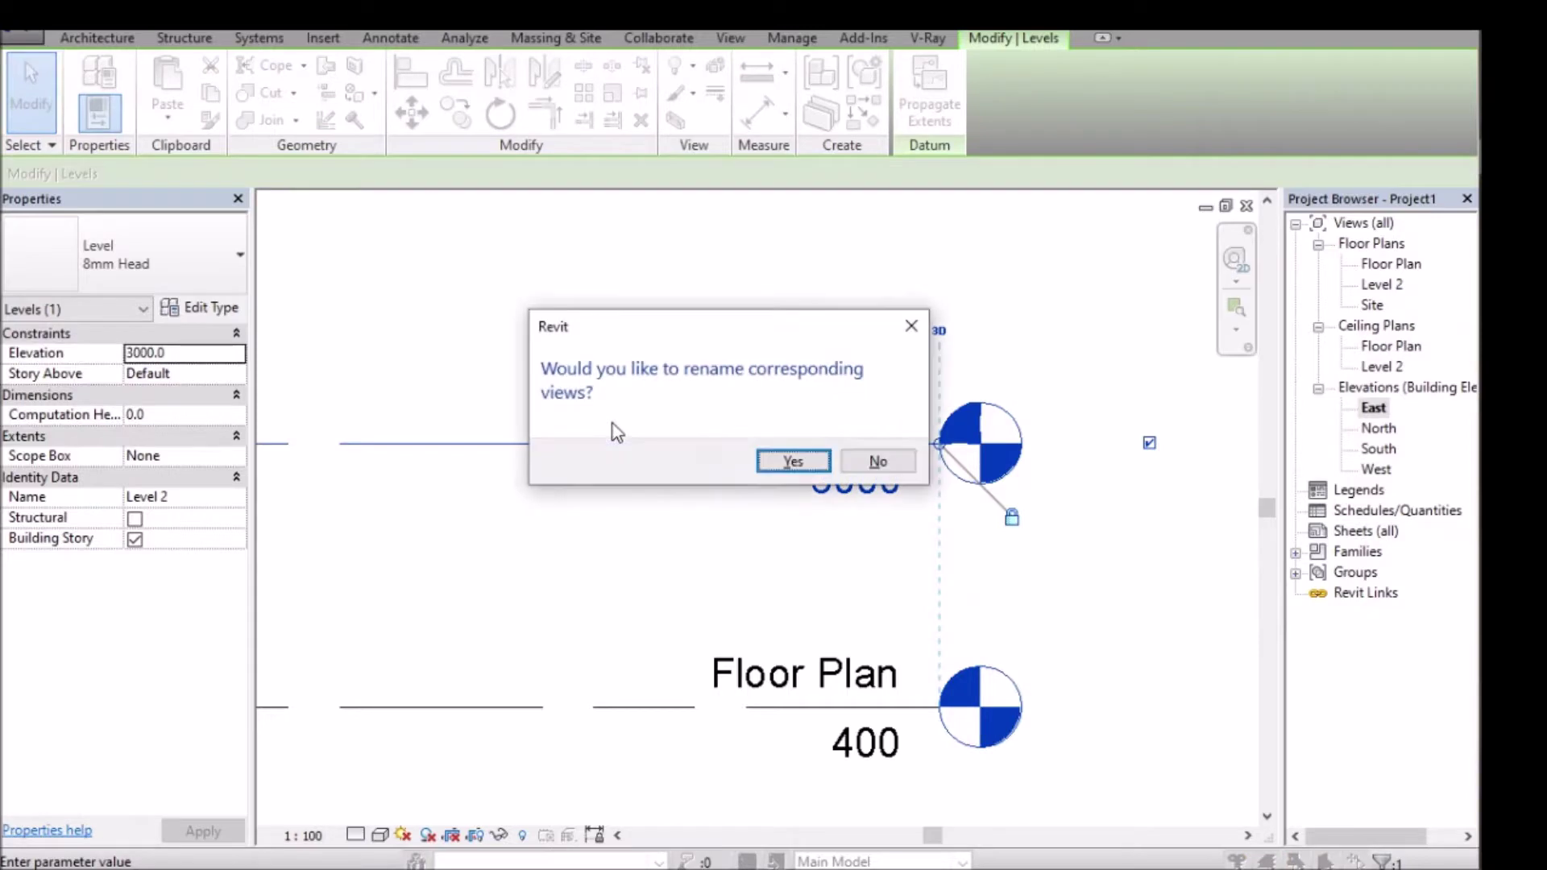
{"action": "left_click", "coordinate": [786, 461]}
Draw a new level between Floor Plan and Roof at an elevation of about 2300, aligned with their ends.
{"action": "left_click_drag", "start_coordinate": [932, 835], "coordinate": [898, 799]}
{"action": "right_click", "coordinate": [1101, 186]}
{"action": "left_click", "coordinate": [1210, 405]}
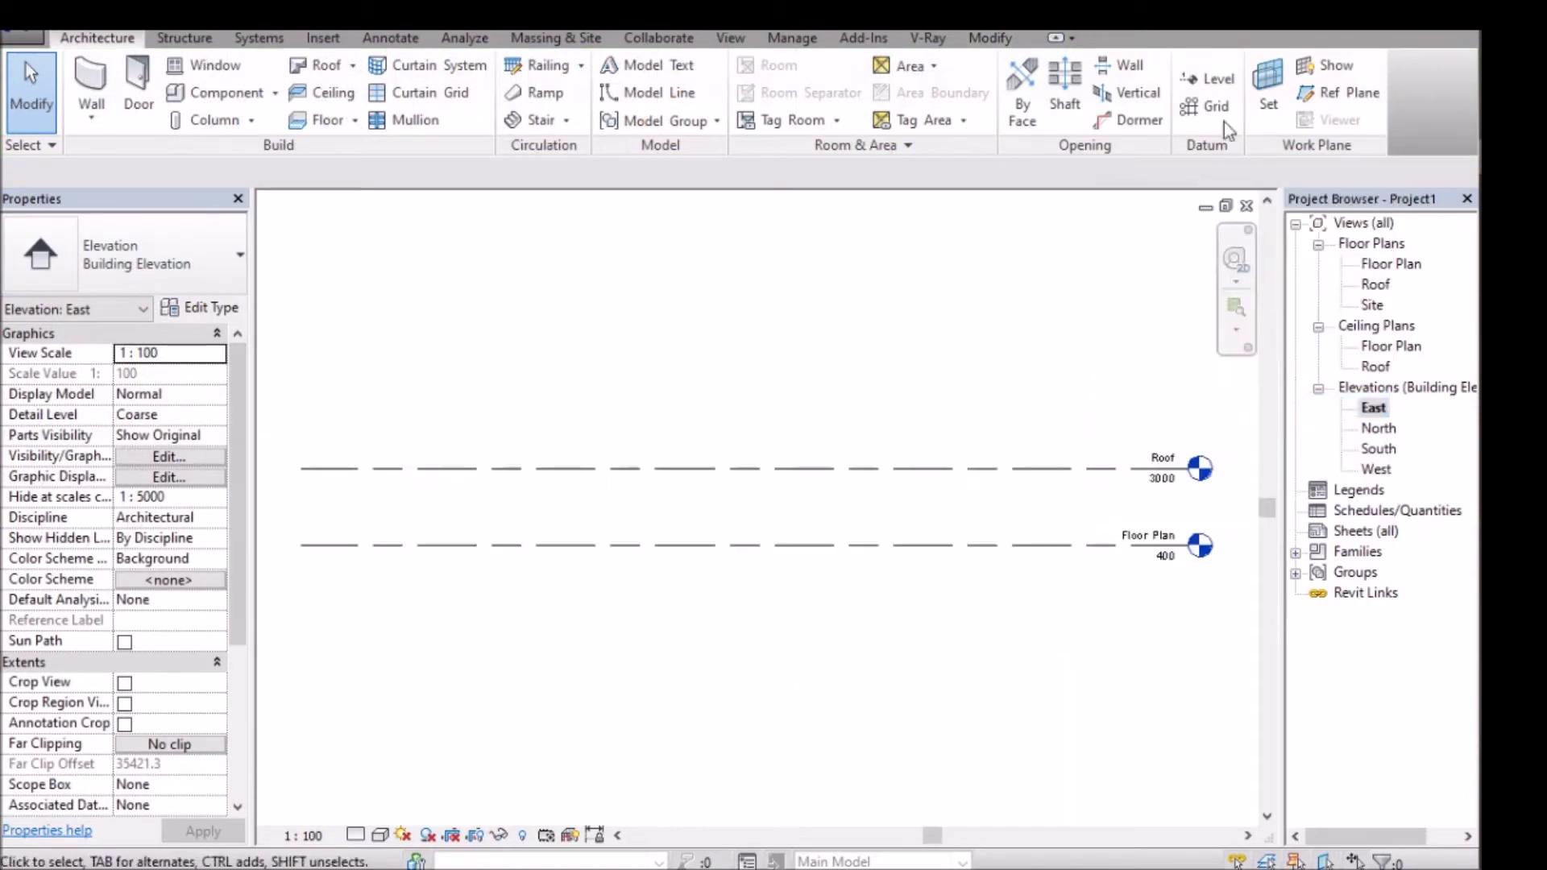
{"action": "left_click", "coordinate": [1206, 79]}
{"action": "left_click", "coordinate": [299, 488]}
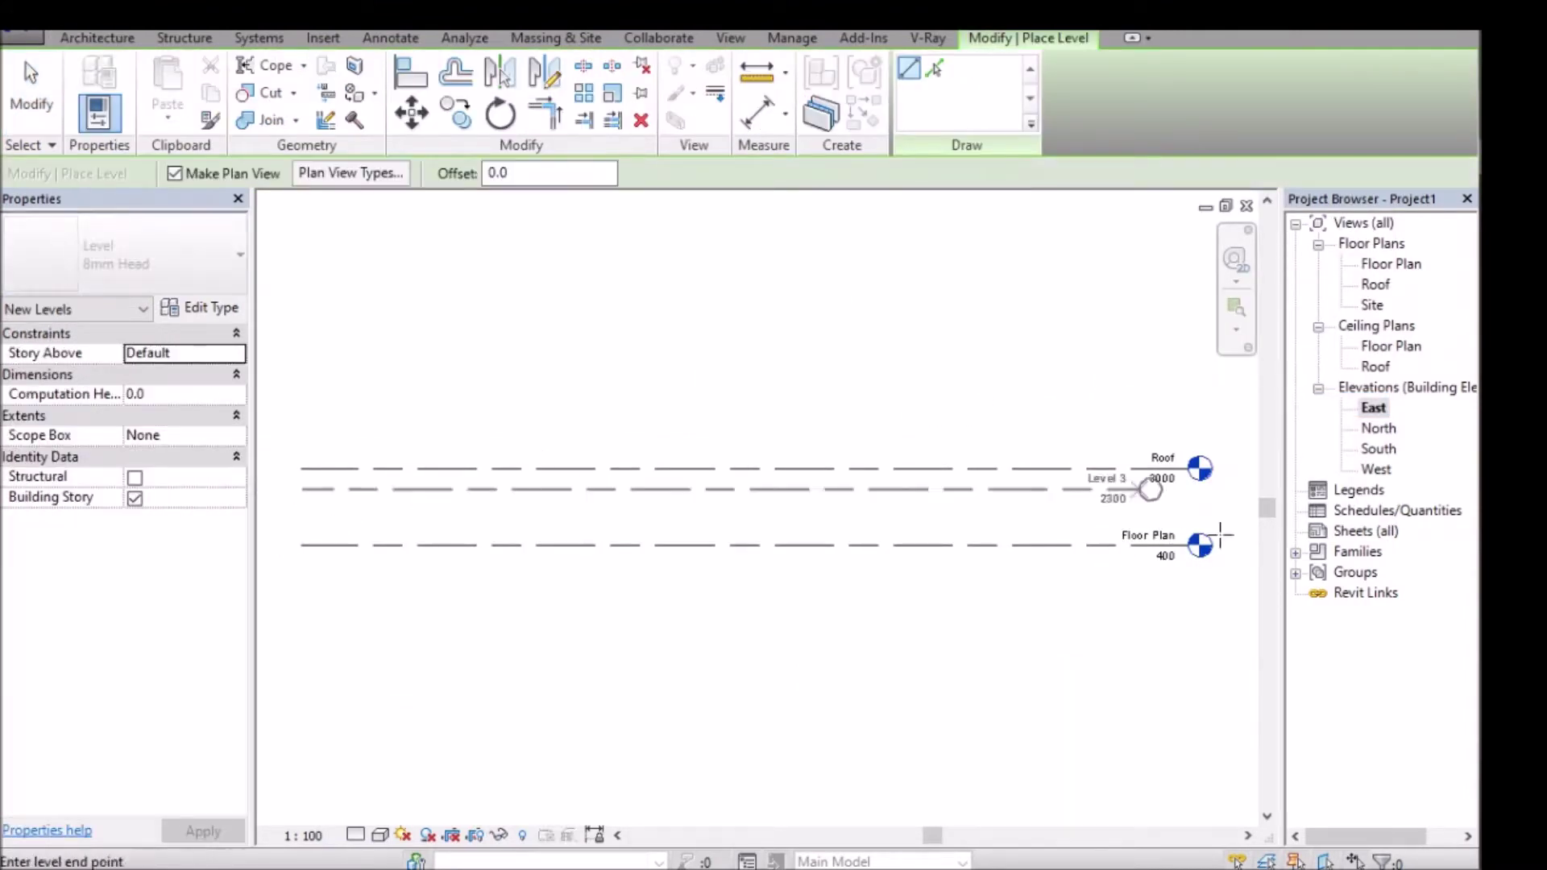
{"action": "left_click", "coordinate": [1200, 488]}
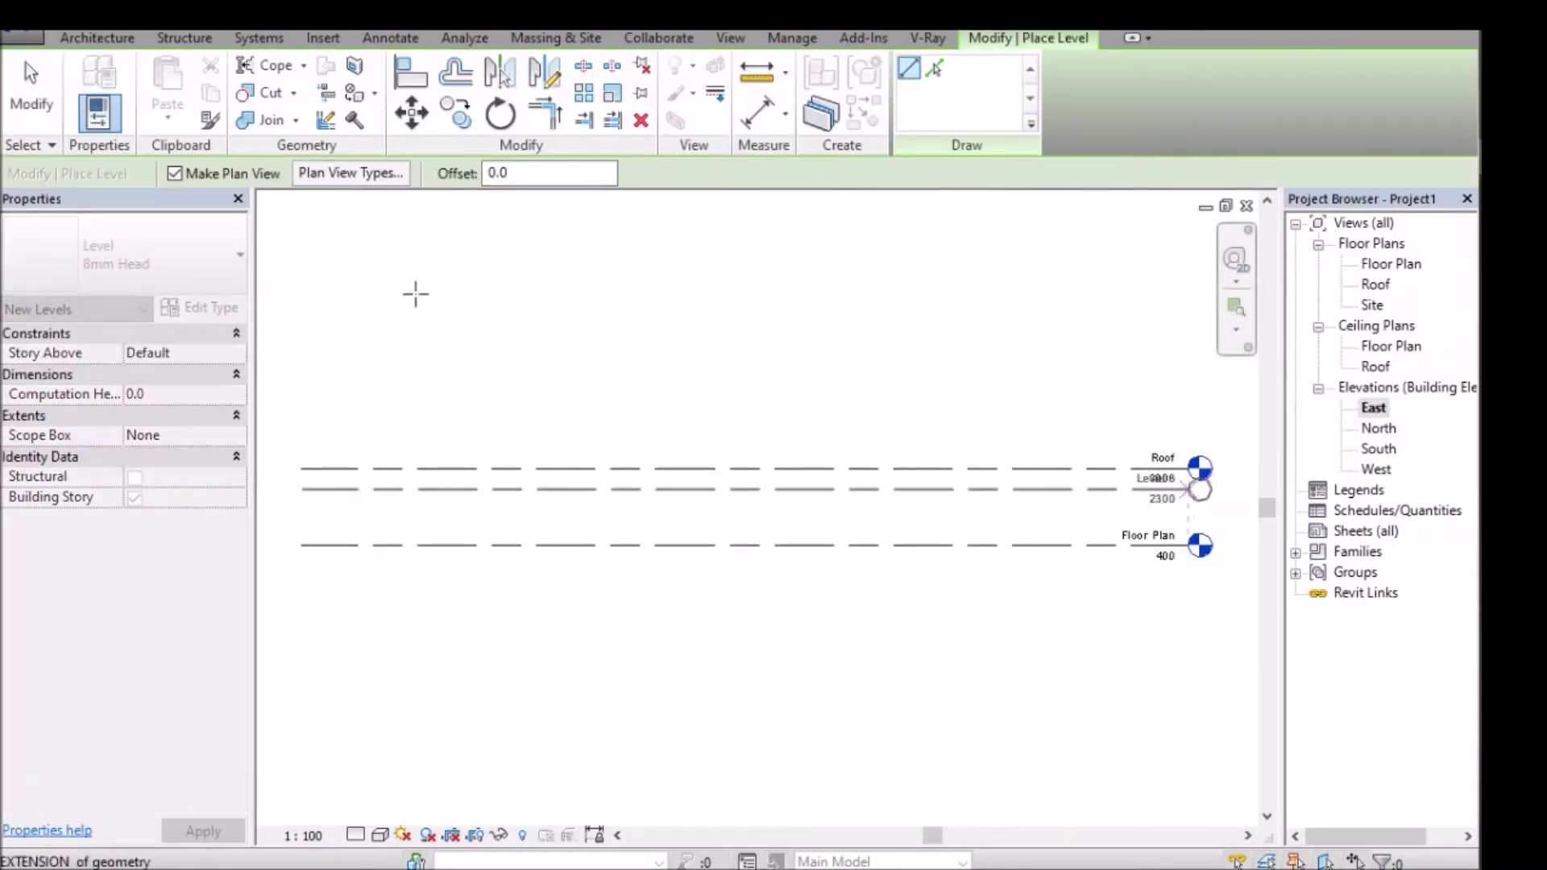
{"action": "key", "text": "Escape"}
{"action": "key", "text": "Escape"}
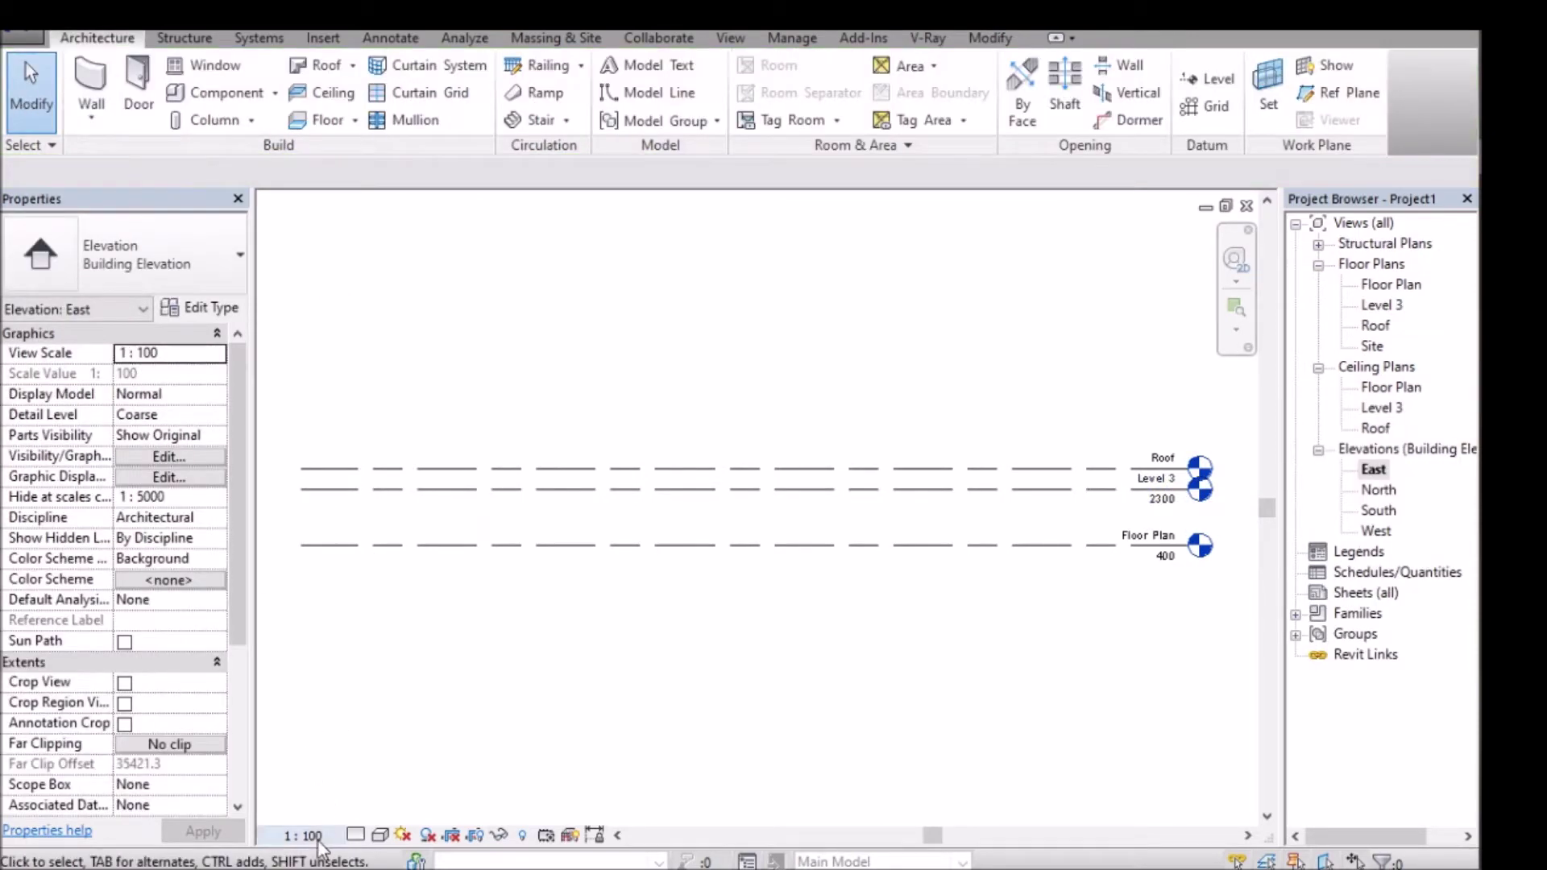
Set the elevation view's scale to 1:50 and place Level 3 at 2100 above the Floor Plan level.
{"action": "left_click", "coordinate": [303, 836]}
{"action": "left_click", "coordinate": [326, 659]}
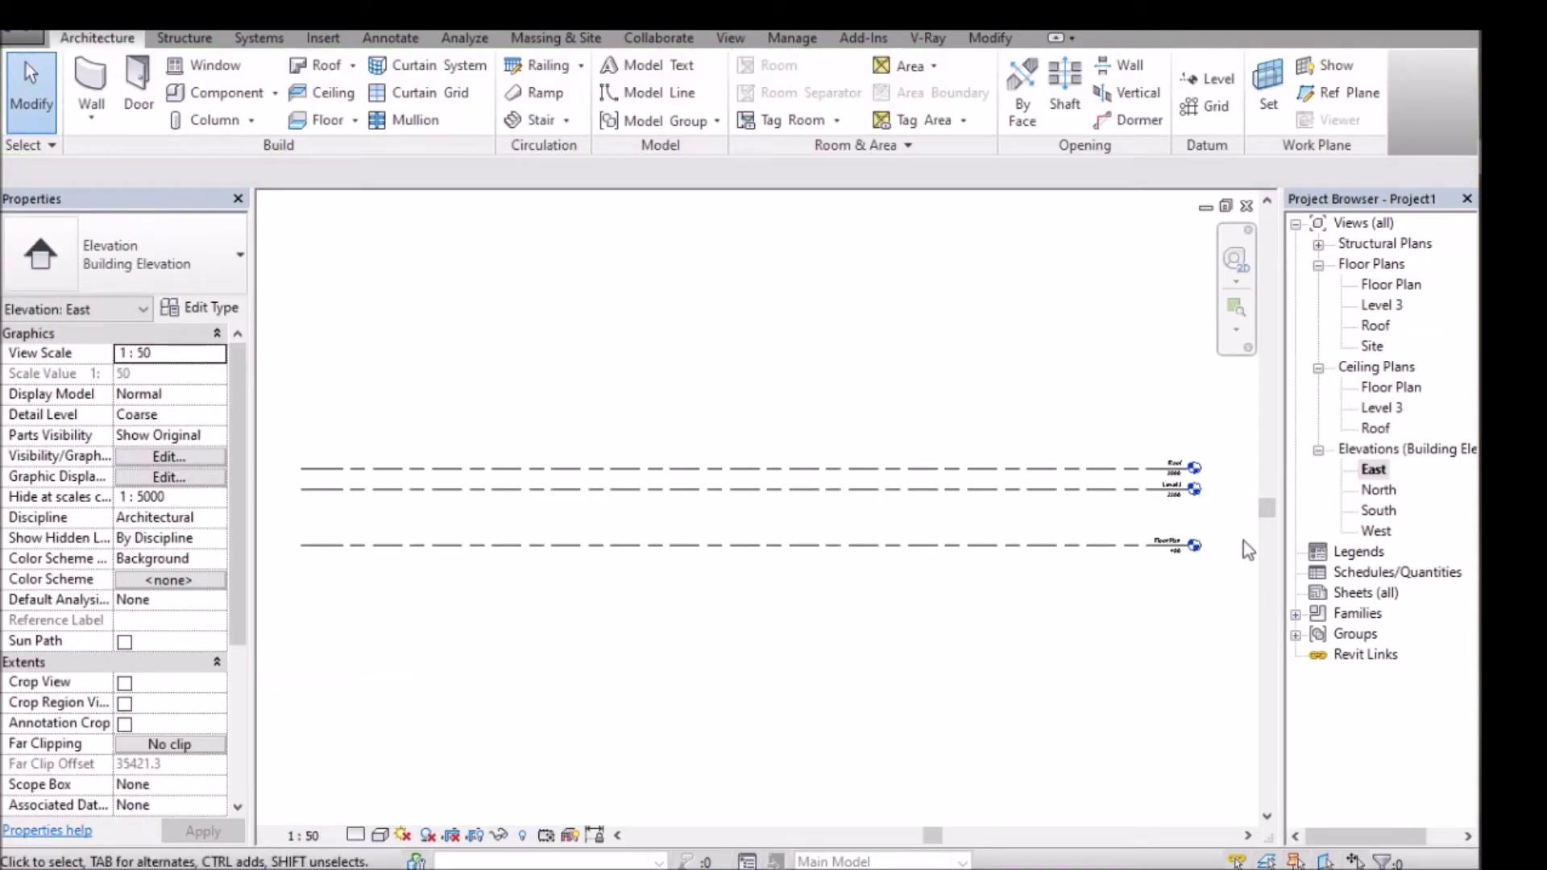
{"action": "left_click", "coordinate": [1149, 498]}
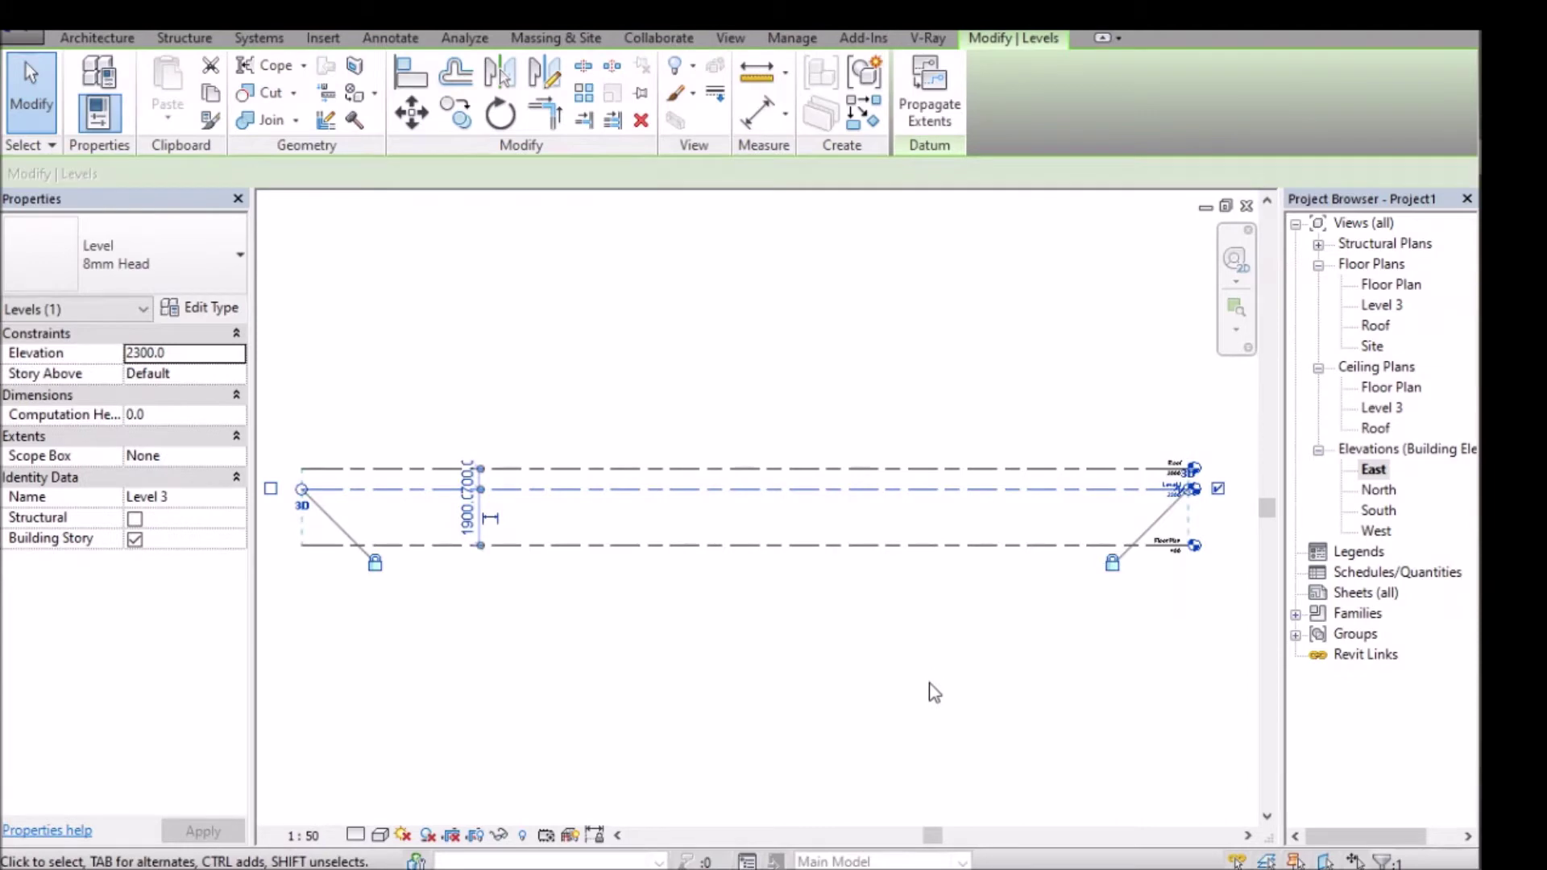
{"action": "left_click", "coordinate": [460, 542]}
{"action": "type", "text": "2100"}
{"action": "key", "text": "Return"}
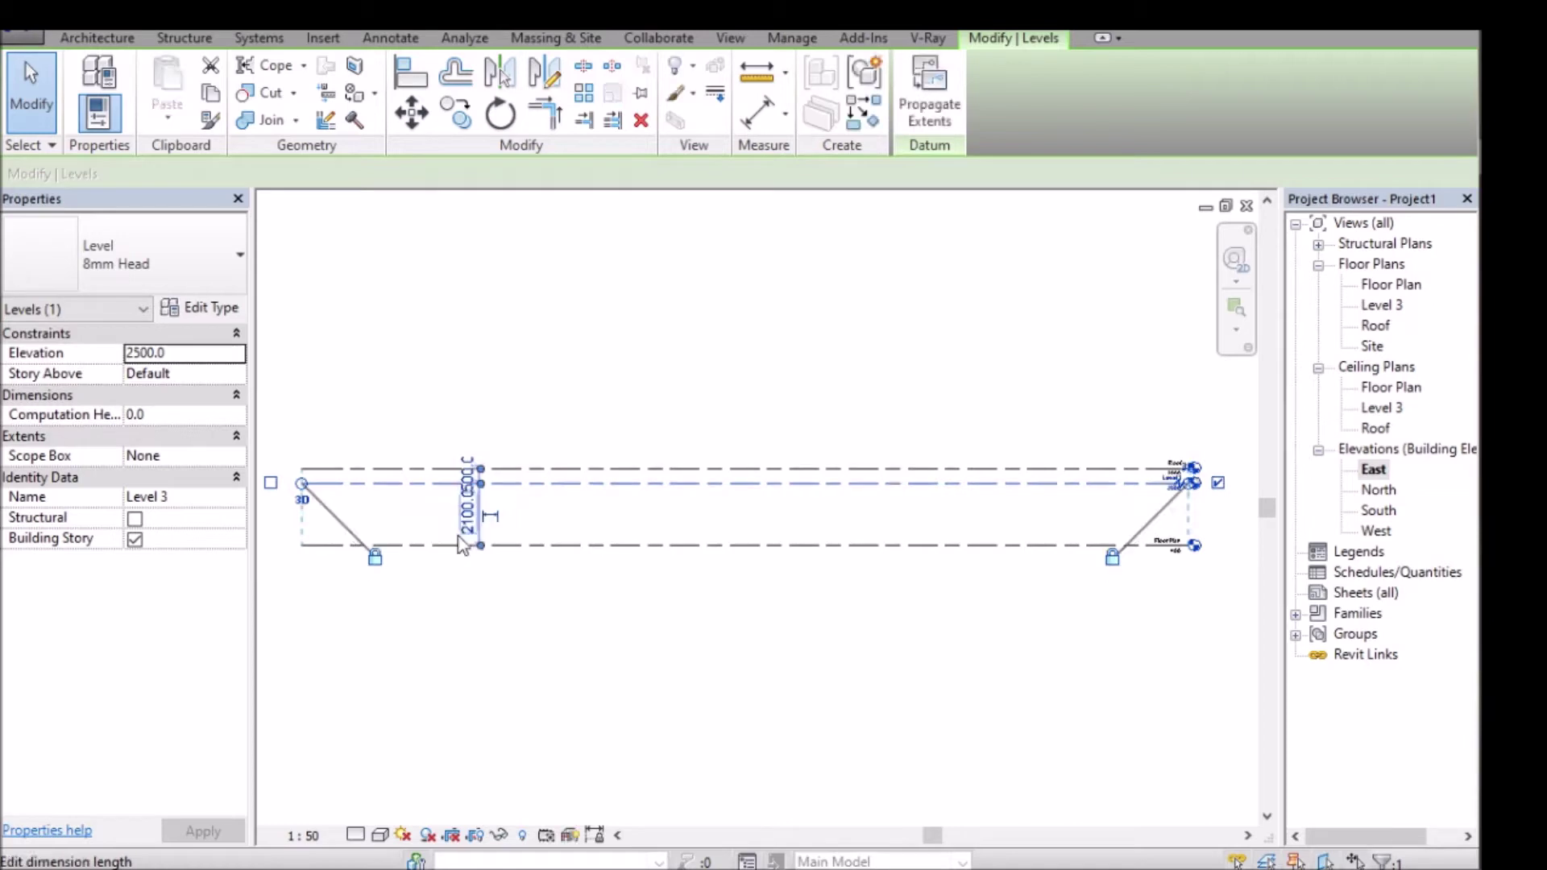
{"action": "left_click", "coordinate": [719, 586]}
Add an elbow to the head of Level 3 to separate it from the Roof label, and set the detail level to Fine.
{"action": "right_click", "coordinate": [967, 749]}
{"action": "left_click", "coordinate": [1041, 562]}
{"action": "left_click_drag", "start_coordinate": [1123, 449], "coordinate": [1232, 606]}
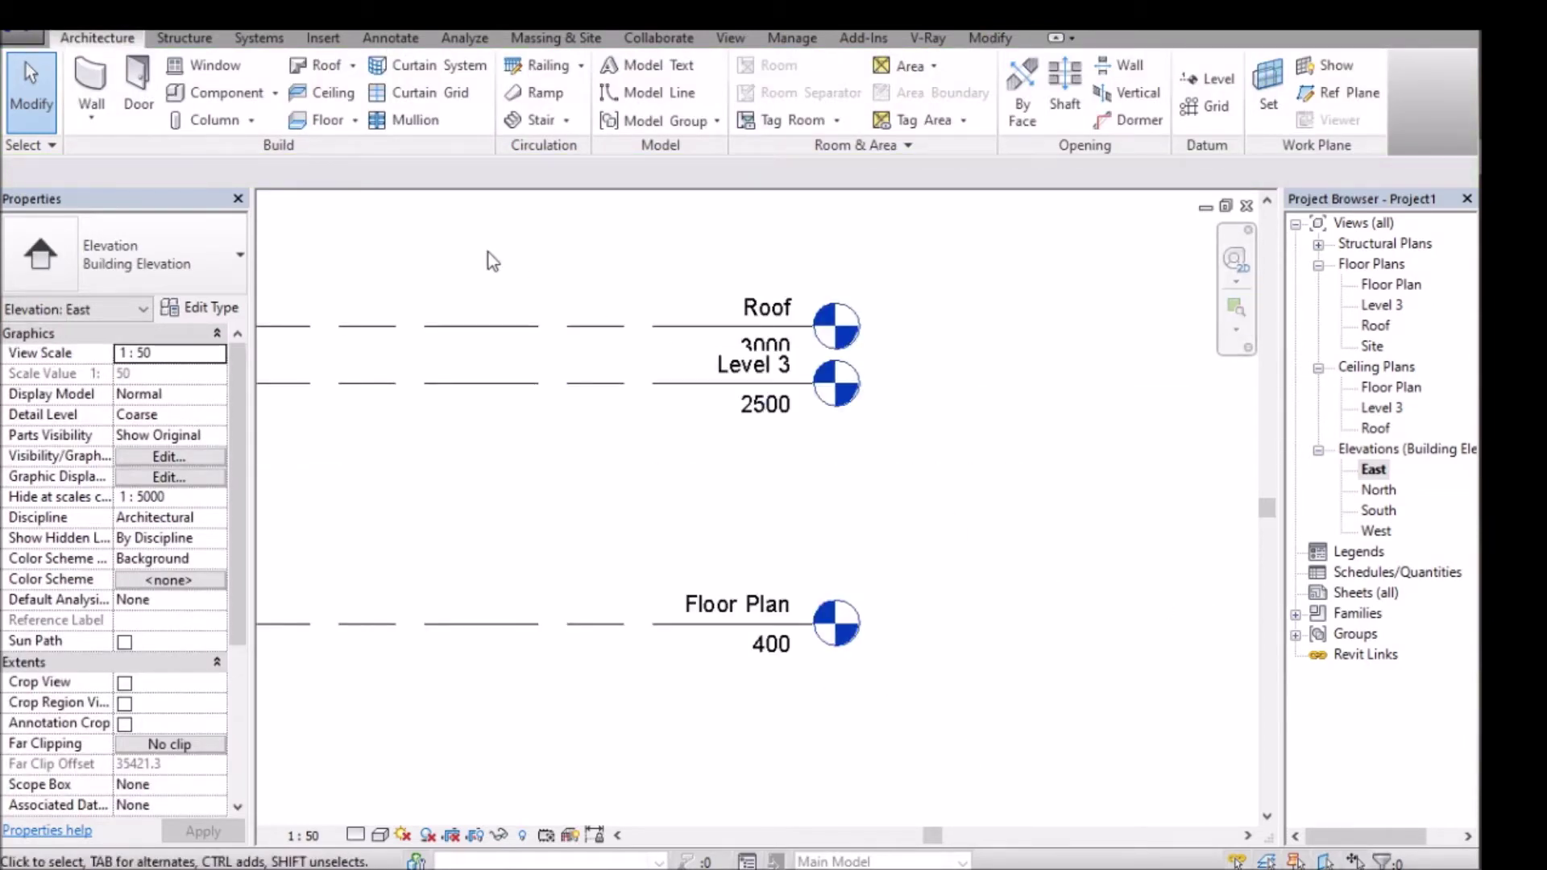
{"action": "left_click", "coordinate": [689, 385]}
{"action": "left_click", "coordinate": [780, 385]}
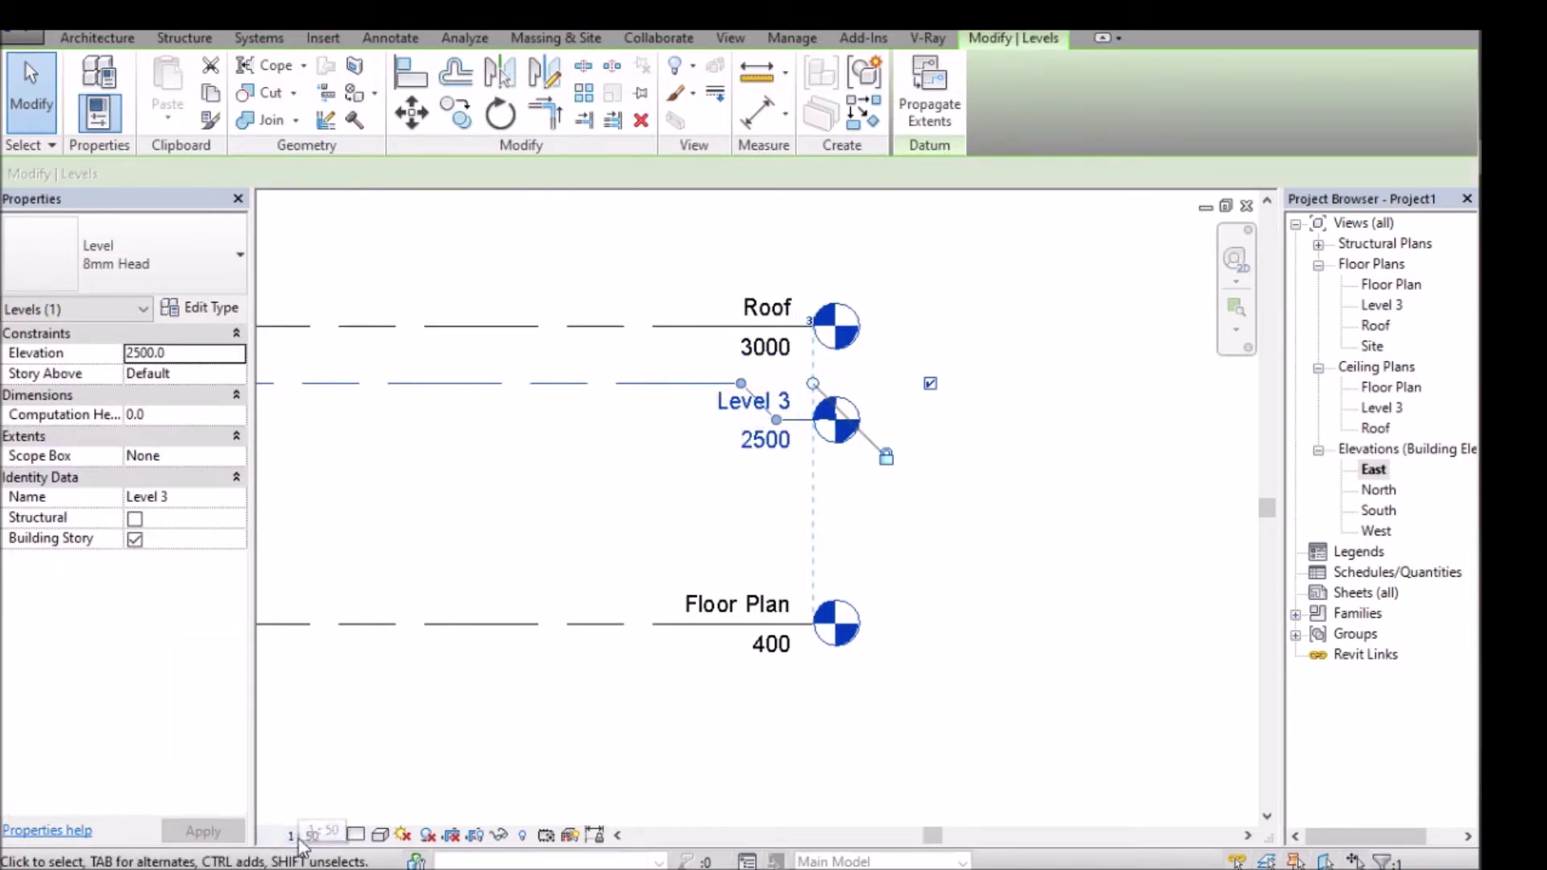
{"action": "left_click", "coordinate": [375, 837]}
{"action": "left_click", "coordinate": [387, 813]}
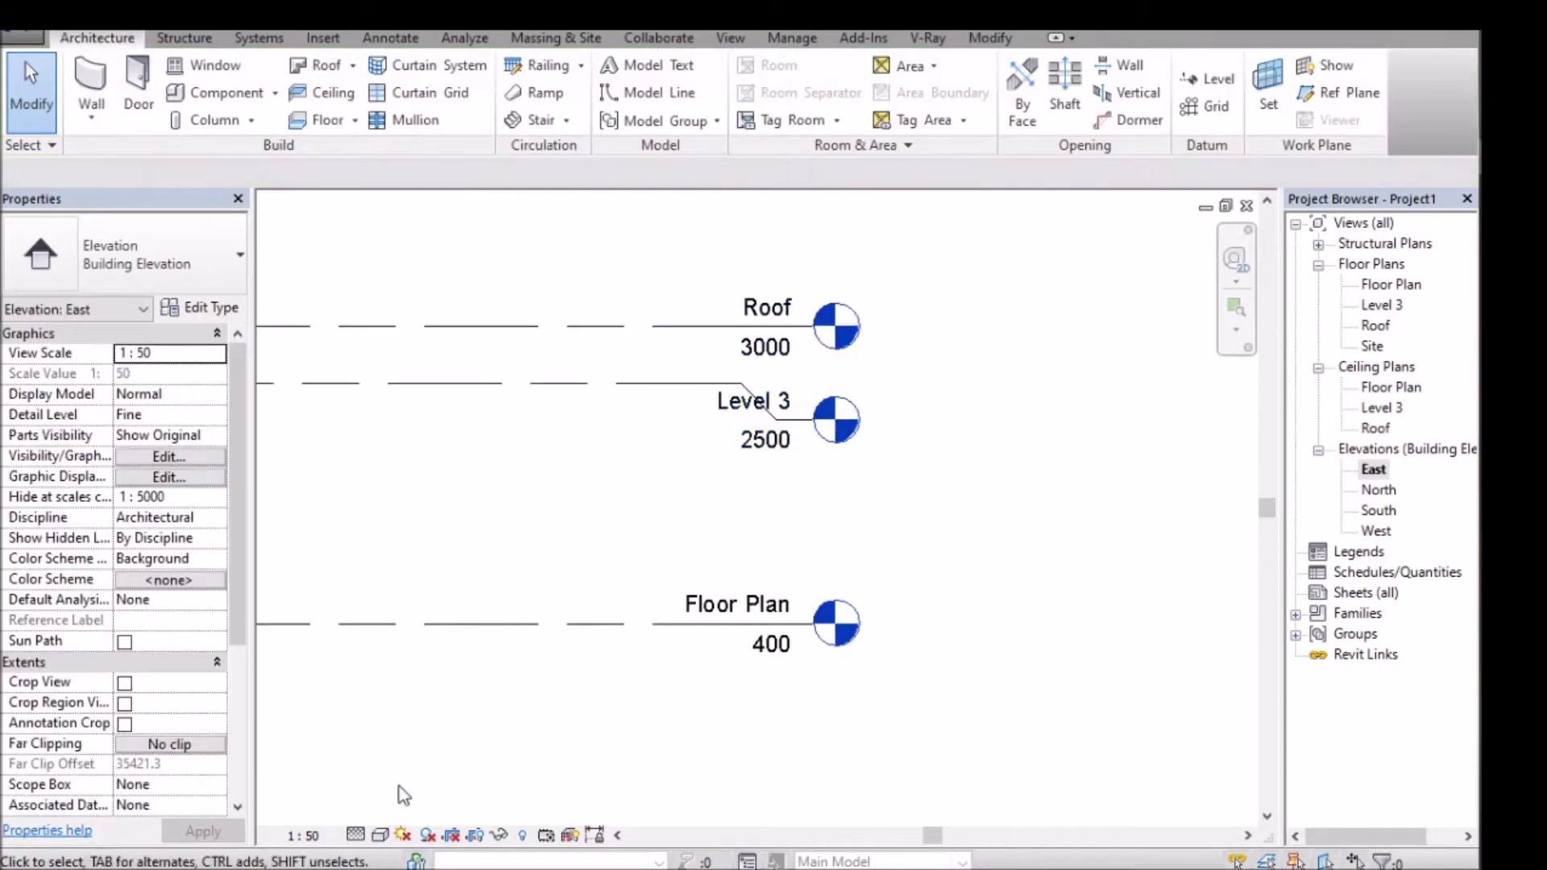
Try the view scales 1:1000, 1:20 and 1:100 in the East elevation and return to 1:50.
{"action": "left_click", "coordinate": [303, 836]}
{"action": "left_click", "coordinate": [338, 759]}
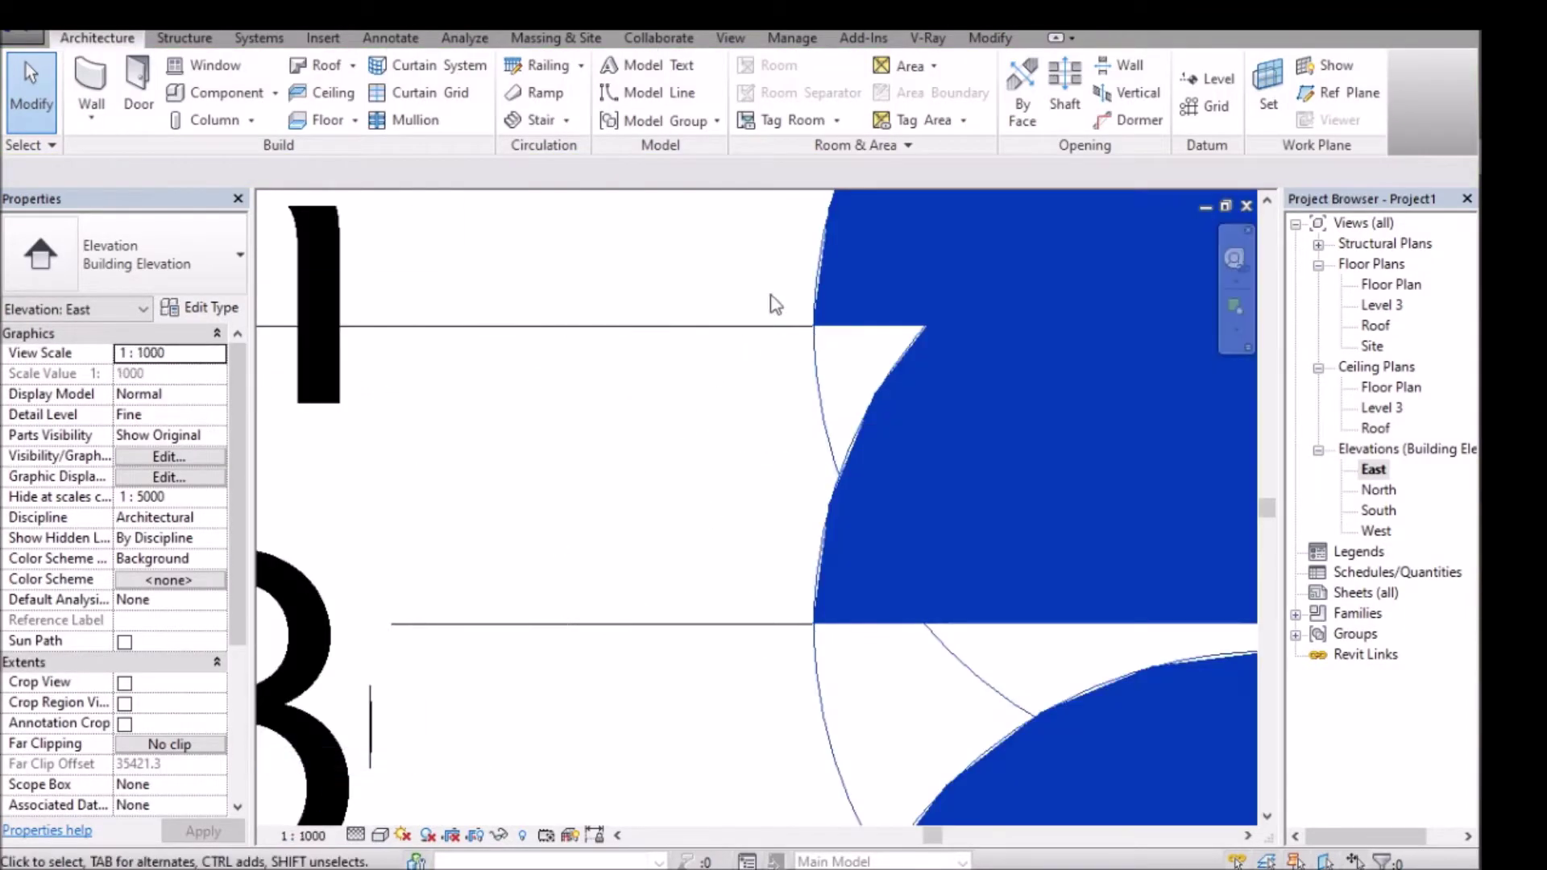
{"action": "left_click", "coordinate": [303, 835]}
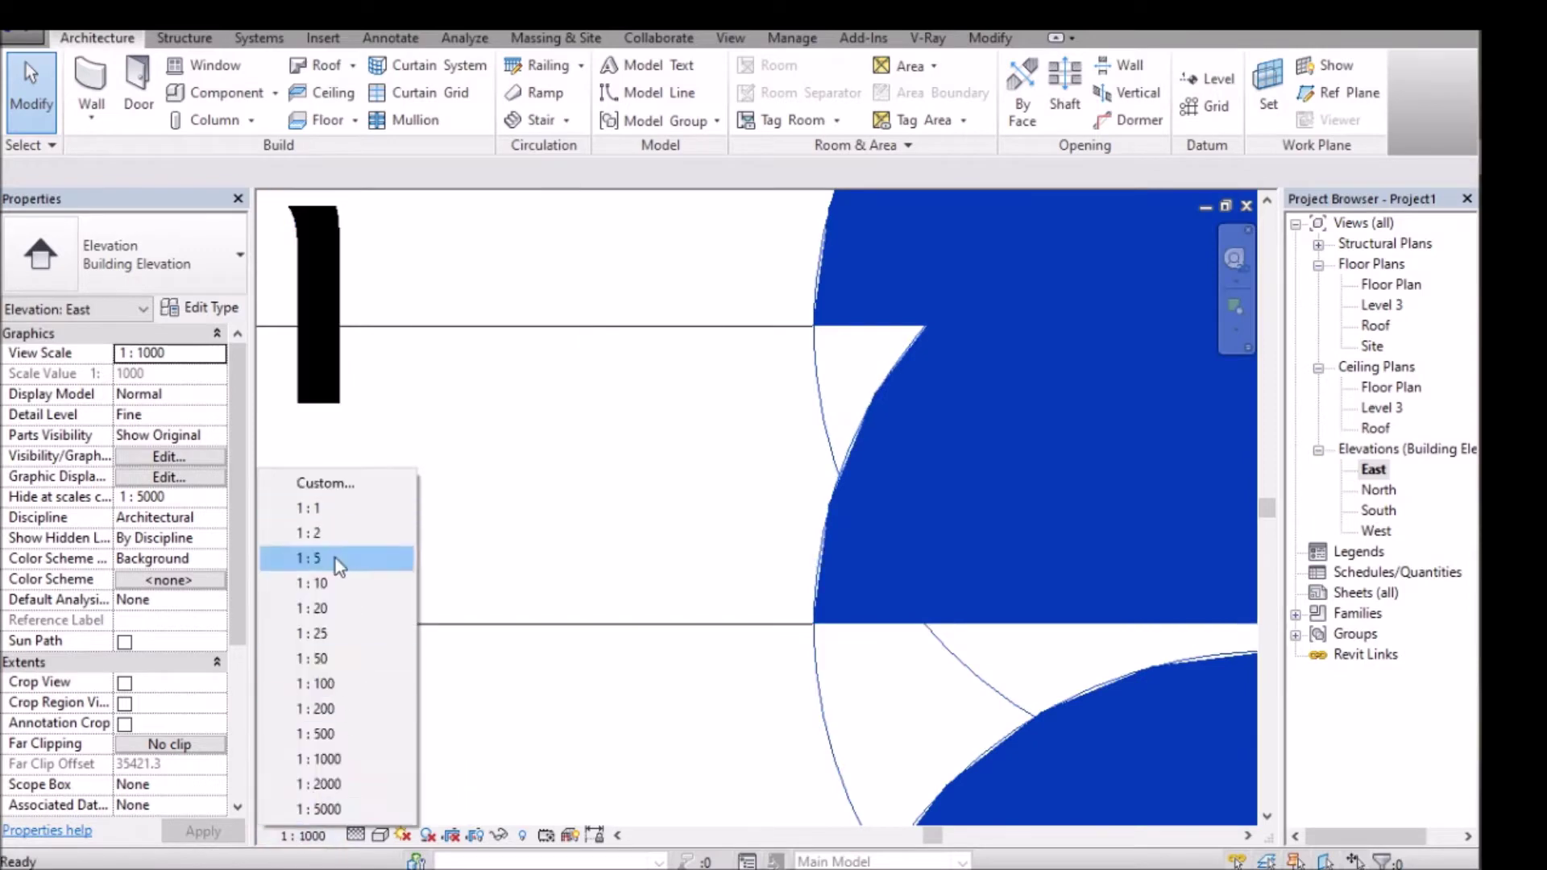
{"action": "left_click", "coordinate": [338, 610]}
{"action": "left_click", "coordinate": [302, 836]}
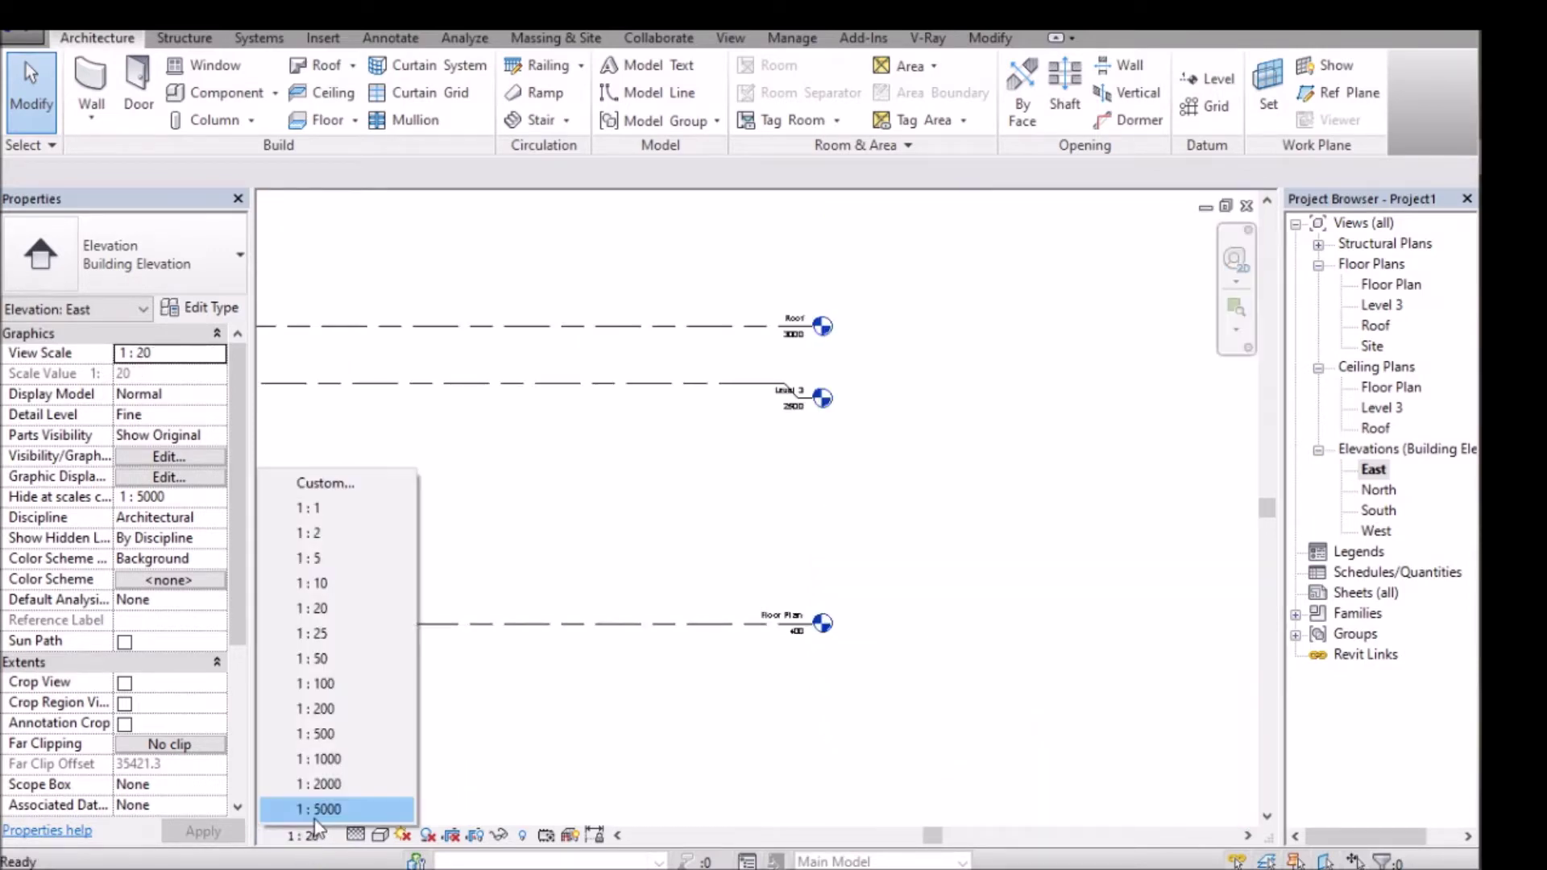
{"action": "left_click", "coordinate": [345, 685]}
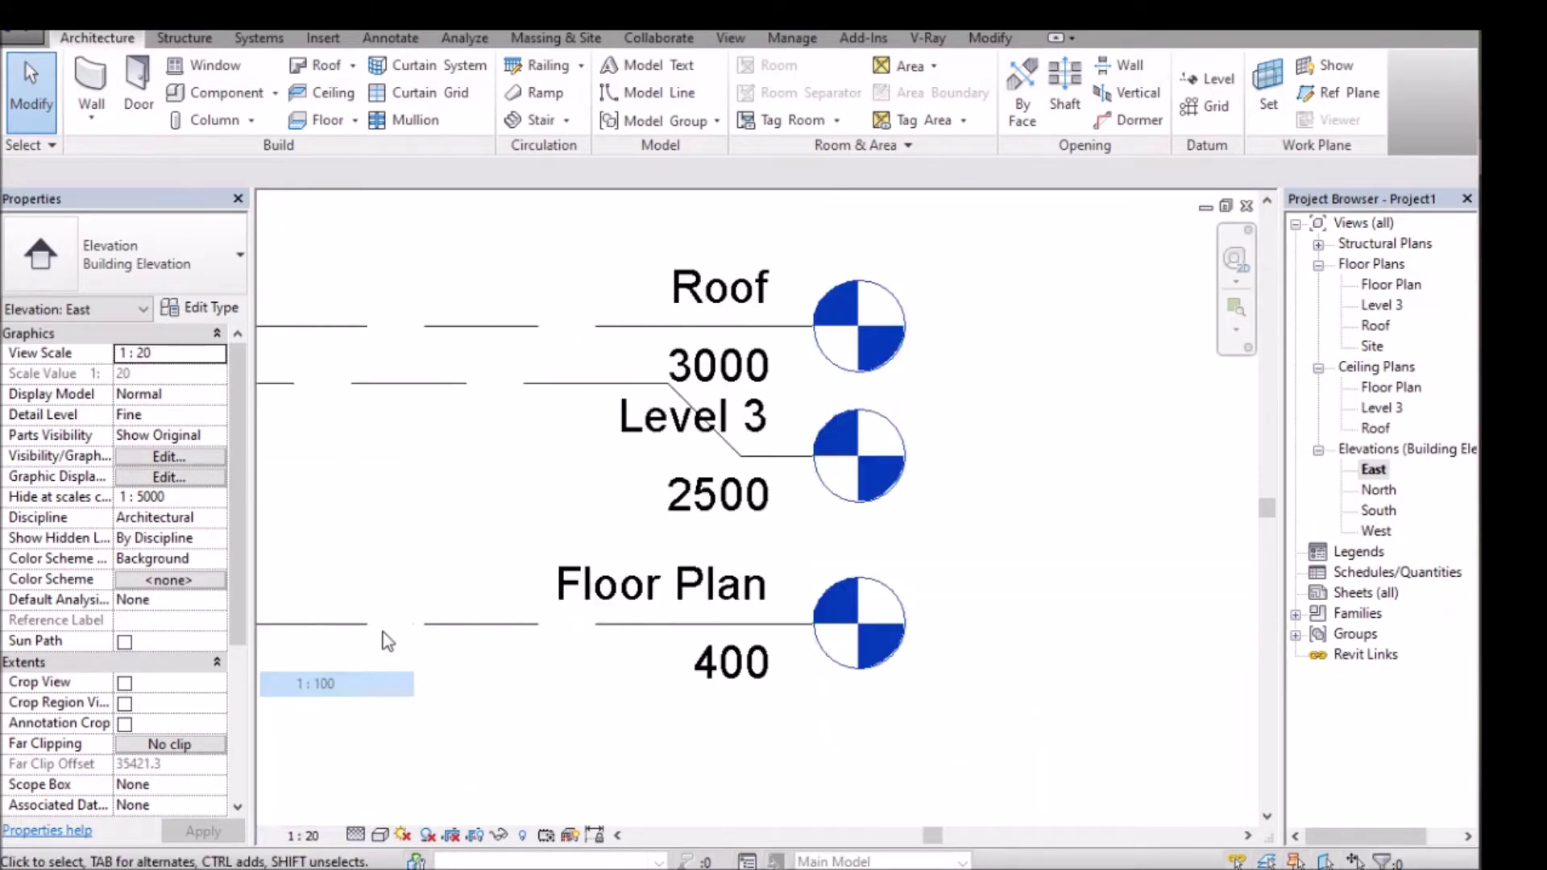
{"action": "left_click", "coordinate": [311, 836]}
{"action": "left_click", "coordinate": [338, 658]}
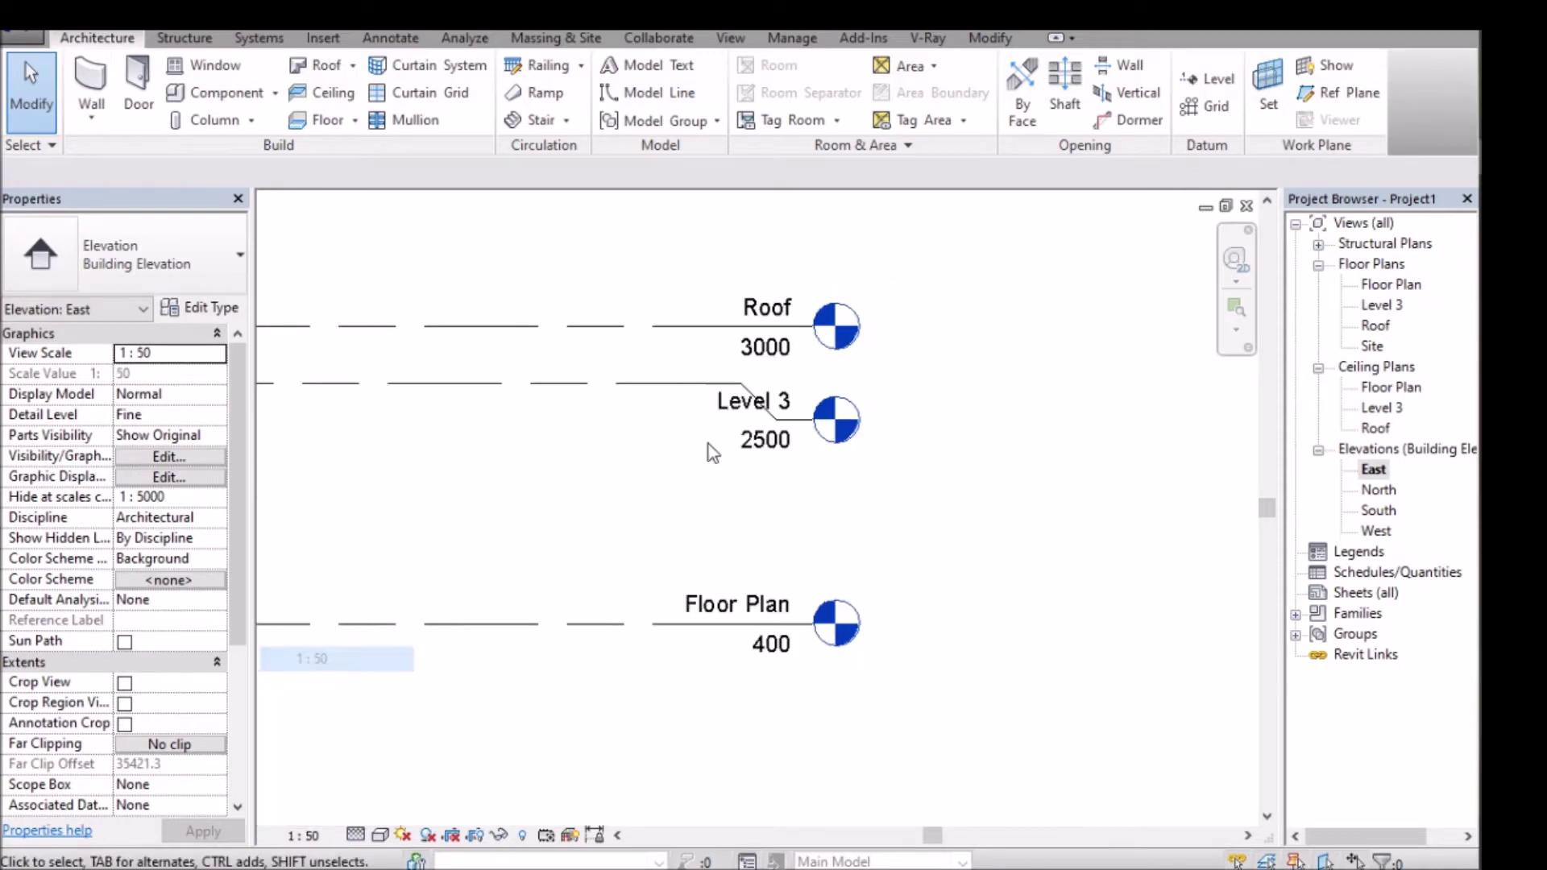
{"action": "left_click_drag", "start_coordinate": [949, 836], "coordinate": [878, 840]}
{"action": "left_click", "coordinate": [897, 623]}
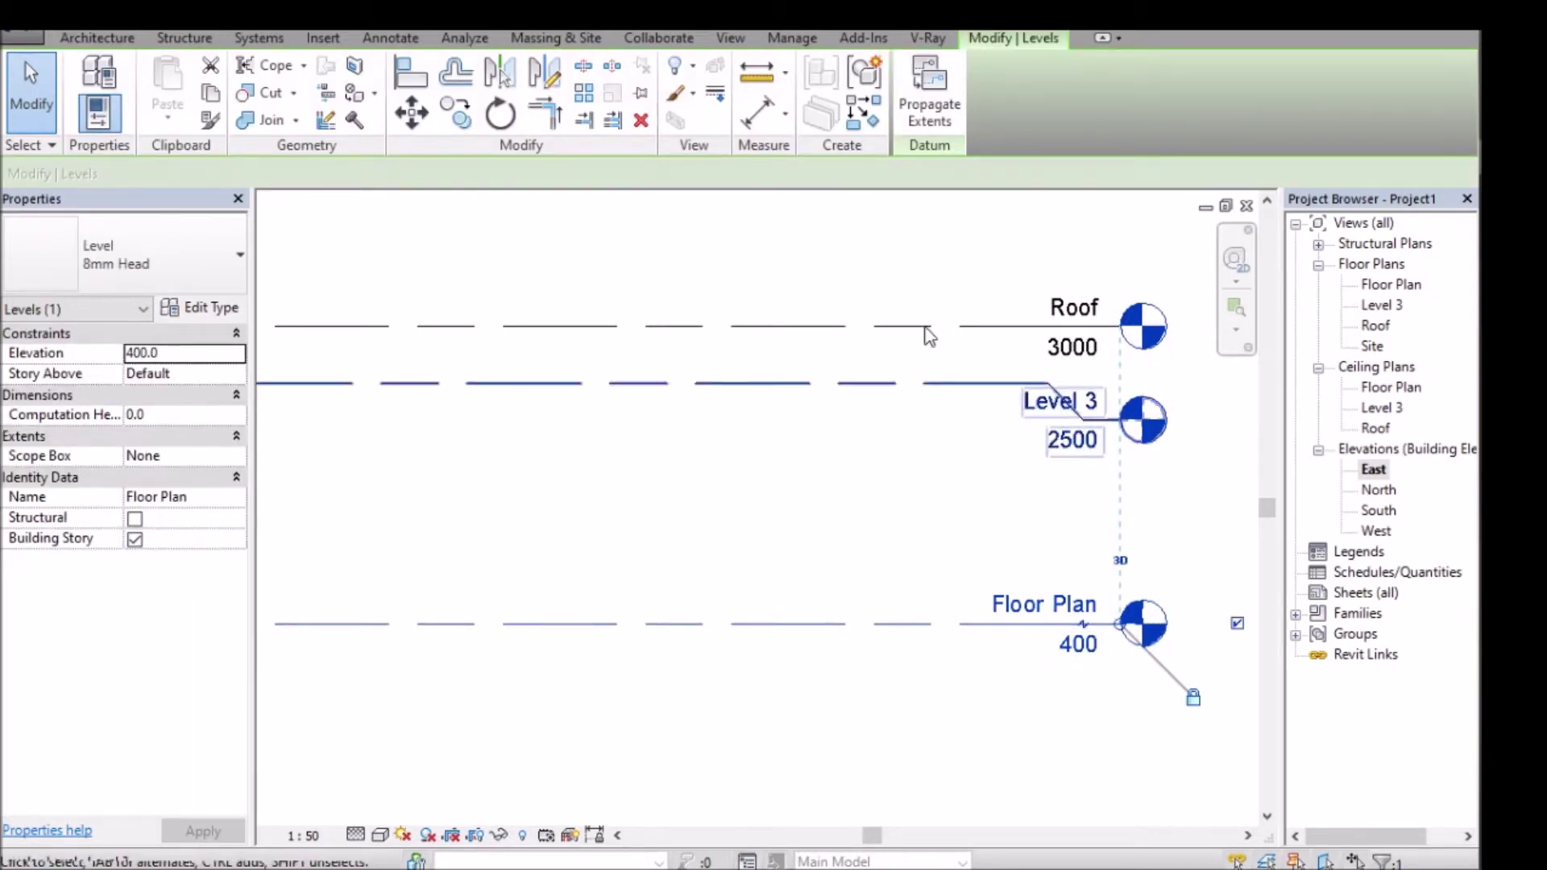
{"action": "left_click", "coordinate": [873, 230]}
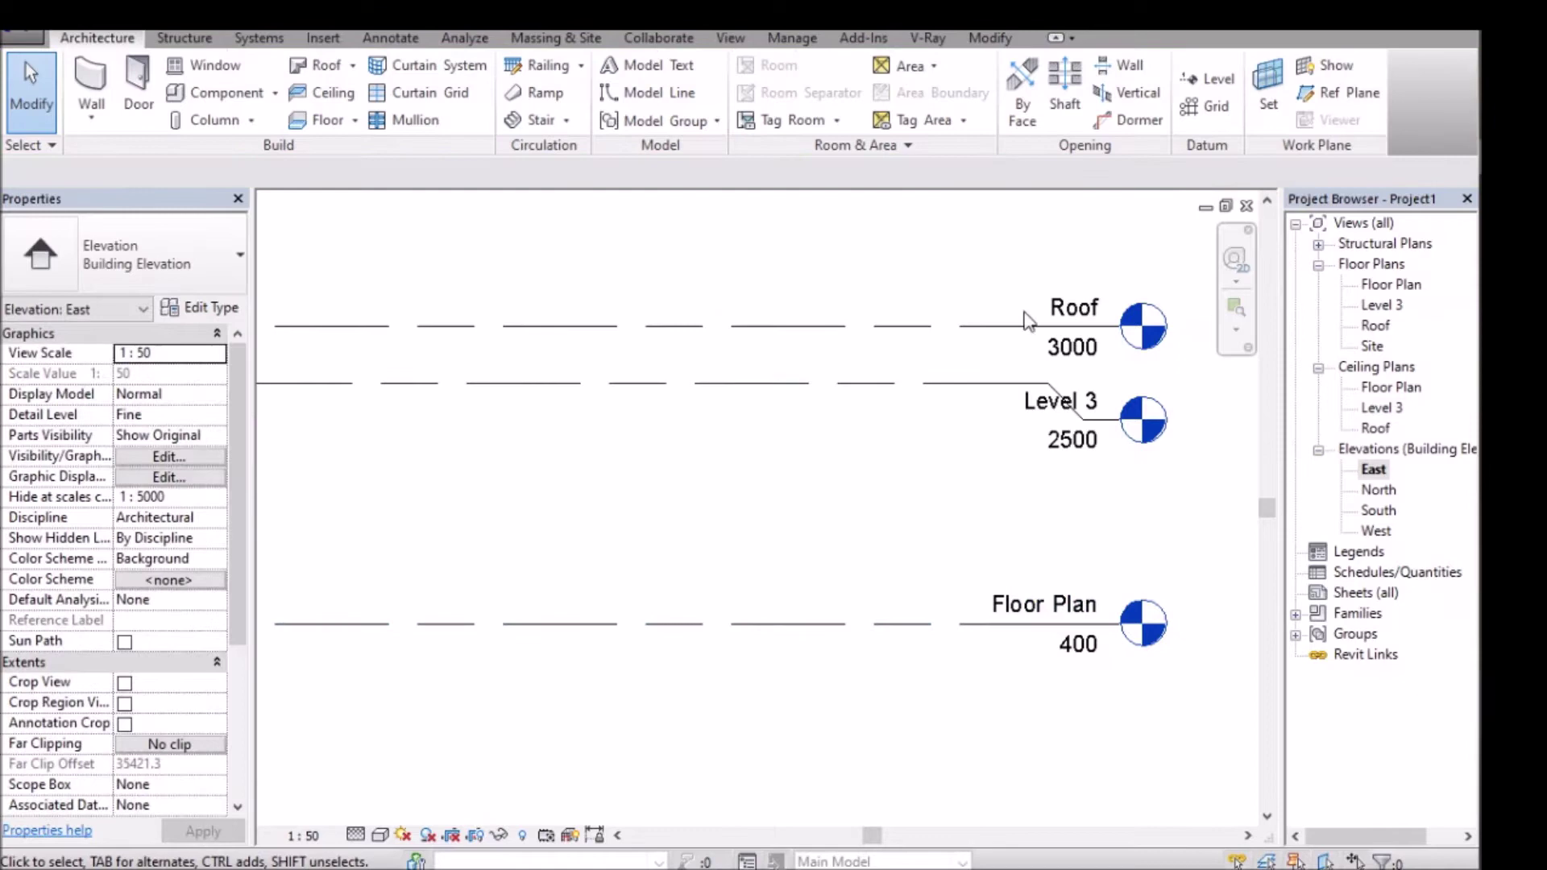
Draw two new levels below Floor Plan at elevations of about -1100 and -3100, aligned with the ends of the existing levels.
{"action": "left_click", "coordinate": [1211, 79]}
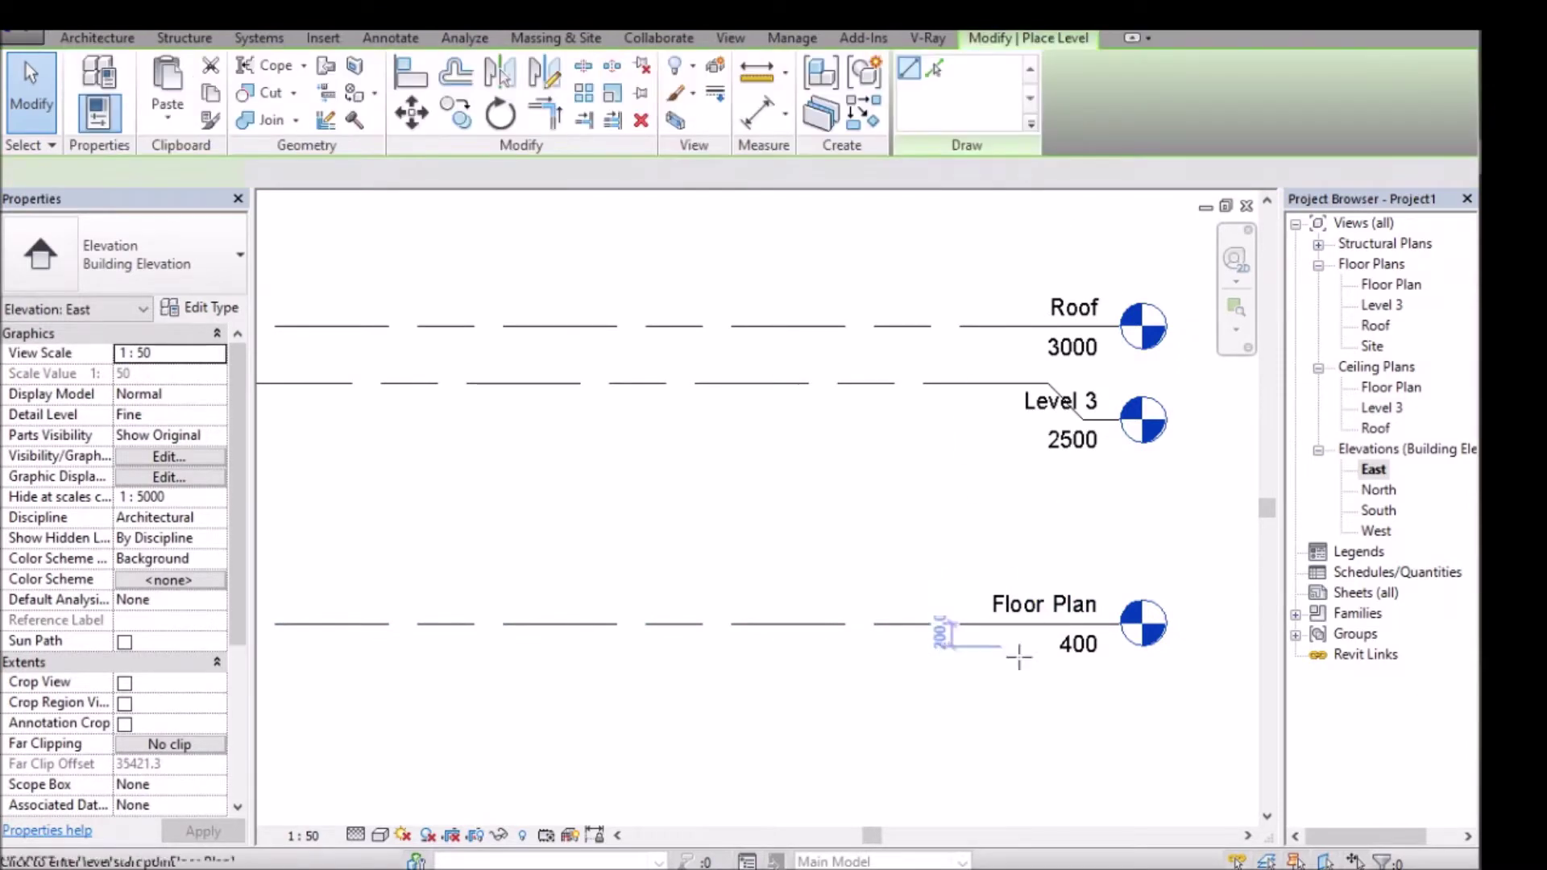
{"action": "left_click", "coordinate": [383, 691]}
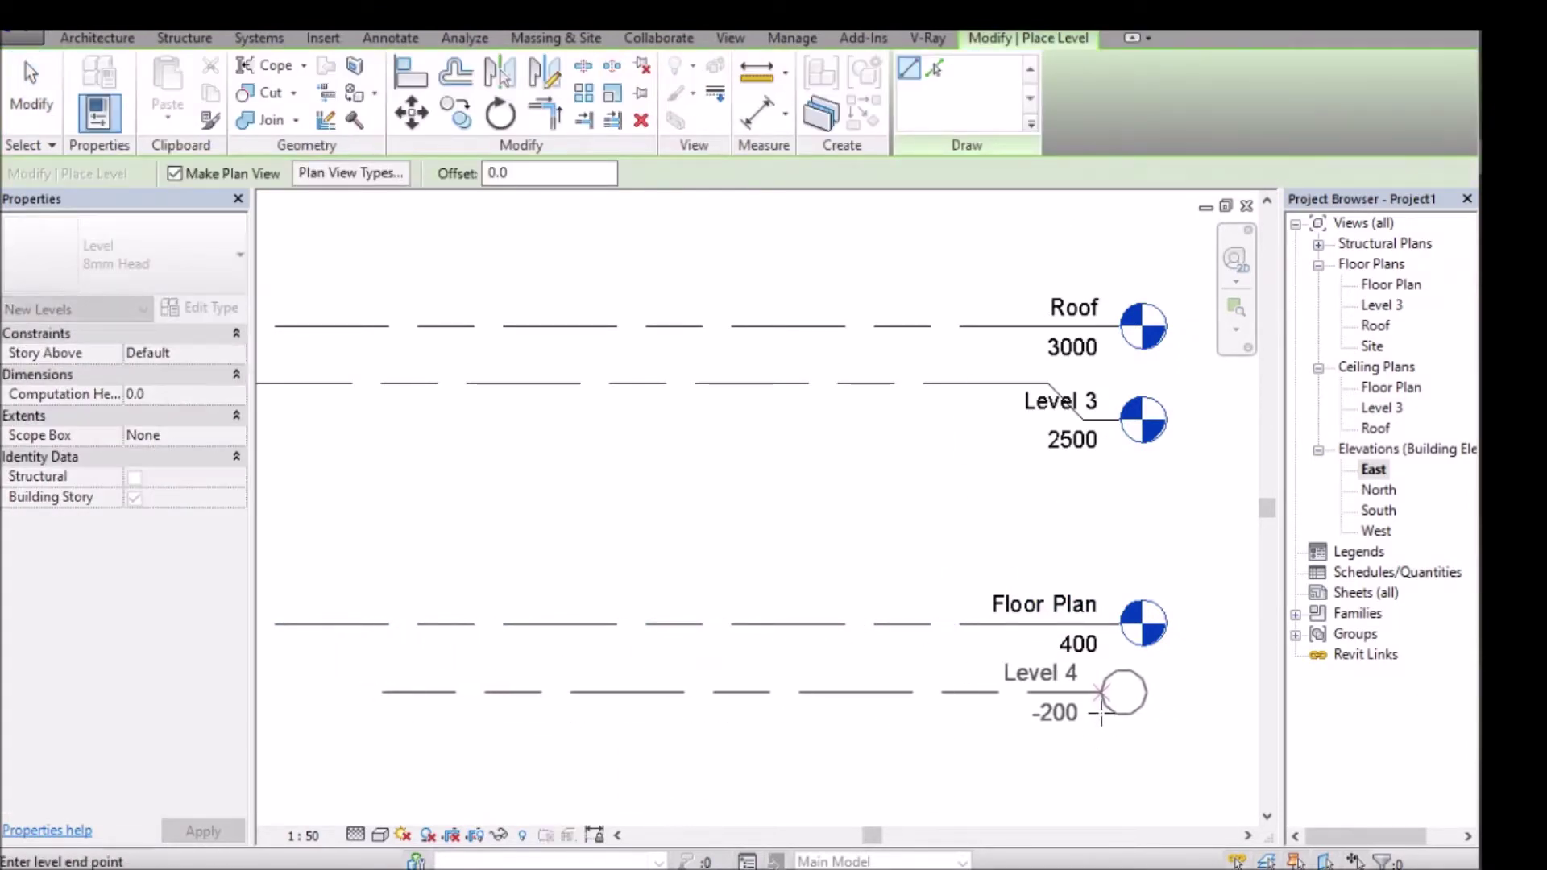
{"action": "right_click", "coordinate": [1102, 697]}
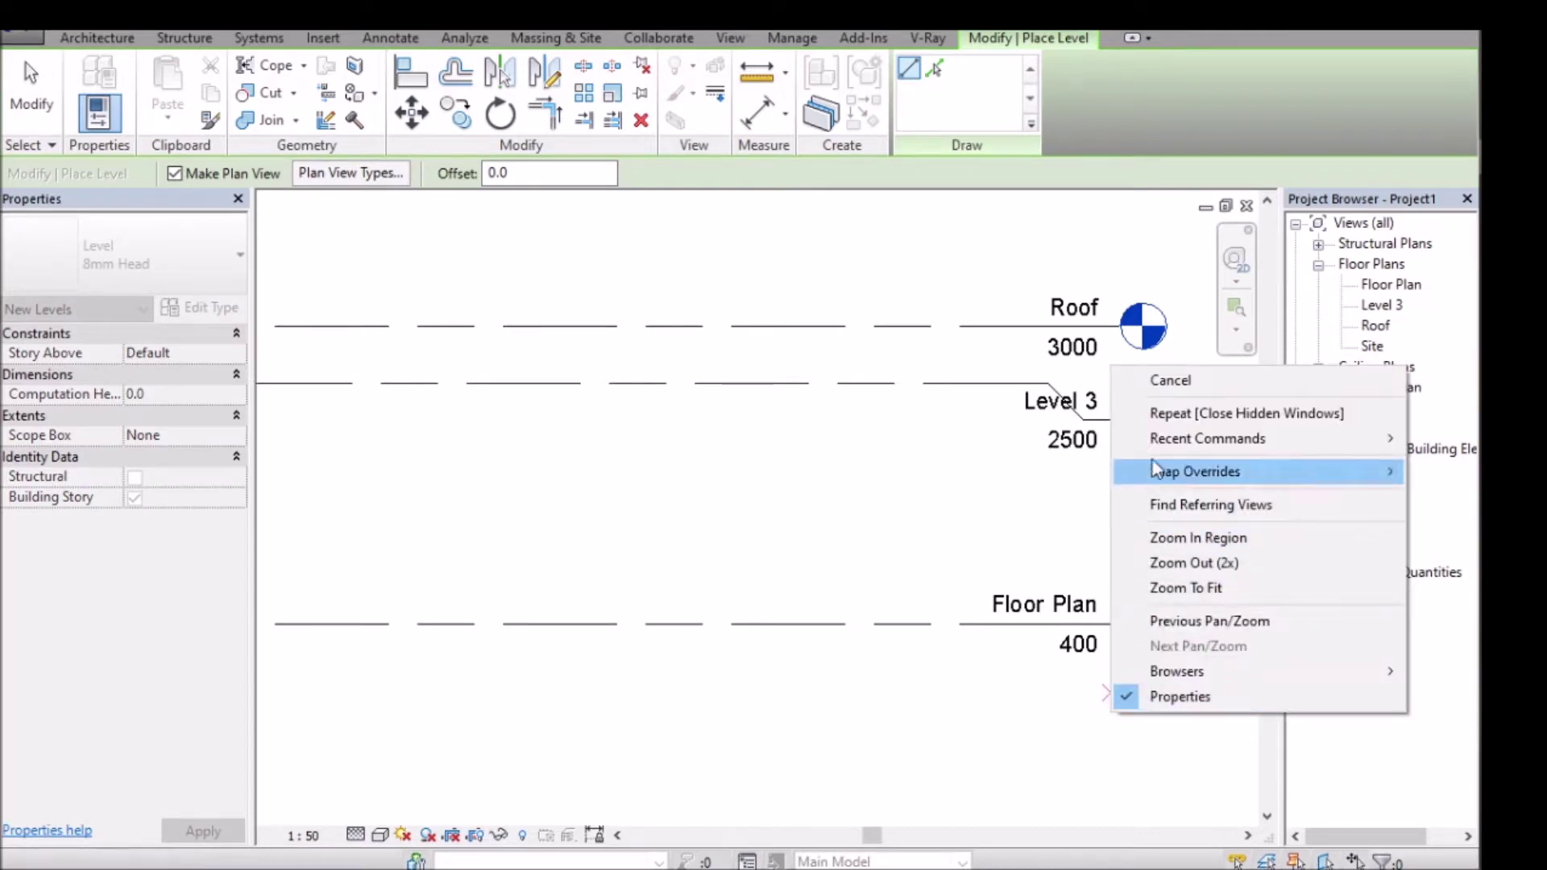
{"action": "left_click", "coordinate": [1144, 383]}
{"action": "right_click", "coordinate": [864, 658]}
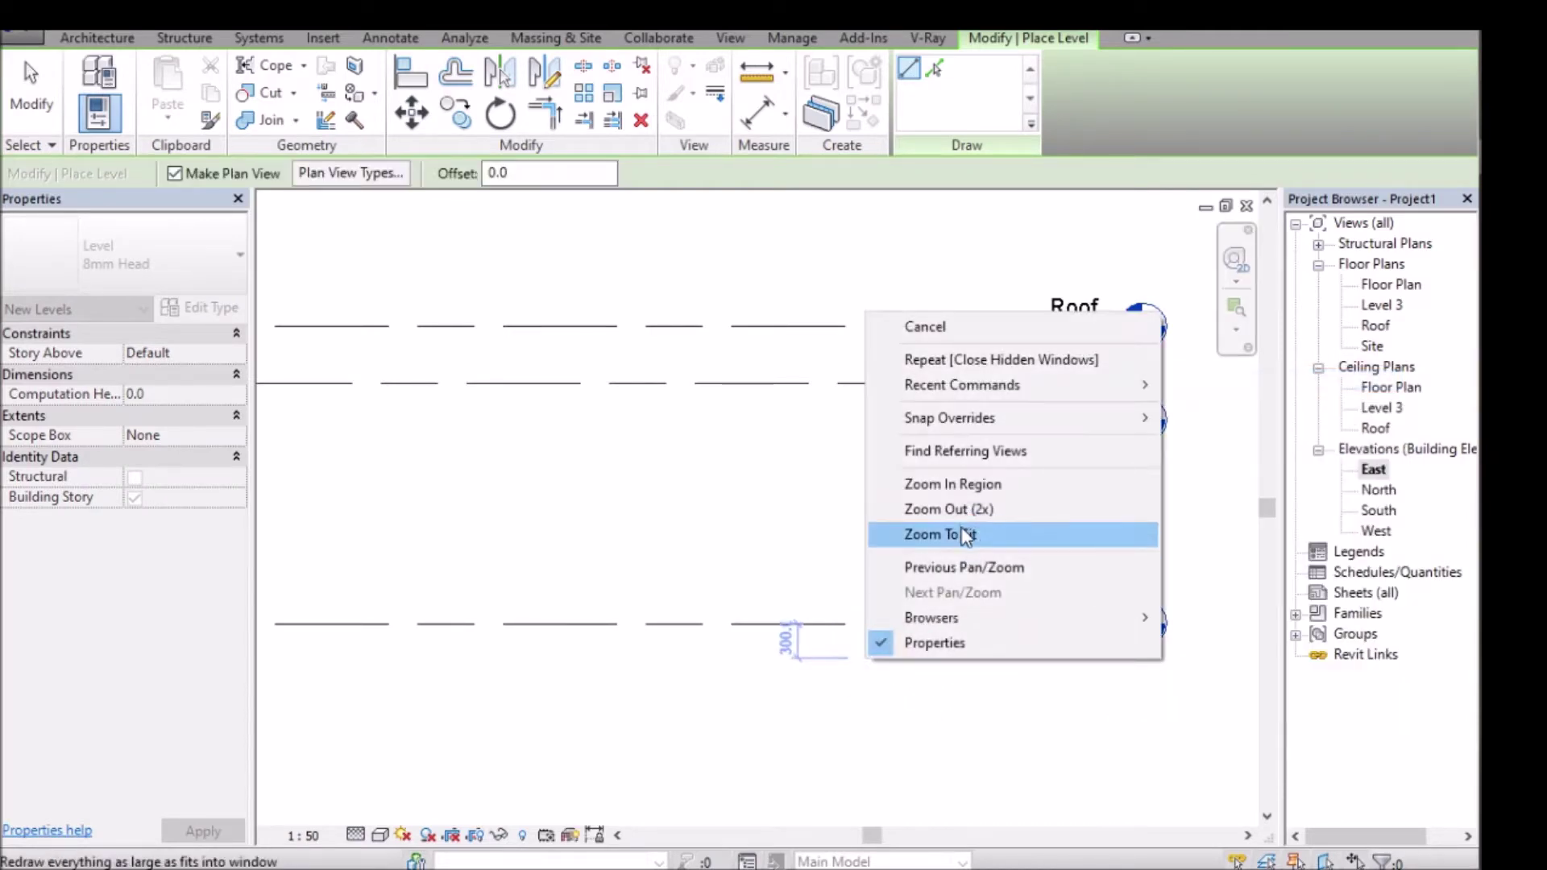
{"action": "left_click", "coordinate": [967, 536]}
{"action": "left_click", "coordinate": [302, 590]}
{"action": "left_click", "coordinate": [1205, 590]}
{"action": "left_click", "coordinate": [1205, 591]}
{"action": "left_click", "coordinate": [303, 651]}
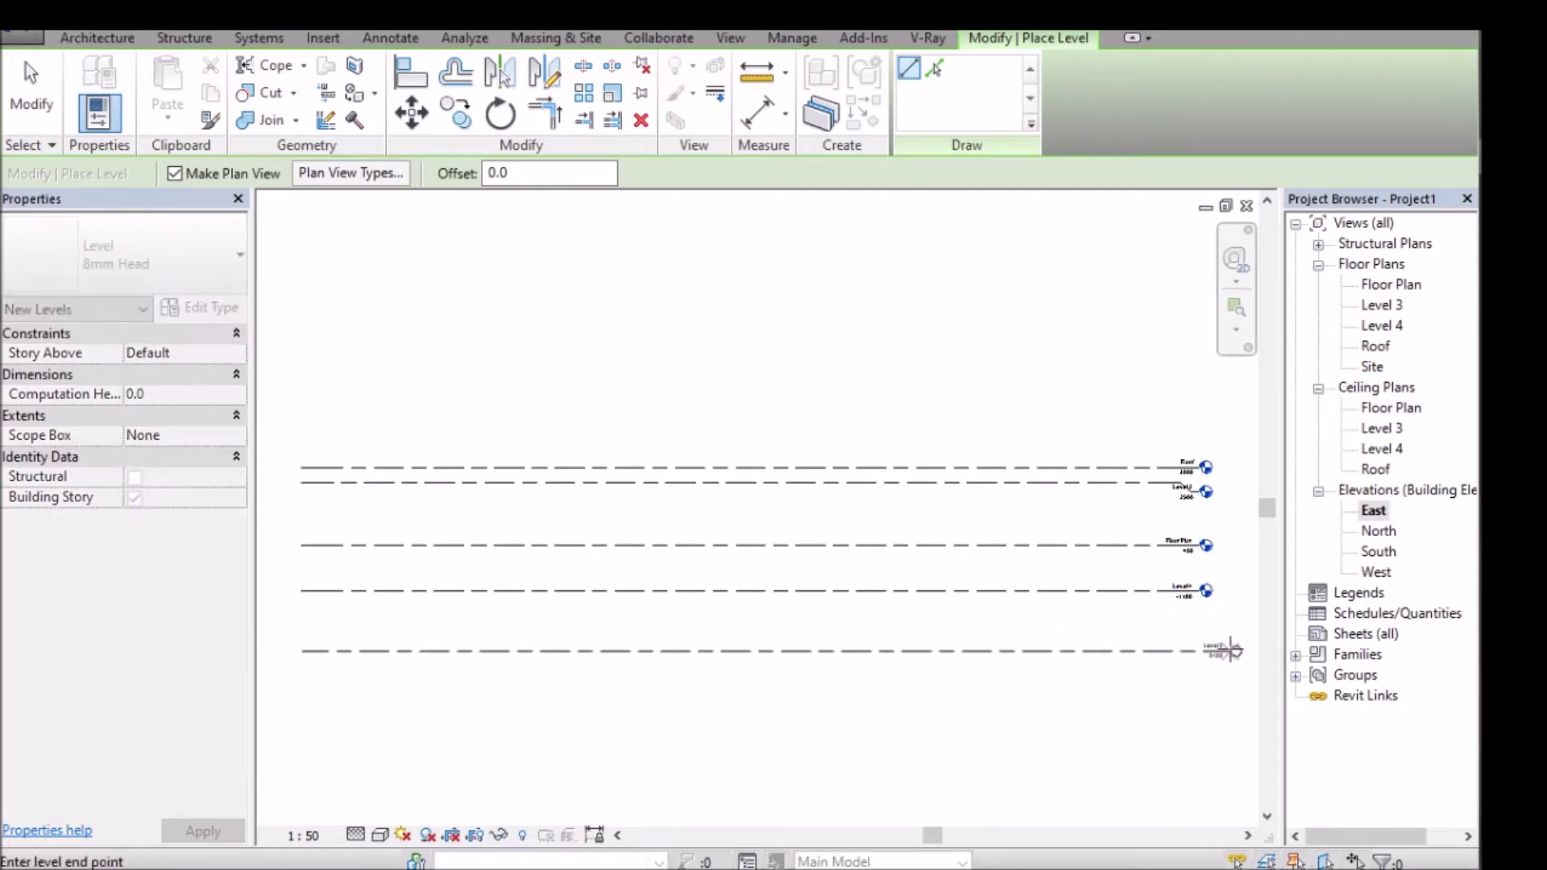
{"action": "left_click", "coordinate": [1205, 650]}
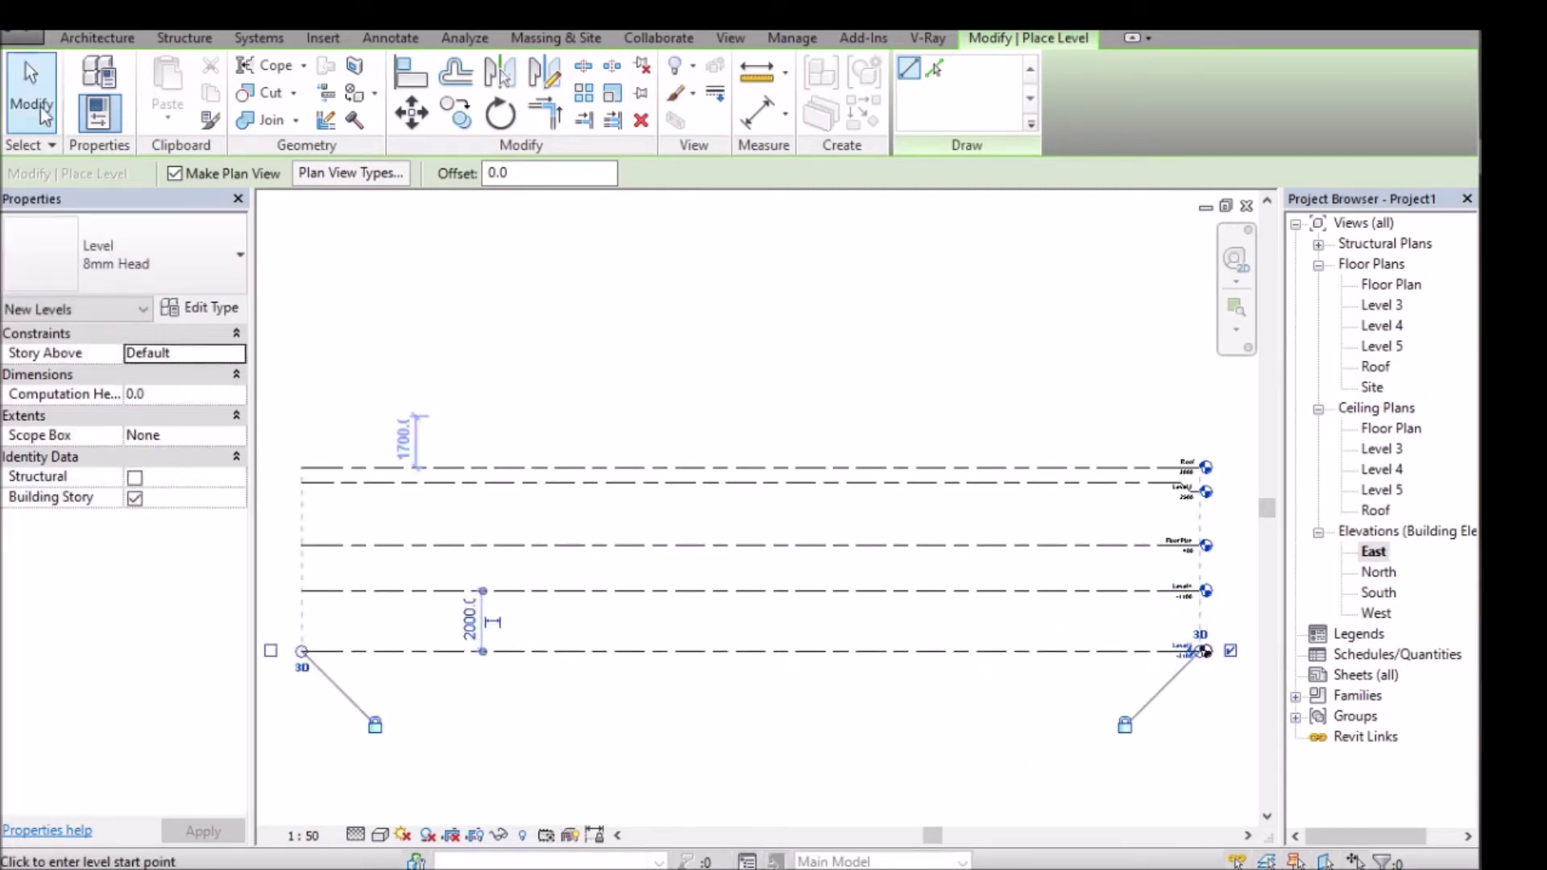
{"action": "left_click", "coordinate": [31, 104]}
Set the elevation of Level 4, the first level below Floor Plan, to 0.
{"action": "right_click", "coordinate": [1019, 725]}
{"action": "left_click", "coordinate": [1070, 542]}
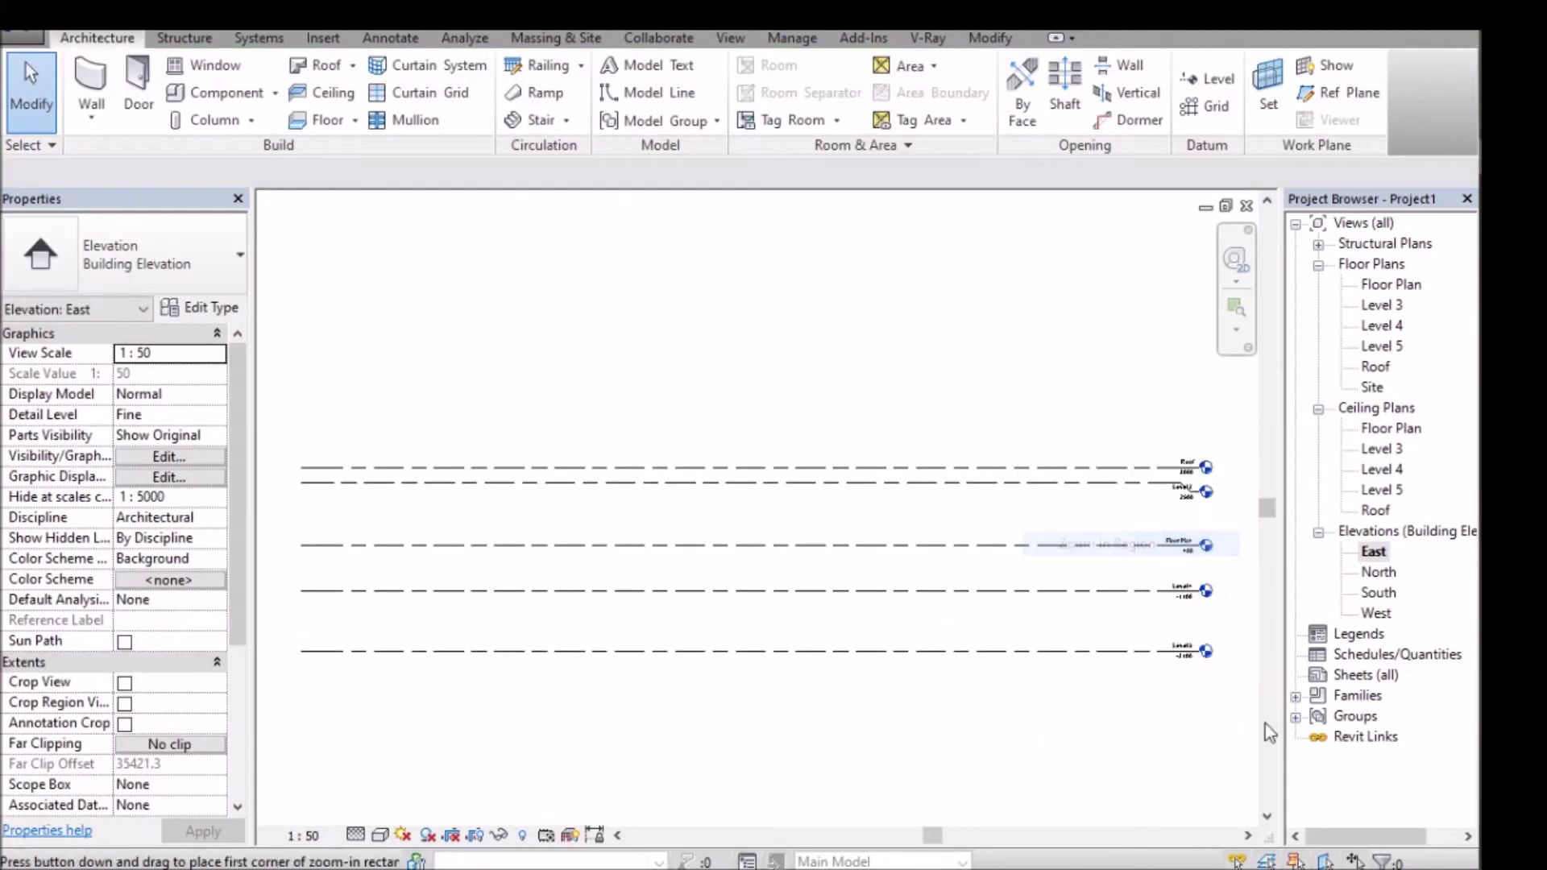
{"action": "left_click_drag", "start_coordinate": [1226, 672], "coordinate": [1155, 513]}
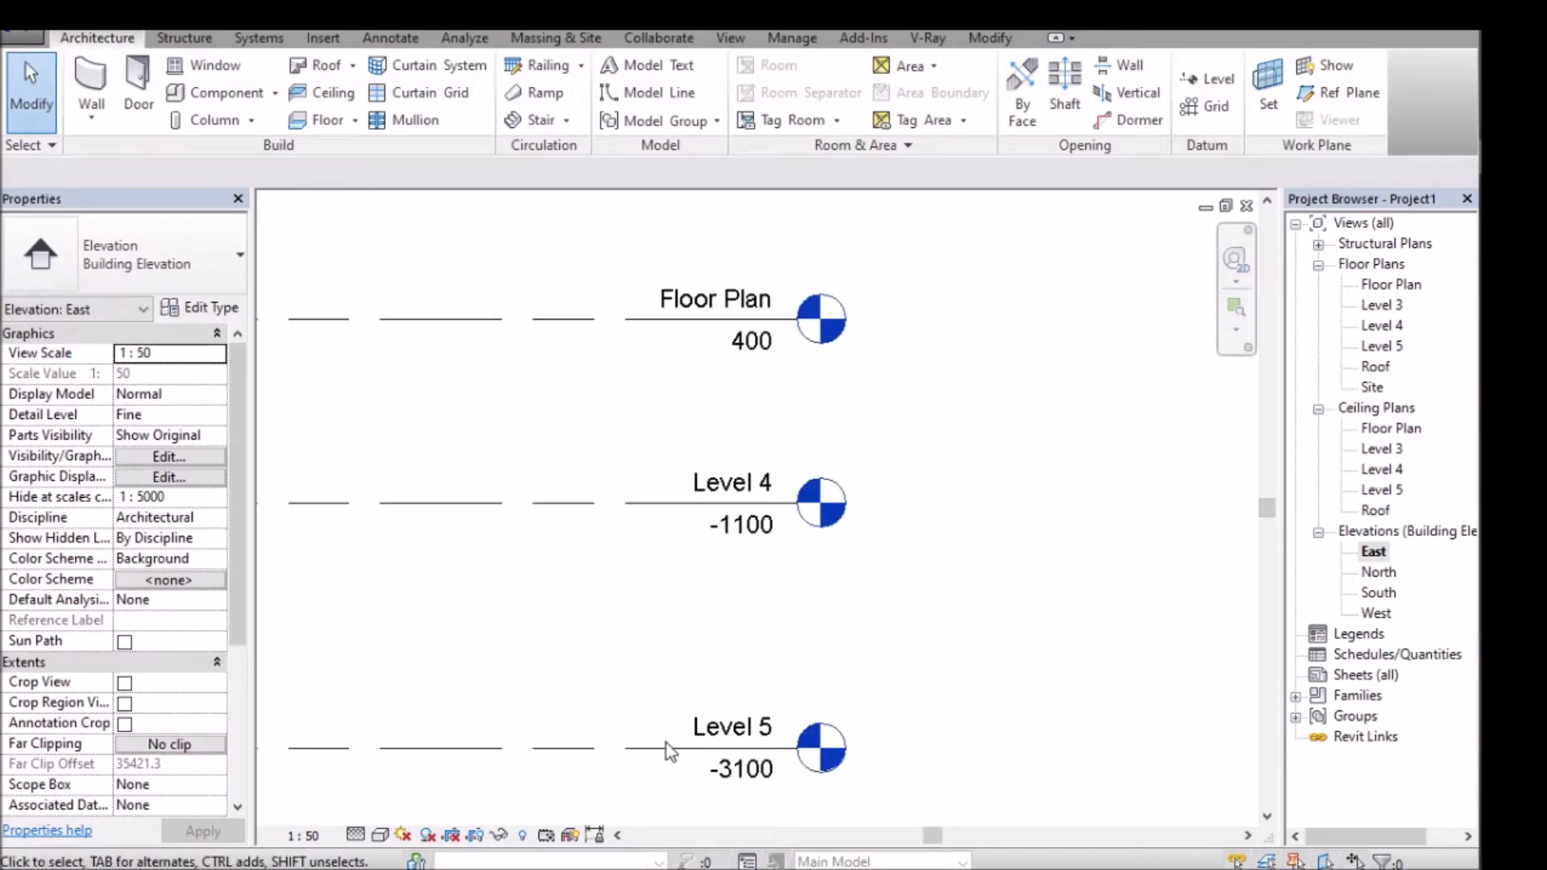
{"action": "left_click", "coordinate": [626, 752]}
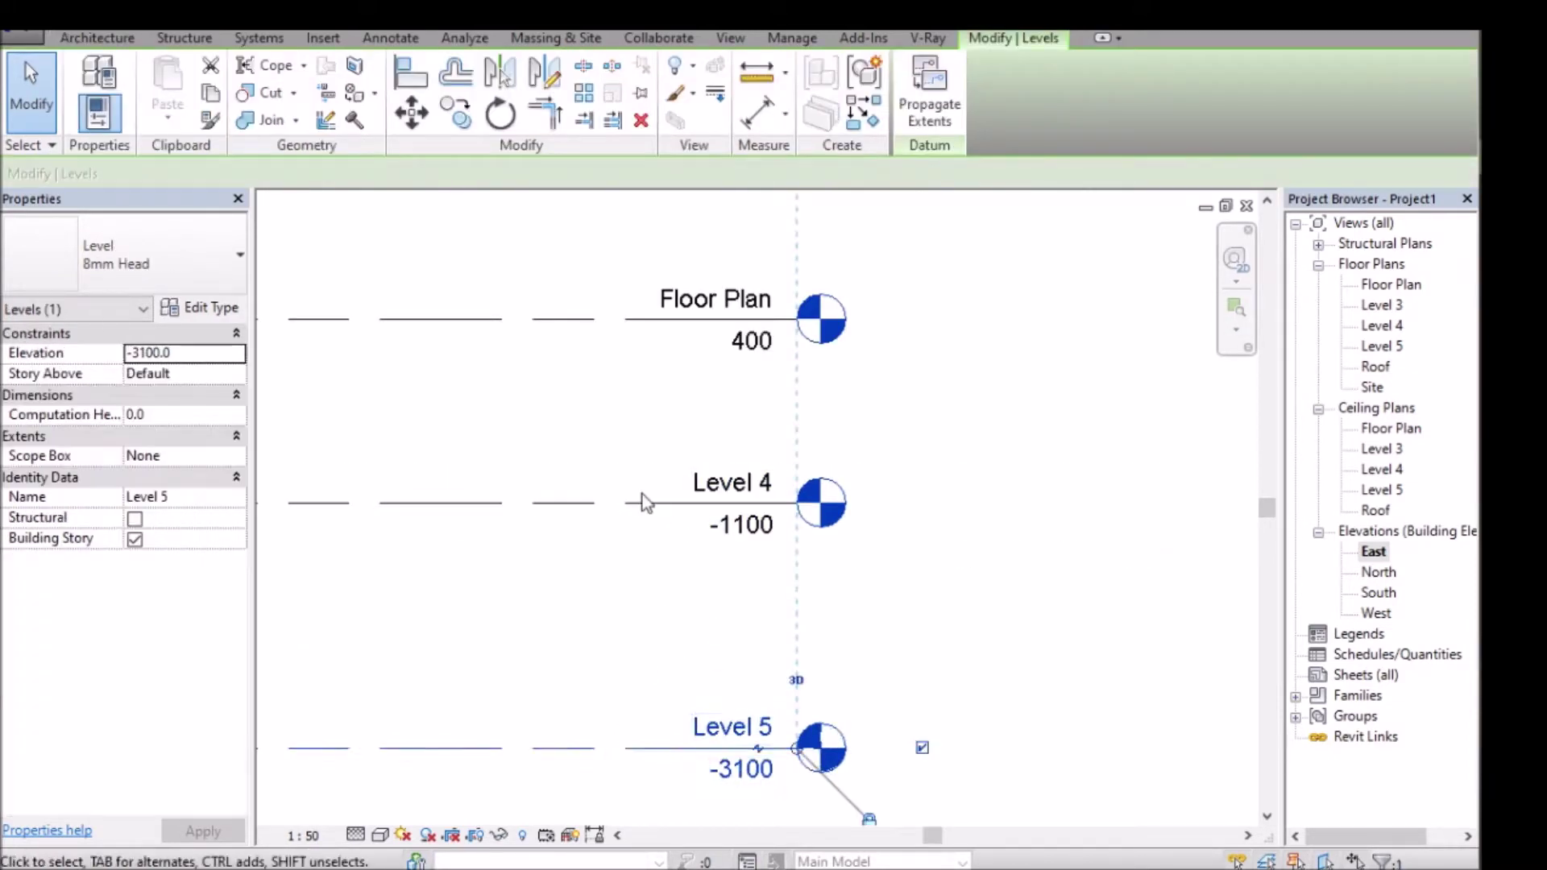
{"action": "key", "text": "Escape"}
{"action": "left_click", "coordinate": [644, 508]}
{"action": "left_click", "coordinate": [735, 528]}
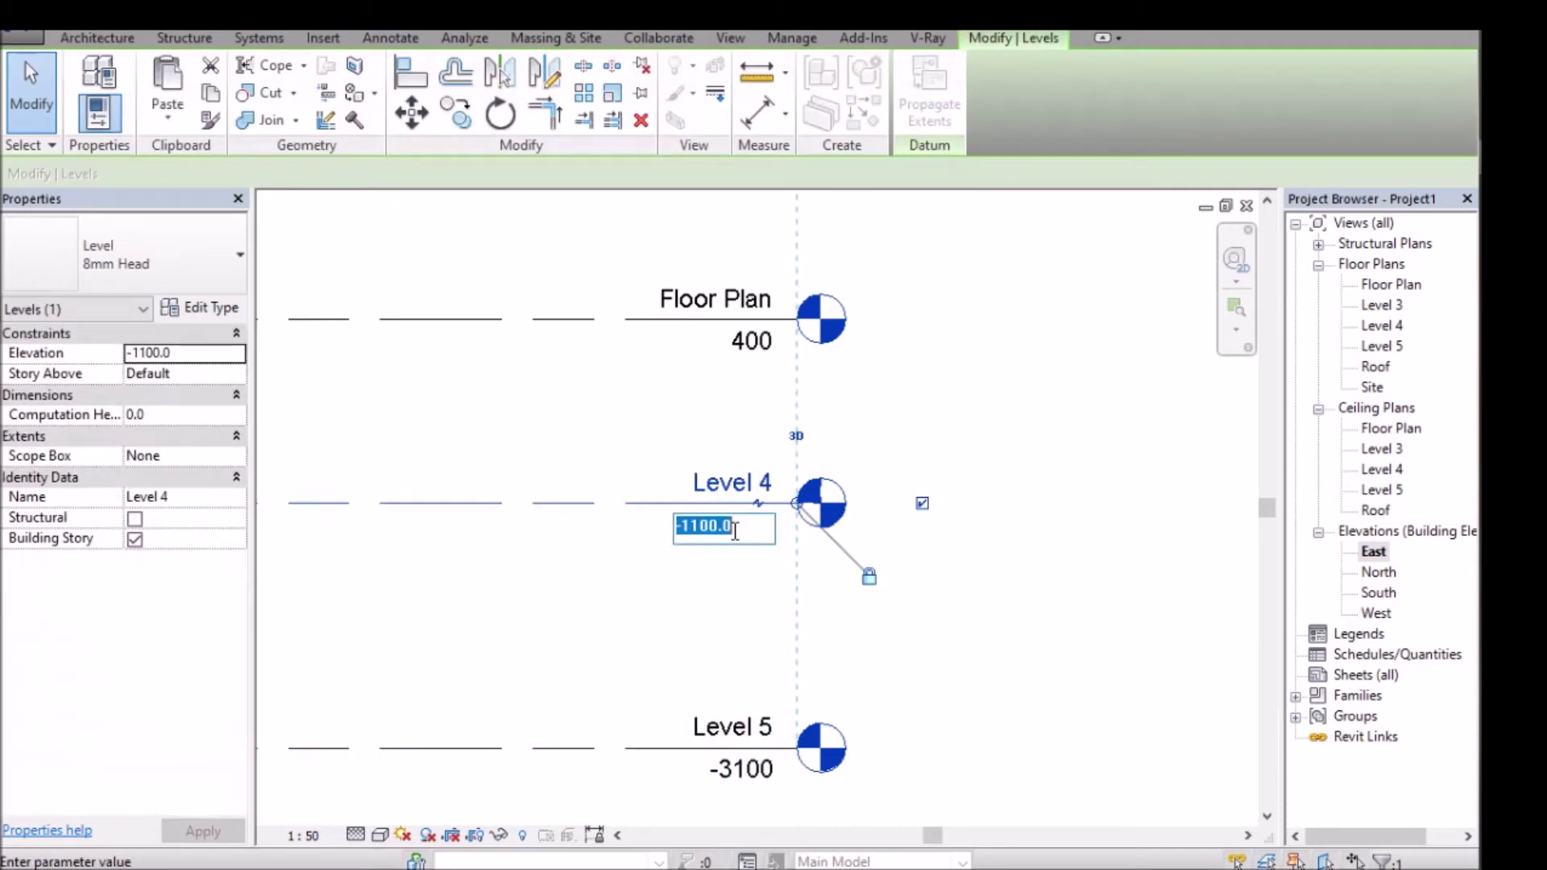
{"action": "type", "text": "0"}
{"action": "key", "text": "Return"}
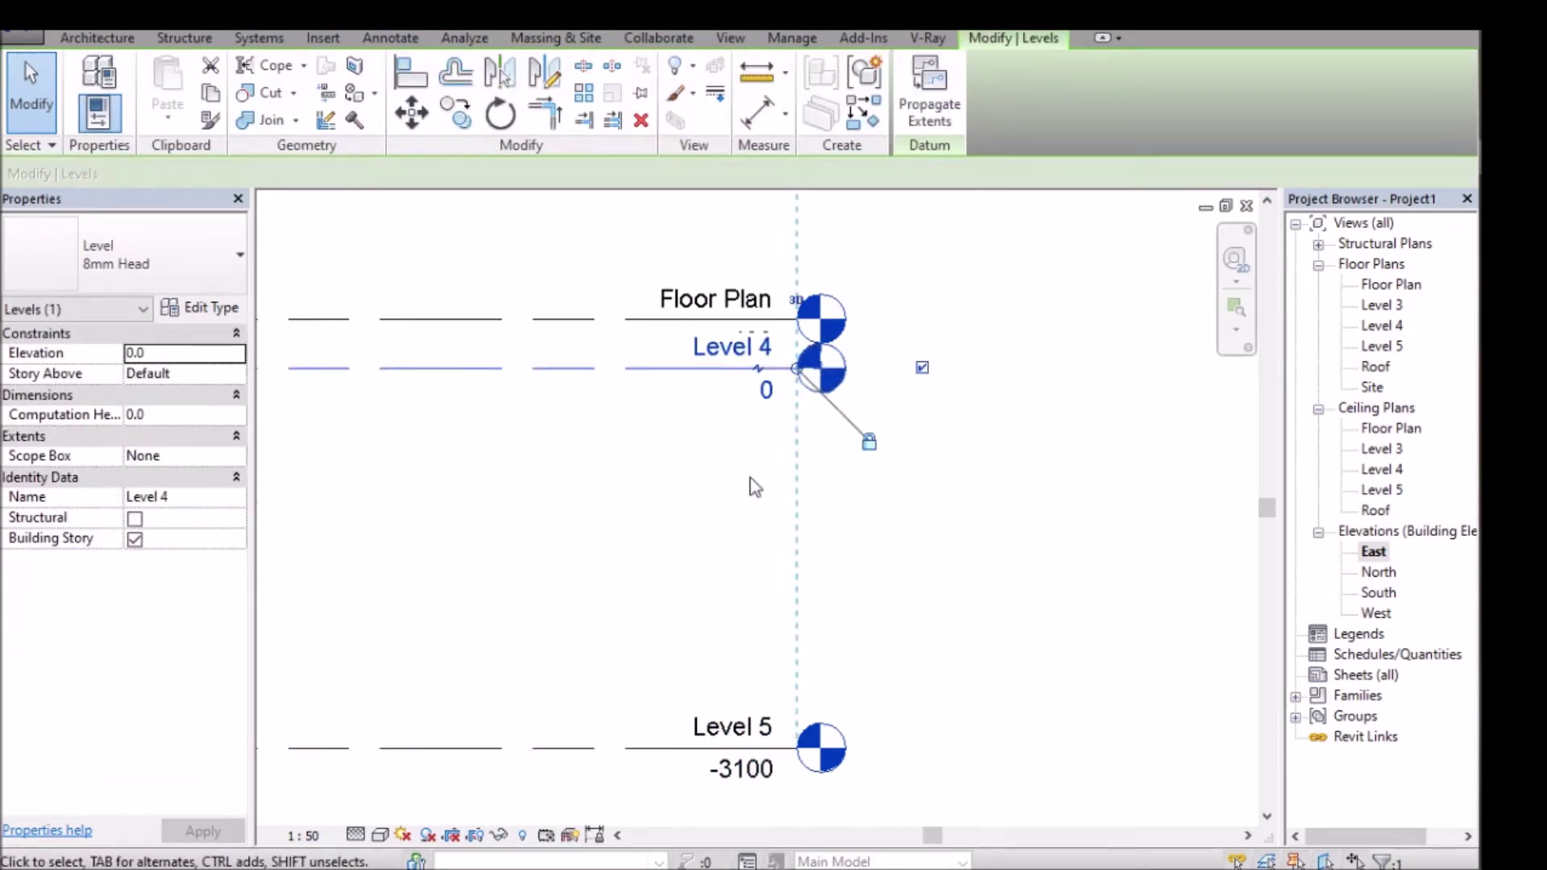
Add an elbow to the head of Level 4 and rename the level and its corresponding views to NGL.
{"action": "left_click", "coordinate": [758, 368]}
{"action": "left_click", "coordinate": [715, 389]}
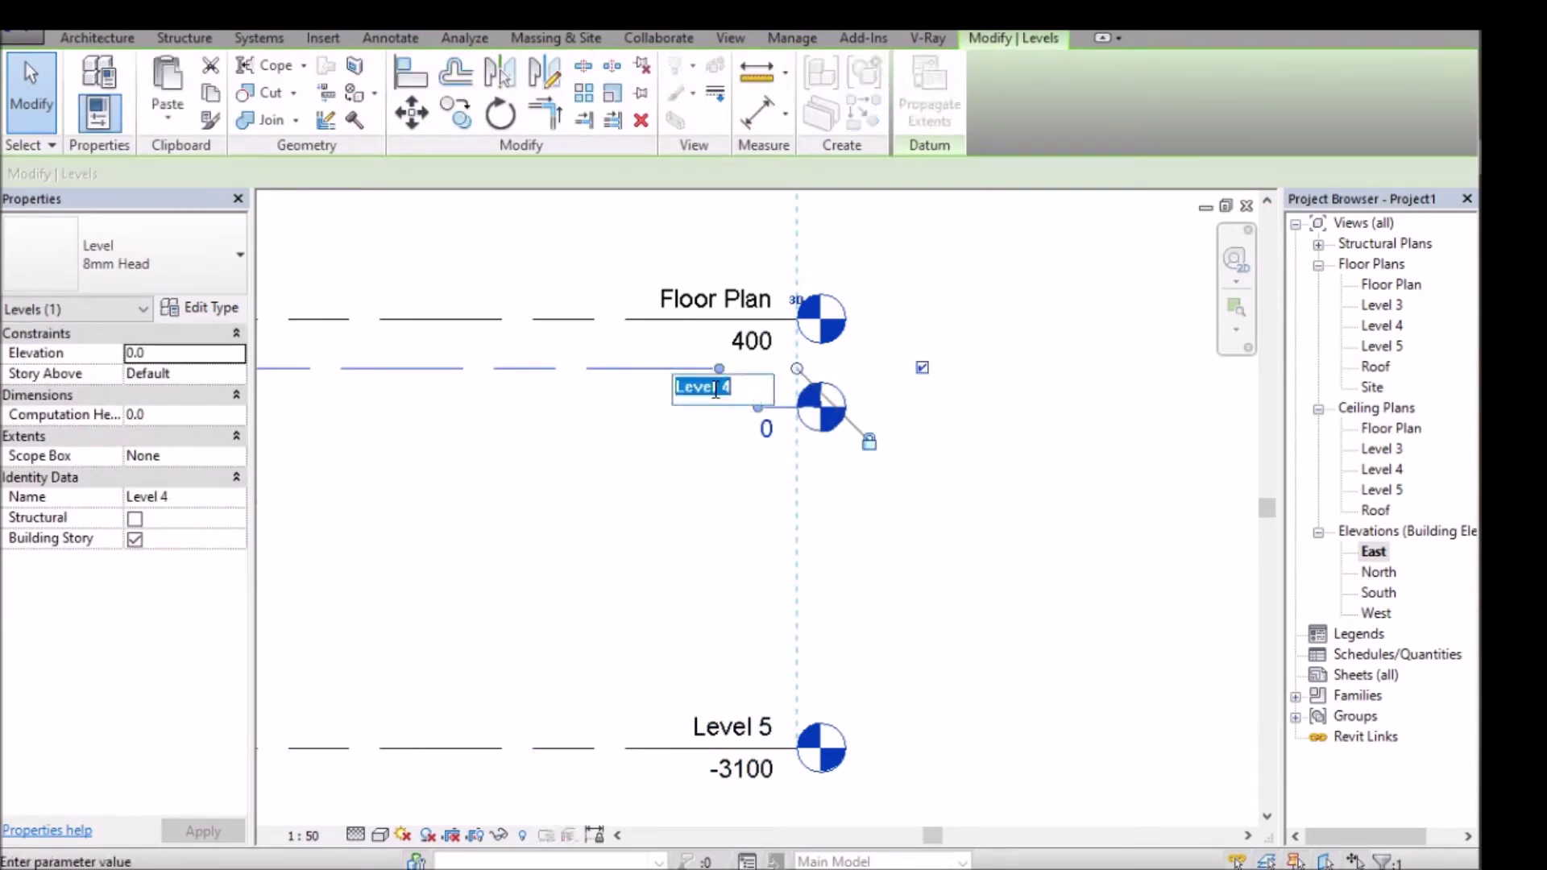
{"action": "type", "text": "NG"}
{"action": "key", "text": "Return"}
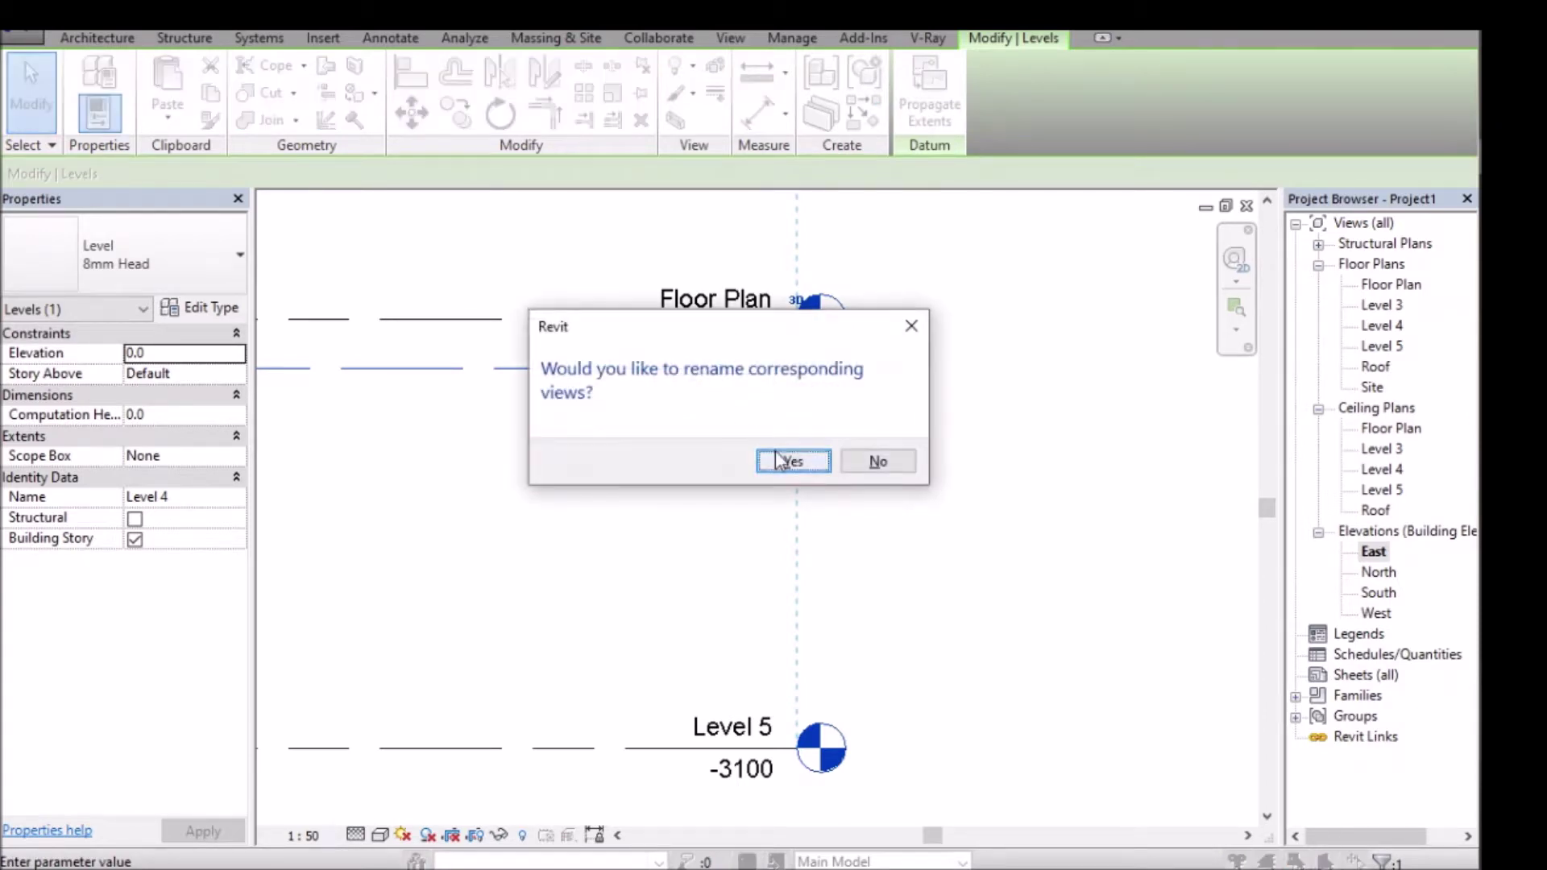
{"action": "left_click", "coordinate": [777, 458]}
Set the elevation of Level 5, the lowest level, to -700.
{"action": "left_click", "coordinate": [617, 747]}
{"action": "left_click", "coordinate": [737, 769]}
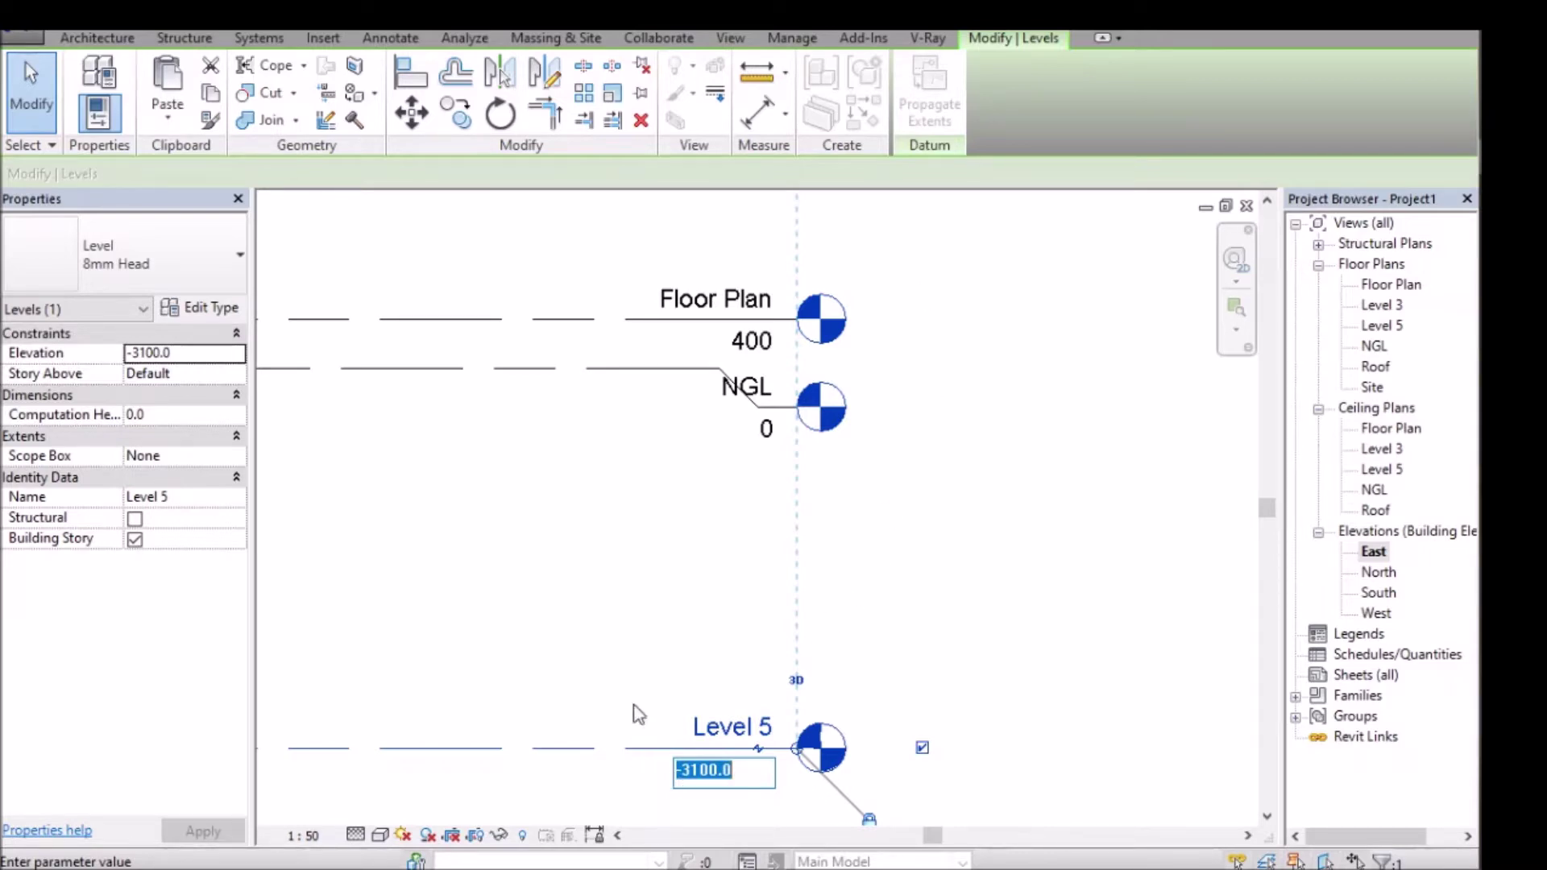
{"action": "type", "text": "-"}
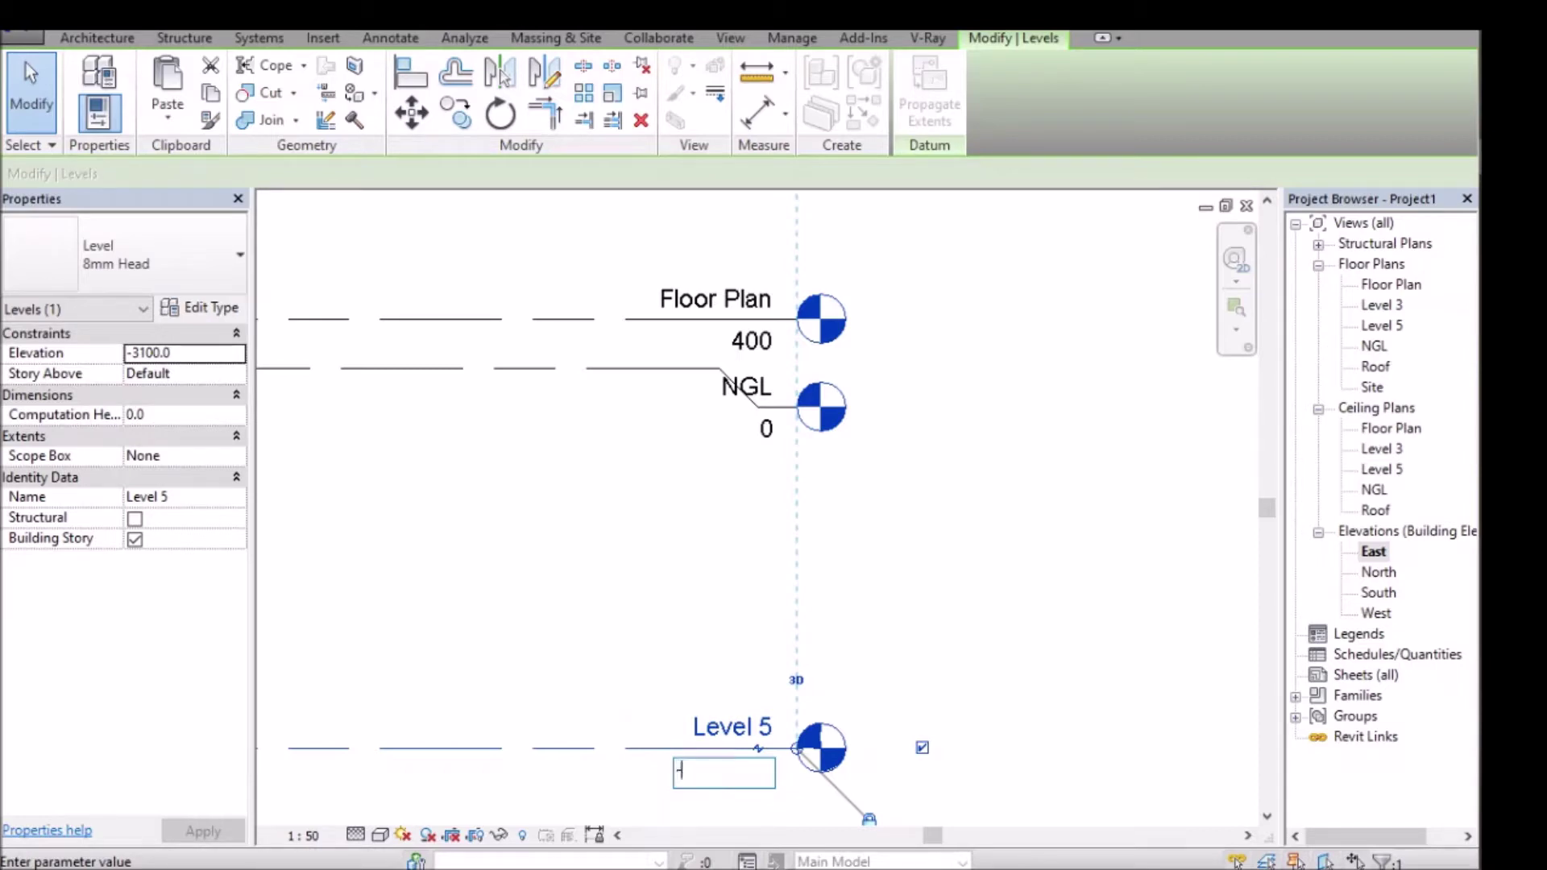
{"action": "type", "text": "700"}
{"action": "key", "text": "Return"}
{"action": "left_click", "coordinate": [690, 681]}
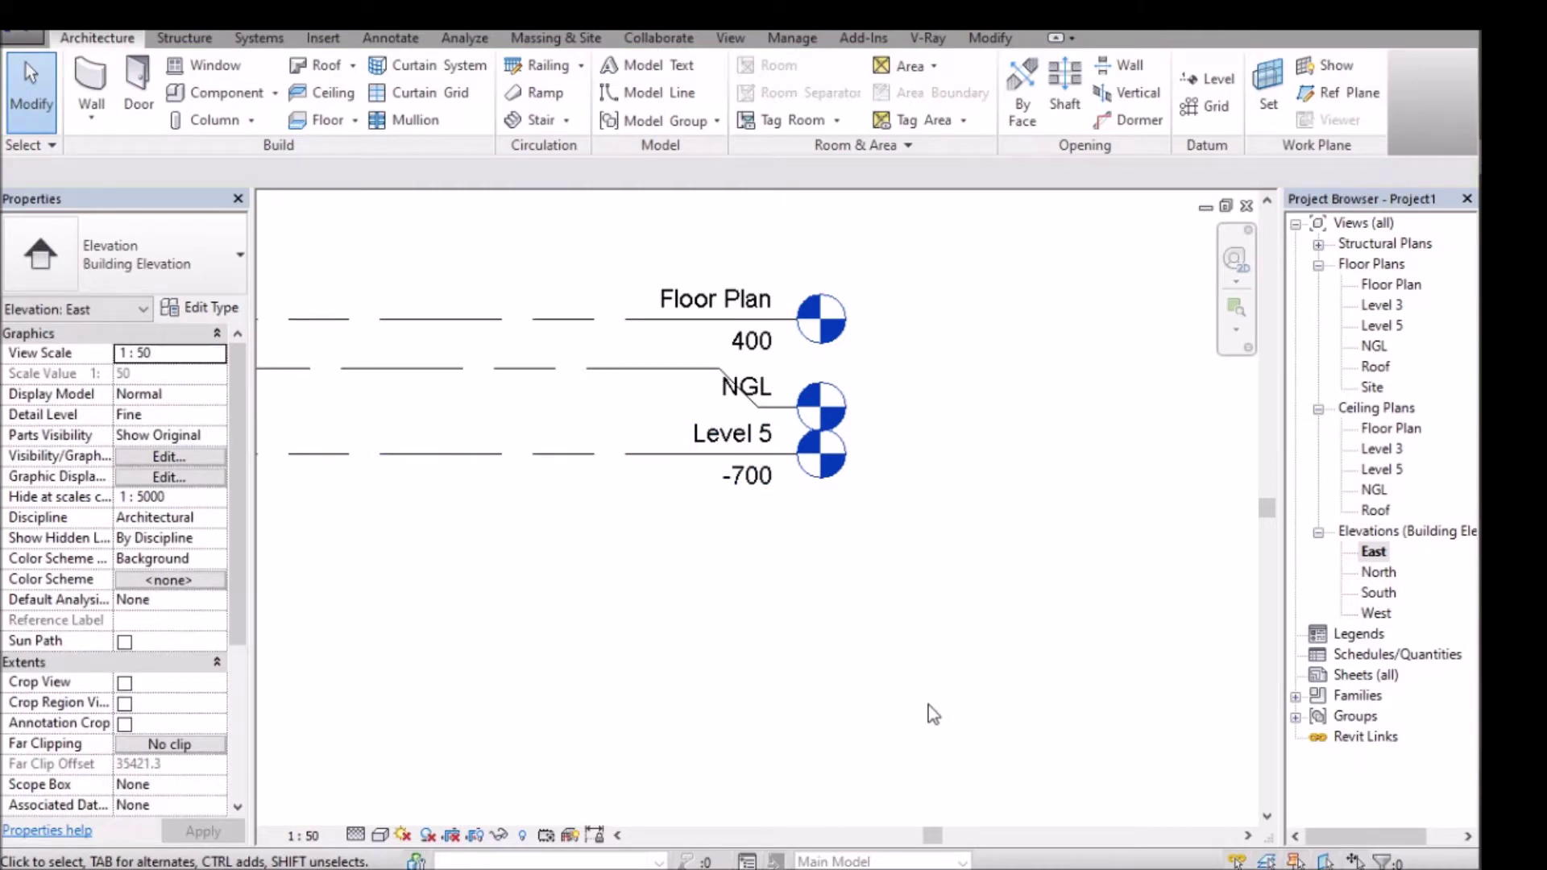
Check the project's unit formats without changing them.
{"action": "key", "text": "u"}
{"action": "key", "text": "n"}
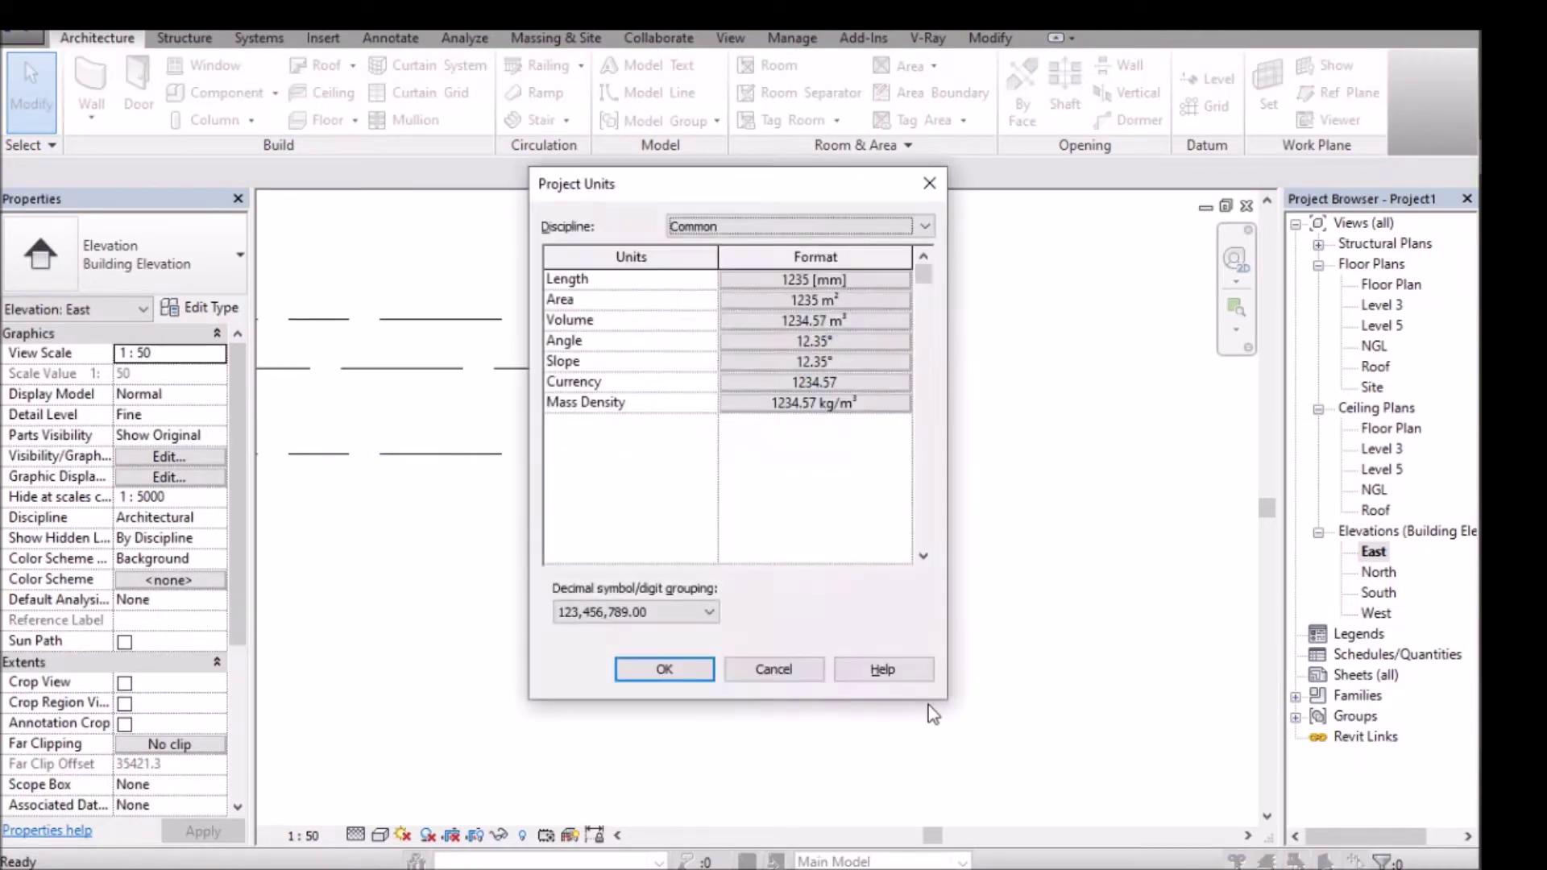
{"action": "left_click", "coordinate": [781, 675]}
Rename Level 3, the level below Roof, and its corresponding views to Windows.
{"action": "right_click", "coordinate": [839, 629]}
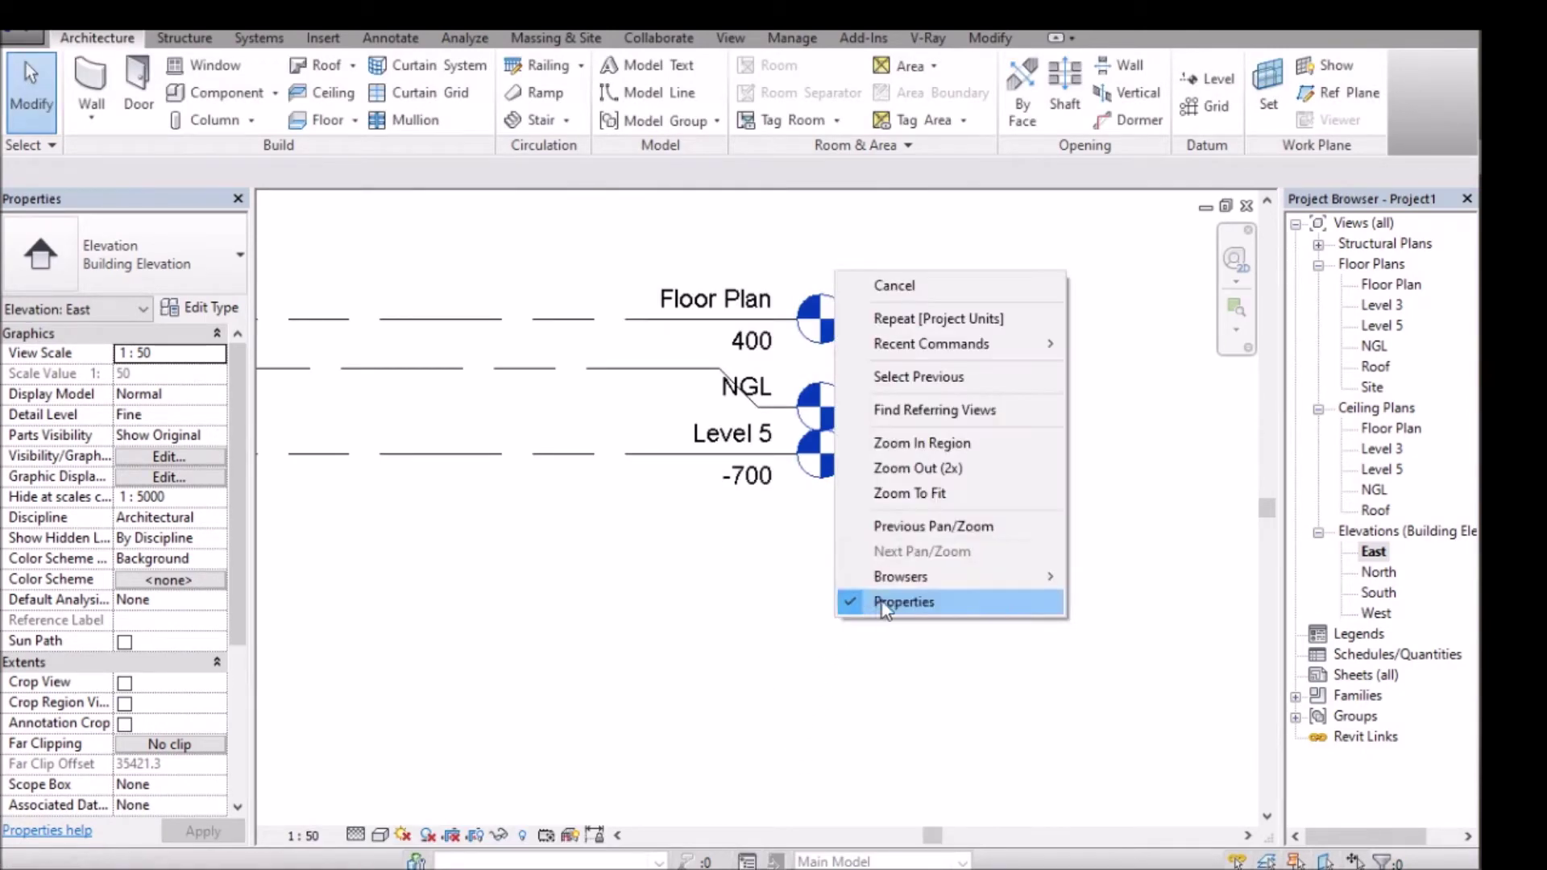
{"action": "left_click", "coordinate": [1004, 490]}
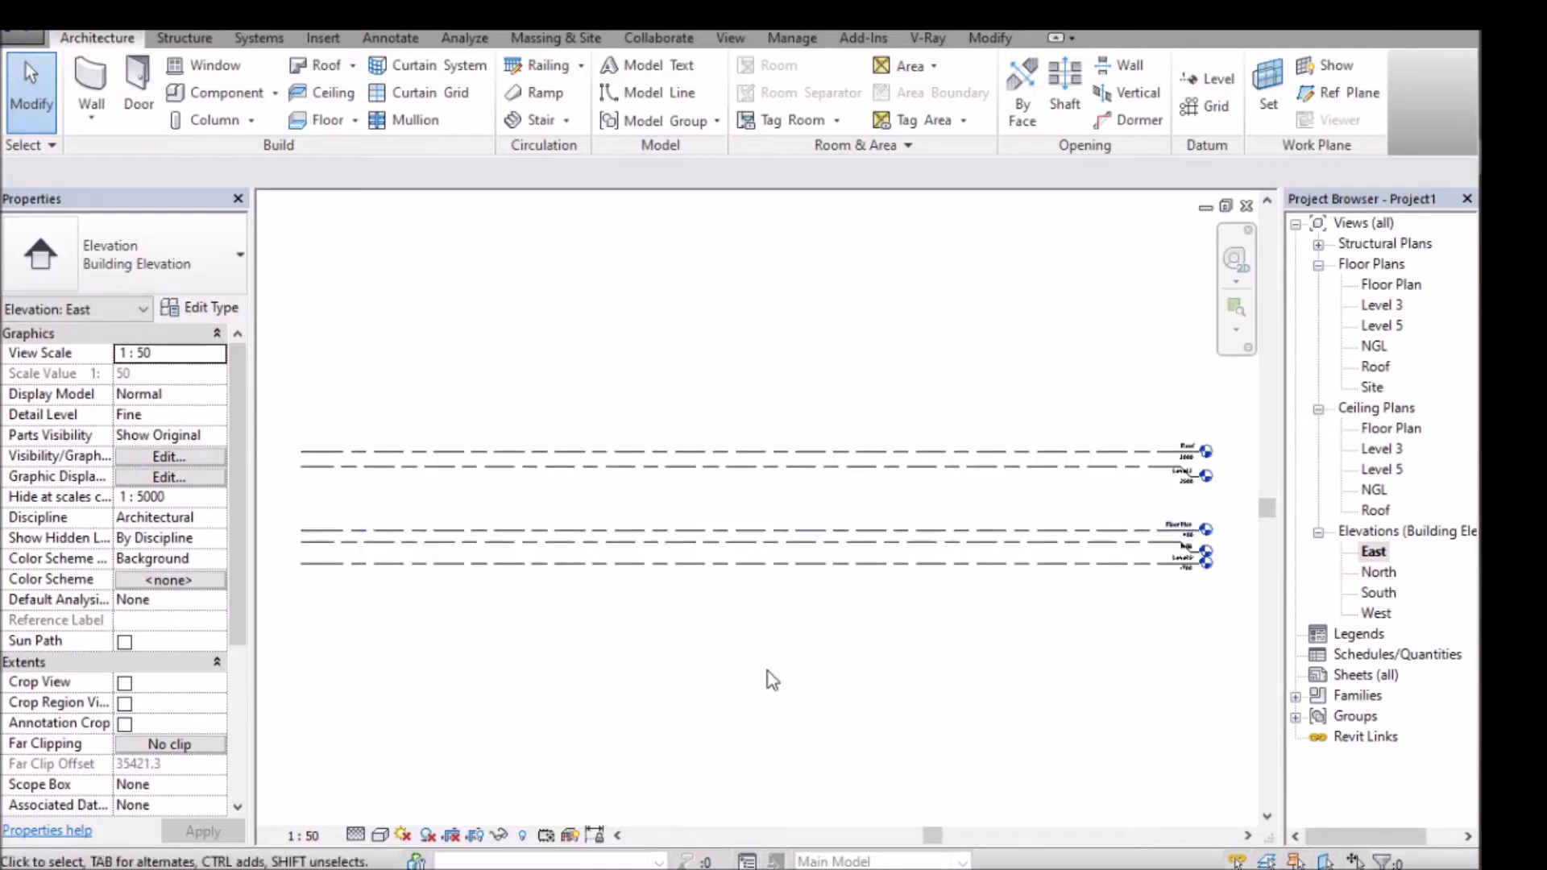
{"action": "right_click", "coordinate": [932, 720]}
{"action": "left_click", "coordinate": [1000, 536]}
{"action": "left_click_drag", "start_coordinate": [1139, 421], "coordinate": [1233, 596]}
{"action": "left_click", "coordinate": [738, 386]}
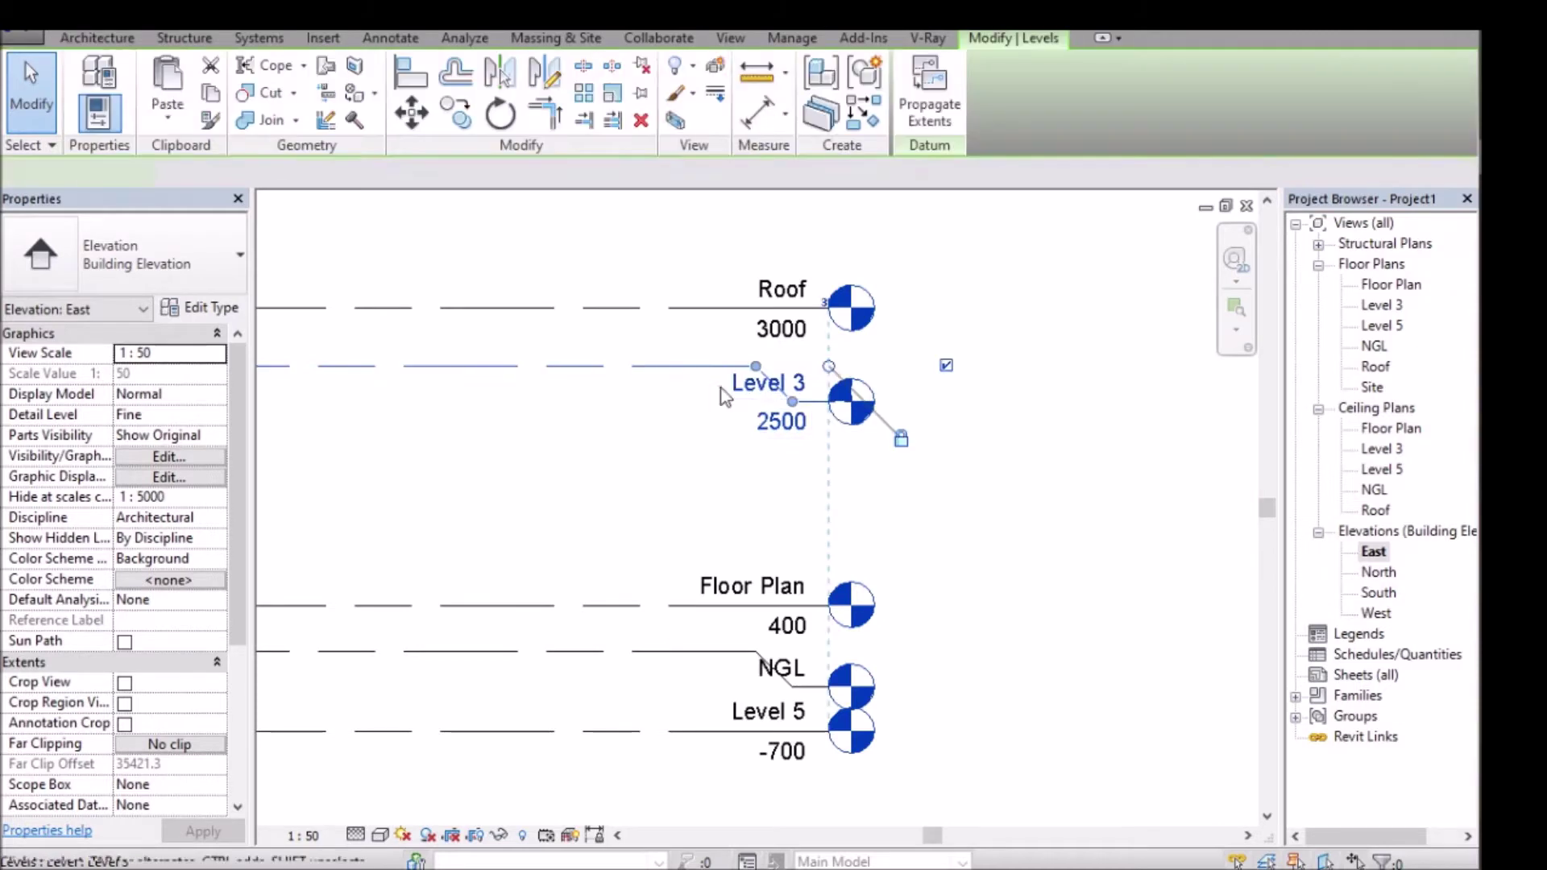
{"action": "left_click", "coordinate": [740, 385]}
{"action": "type", "text": "Windows"}
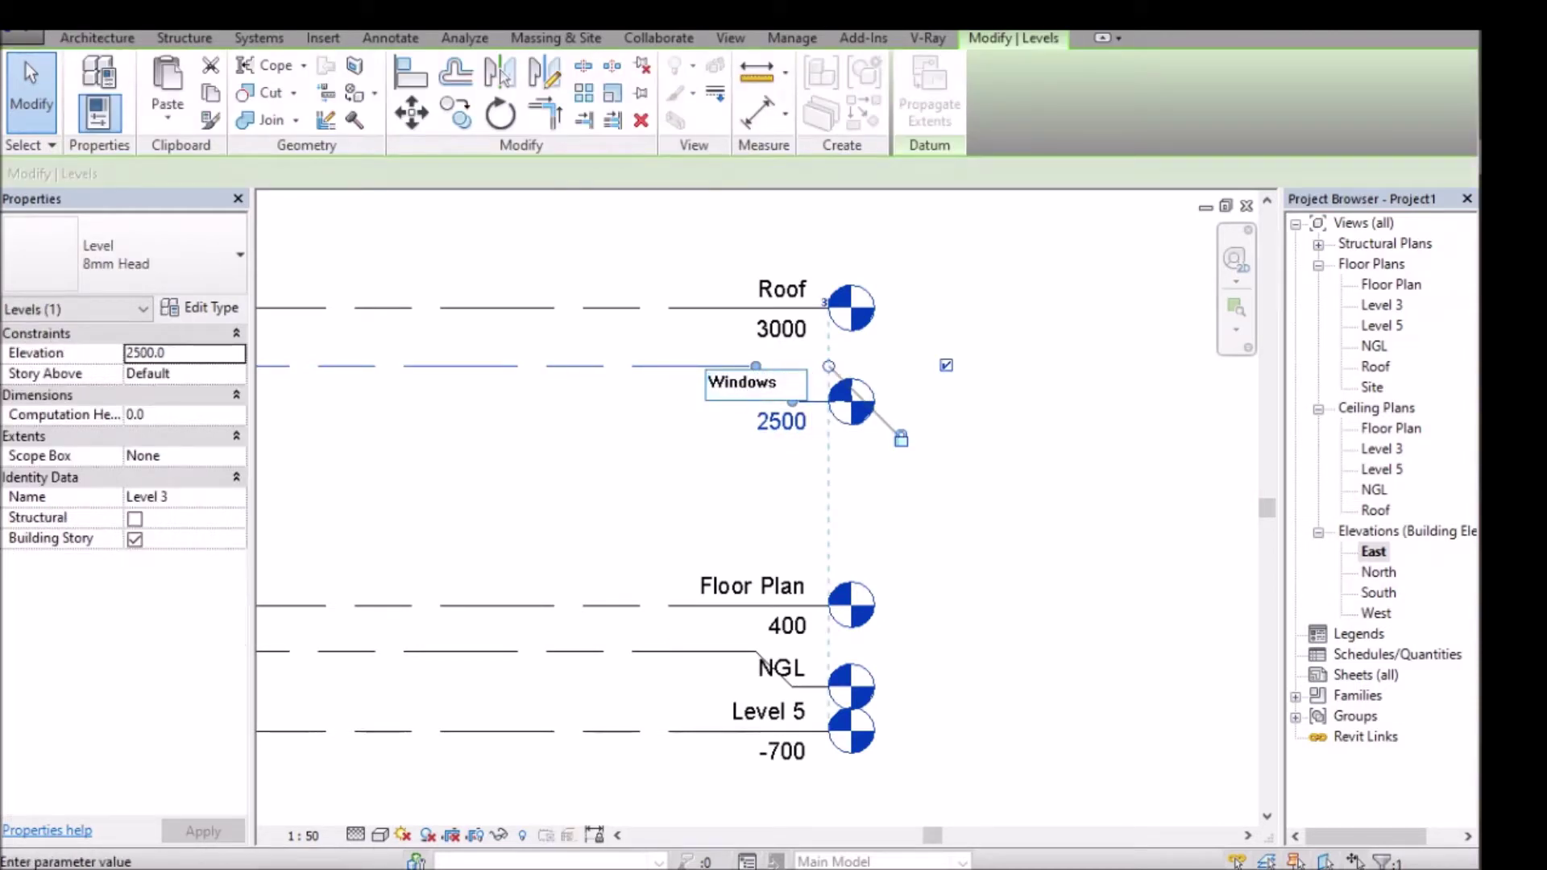
{"action": "key", "text": "Return"}
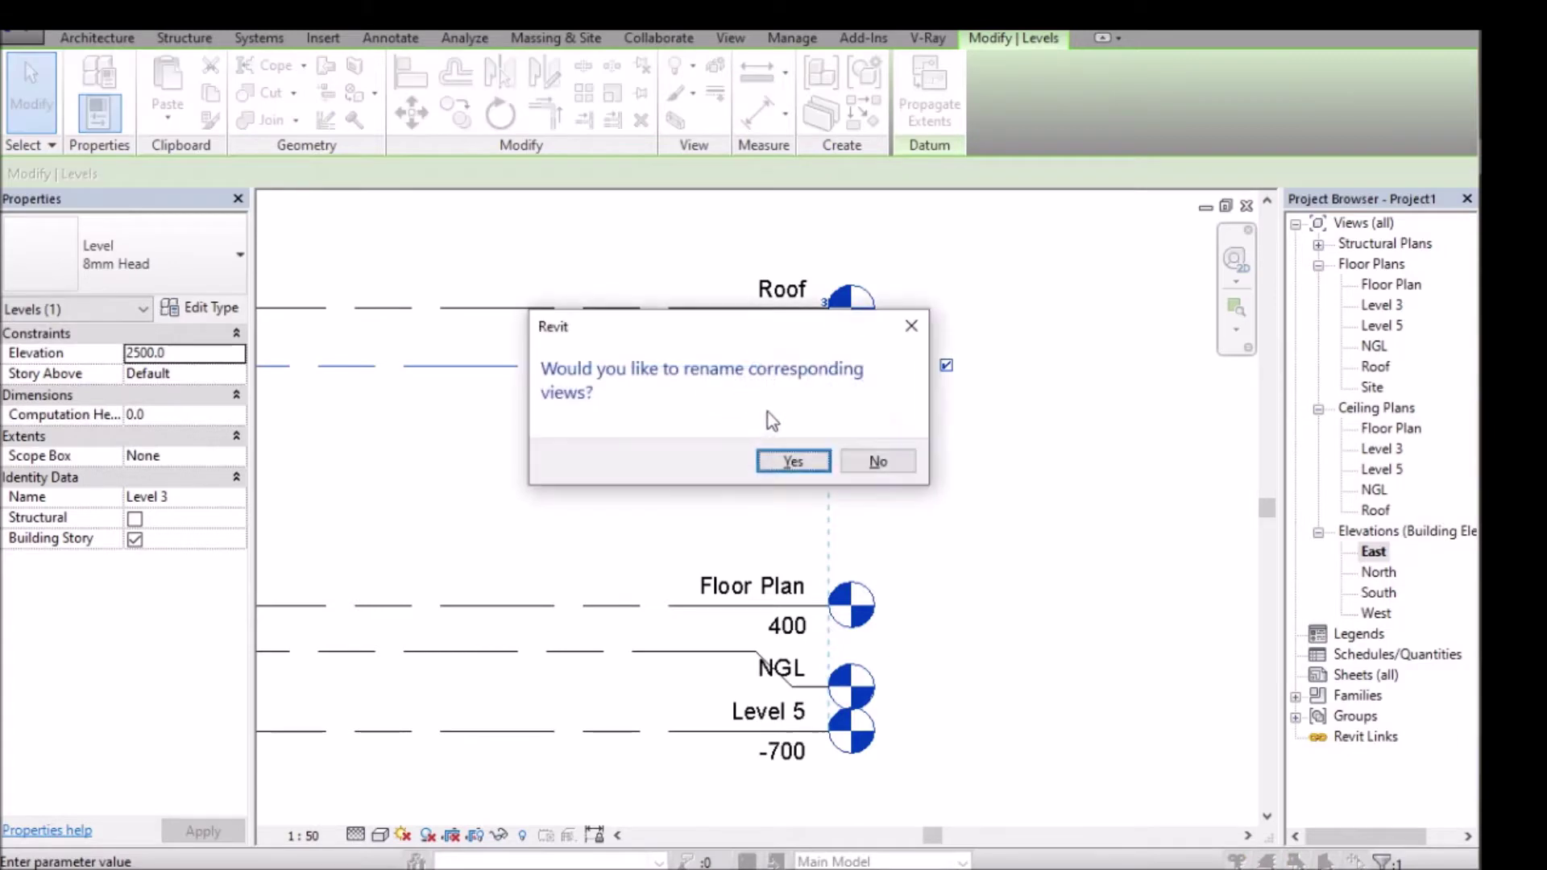
{"action": "left_click", "coordinate": [793, 461]}
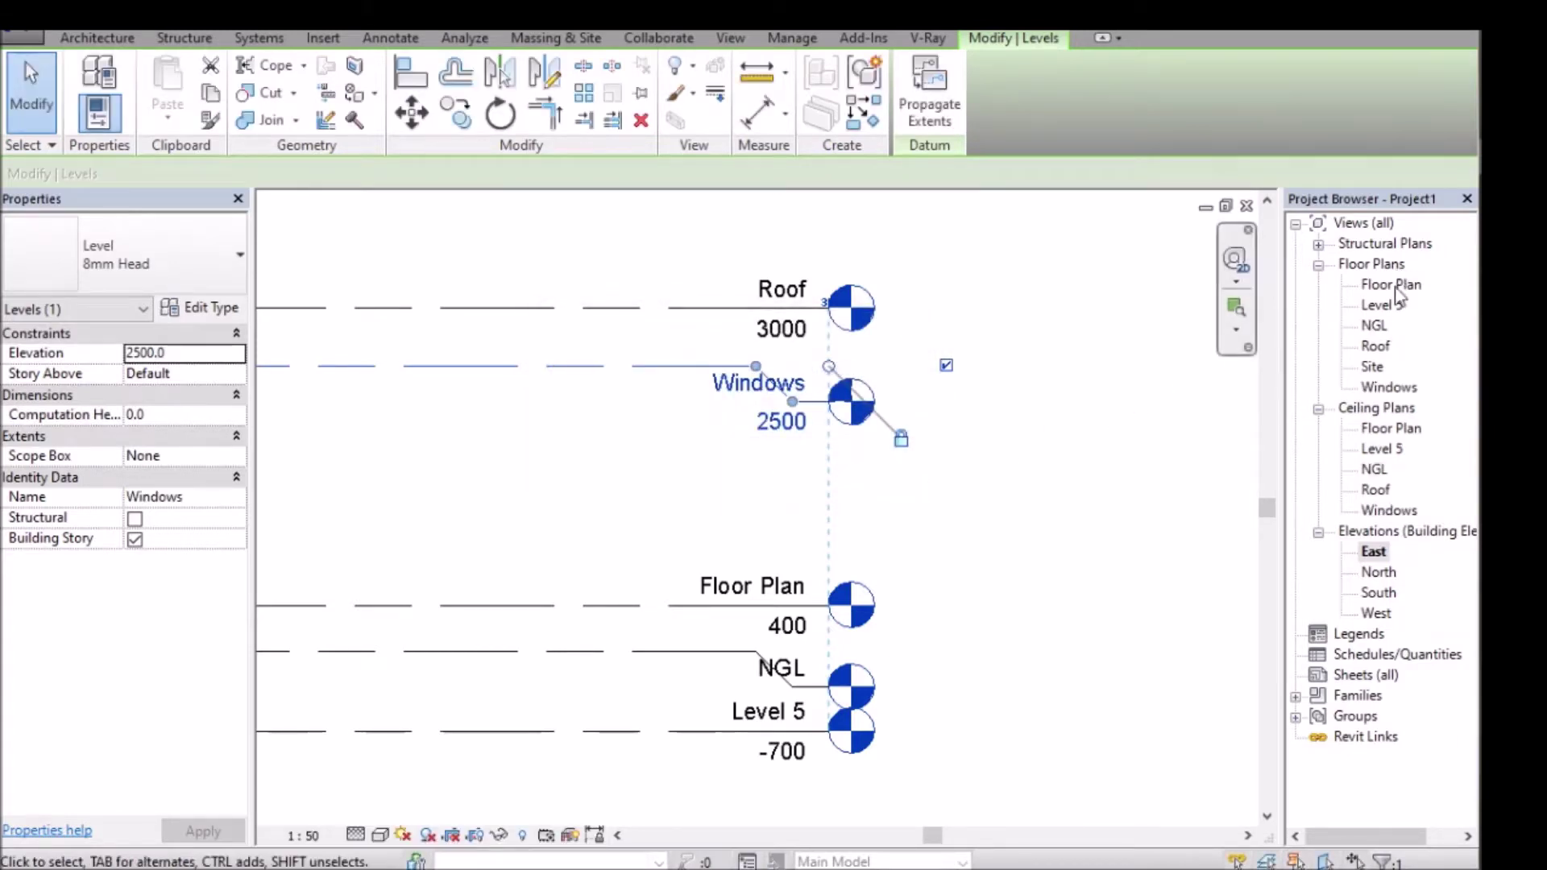
Rename Level 5, the lowest level, and its corresponding views to Foundation.
{"action": "left_click", "coordinate": [749, 717]}
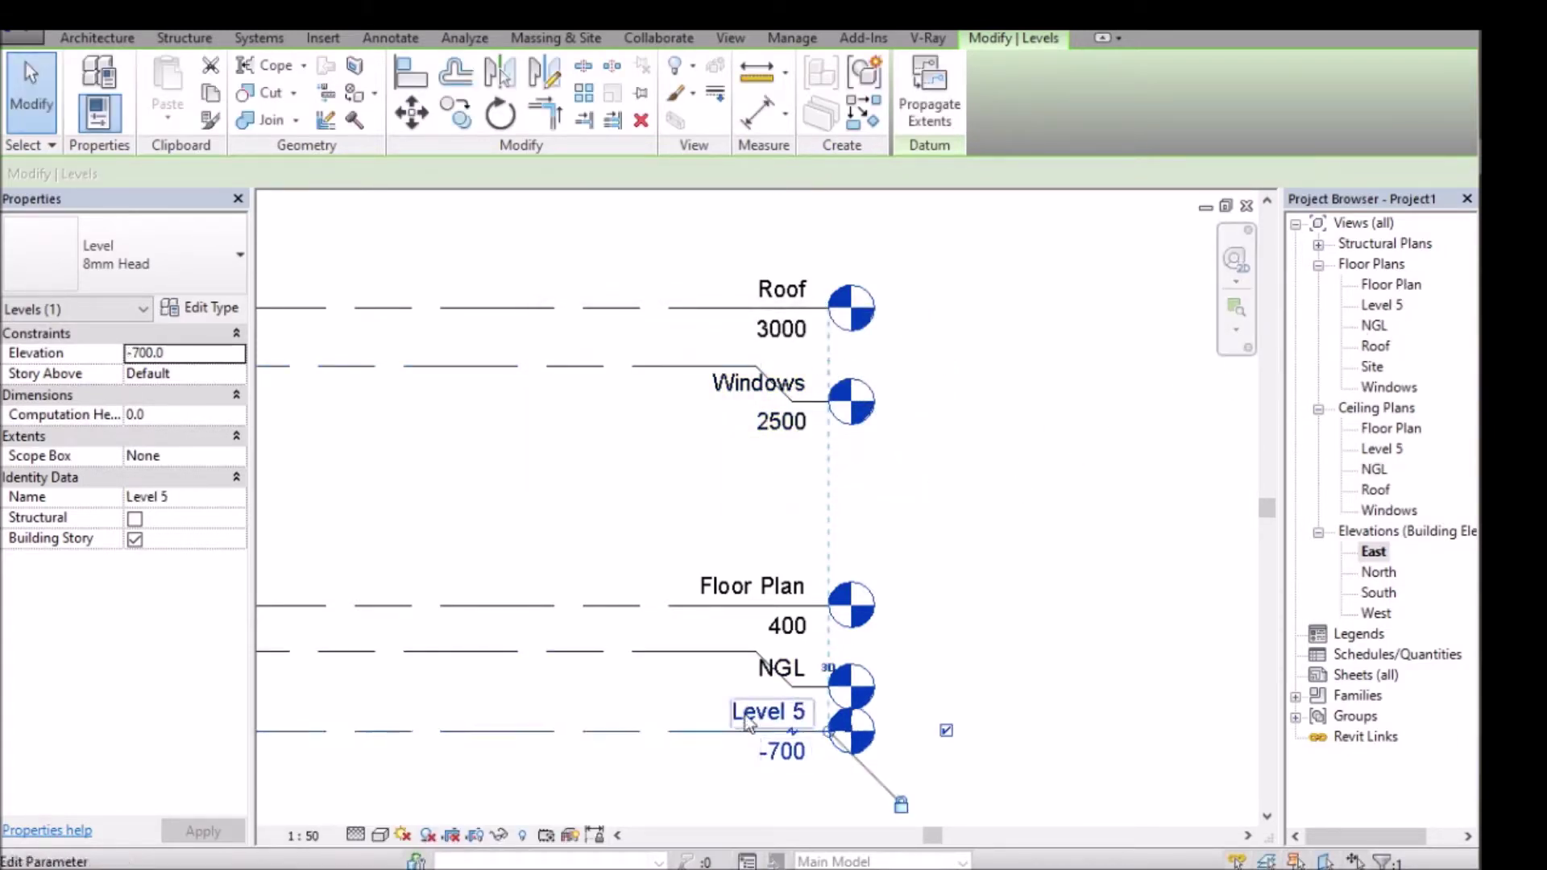
{"action": "left_click", "coordinate": [749, 716]}
{"action": "type", "text": "Fou"}
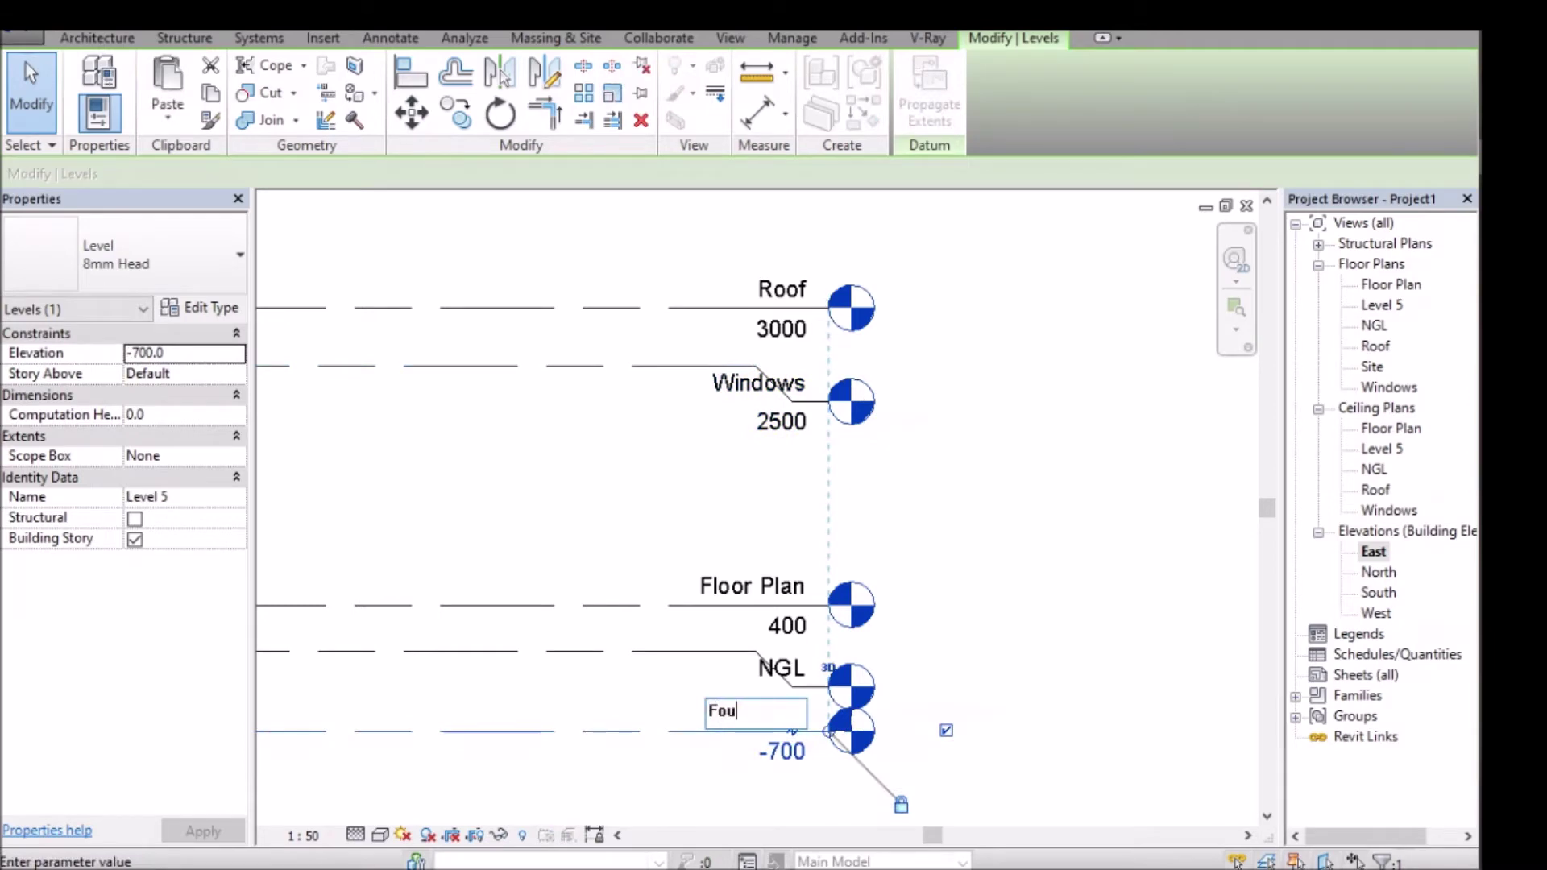
{"action": "type", "text": "ndation"}
{"action": "key", "text": "Return"}
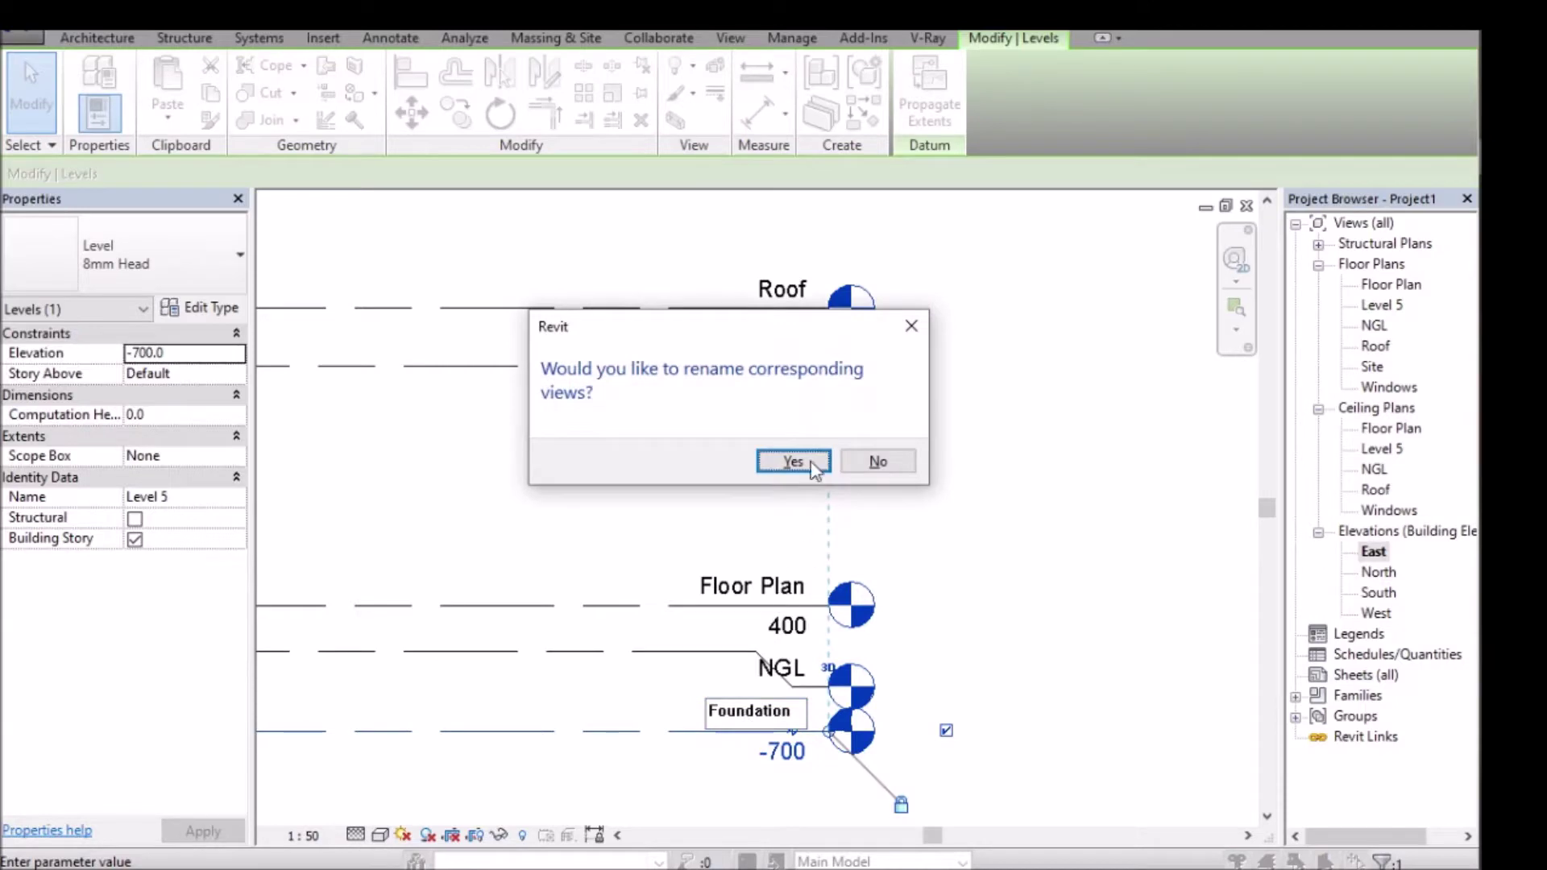
{"action": "left_click", "coordinate": [795, 462]}
{"action": "left_click", "coordinate": [910, 523]}
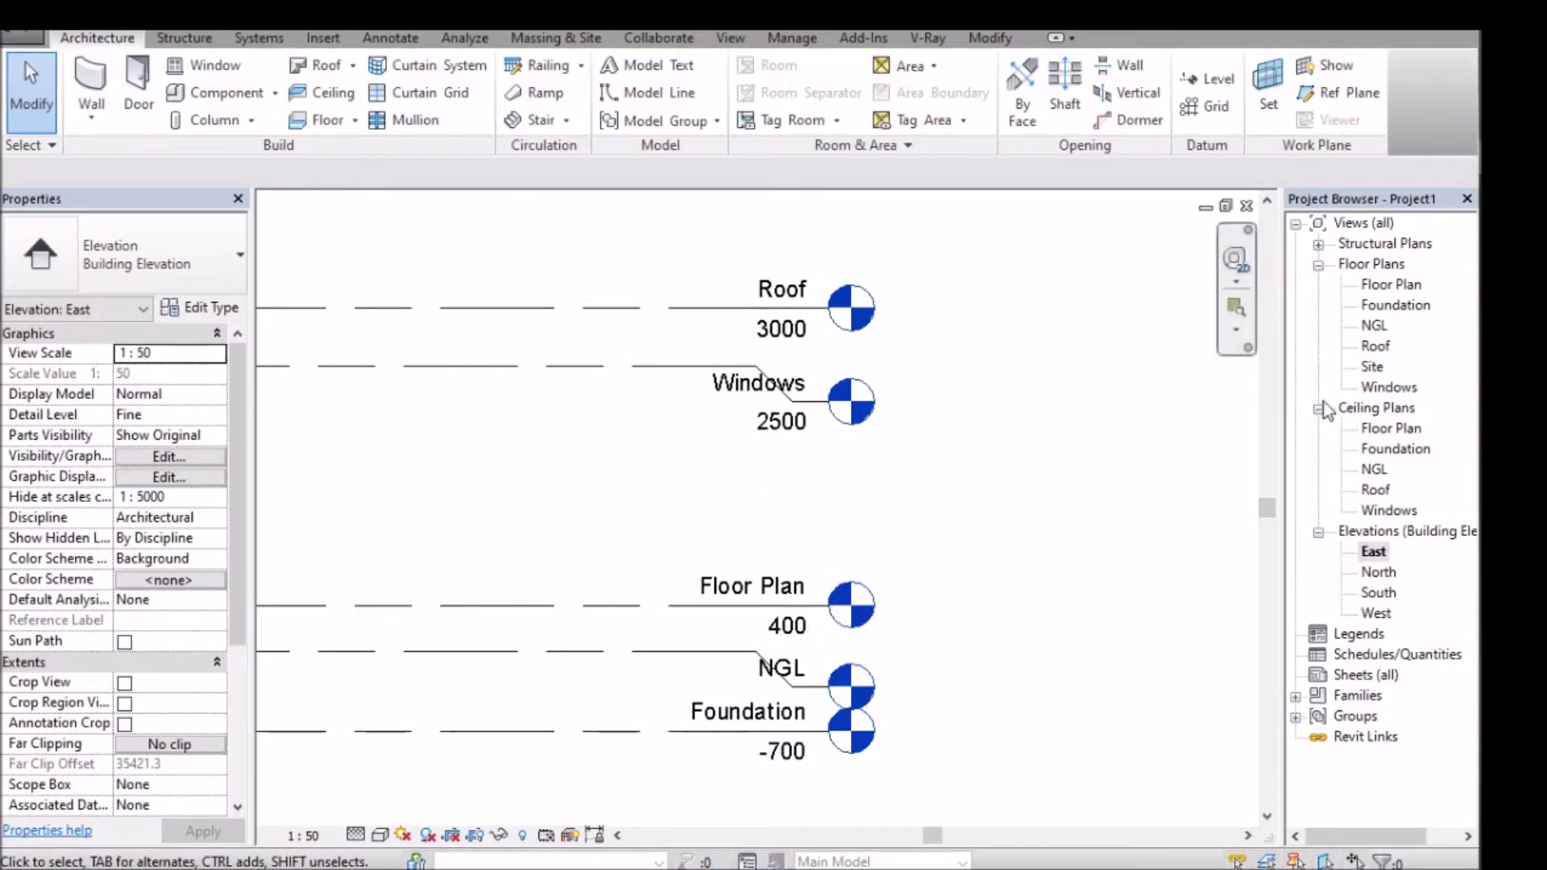
Collapse the Floor Plans, Ceiling Plans and Elevations groups in the project's view tree.
{"action": "left_click", "coordinate": [1318, 266]}
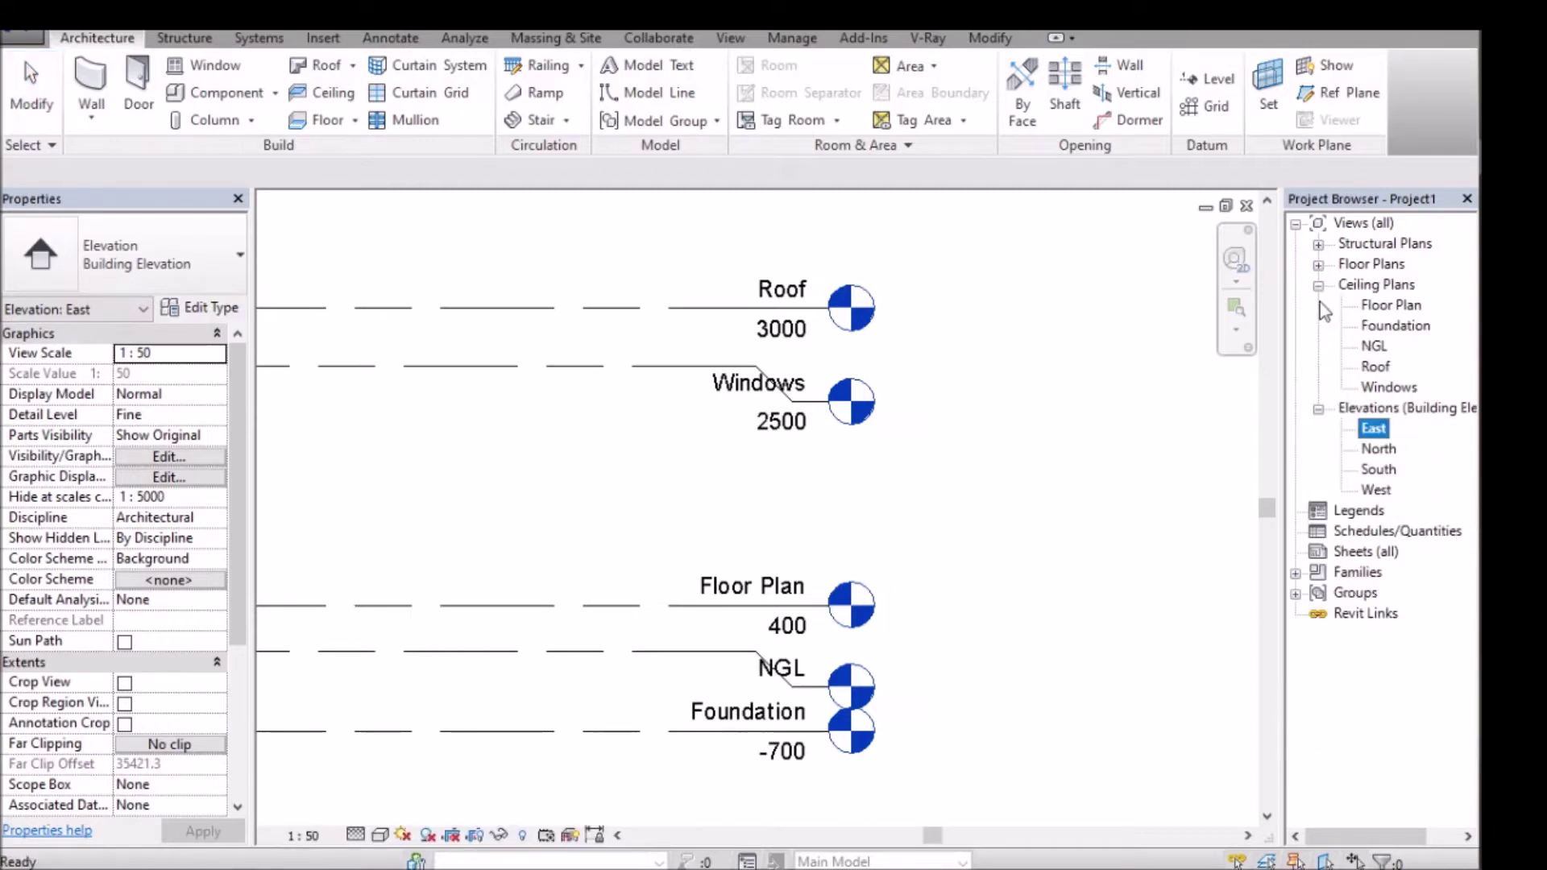
{"action": "left_click", "coordinate": [1318, 285]}
{"action": "left_click", "coordinate": [1318, 306]}
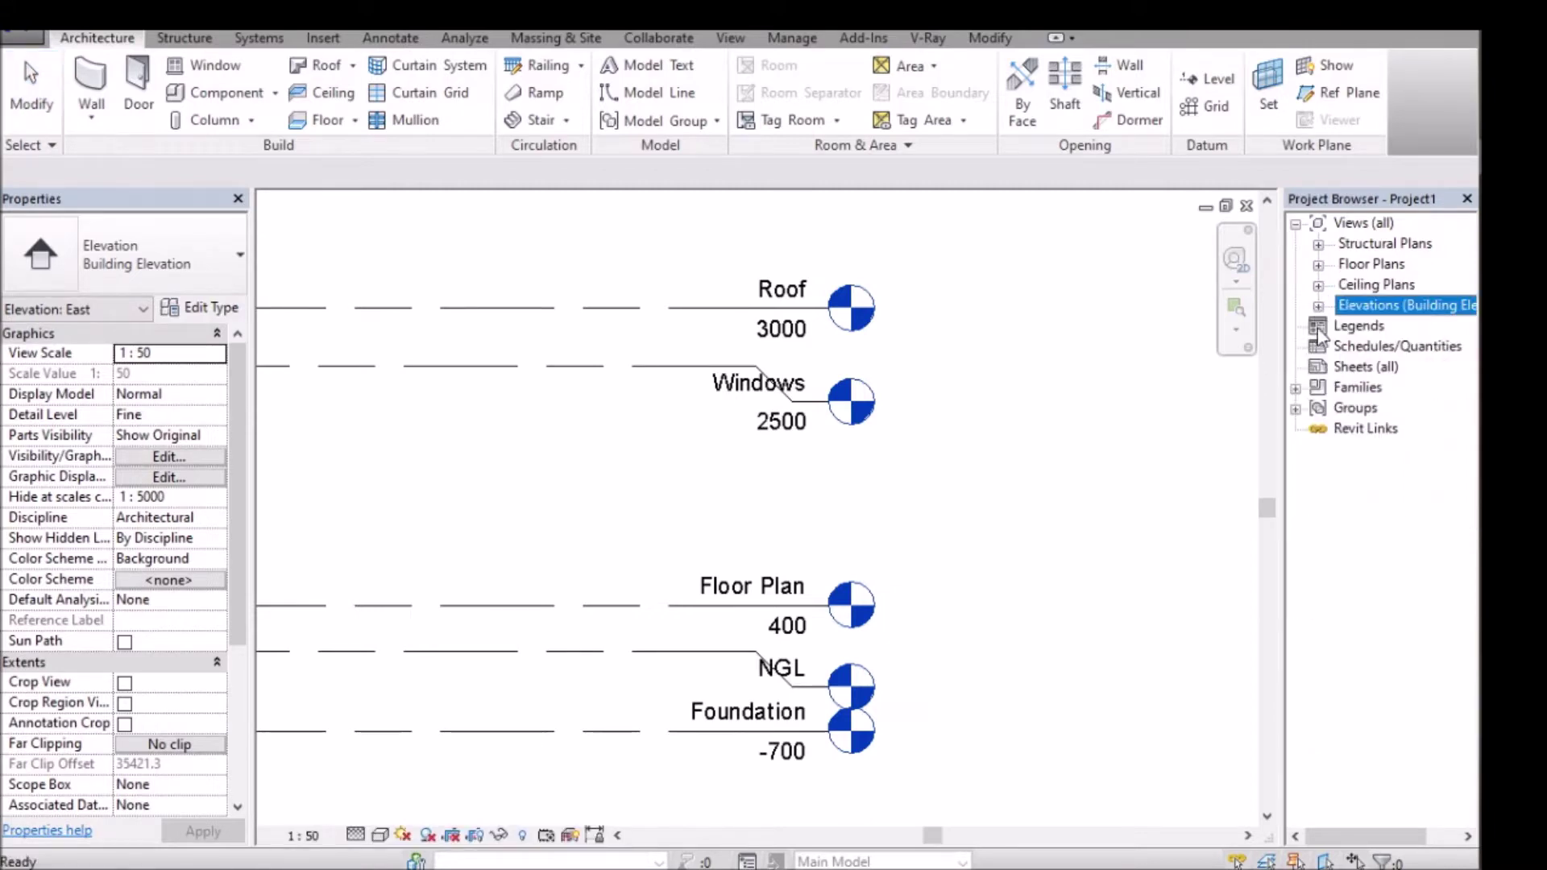
Examine the project's loaded families, looking into the Duct Systems and Doors categories.
{"action": "left_click", "coordinate": [1295, 387]}
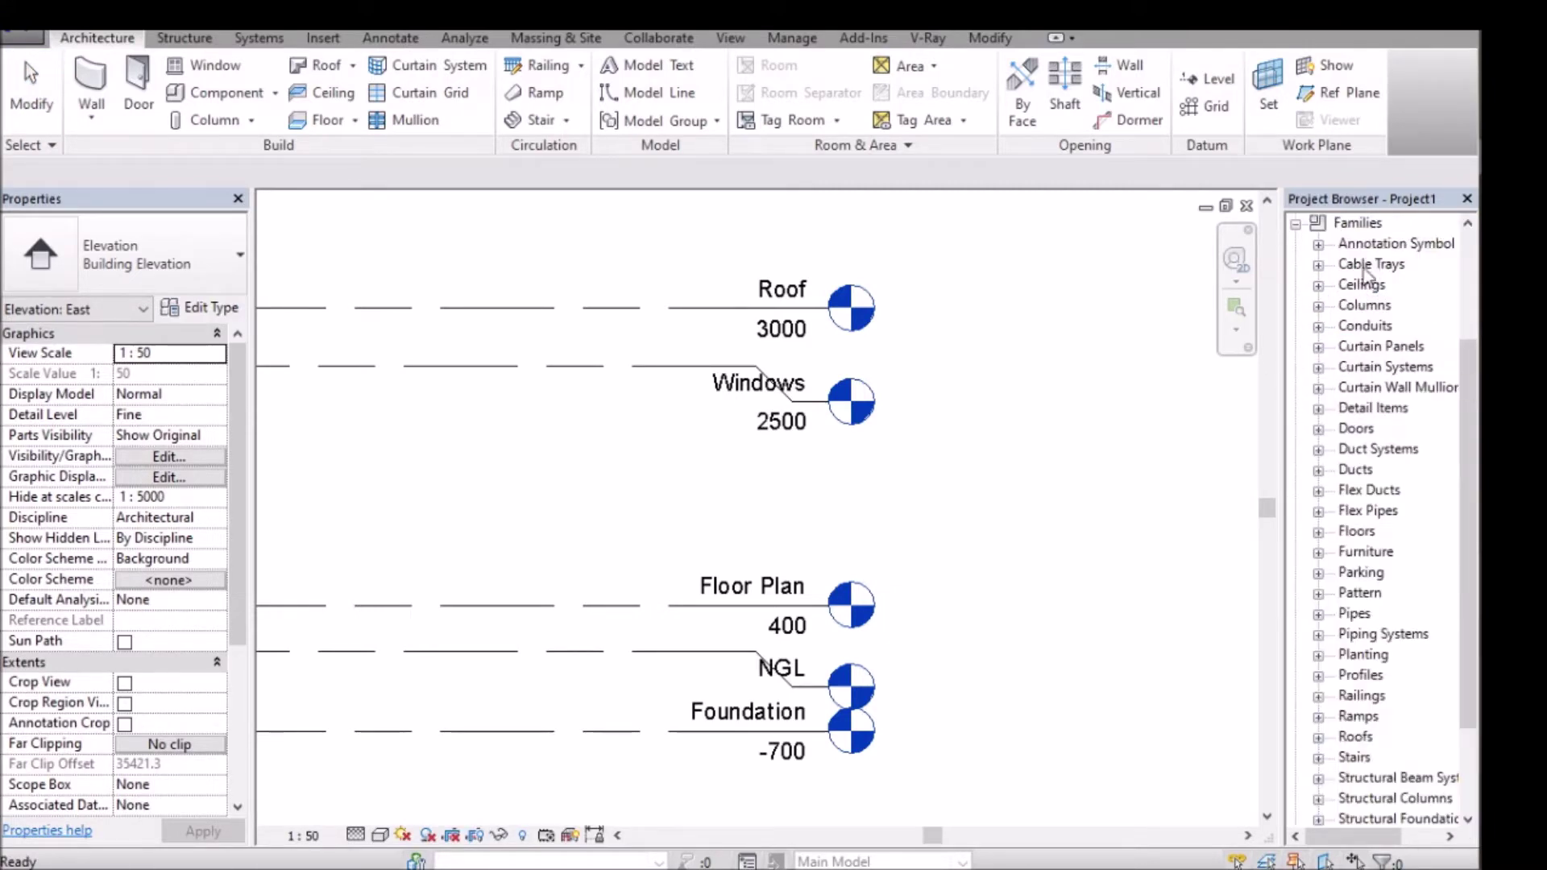
{"action": "left_click", "coordinate": [1318, 448]}
{"action": "left_click", "coordinate": [1318, 449]}
{"action": "left_click", "coordinate": [1318, 429]}
{"action": "left_click", "coordinate": [1340, 449]}
{"action": "left_click", "coordinate": [1340, 448]}
{"action": "left_click", "coordinate": [1318, 429]}
Collapse the Families group and expand the Floor Plans group to list its views.
{"action": "left_click_drag", "start_coordinate": [938, 838], "coordinate": [986, 837]}
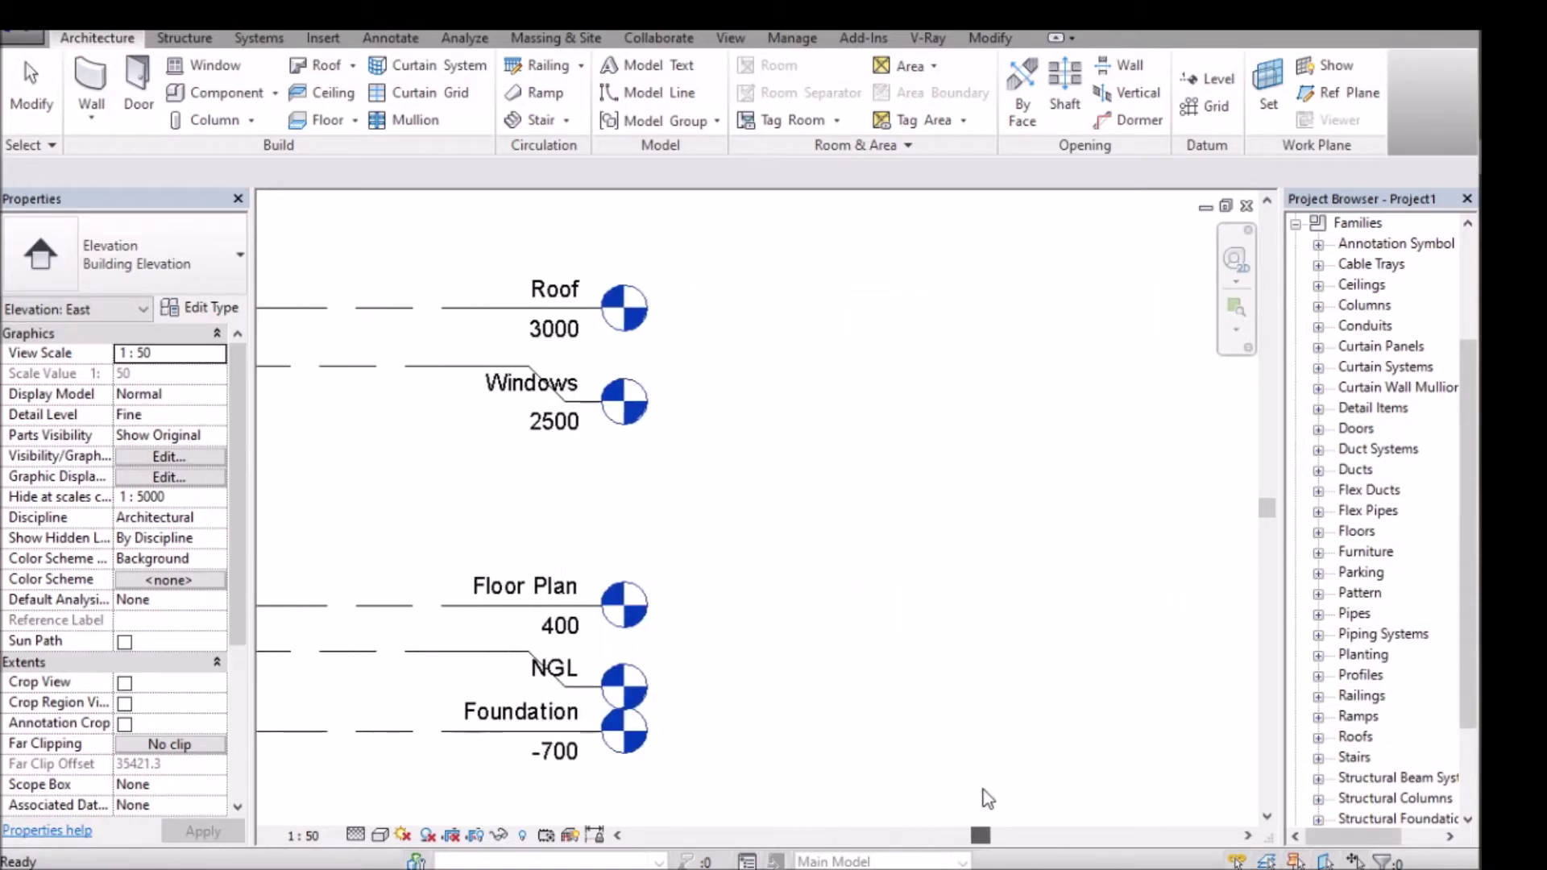
{"action": "left_click", "coordinate": [1295, 225]}
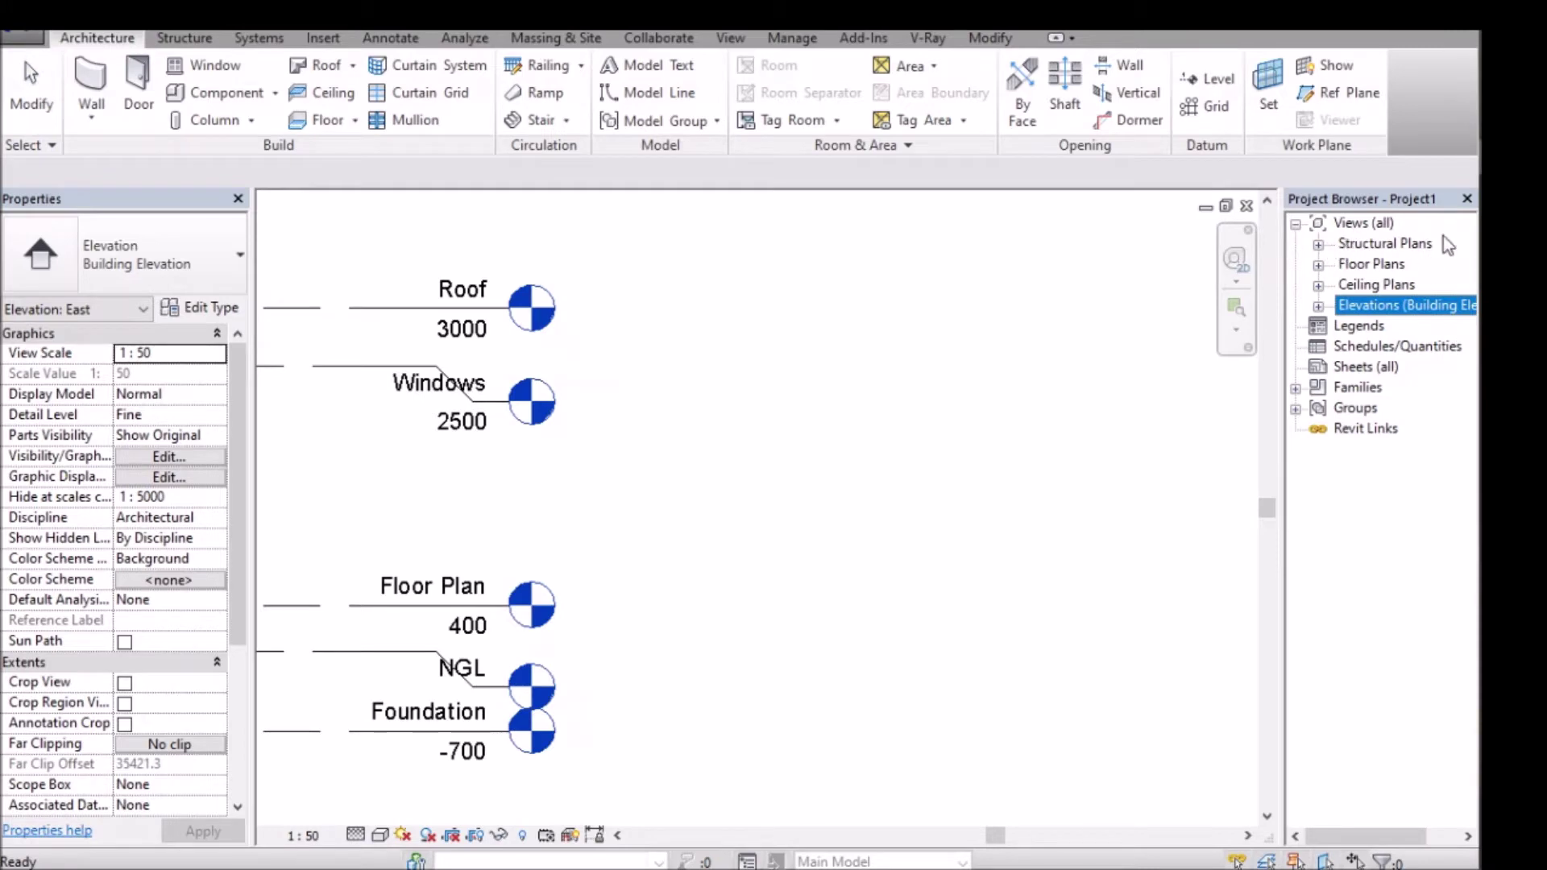
{"action": "left_click", "coordinate": [1318, 265]}
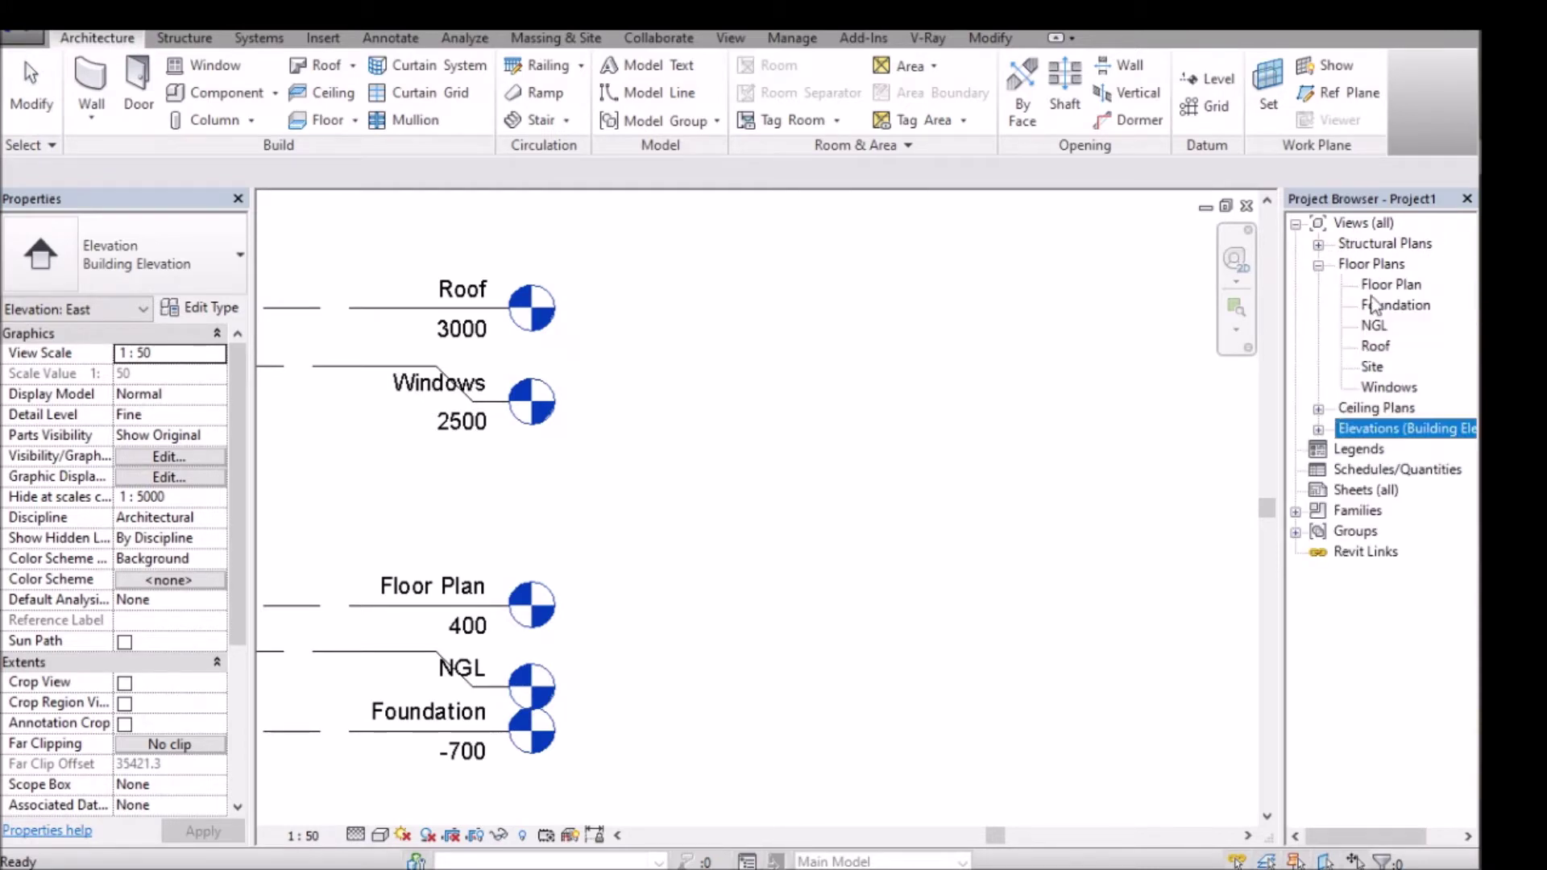
Sketch a rectangular architectural floor boundary about 43000 by 46000 mm in the Floor Plan view, between the elevation markers.
{"action": "double_click", "coordinate": [1390, 284]}
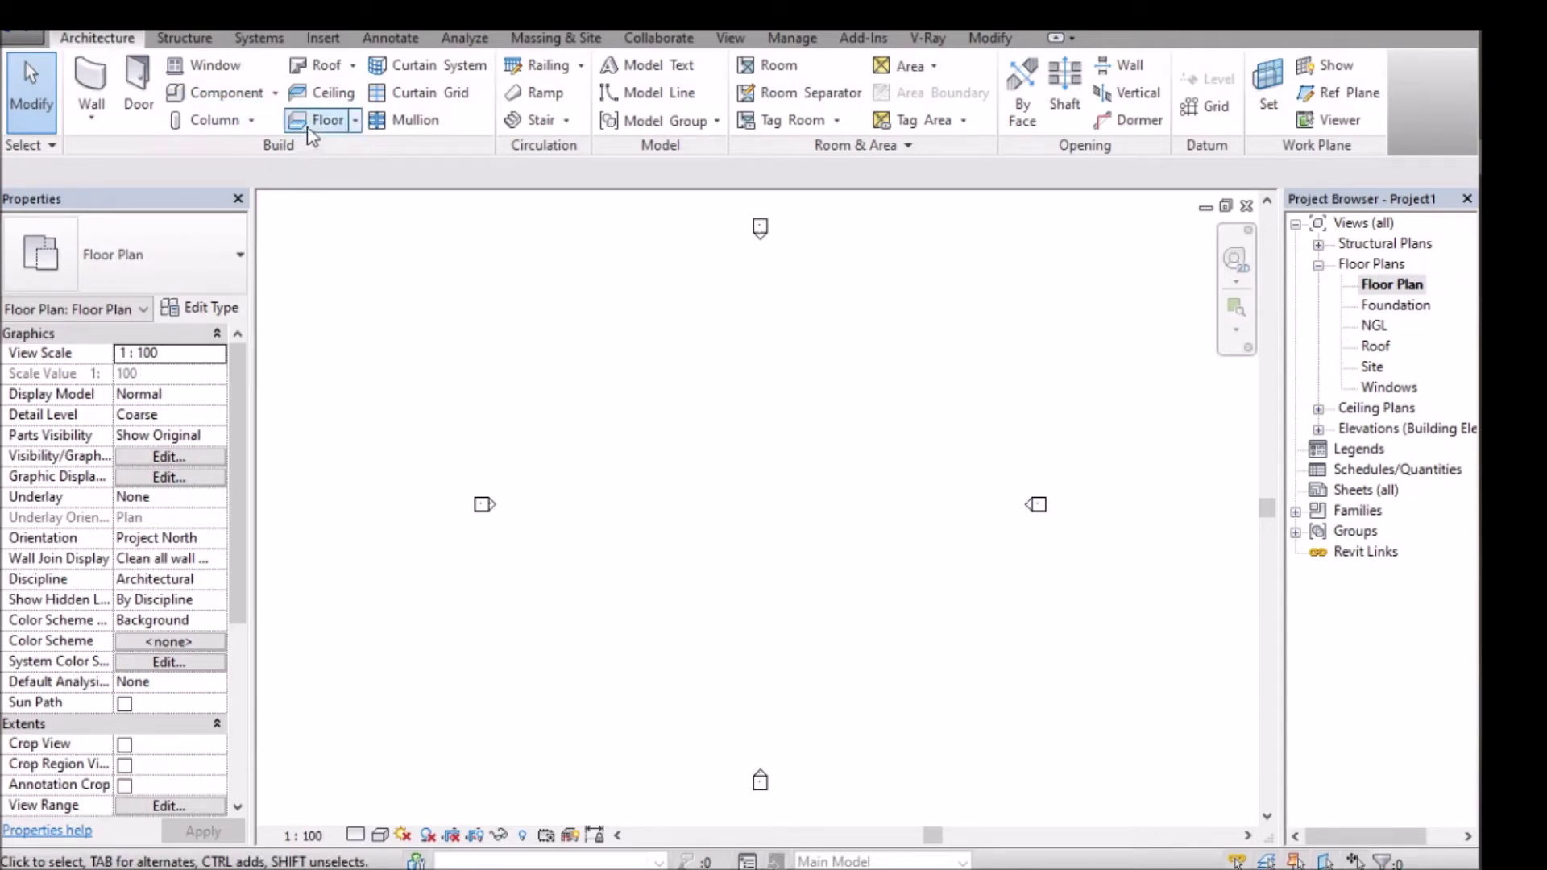
{"action": "left_click", "coordinate": [357, 125]}
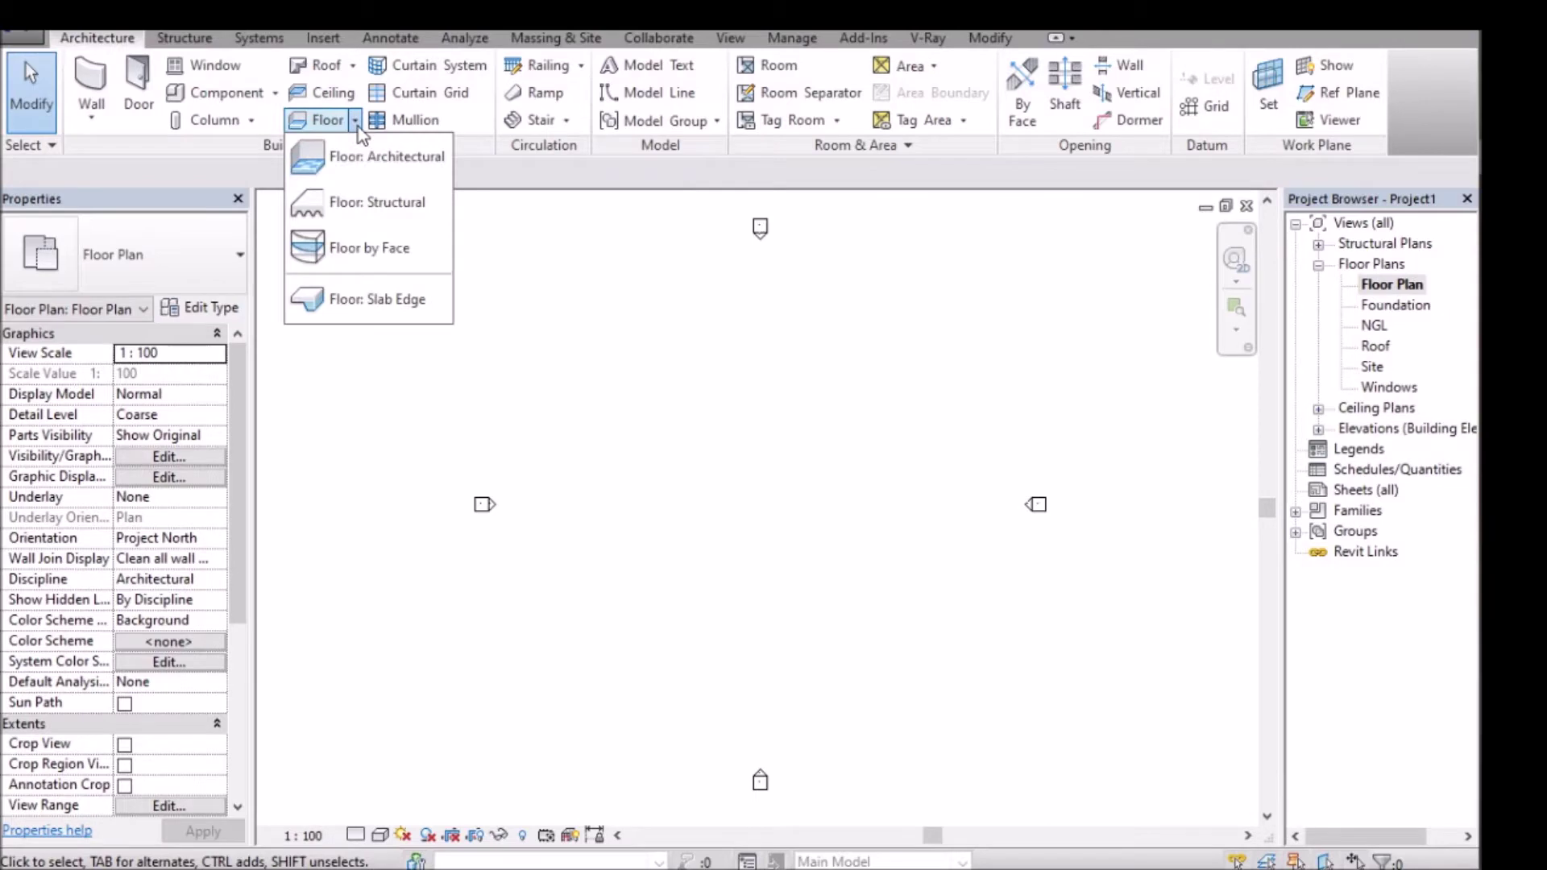
{"action": "left_click", "coordinate": [379, 156]}
{"action": "left_click", "coordinate": [1108, 67]}
{"action": "left_click", "coordinate": [536, 256]}
{"action": "left_click", "coordinate": [765, 648]}
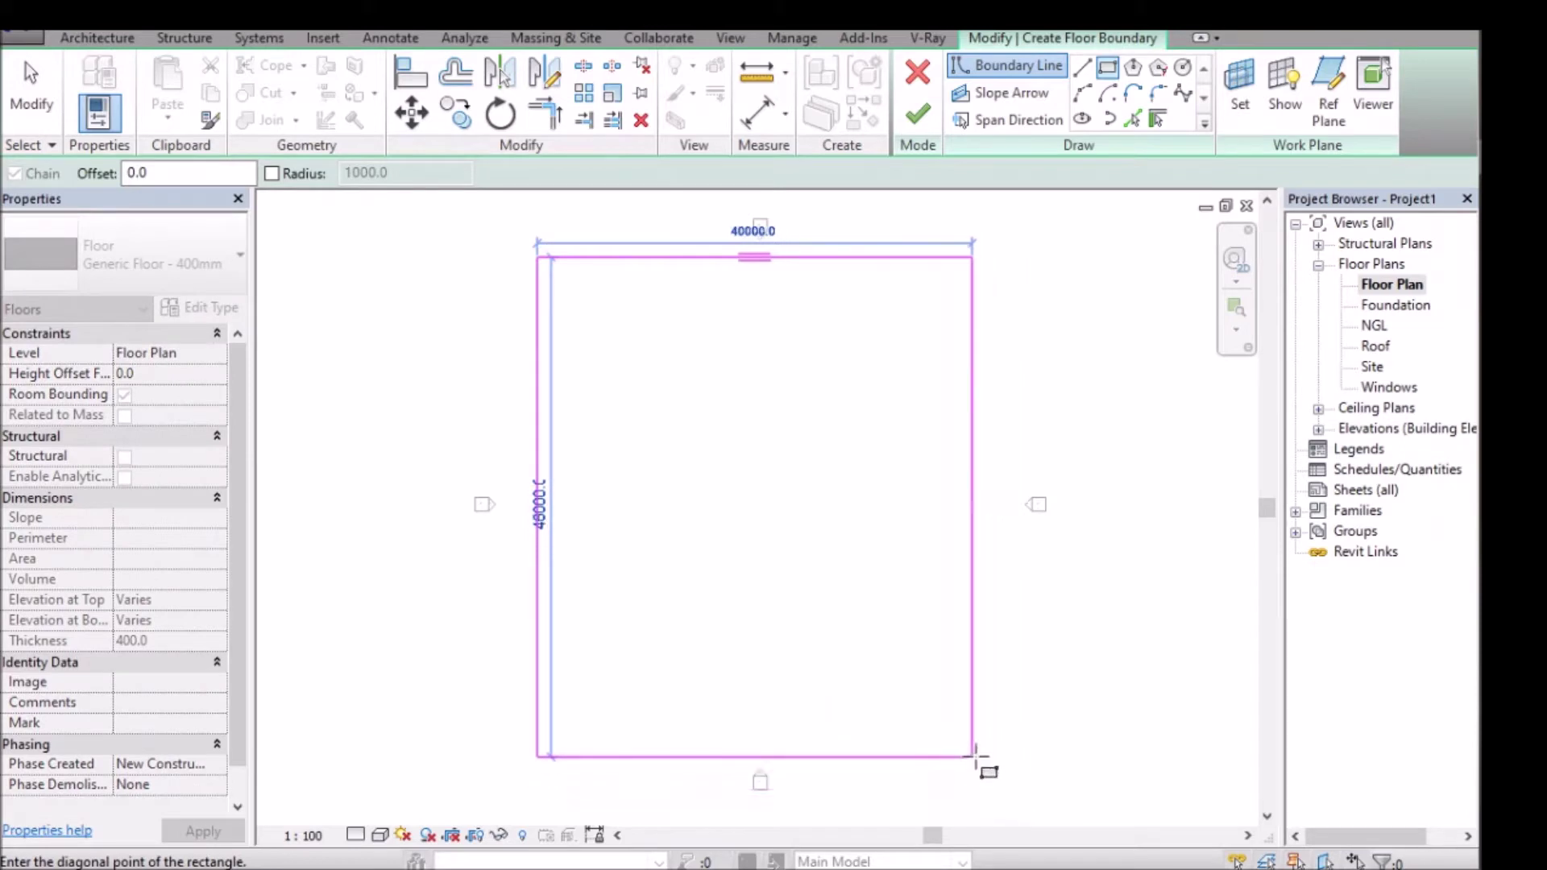
{"action": "left_click", "coordinate": [1010, 755]}
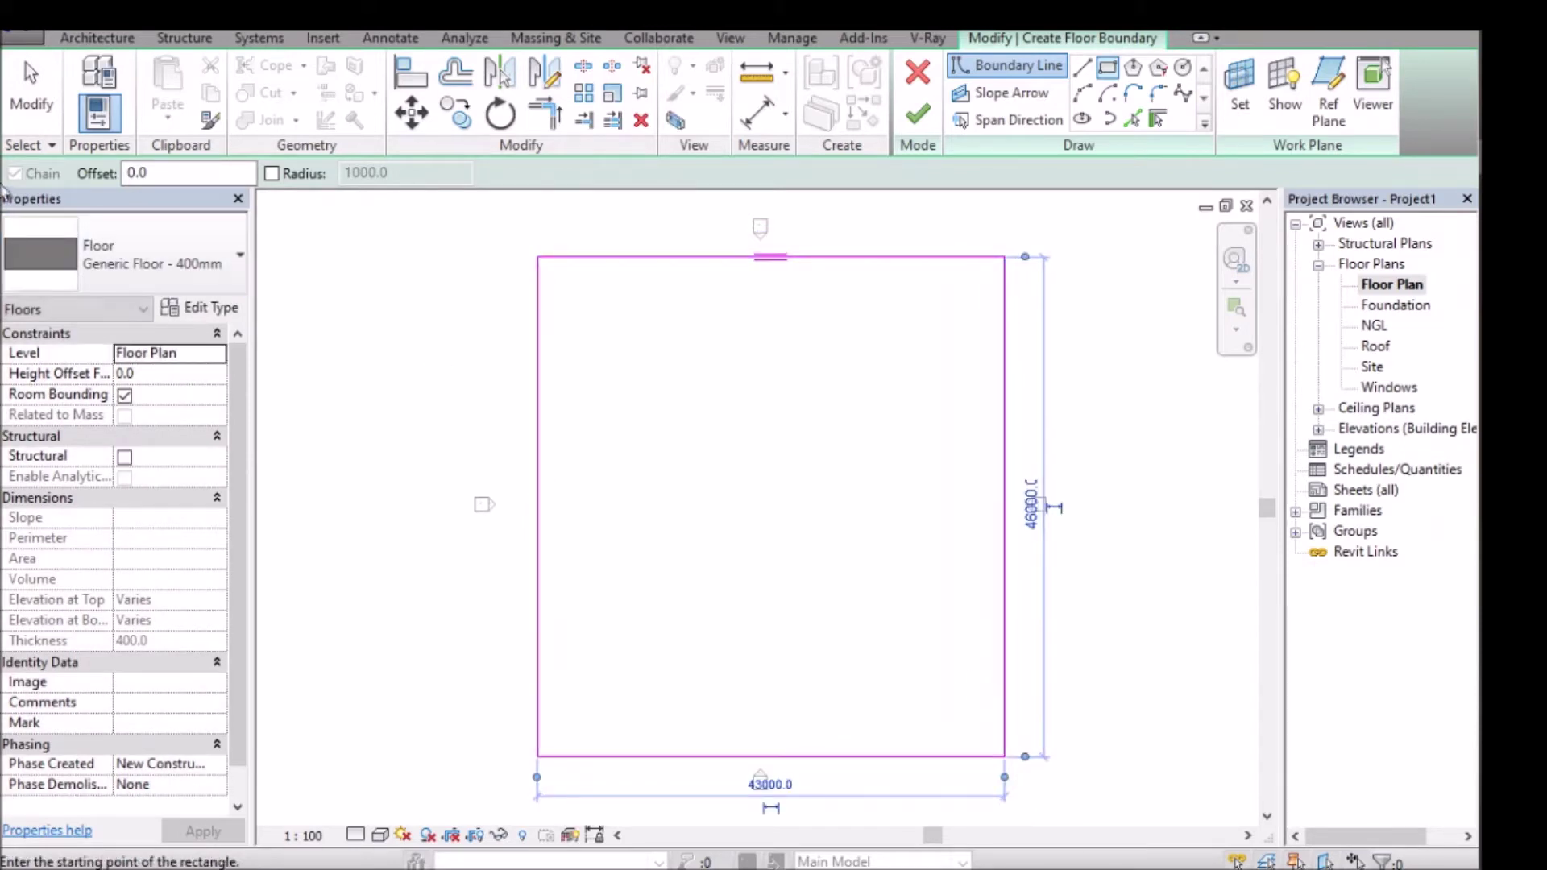
Move the floor boundary's left edge outward to make the sketch about 46000 mm wide, and finish the floor.
{"action": "key", "text": "Escape"}
{"action": "key", "text": "Escape"}
{"action": "left_click_drag", "start_coordinate": [538, 433], "coordinate": [504, 422]}
{"action": "left_click", "coordinate": [1097, 400]}
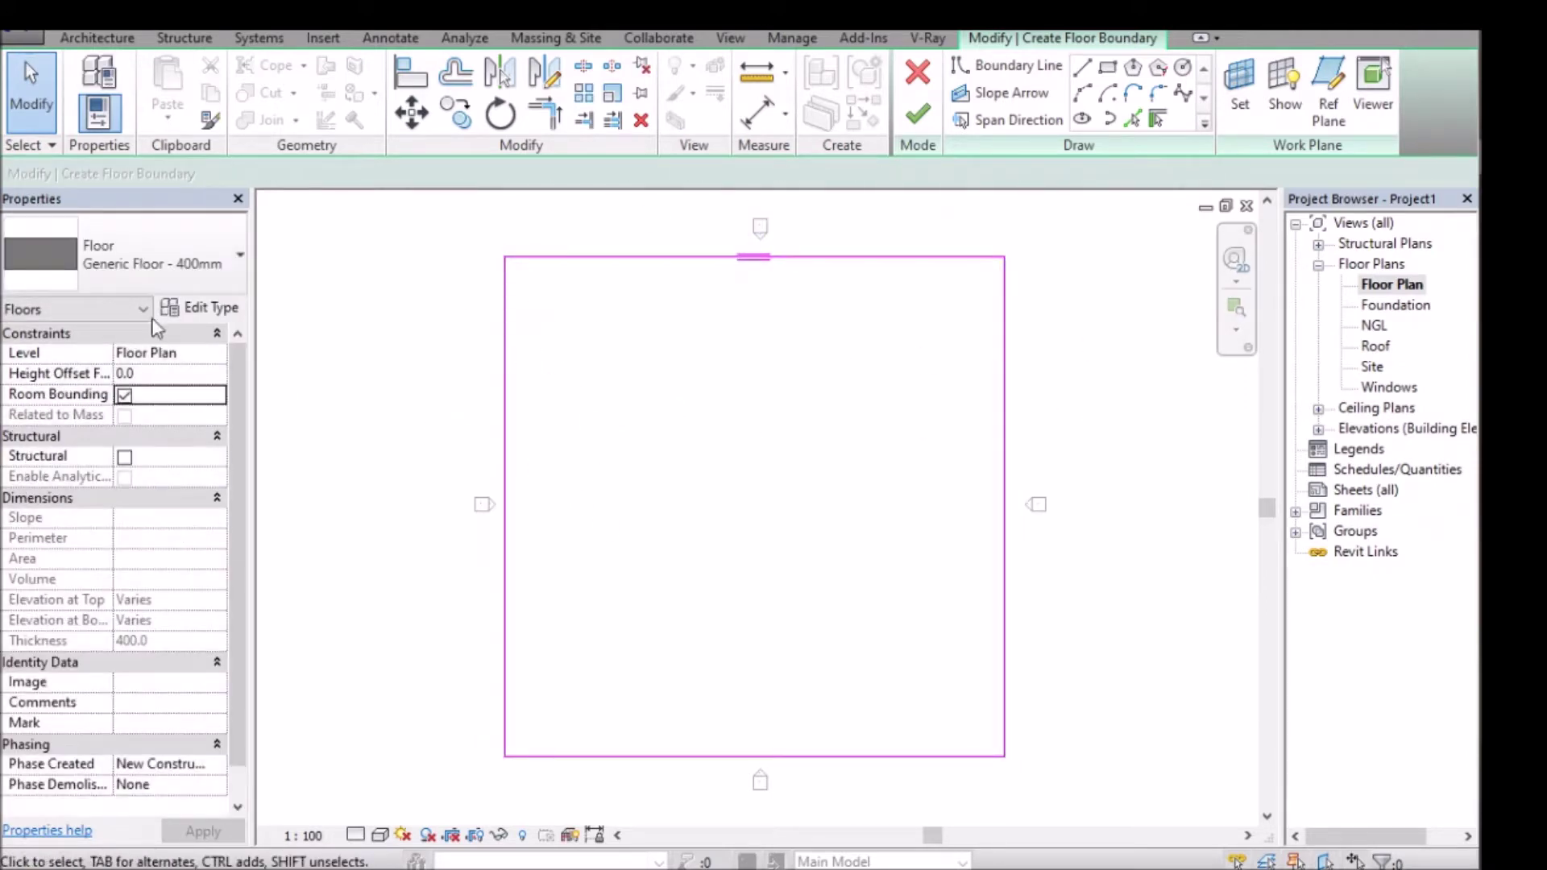
{"action": "left_click", "coordinate": [917, 114]}
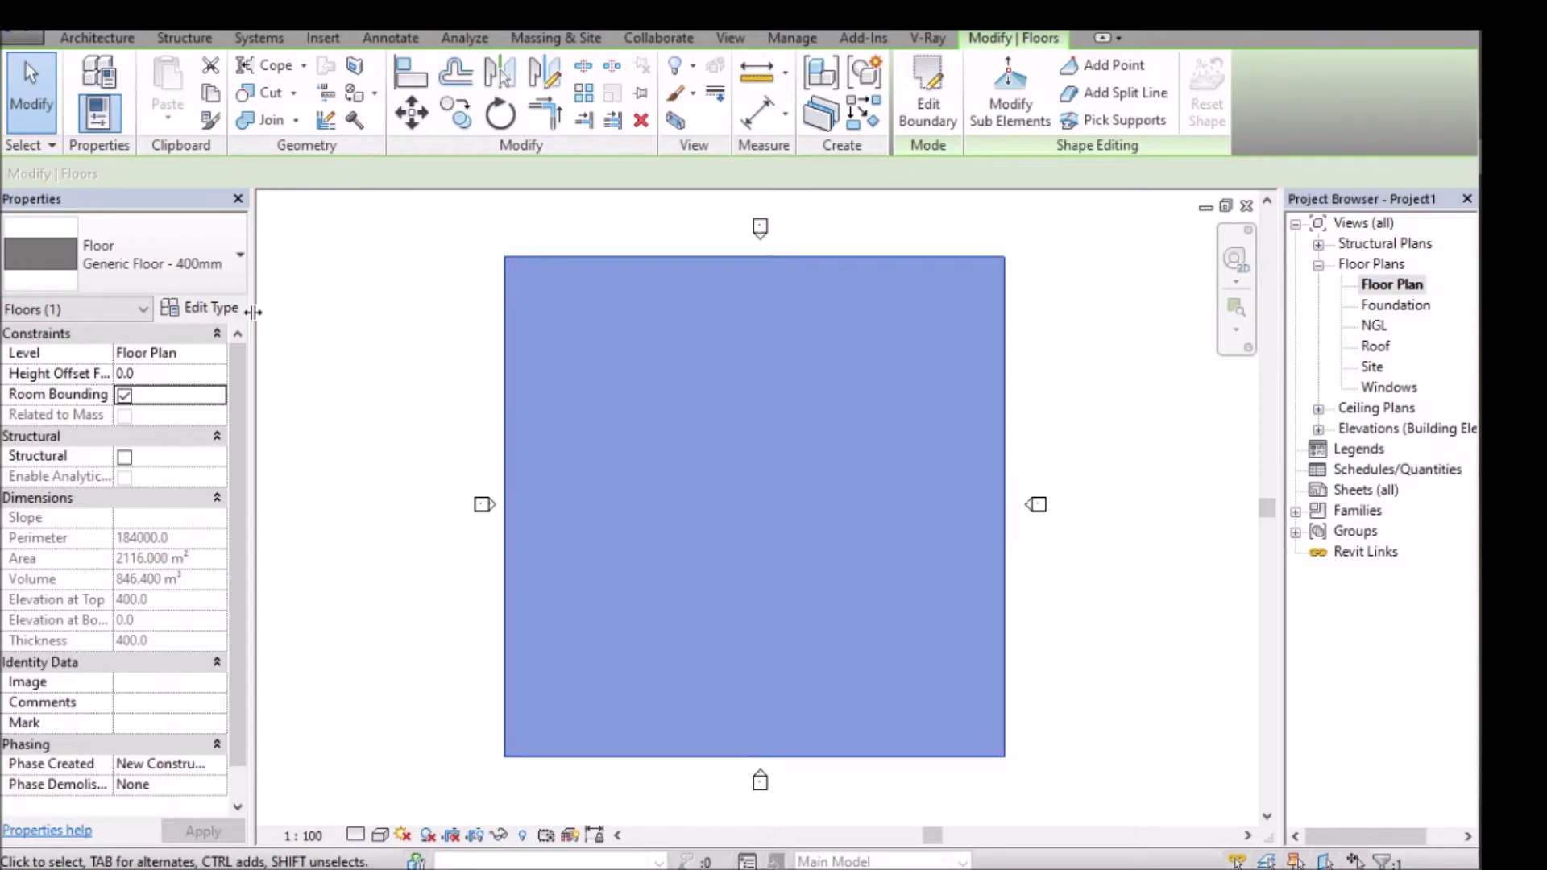
Duplicate the selected floor's type under the name Floor 1.
{"action": "left_click", "coordinate": [207, 314]}
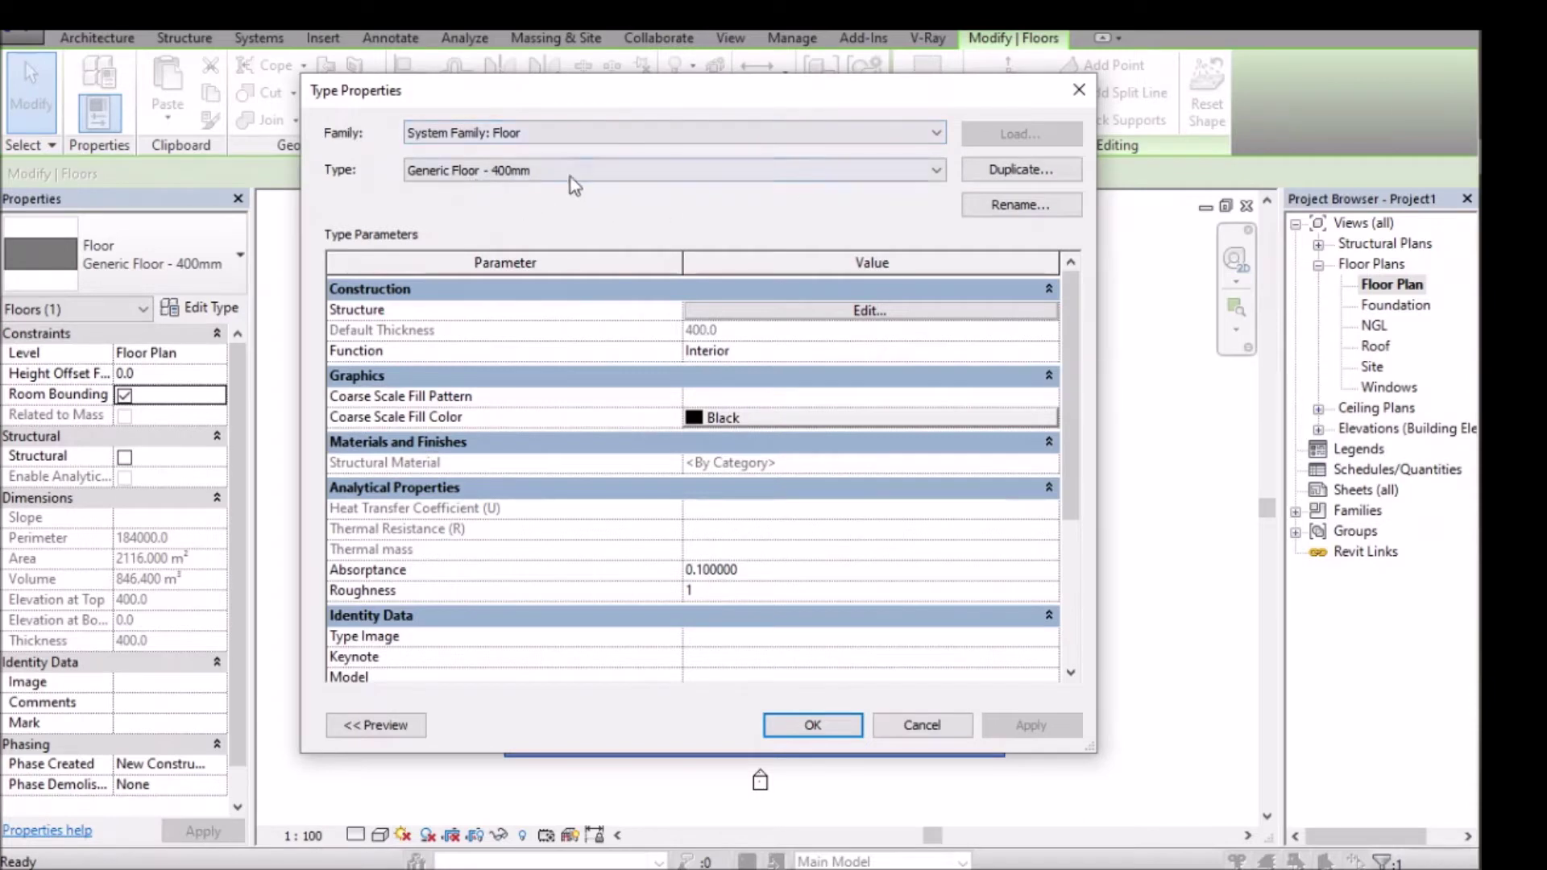
{"action": "left_click", "coordinate": [1069, 173]}
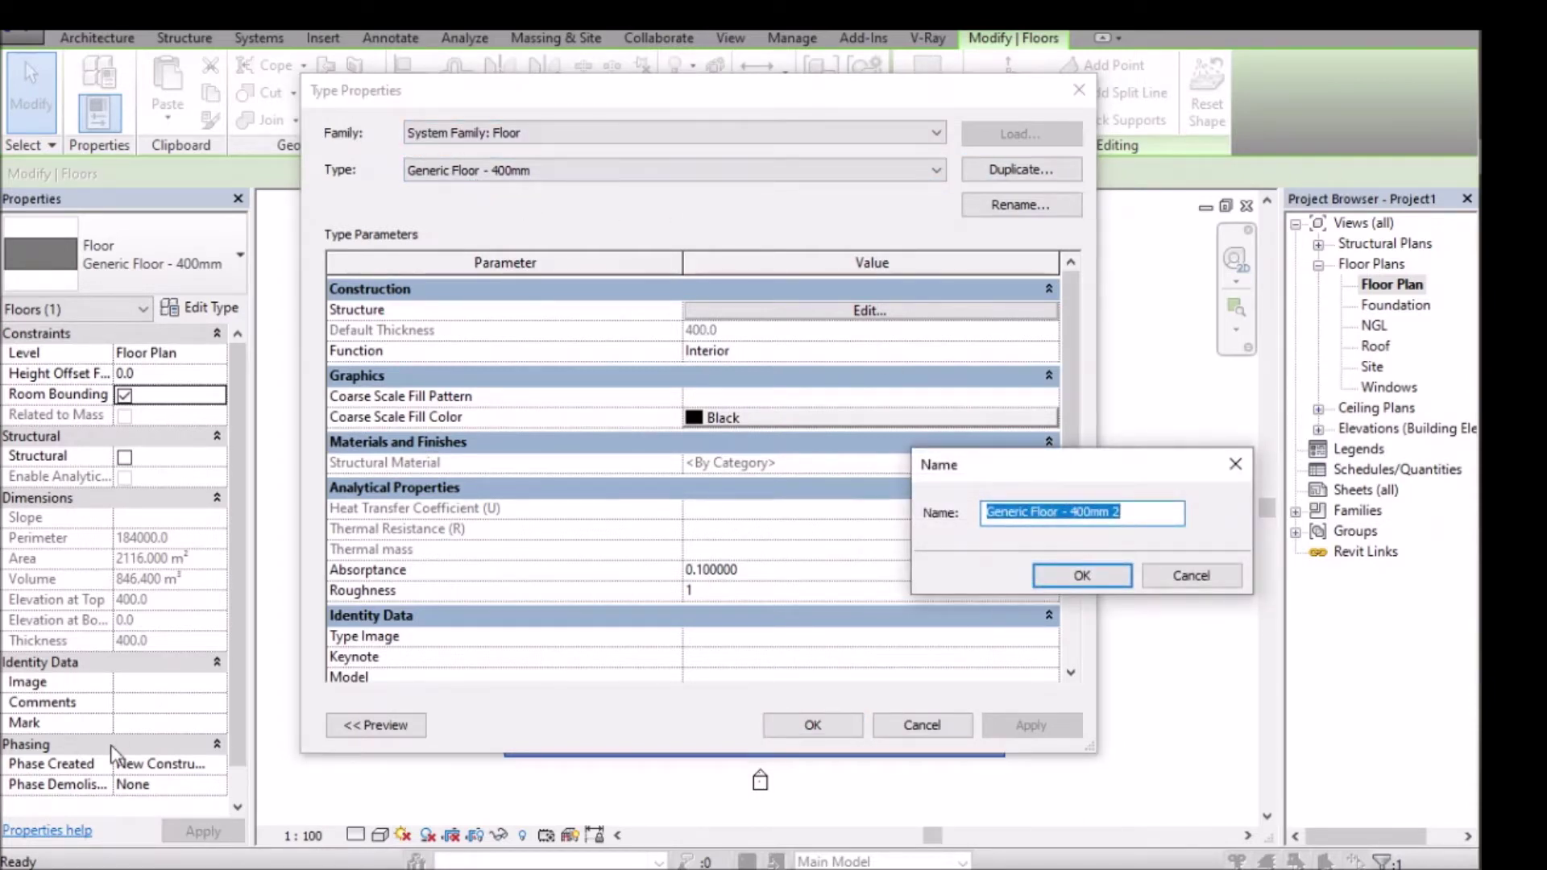
{"action": "type", "text": "Floor 1"}
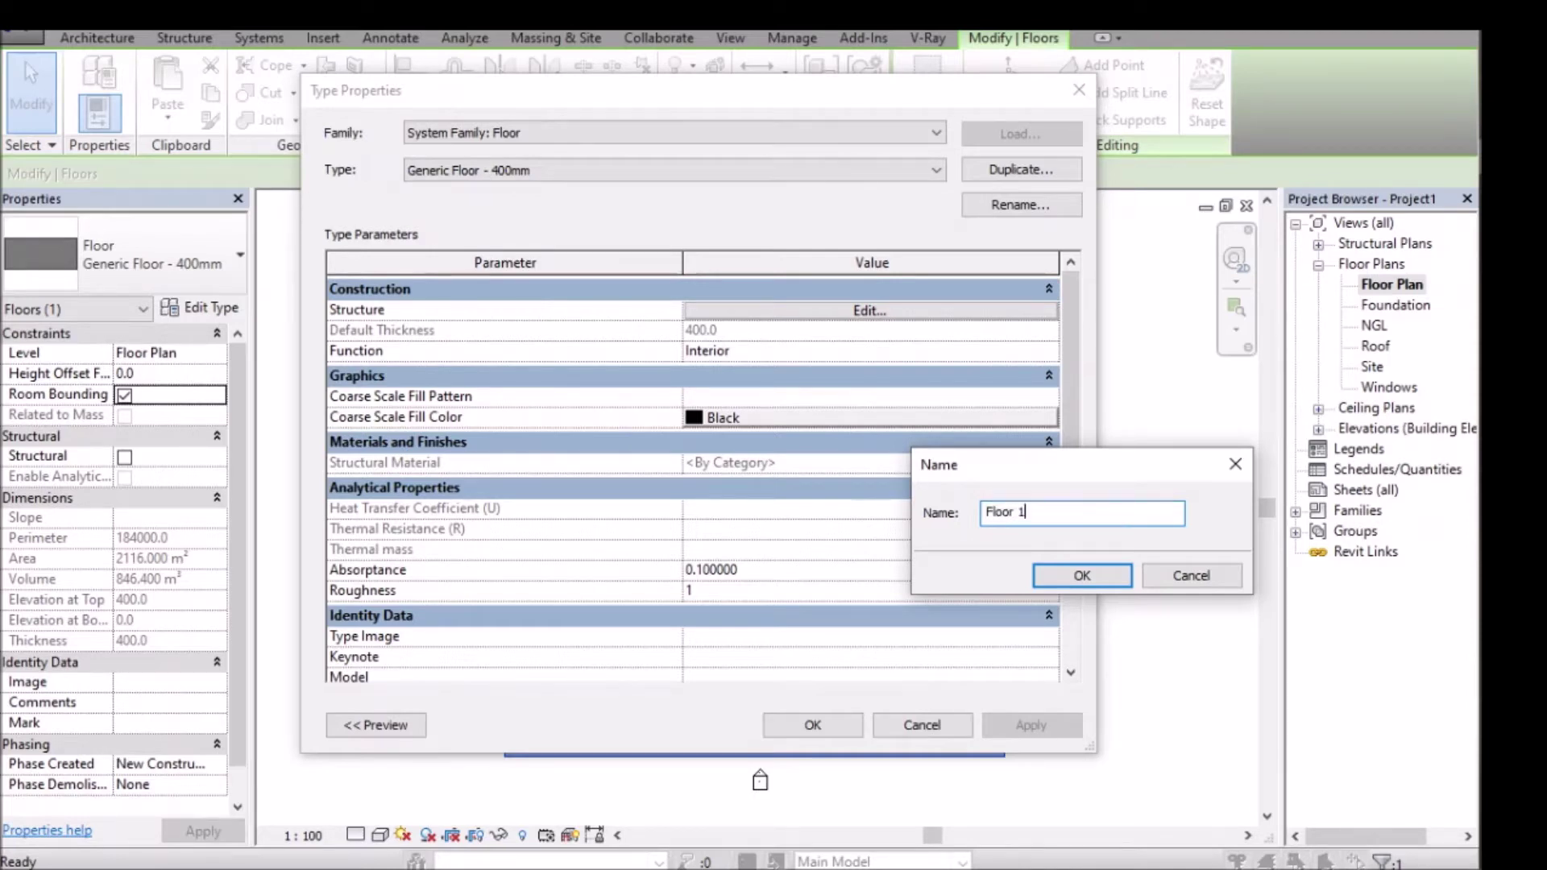
{"action": "key", "text": "Return"}
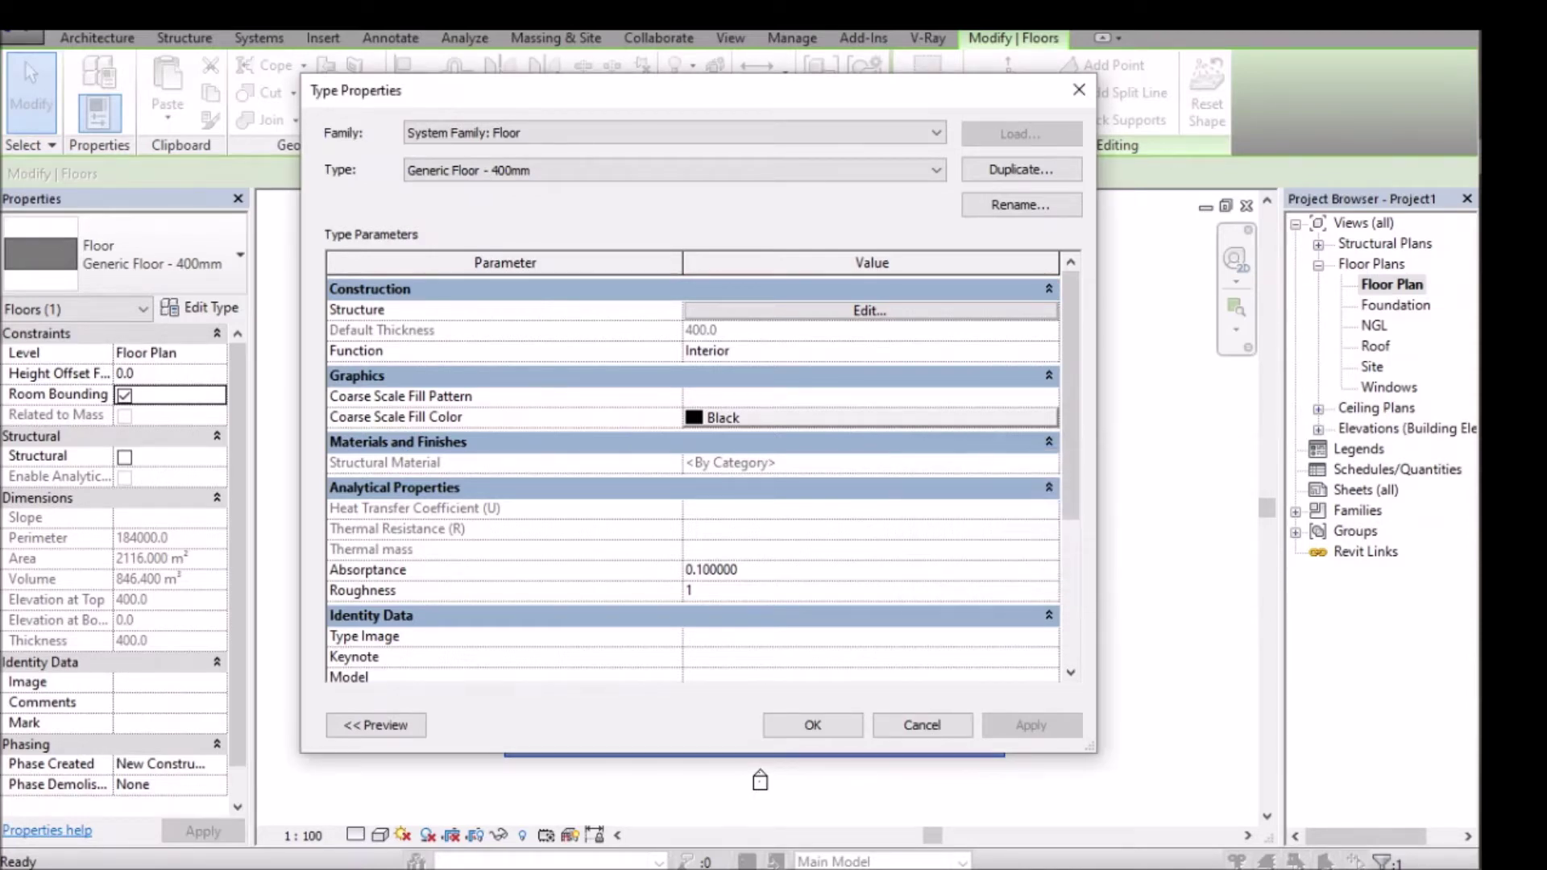
Set the thickness of the Floor 1 structure layer to 185 mm.
{"action": "left_click", "coordinate": [866, 312]}
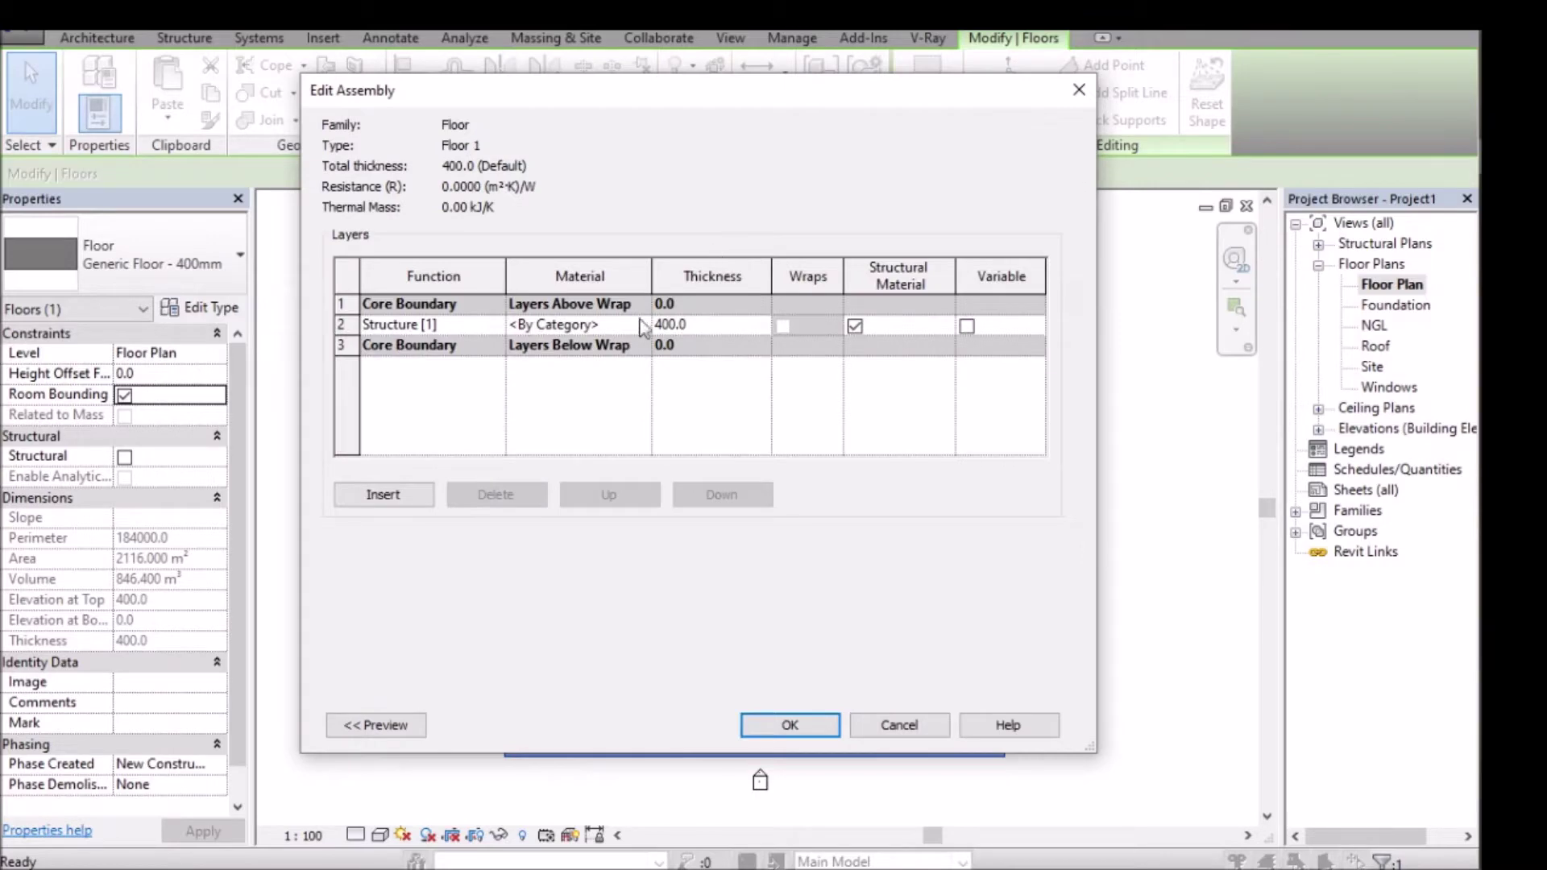
{"action": "left_click", "coordinate": [702, 322]}
{"action": "type", "text": "185"}
Create a new project material for the floor's structure layer and show its appearance settings.
{"action": "left_click", "coordinate": [632, 325]}
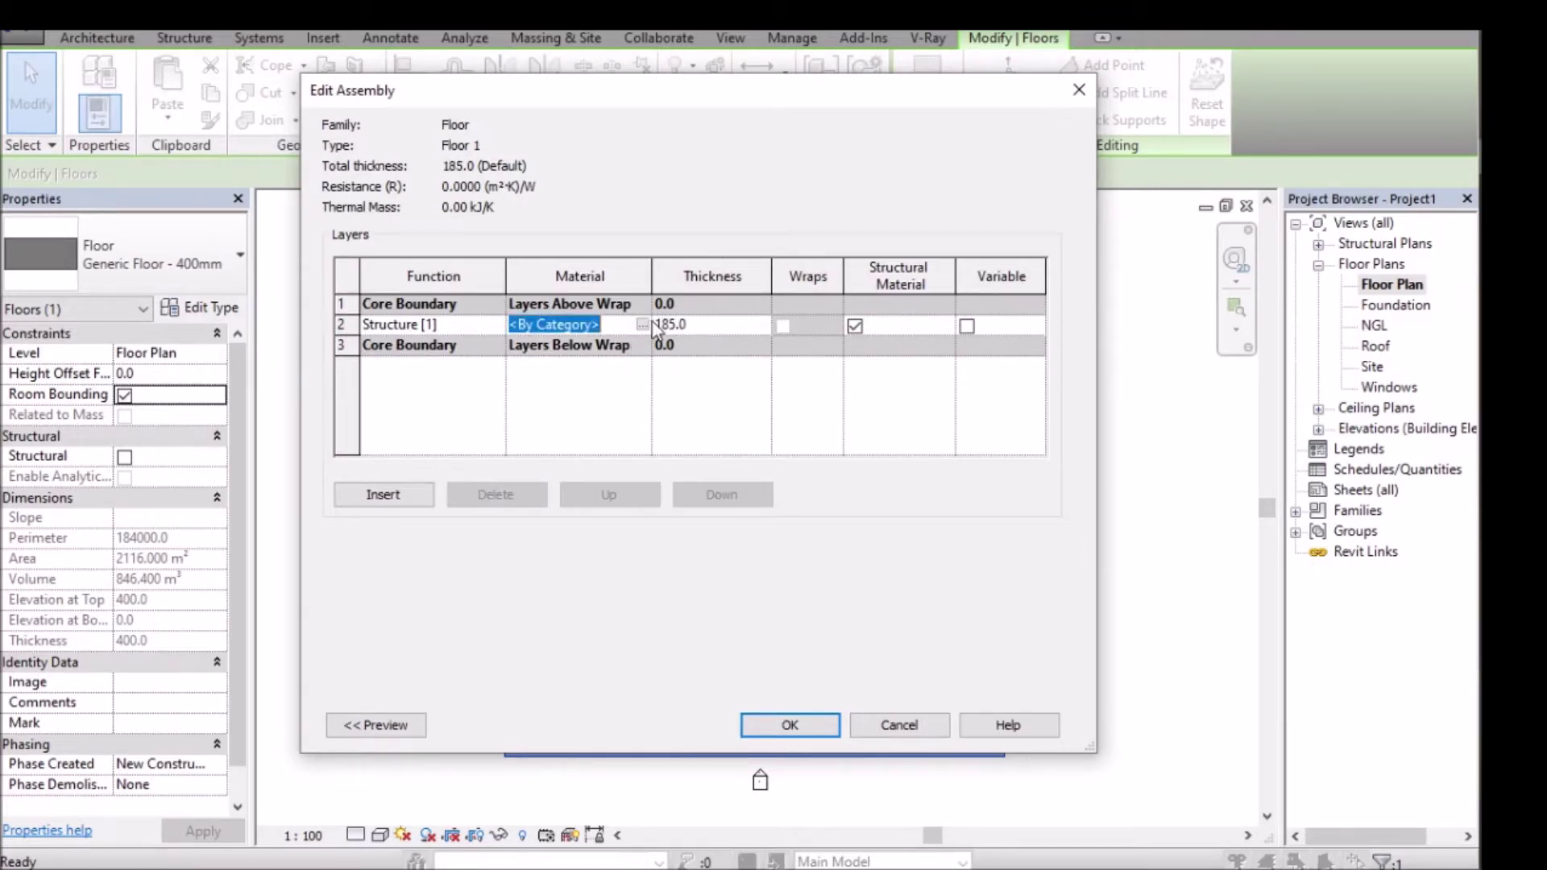
{"action": "left_click", "coordinate": [643, 325]}
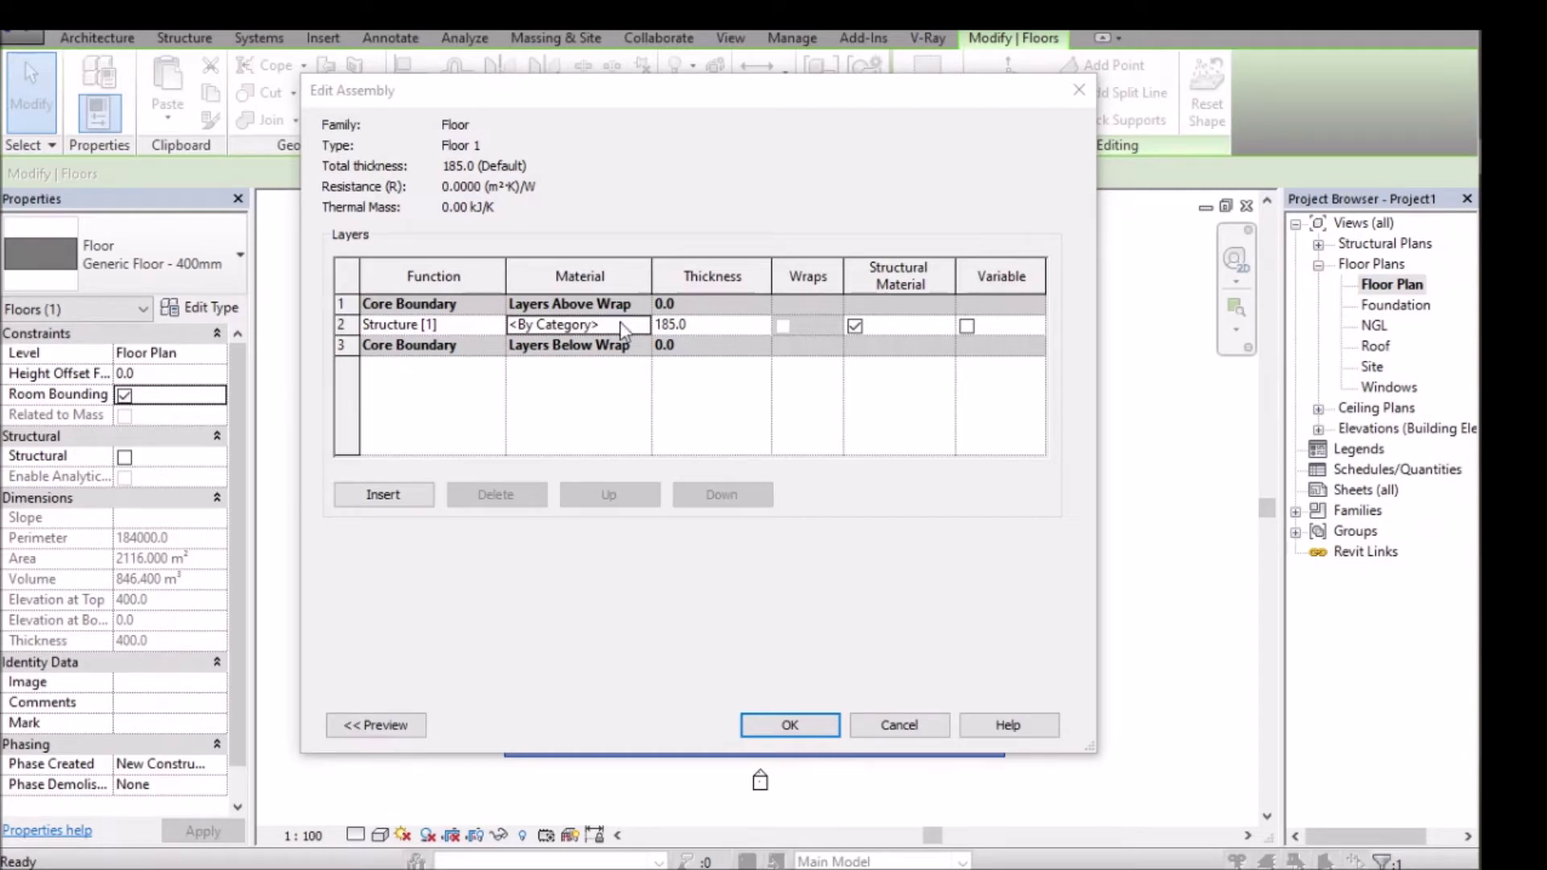
{"action": "left_click", "coordinate": [621, 327]}
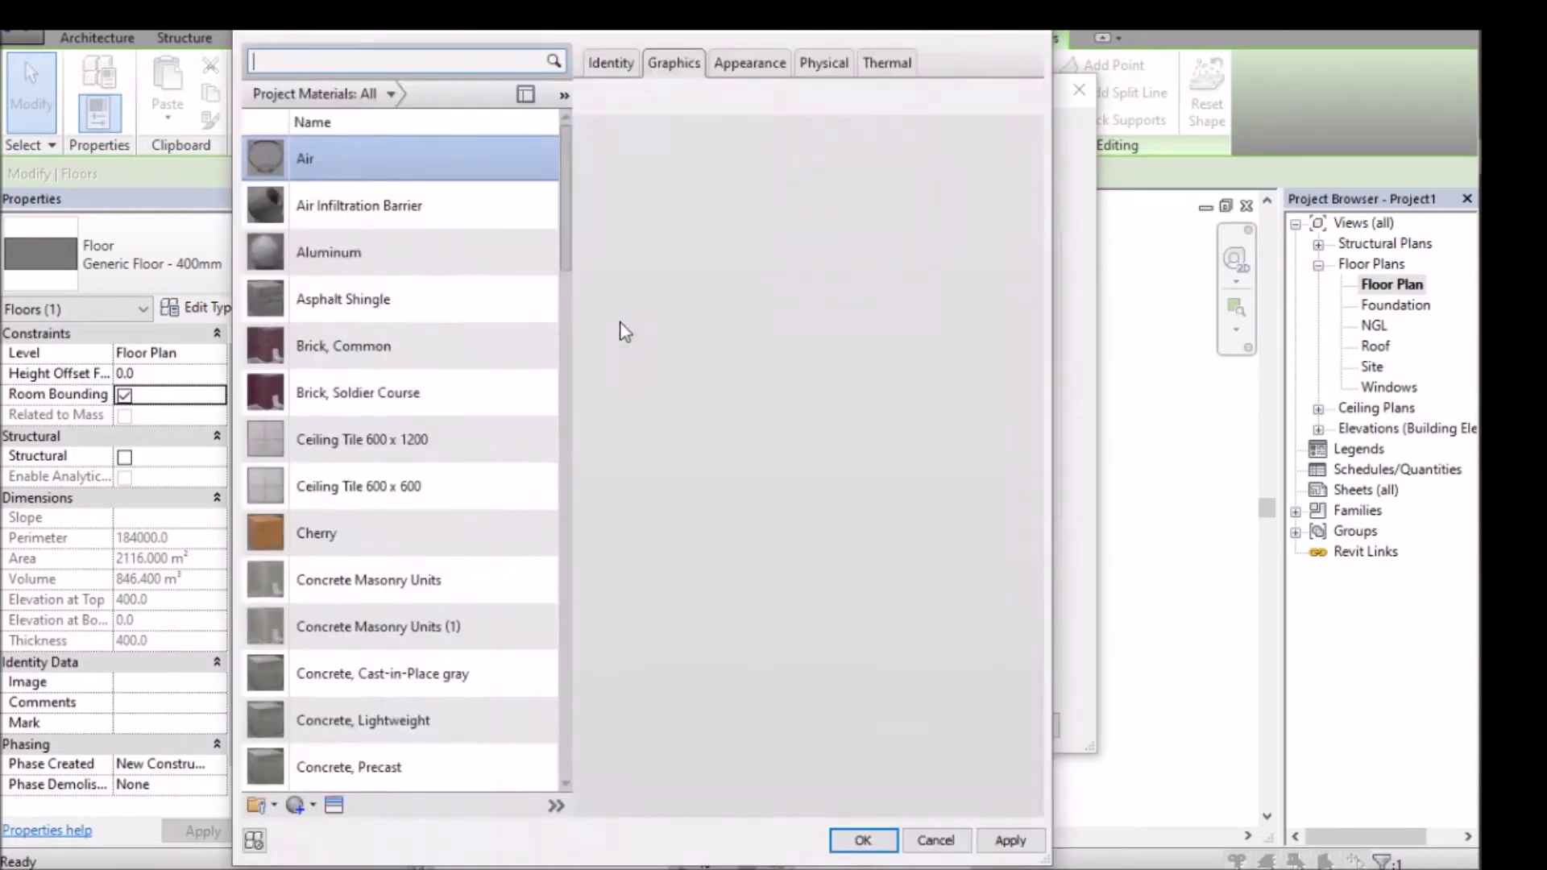
{"action": "left_click", "coordinate": [297, 807]}
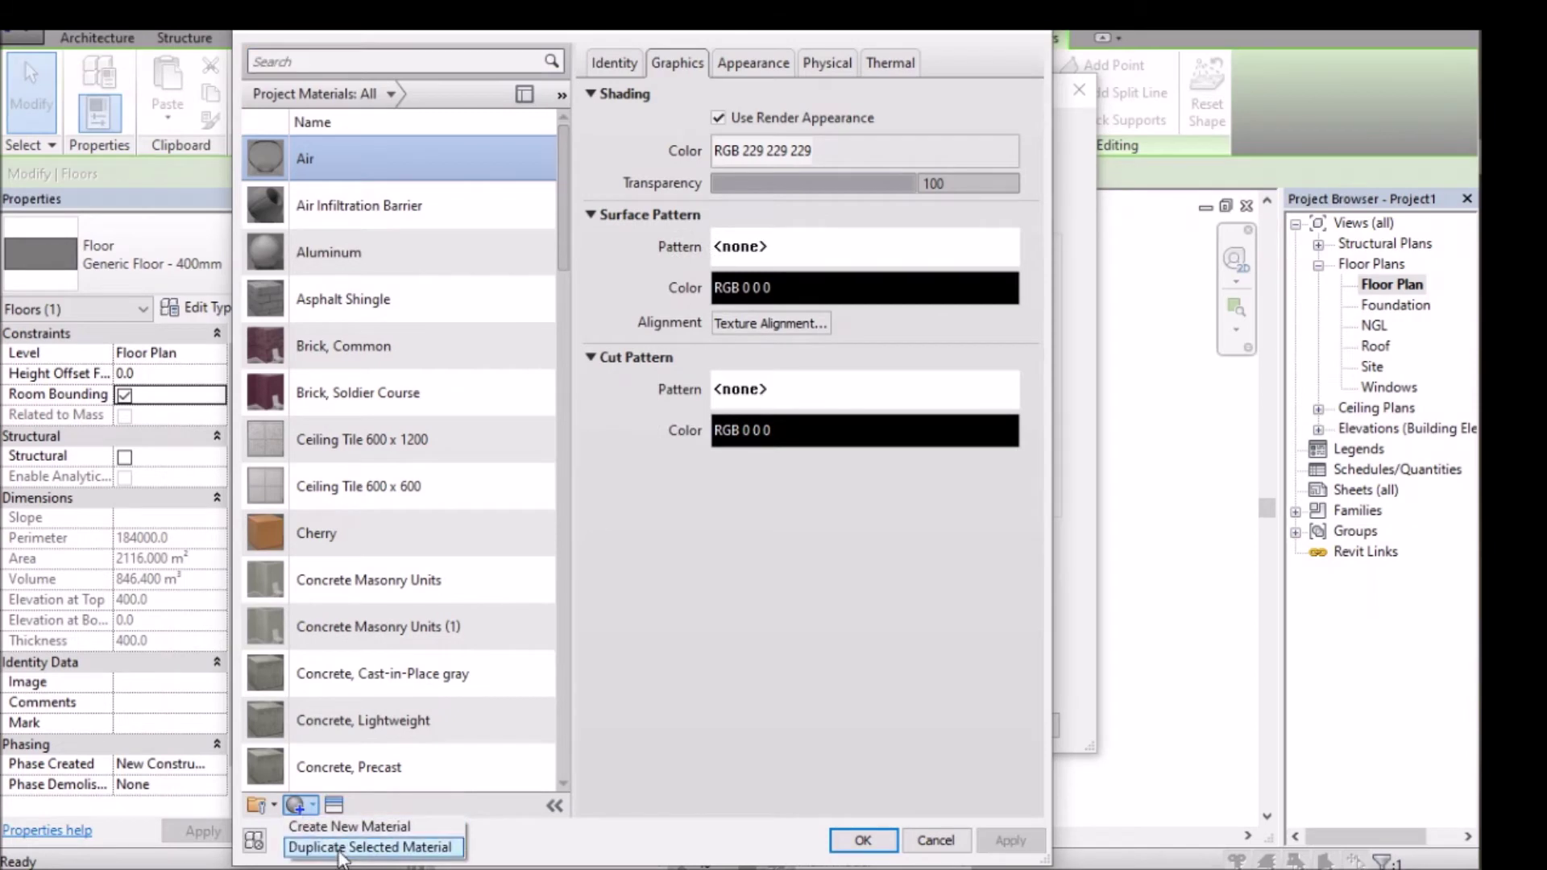
{"action": "left_click", "coordinate": [340, 830]}
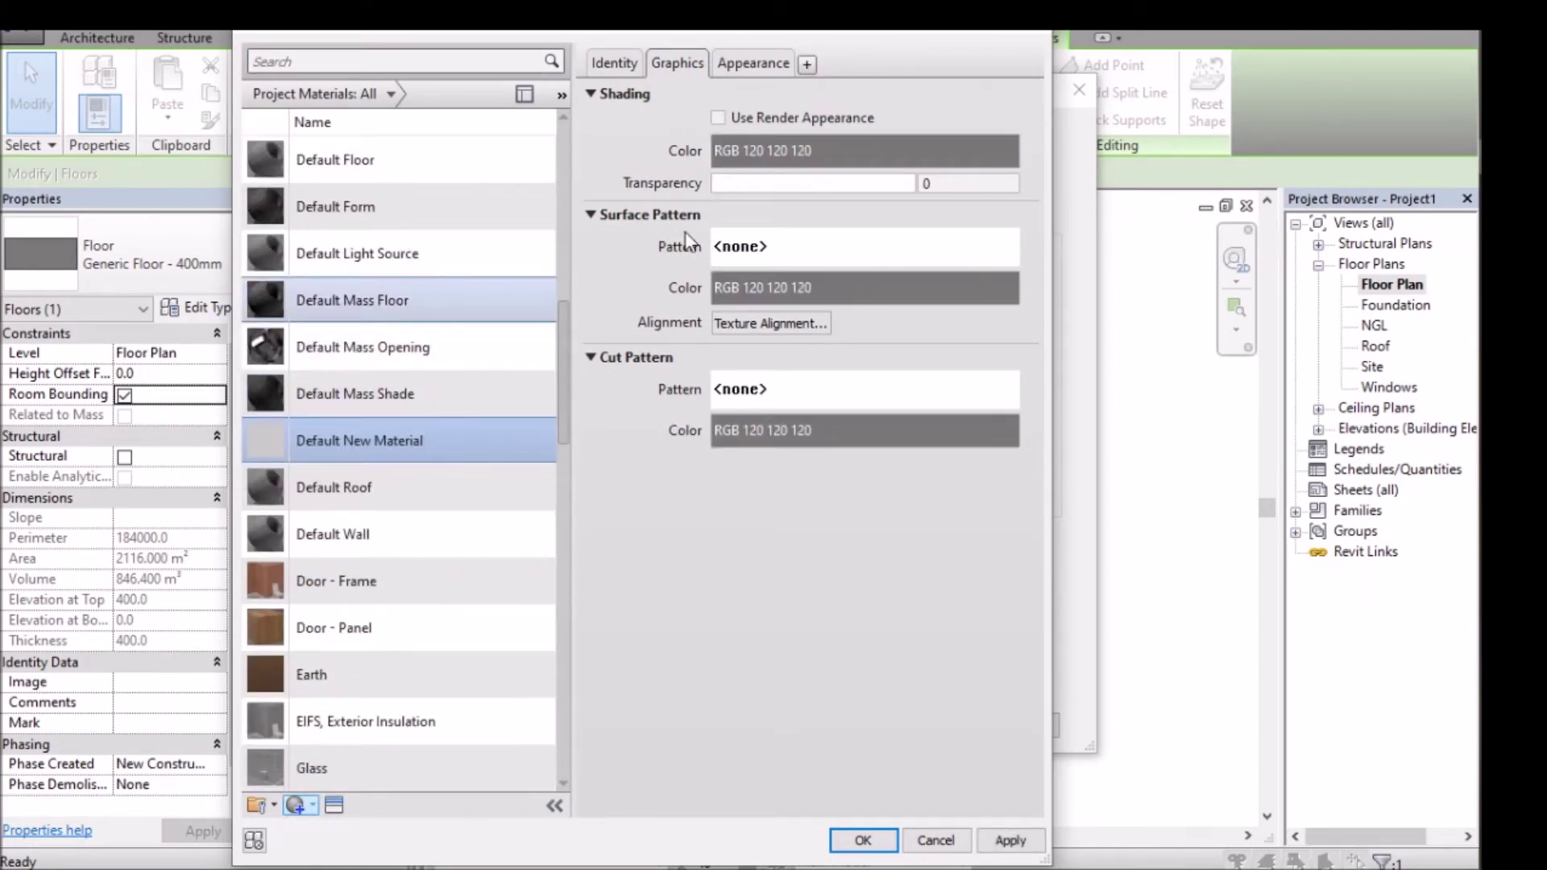
{"action": "left_click", "coordinate": [751, 62]}
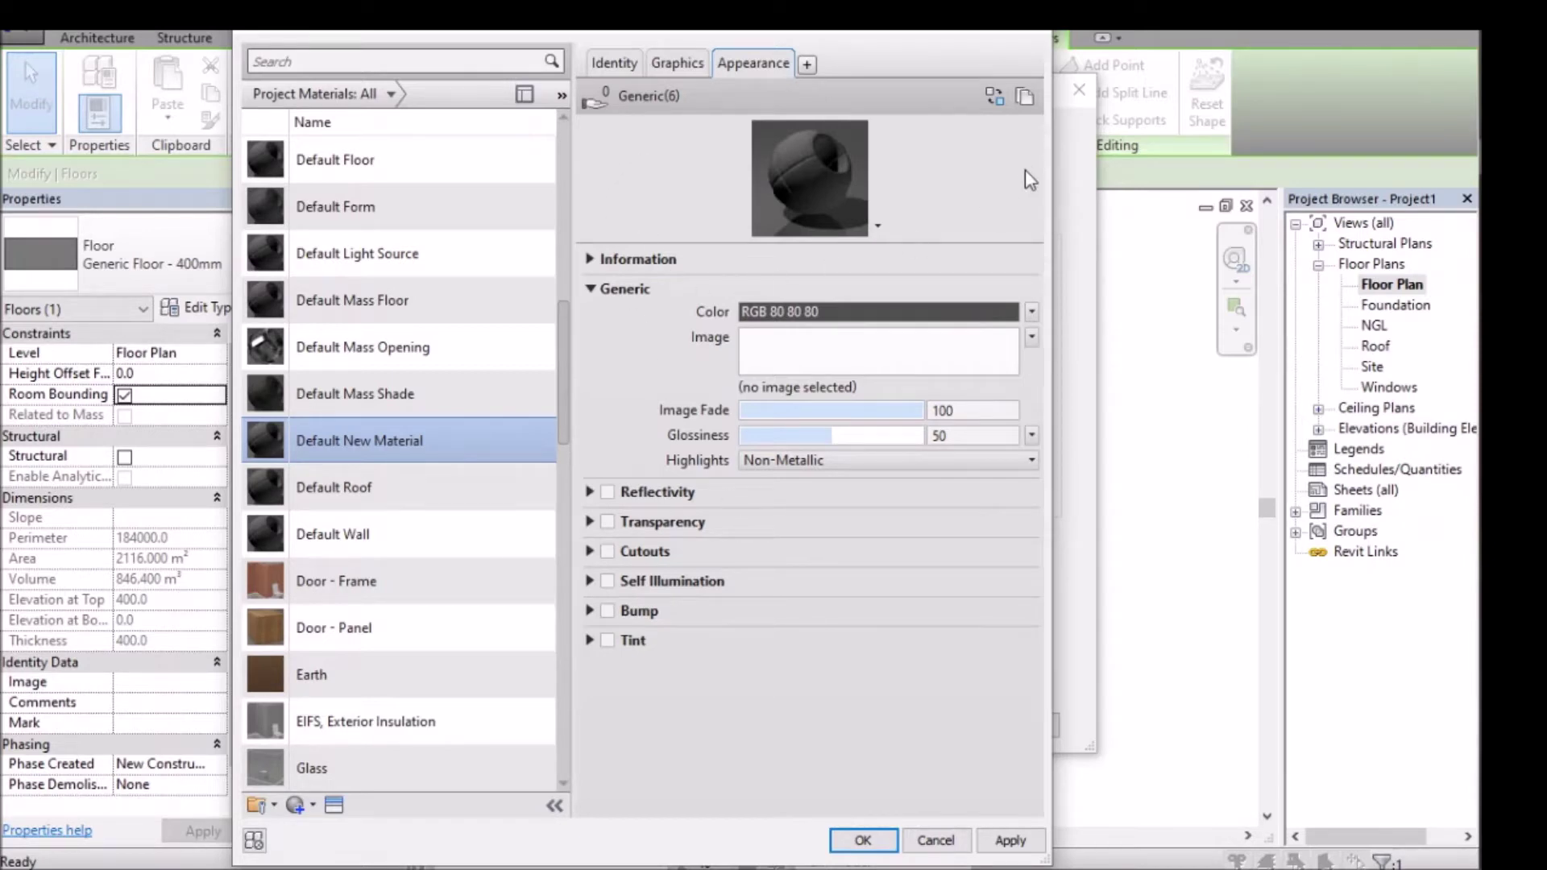
Rename the new default material as PA5 F.
{"action": "right_click", "coordinate": [449, 446]}
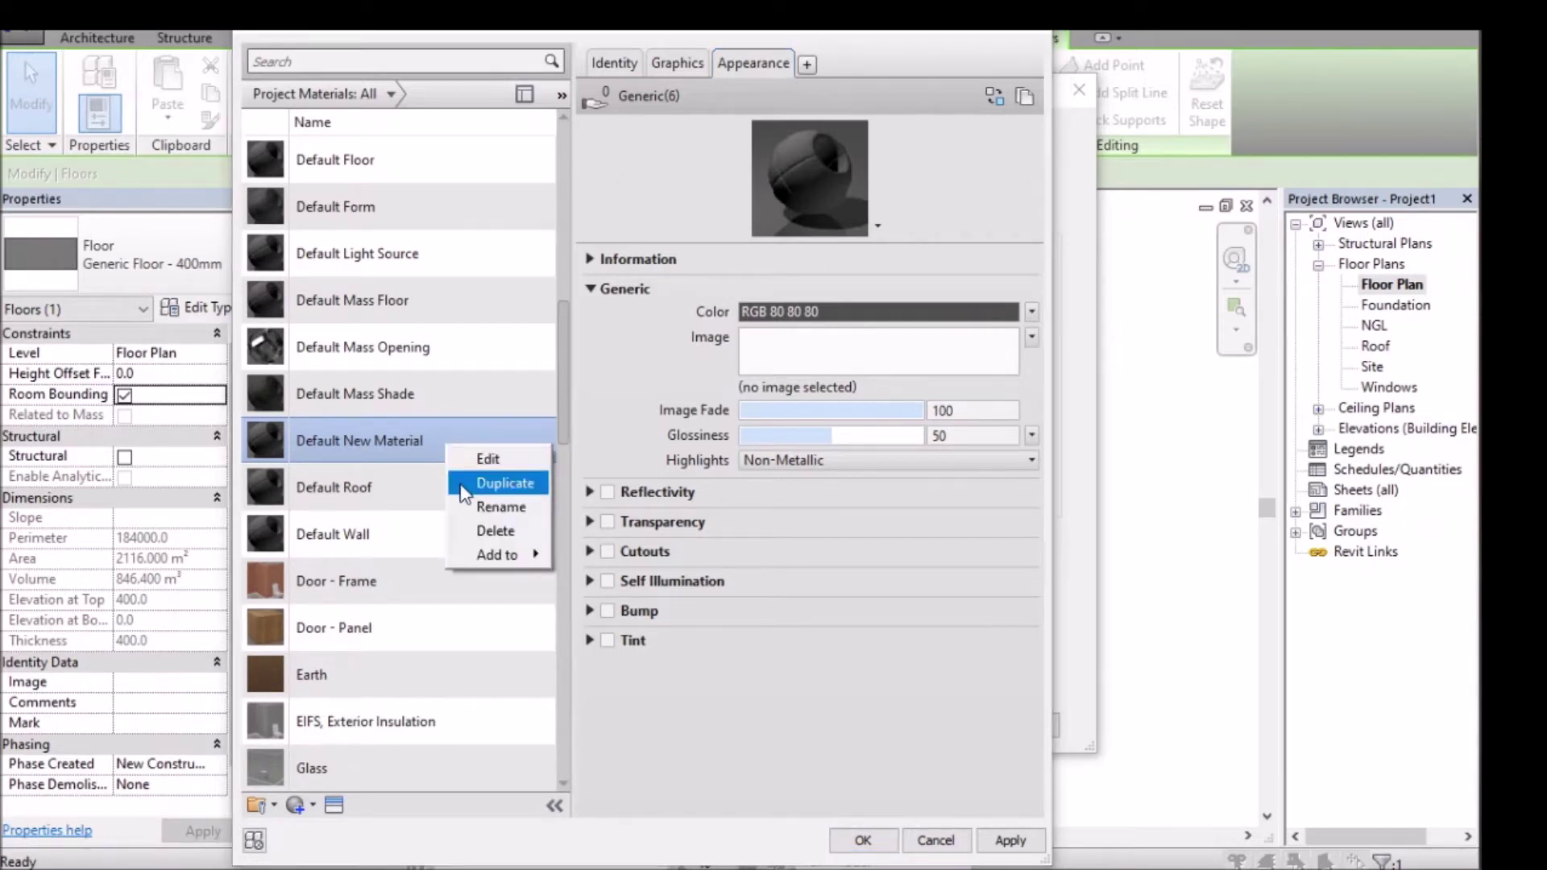
{"action": "key", "text": "Escape"}
{"action": "right_click", "coordinate": [403, 447]}
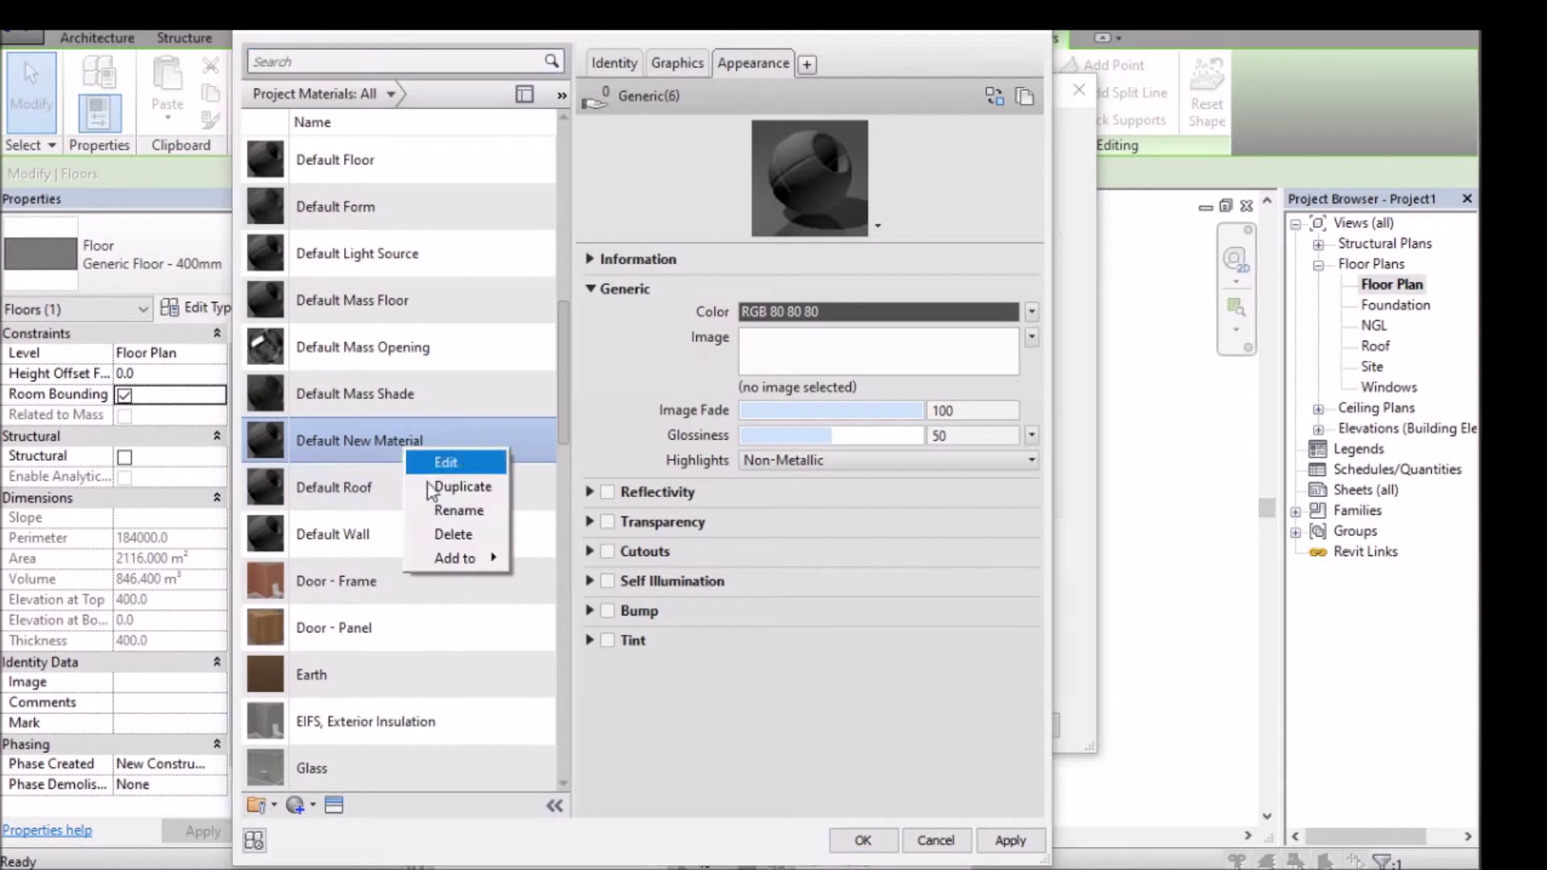
{"action": "left_click", "coordinate": [445, 513]}
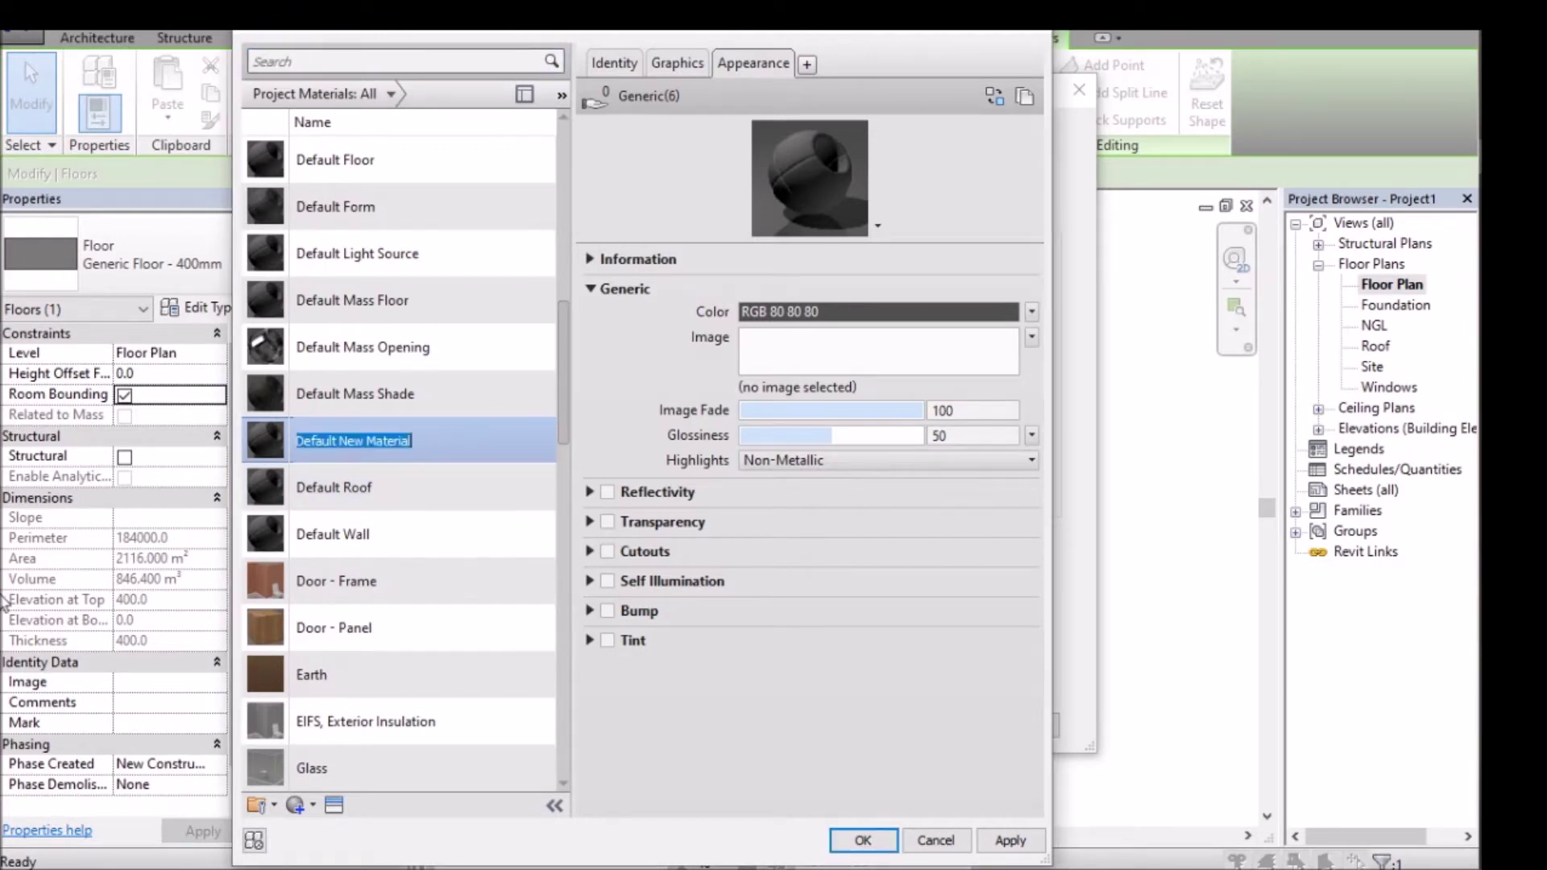
{"action": "type", "text": "Fl"}
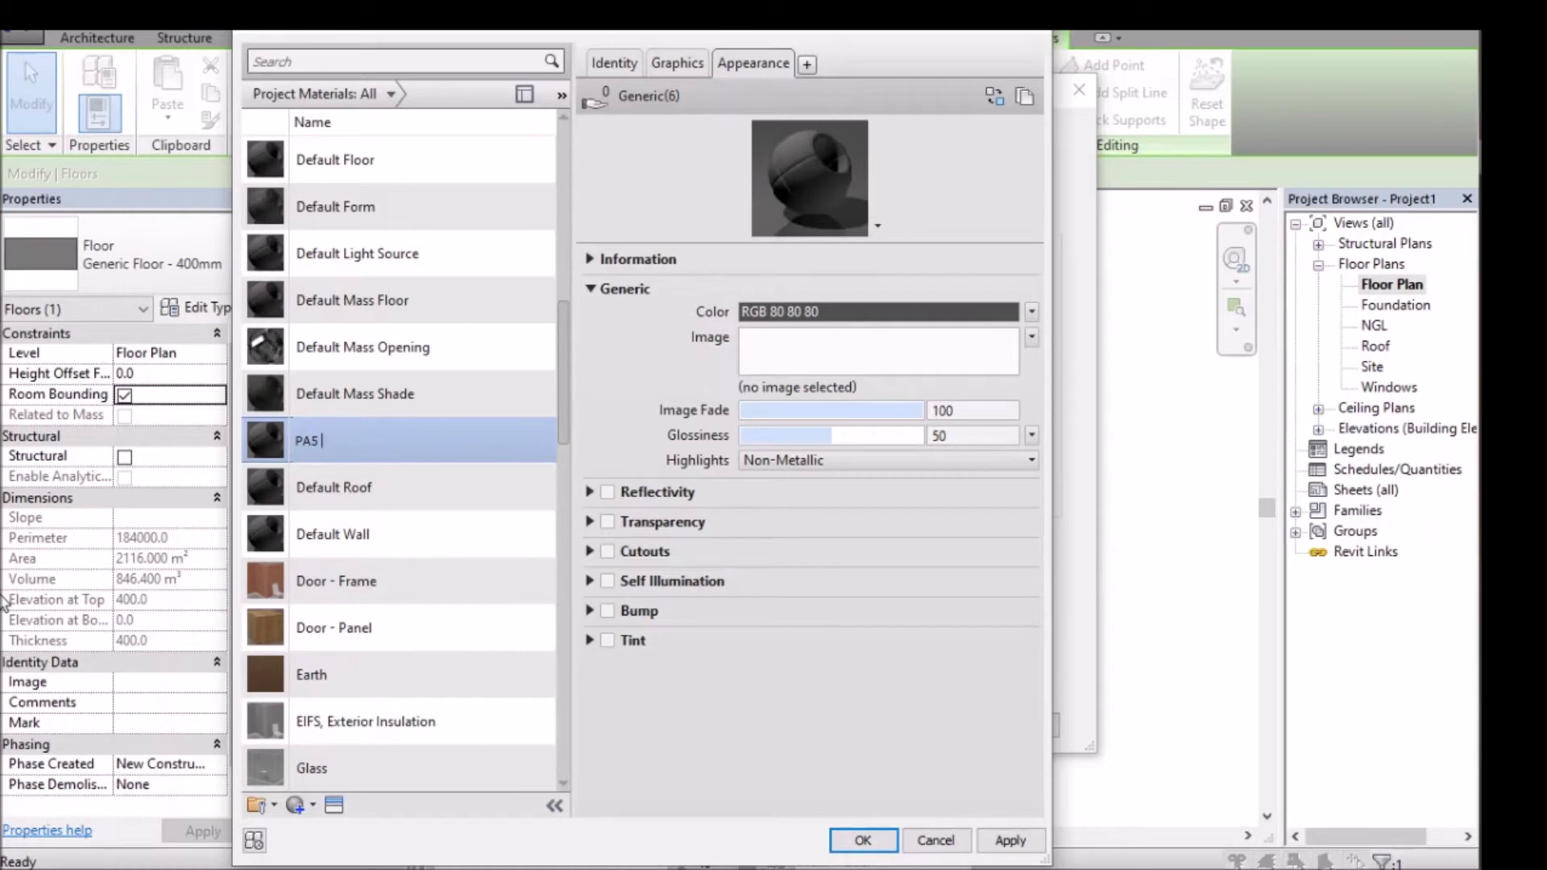
{"action": "type", "text": "LOO"}
{"action": "key", "text": "BackSpace"}
{"action": "key", "text": "BackSpace"}
{"action": "key", "text": "Return"}
{"action": "key", "text": "Down"}
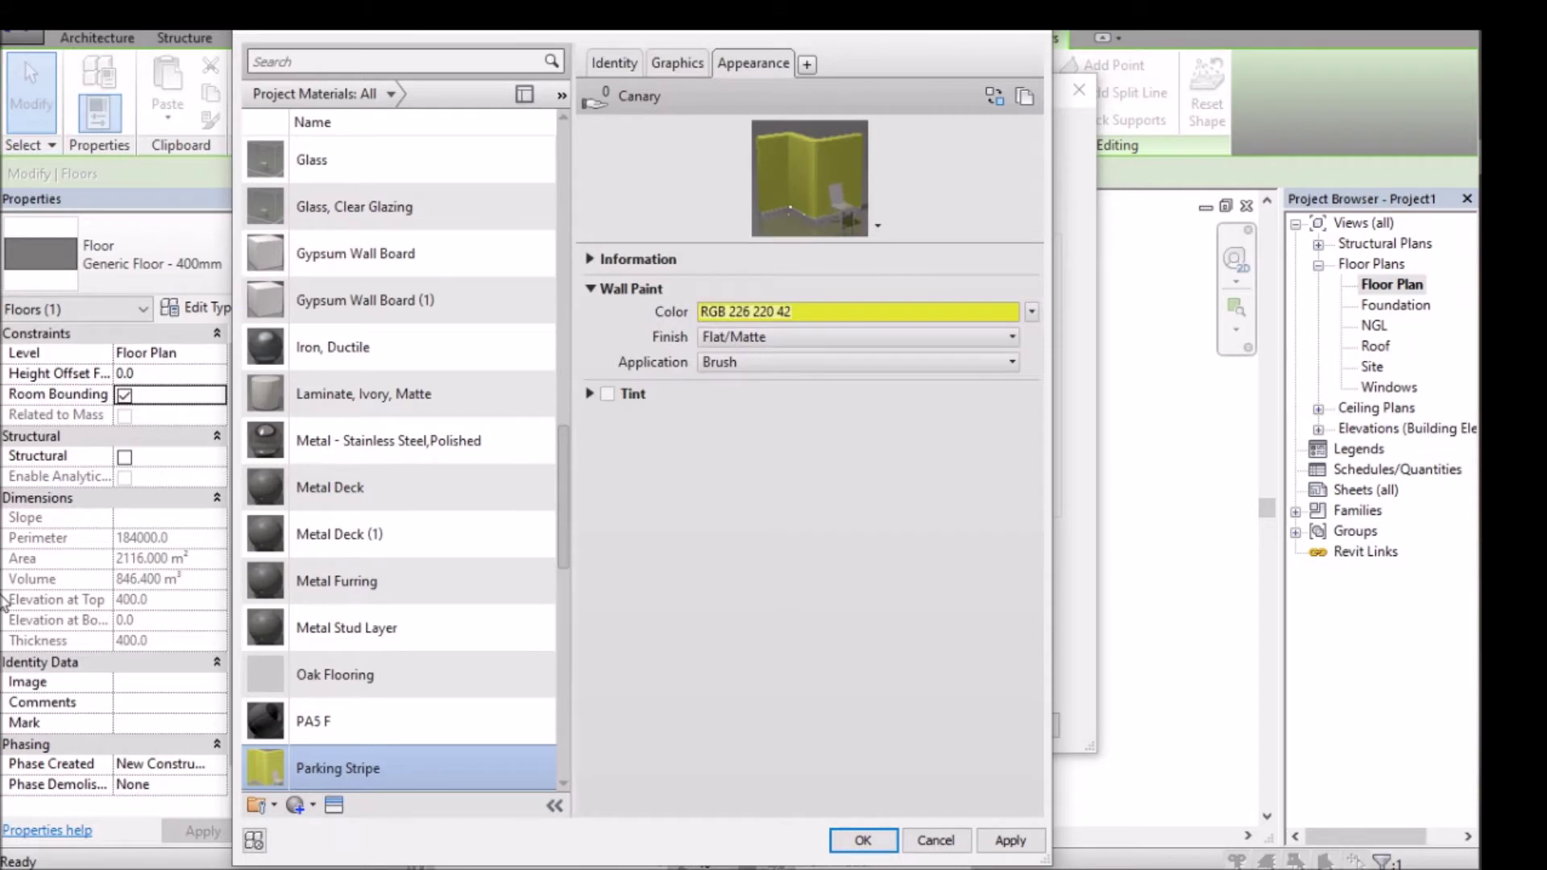
Extend the PA5 F material's name to PA5 FLOOR TILE.
{"action": "left_click", "coordinate": [390, 427]}
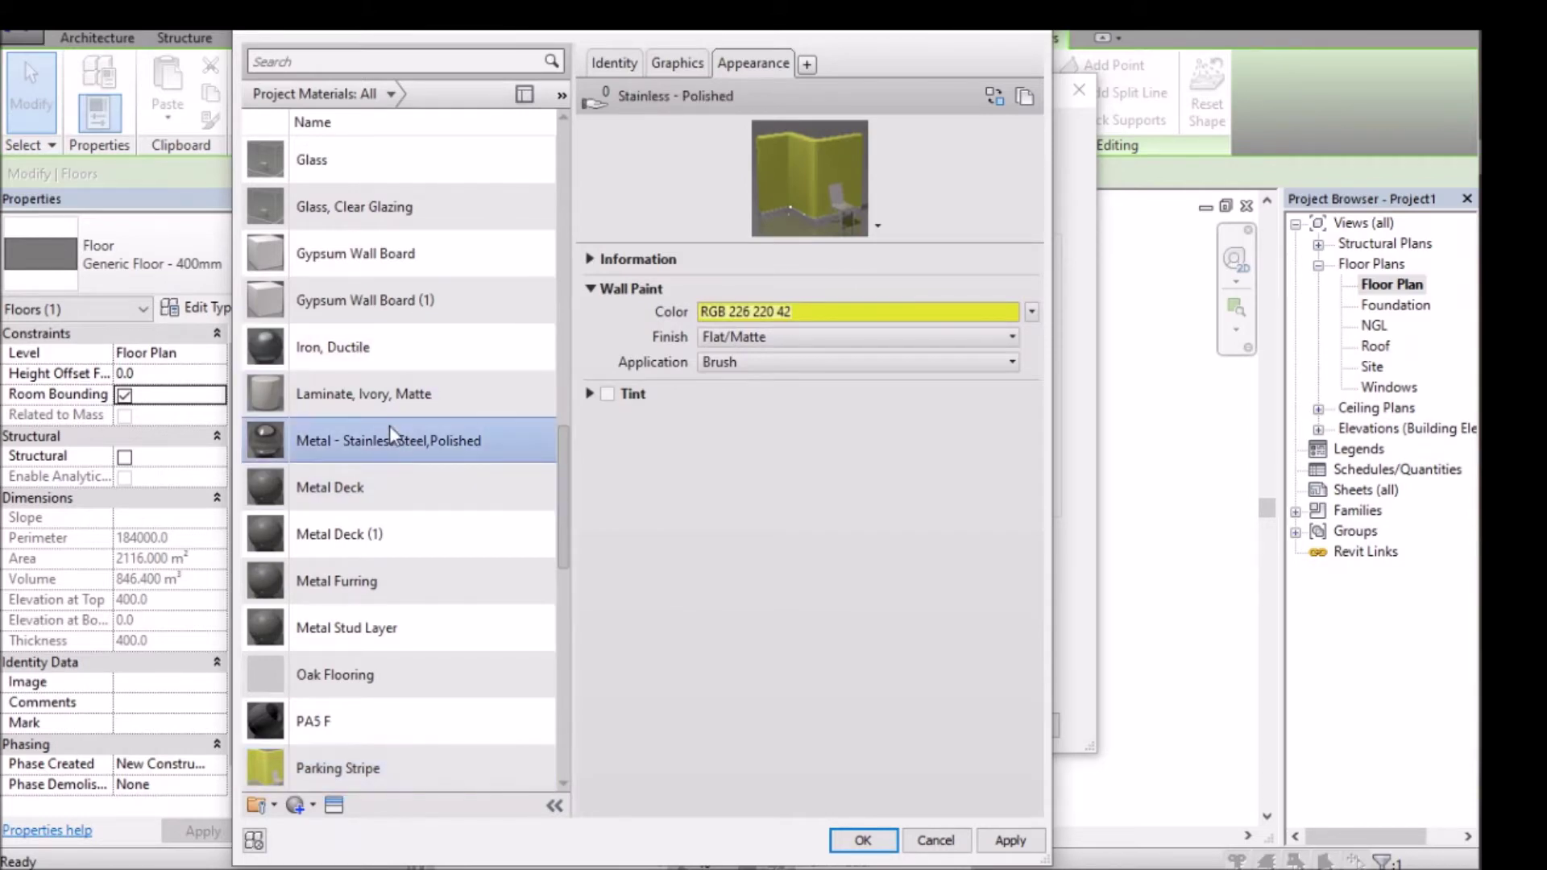
{"action": "key", "text": "p"}
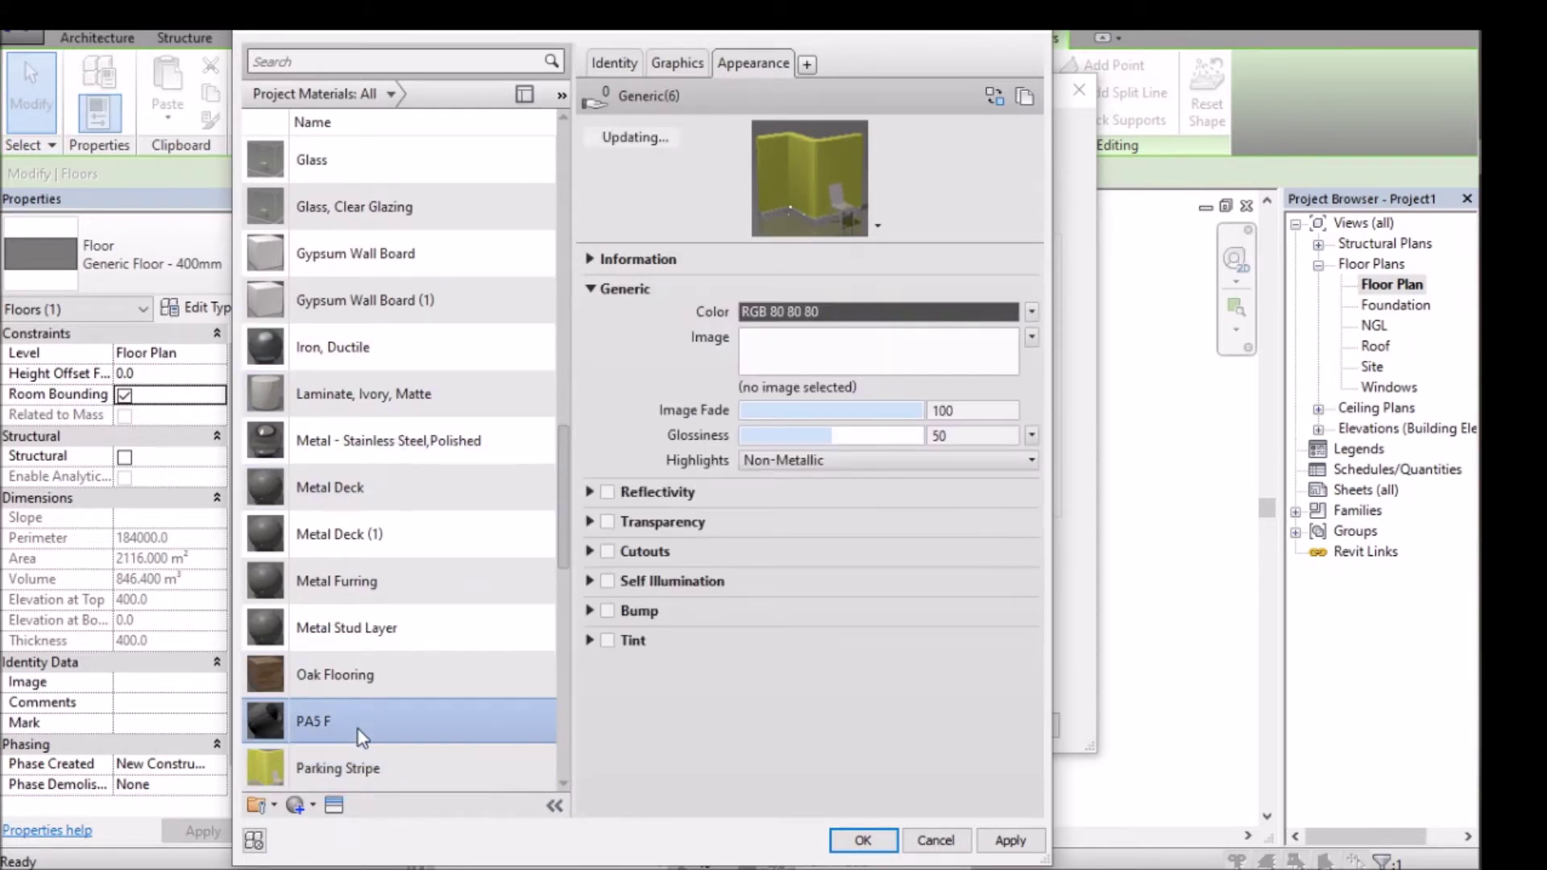
{"action": "right_click", "coordinate": [354, 729]}
{"action": "left_click", "coordinate": [394, 791]}
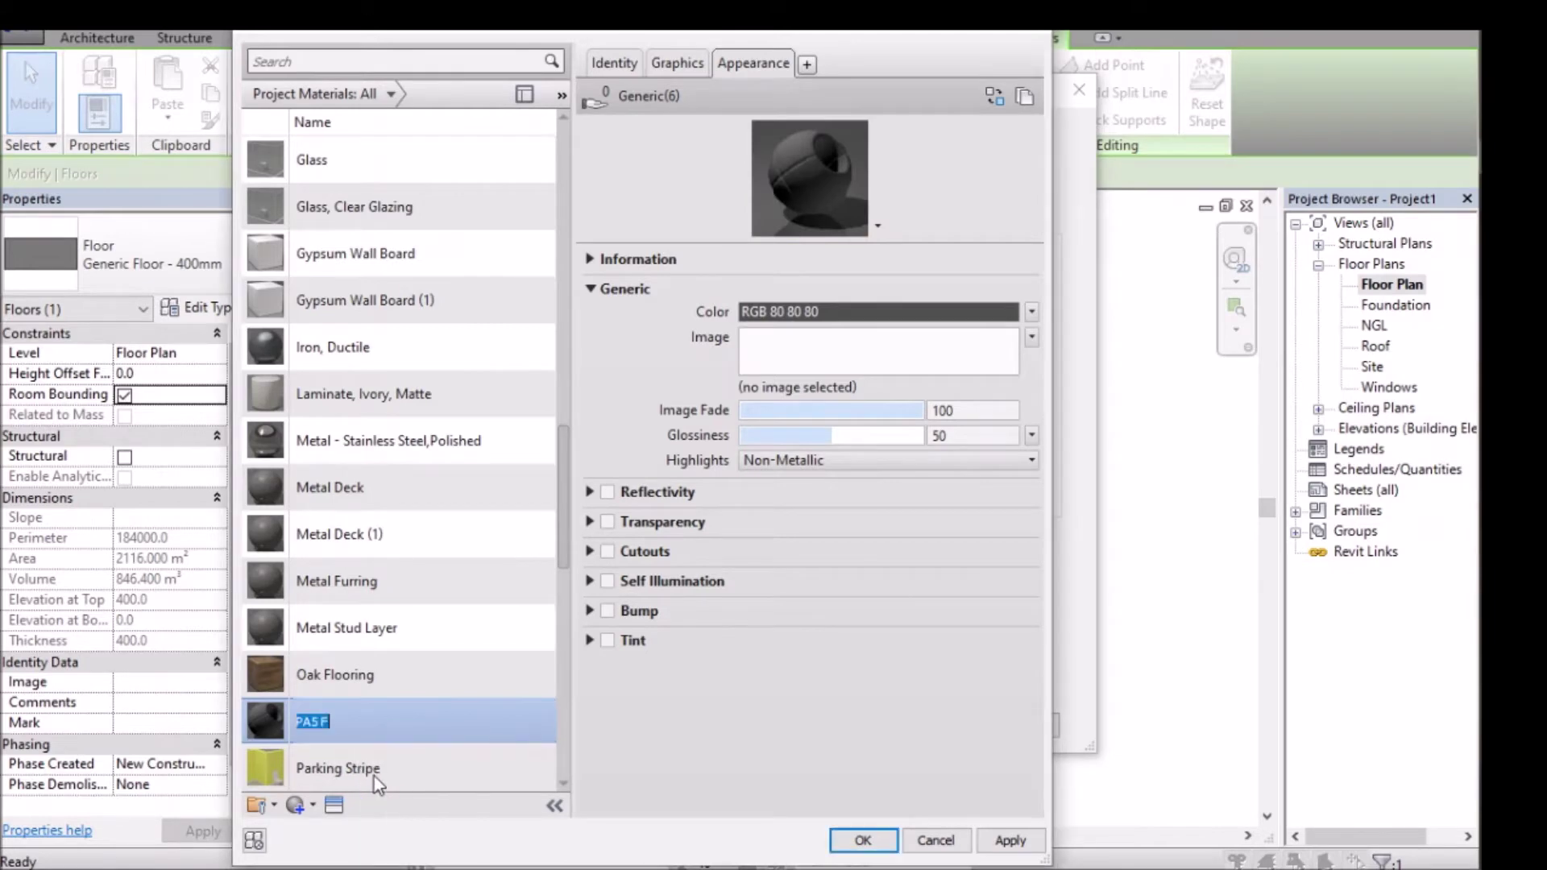
{"action": "key", "text": "End"}
{"action": "type", "text": "LOO"}
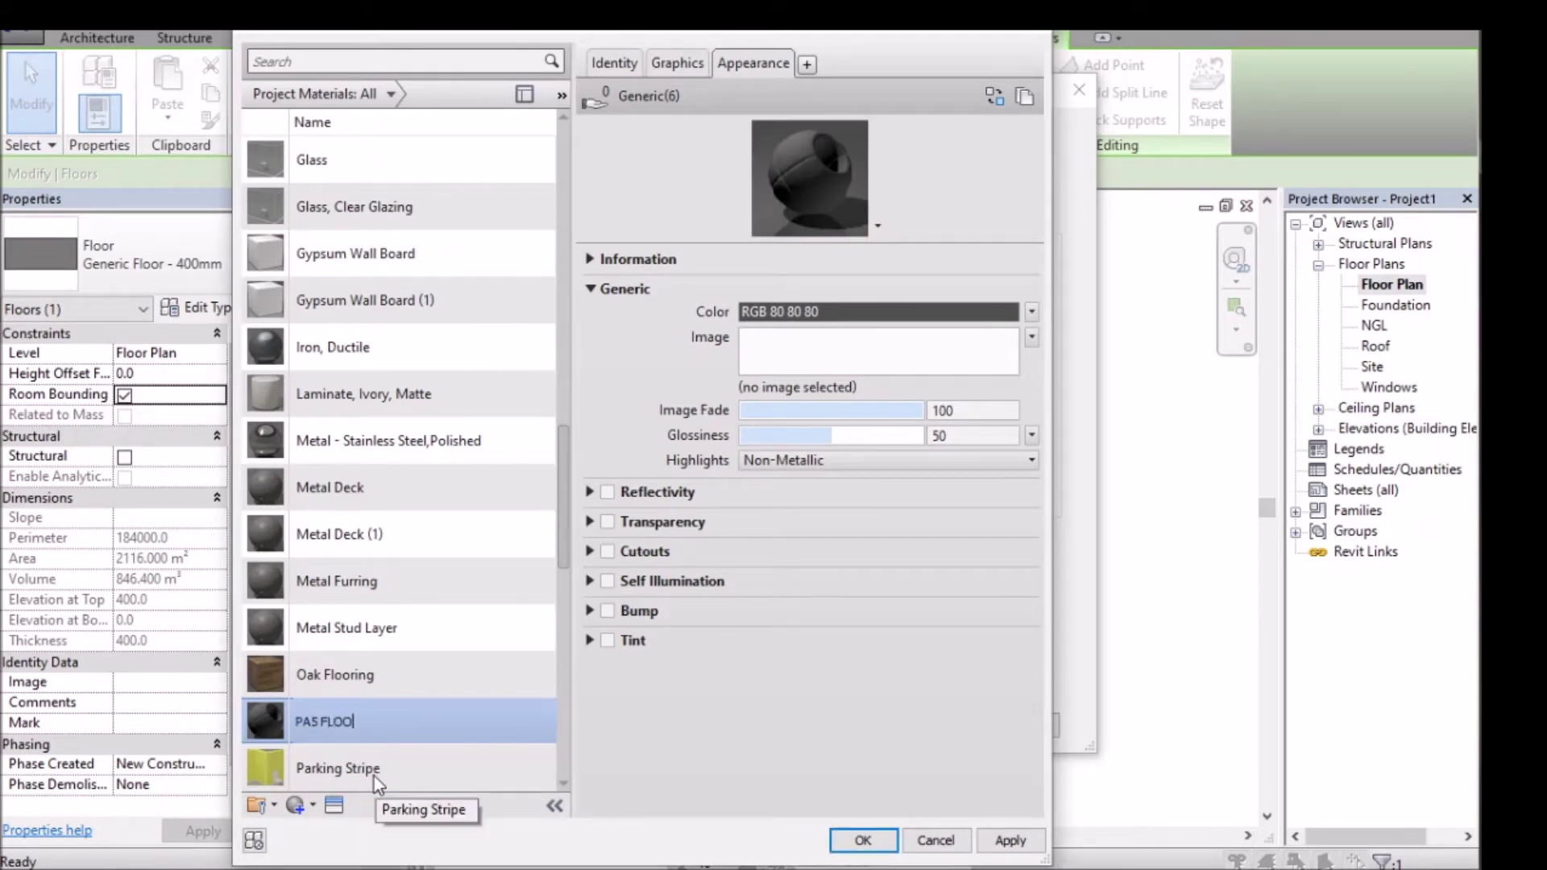
{"action": "type", "text": "R TILE"}
{"action": "key", "text": "Return"}
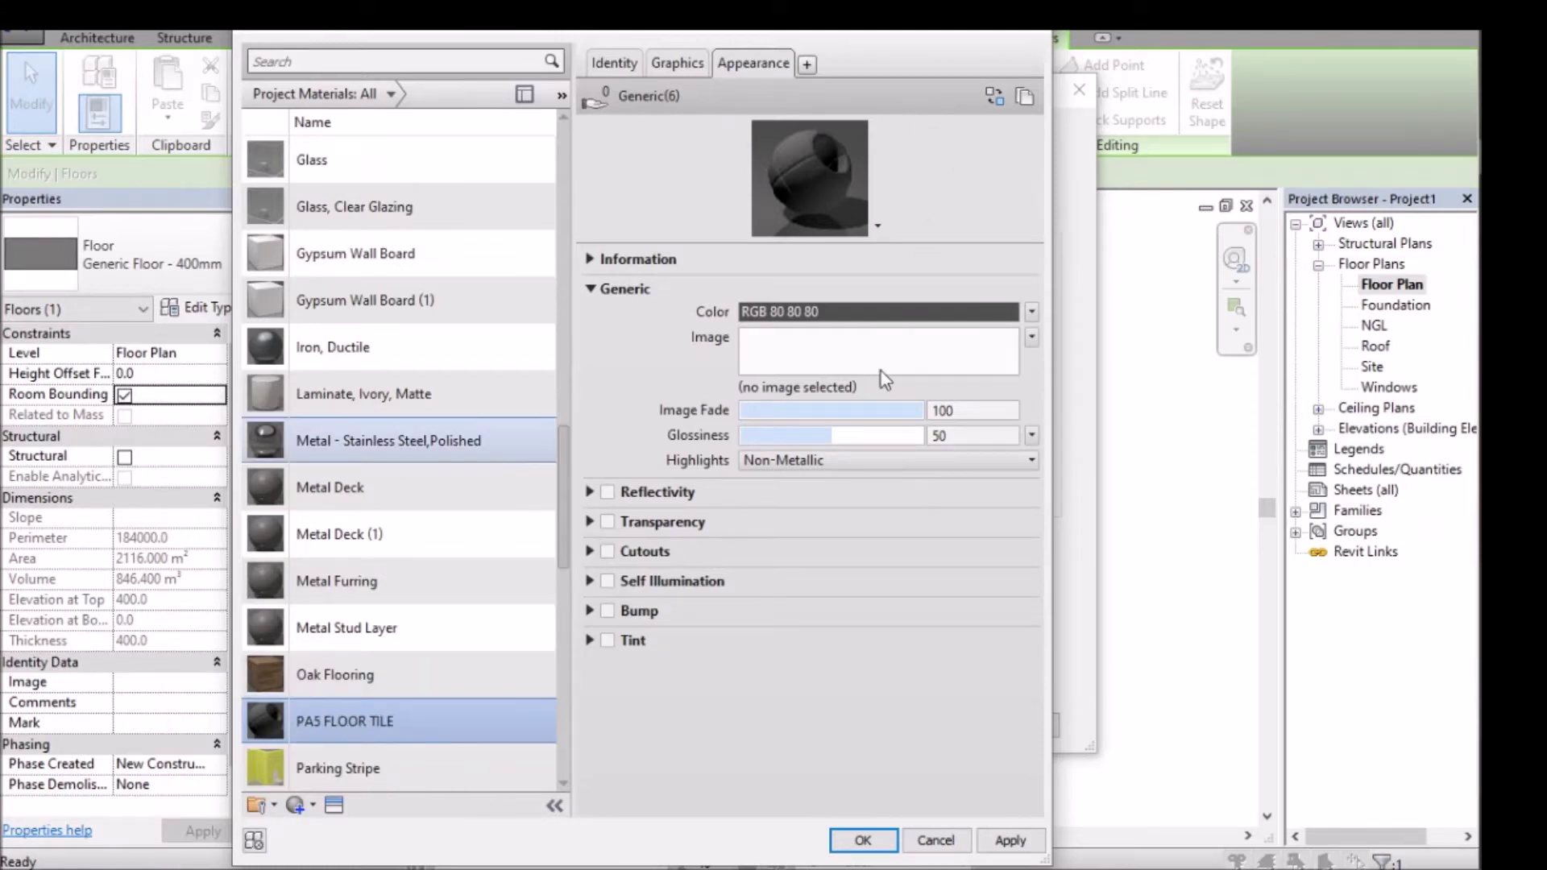
Set the cut pattern color of the PA5 FLOOR TILE material to green, RGB 0 255 0.
{"action": "left_click", "coordinate": [666, 64]}
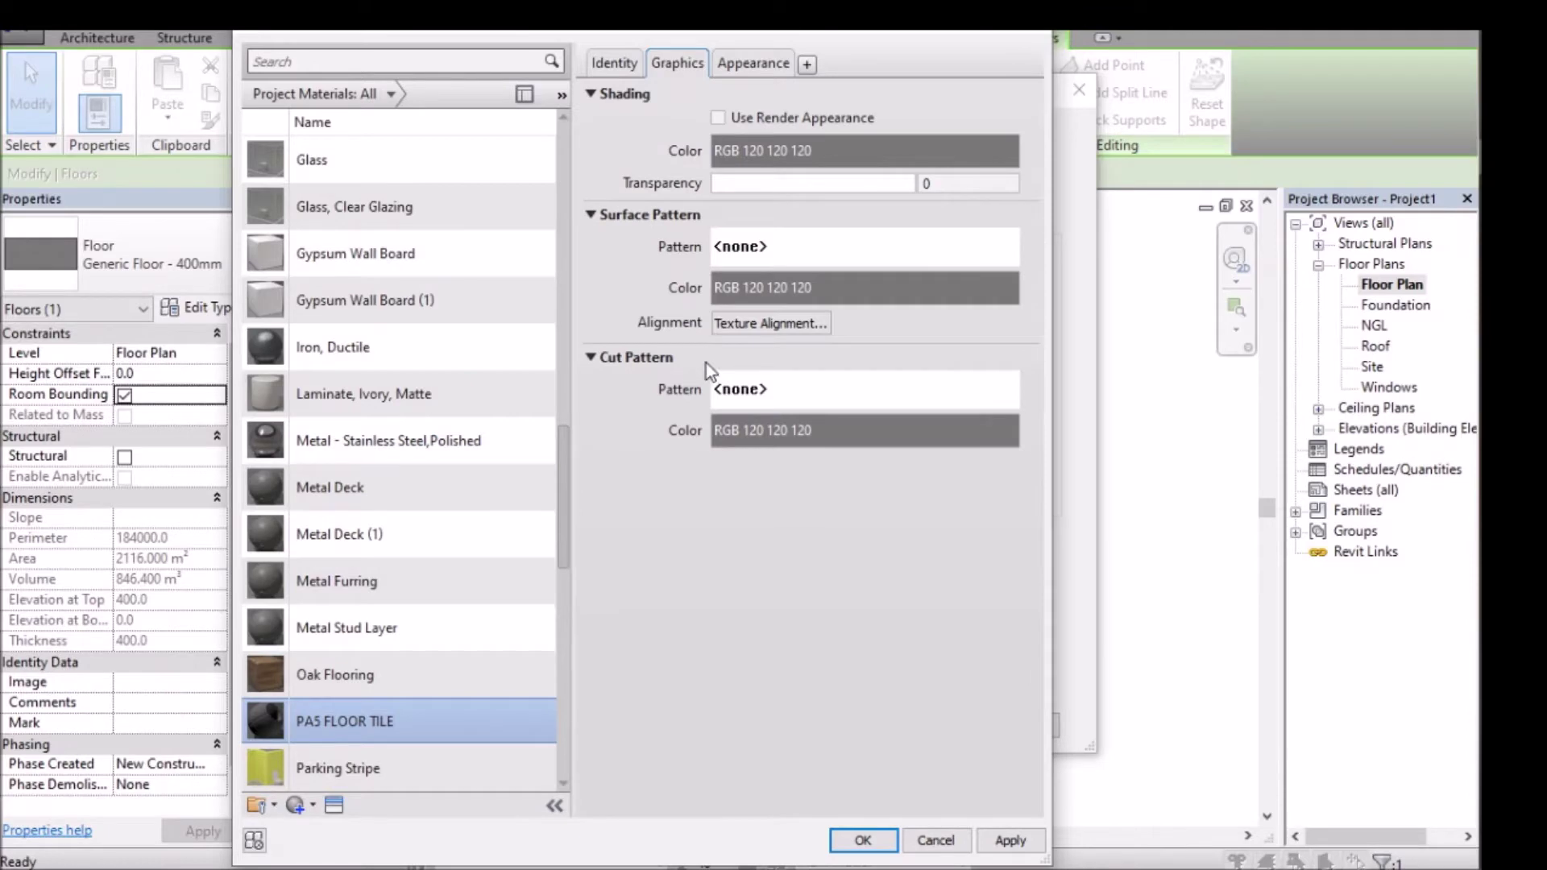
{"action": "left_click", "coordinate": [820, 445]}
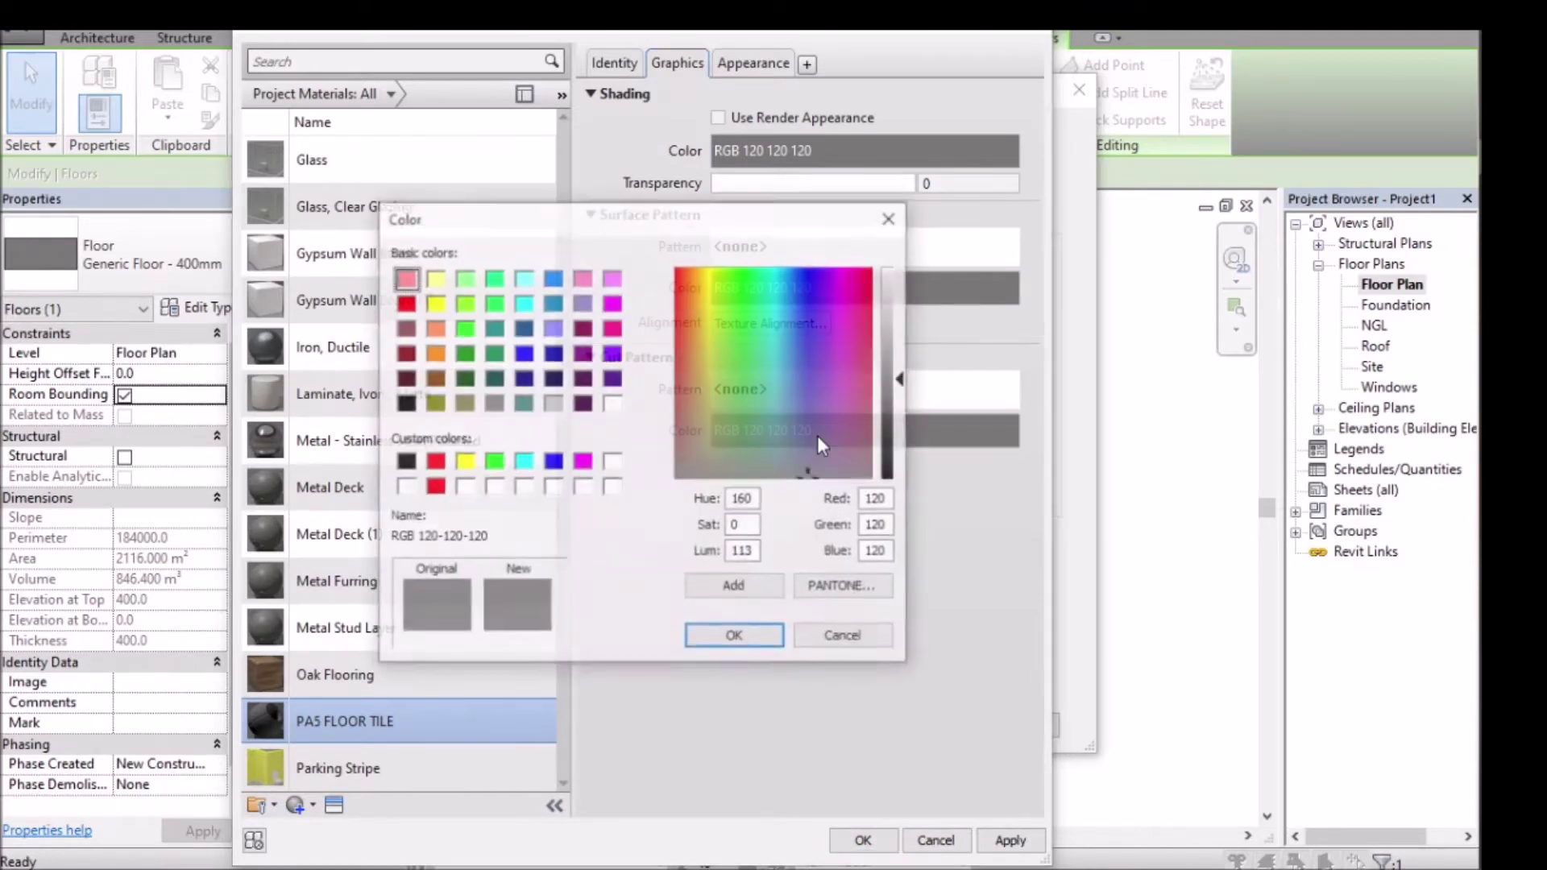
{"action": "left_click", "coordinate": [494, 462]}
{"action": "left_click", "coordinate": [713, 638]}
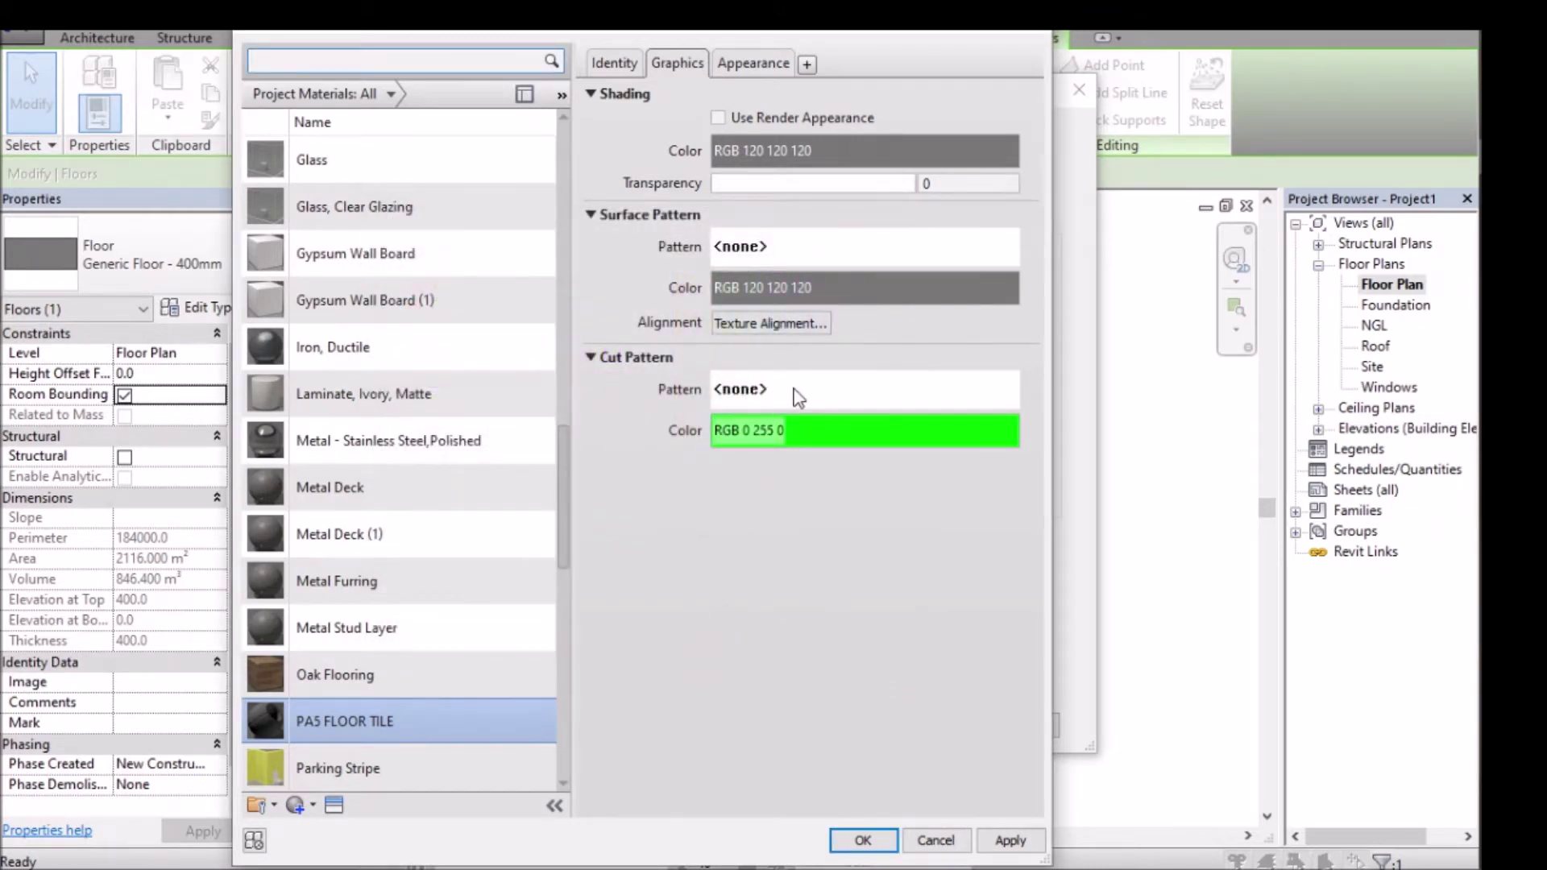
Assign the Solid fill drafting pattern as the floor tile material's cut pattern.
{"action": "left_click", "coordinate": [828, 400]}
{"action": "mouse_move", "coordinate": [849, 321]}
{"action": "left_mouse_down"}
{"action": "mouse_move", "coordinate": [858, 462]}
{"action": "mouse_move", "coordinate": [850, 304]}
{"action": "left_mouse_up"}
{"action": "left_click", "coordinate": [641, 371]}
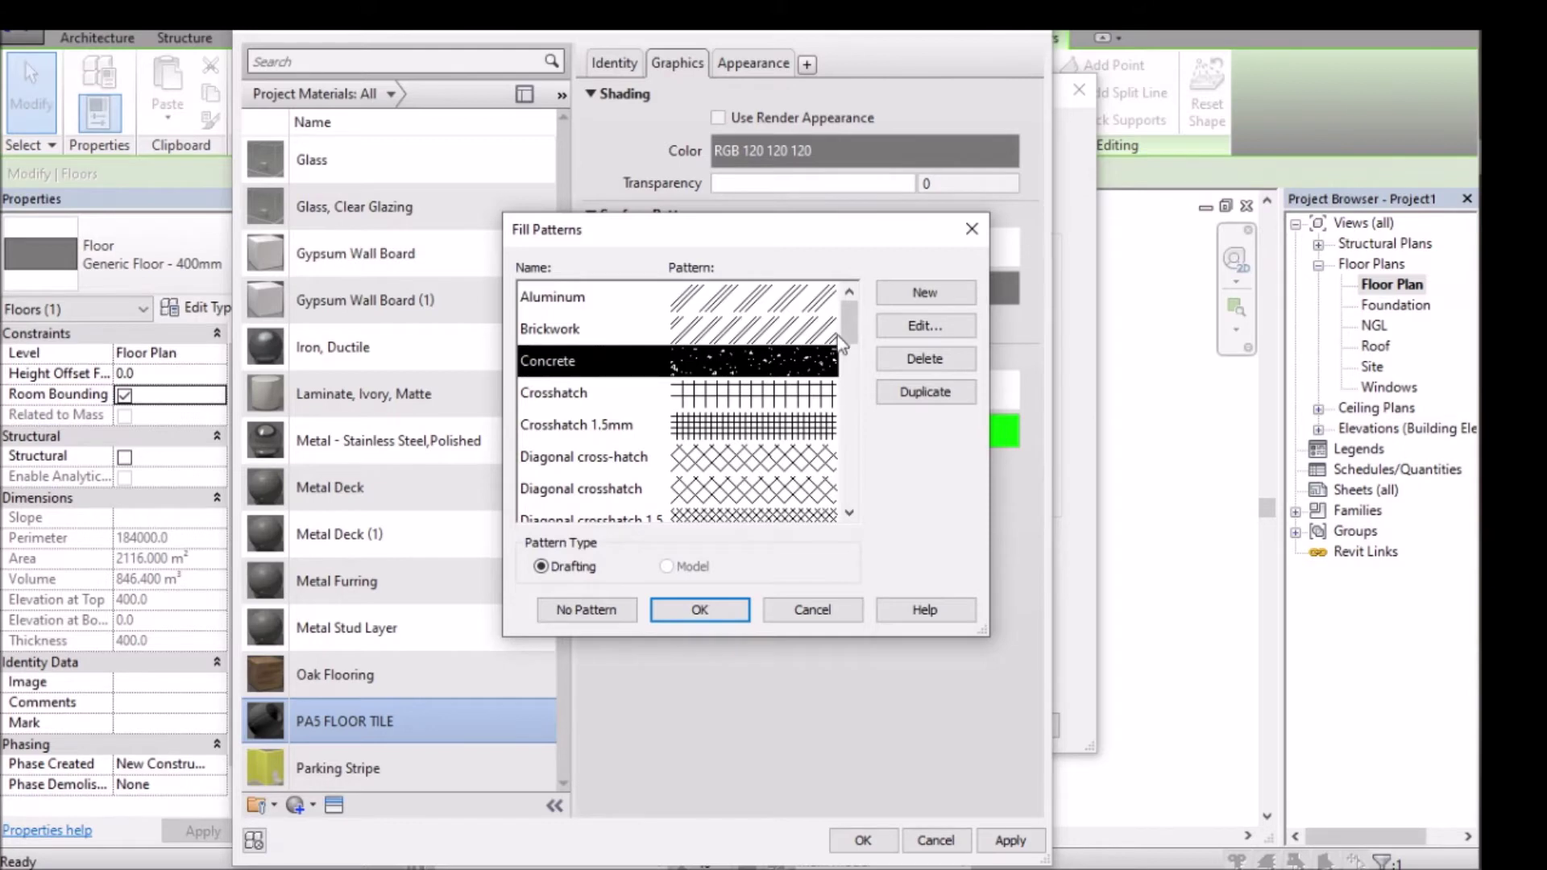
{"action": "left_click_drag", "start_coordinate": [840, 345], "coordinate": [850, 442]}
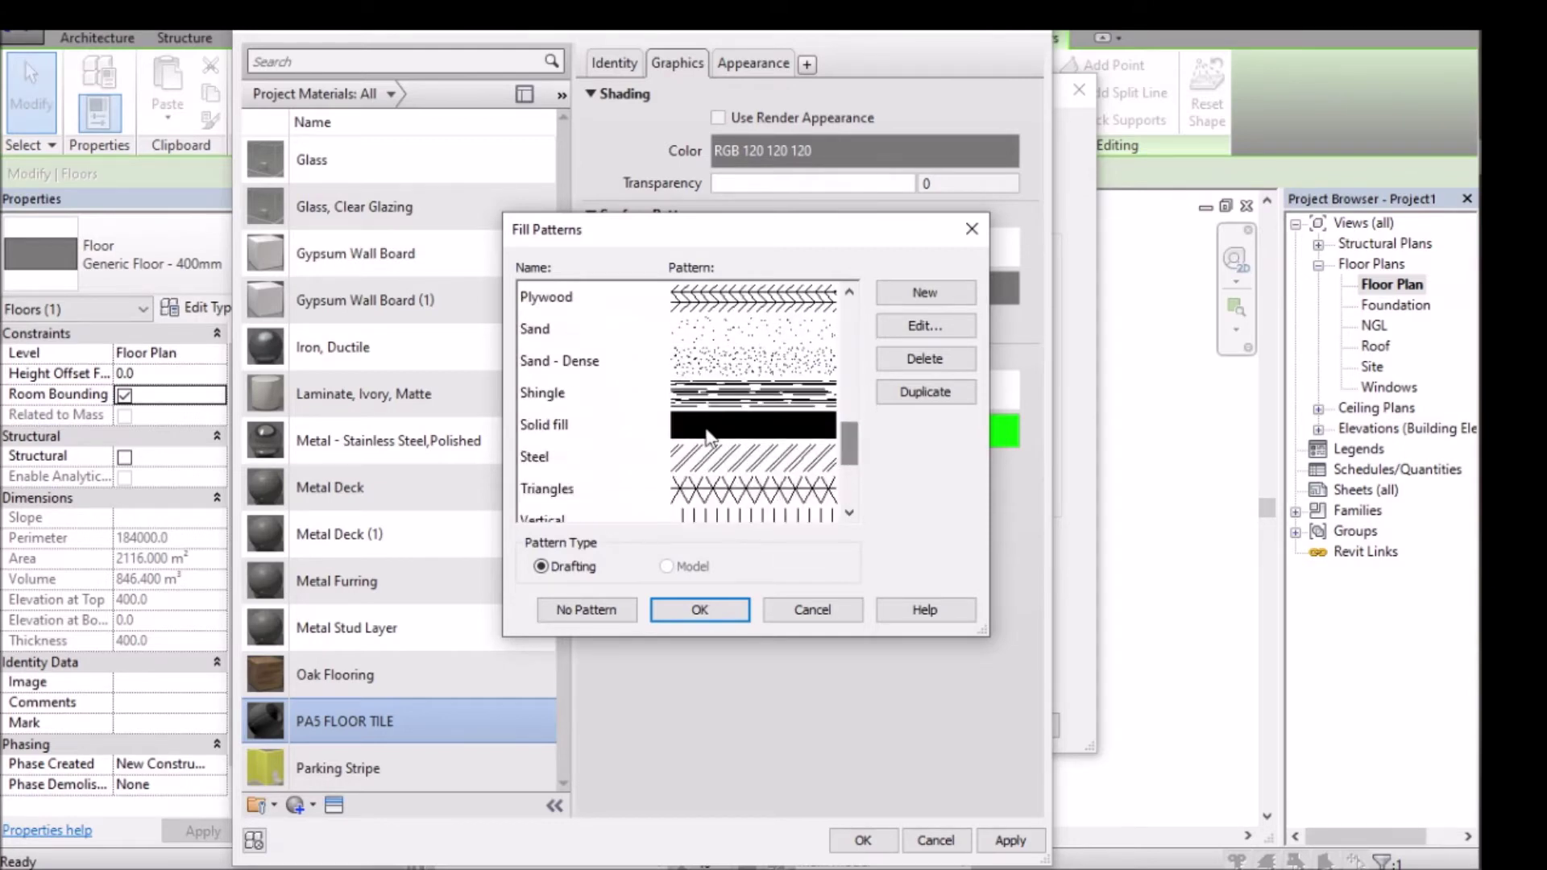
{"action": "left_click", "coordinate": [707, 436]}
{"action": "left_click", "coordinate": [706, 610]}
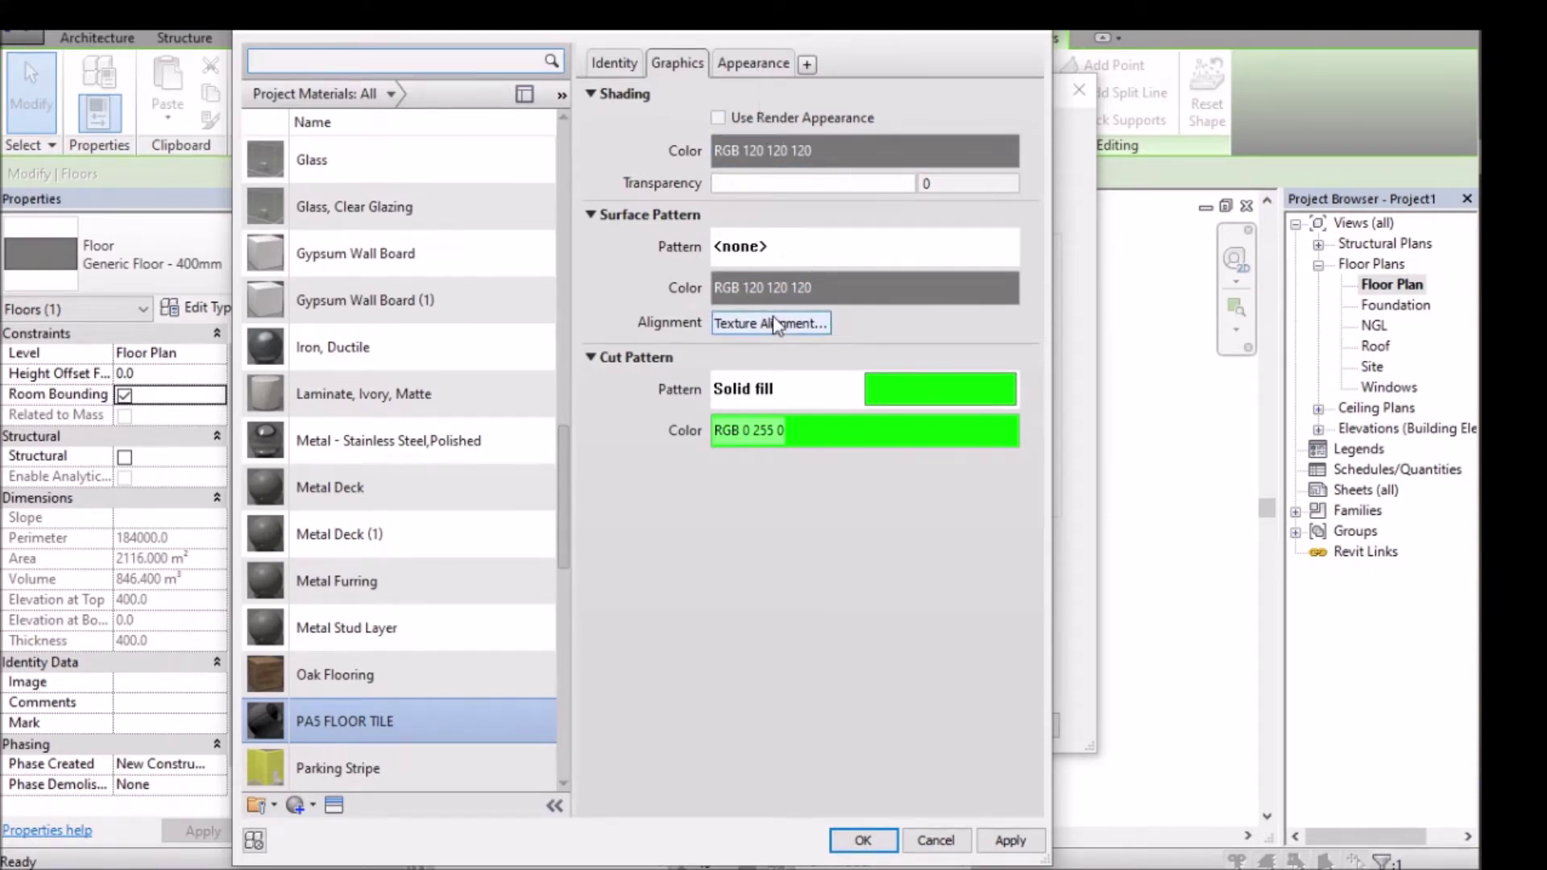
{"action": "left_click", "coordinate": [777, 255]}
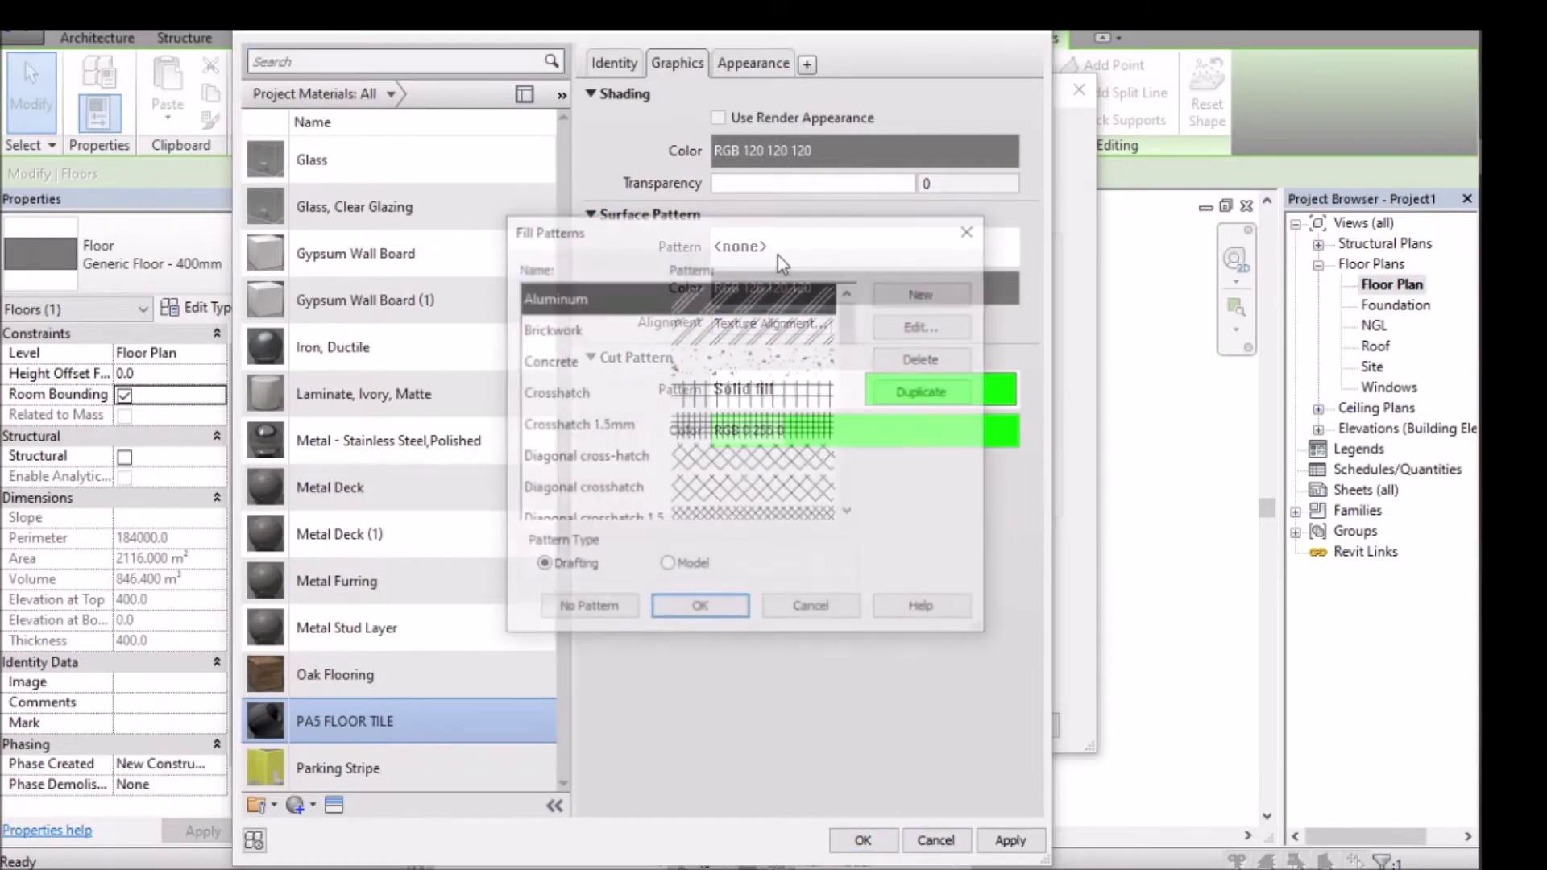
{"action": "left_click_drag", "start_coordinate": [849, 343], "coordinate": [844, 447]}
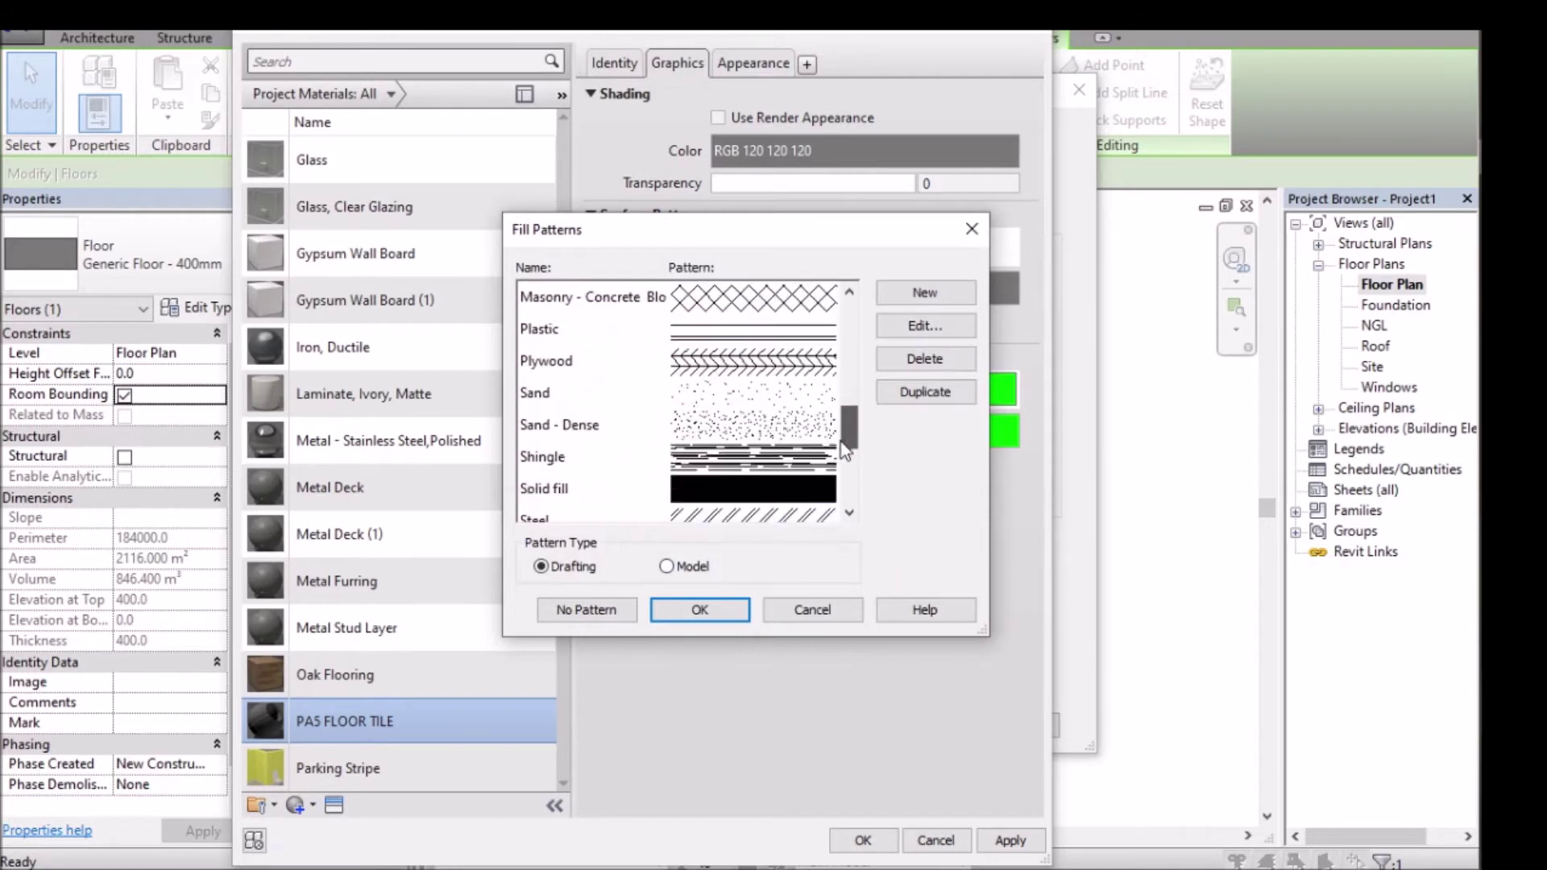
{"action": "left_click", "coordinate": [681, 570]}
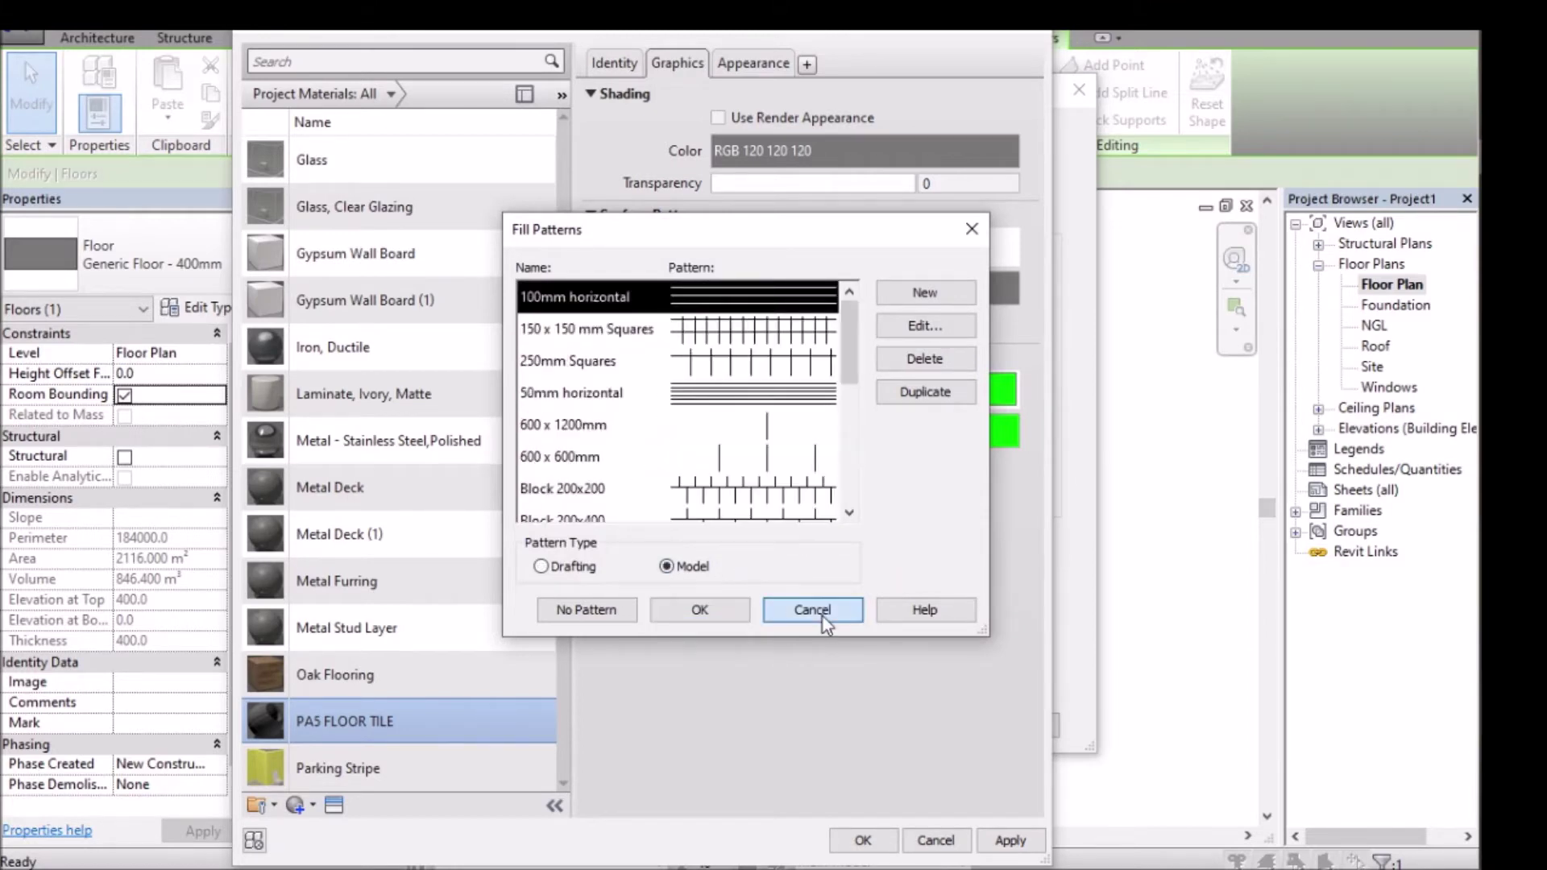
{"action": "left_click", "coordinate": [821, 621]}
Open the appearance asset replacement browser for the PA5 FLOOR TILE material and look through the Appearance Library categories down to Stucco.
{"action": "left_click", "coordinate": [754, 64]}
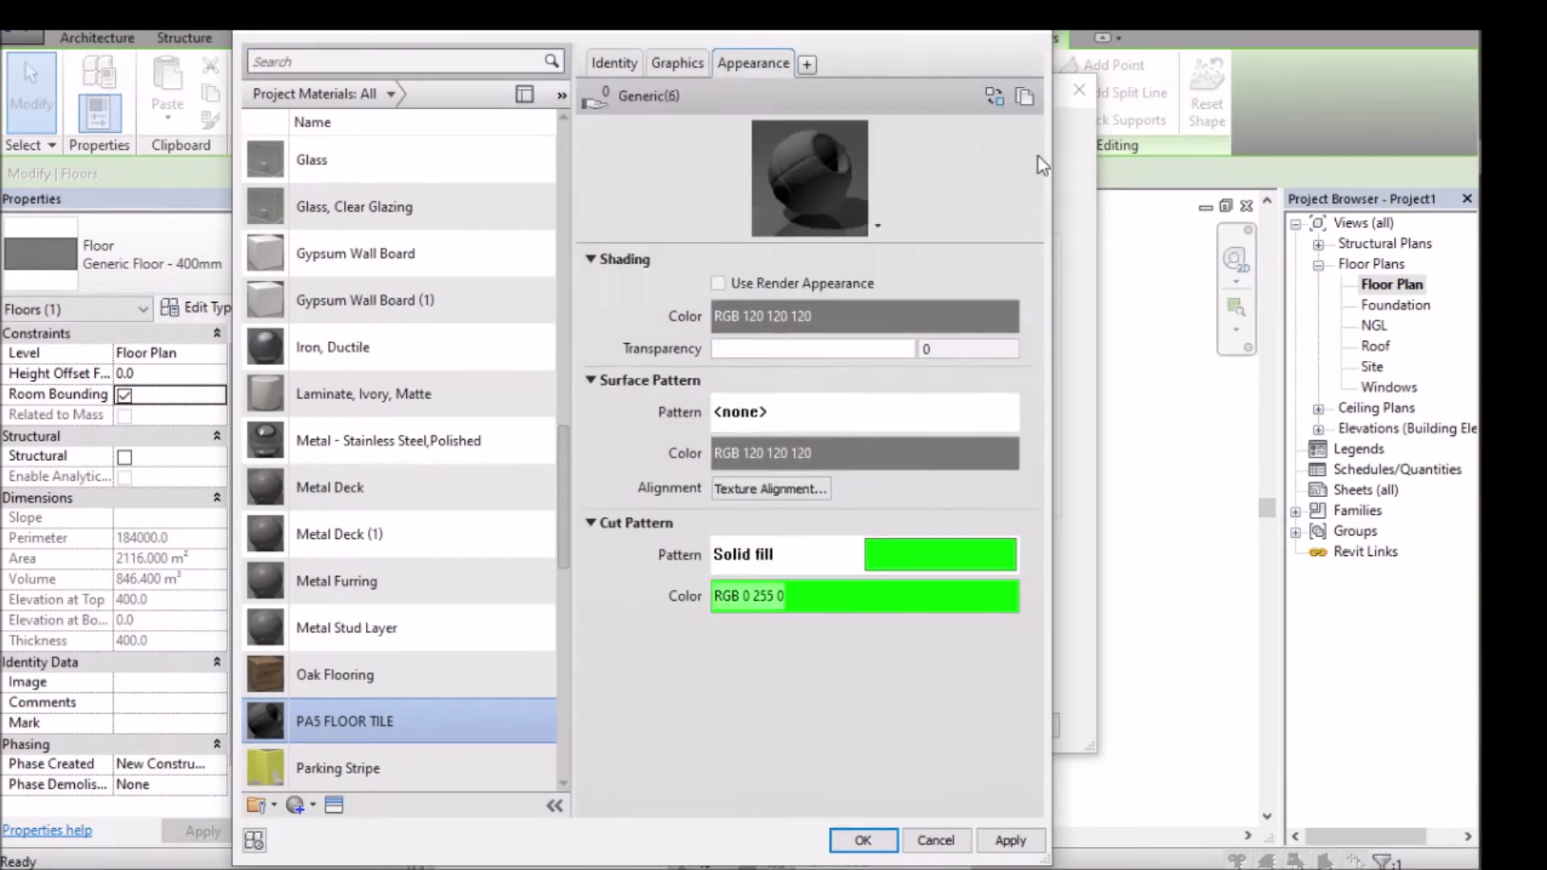
{"action": "left_click", "coordinate": [994, 100]}
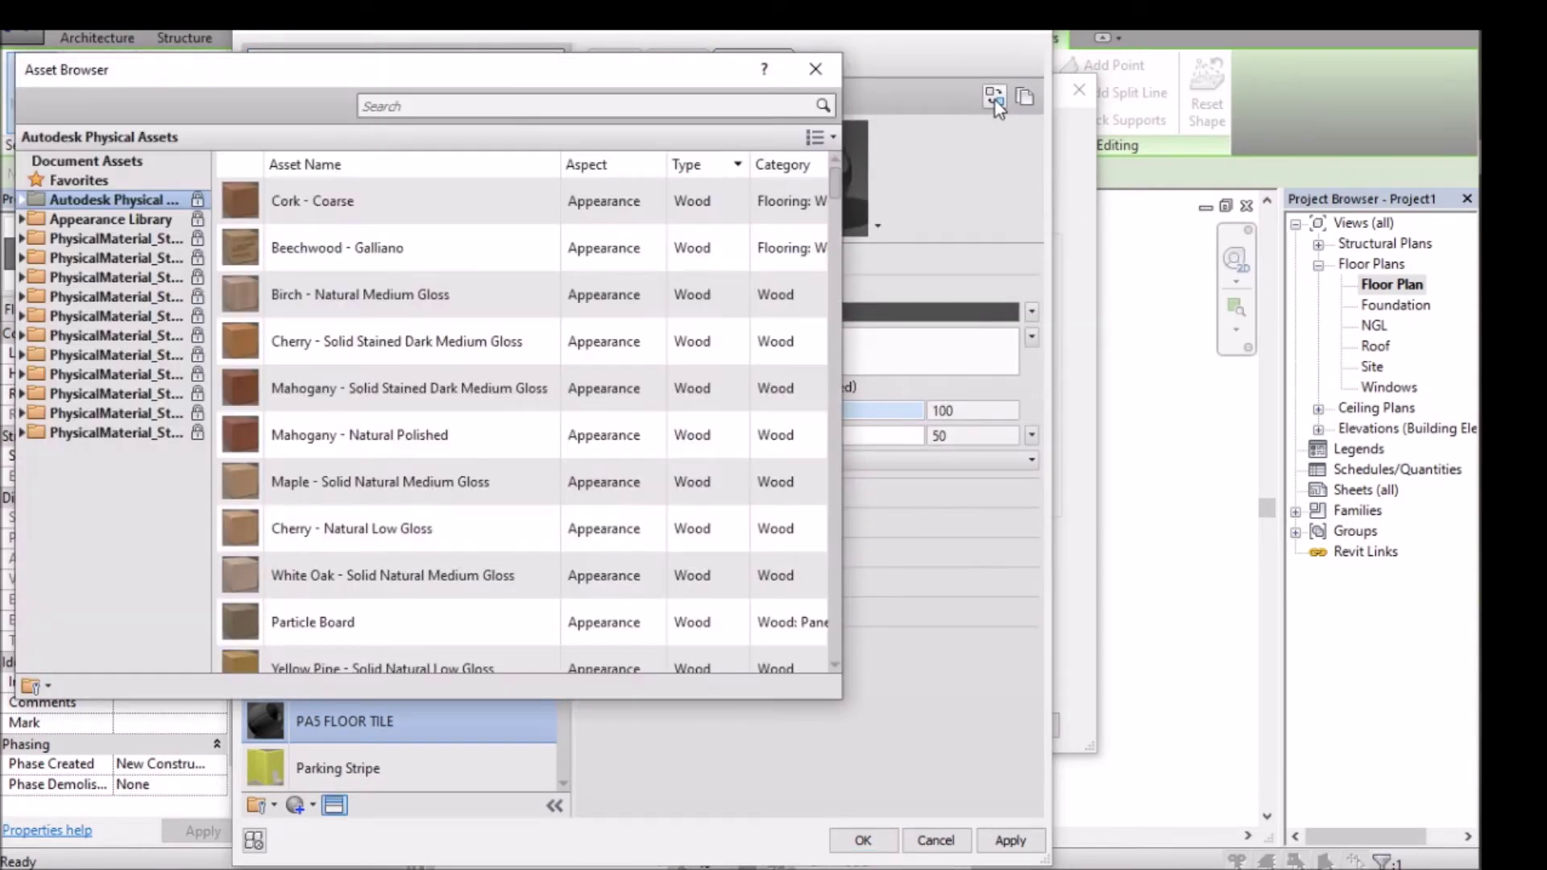
{"action": "left_click", "coordinate": [23, 221]}
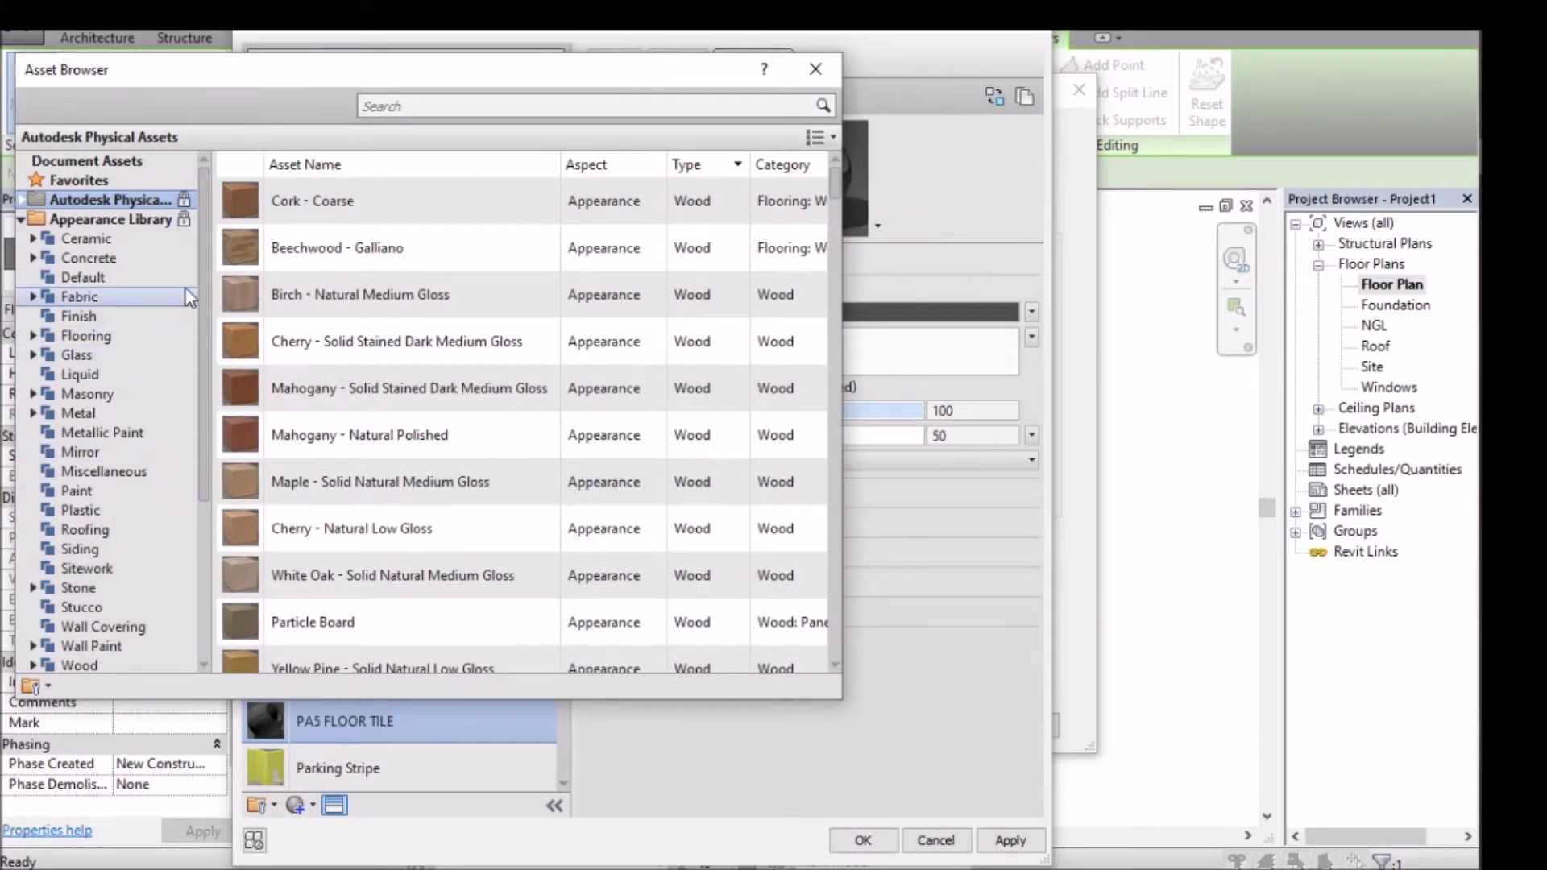
{"action": "scroll", "coordinate": [206, 390], "scroll_direction": "down", "scroll_amount": 2}
{"action": "scroll", "coordinate": [206, 392], "scroll_direction": "down", "scroll_amount": 1}
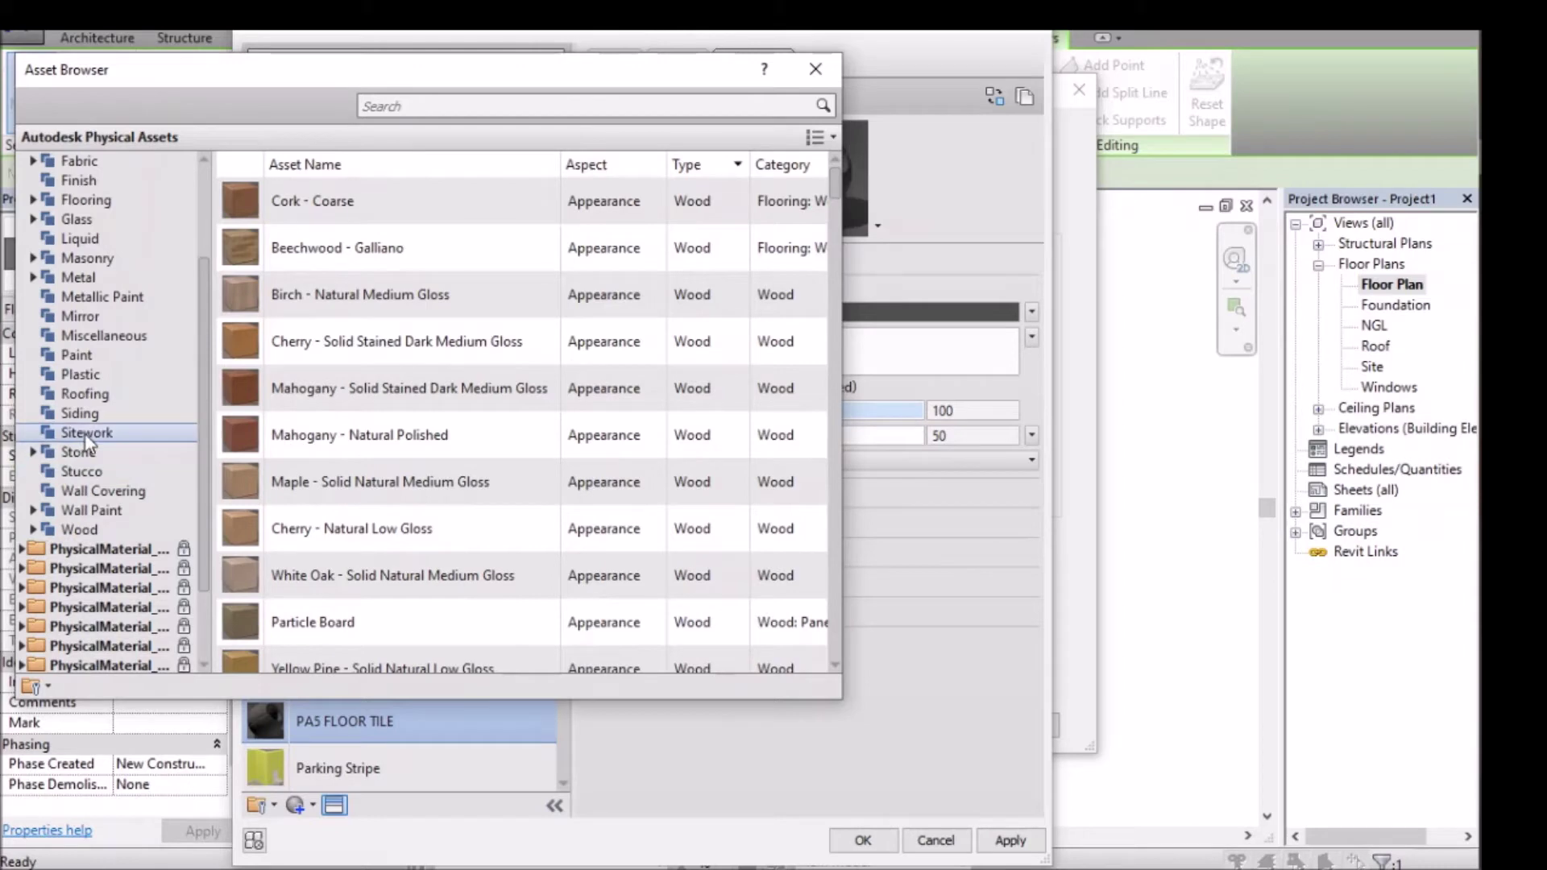
{"action": "left_click", "coordinate": [87, 473]}
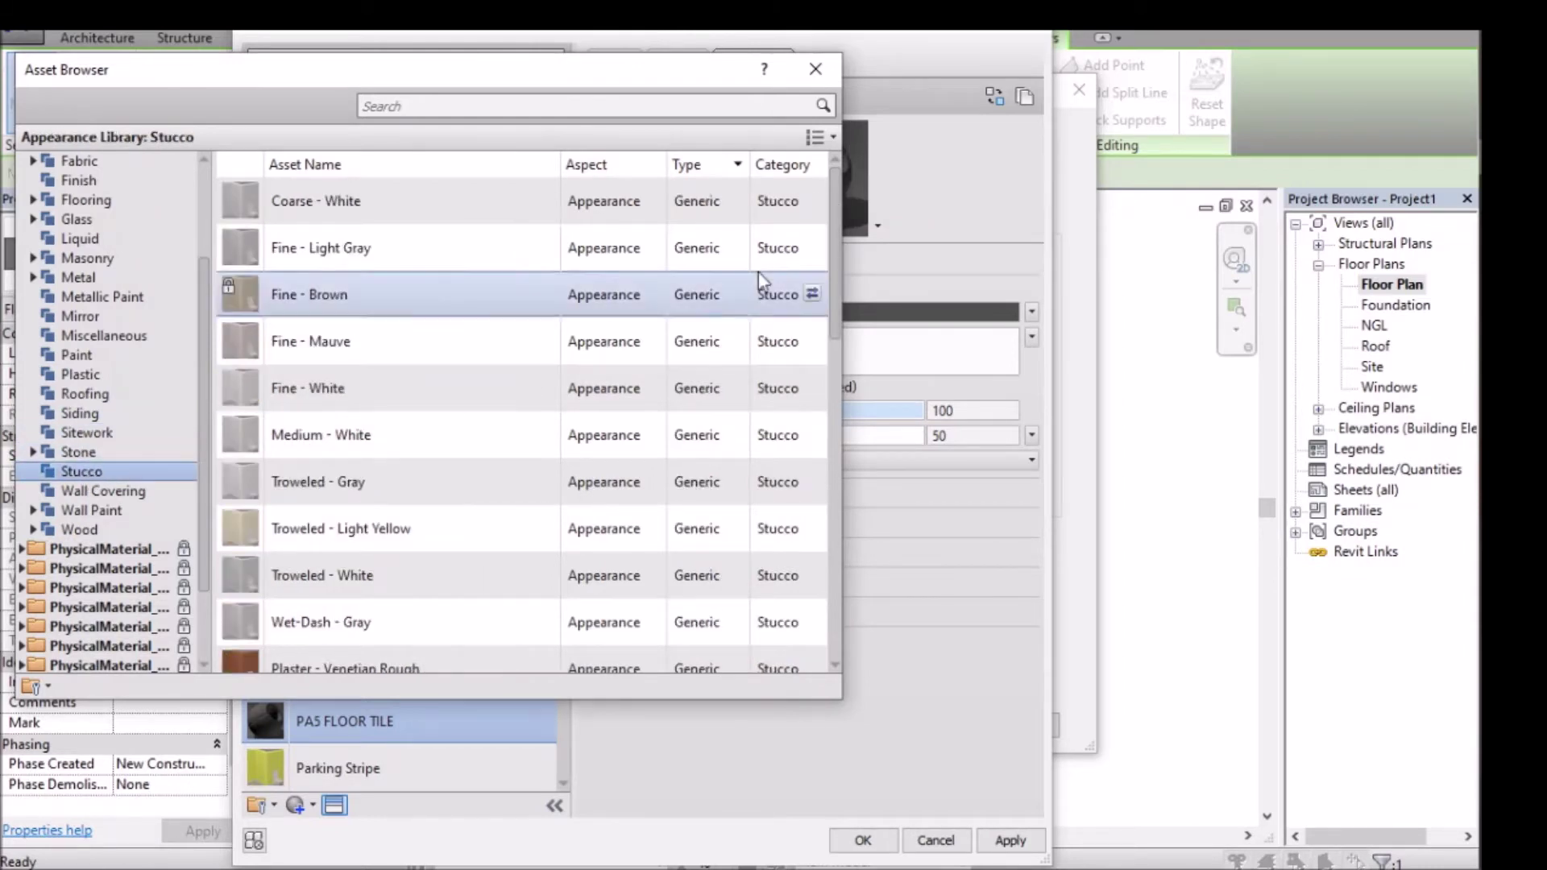
Try the Diamond - Red and Square - Dark Gray assets from the Flooring: Tile category as the material's appearance.
{"action": "left_click", "coordinate": [85, 200]}
{"action": "left_click", "coordinate": [33, 200]}
{"action": "left_click", "coordinate": [87, 262]}
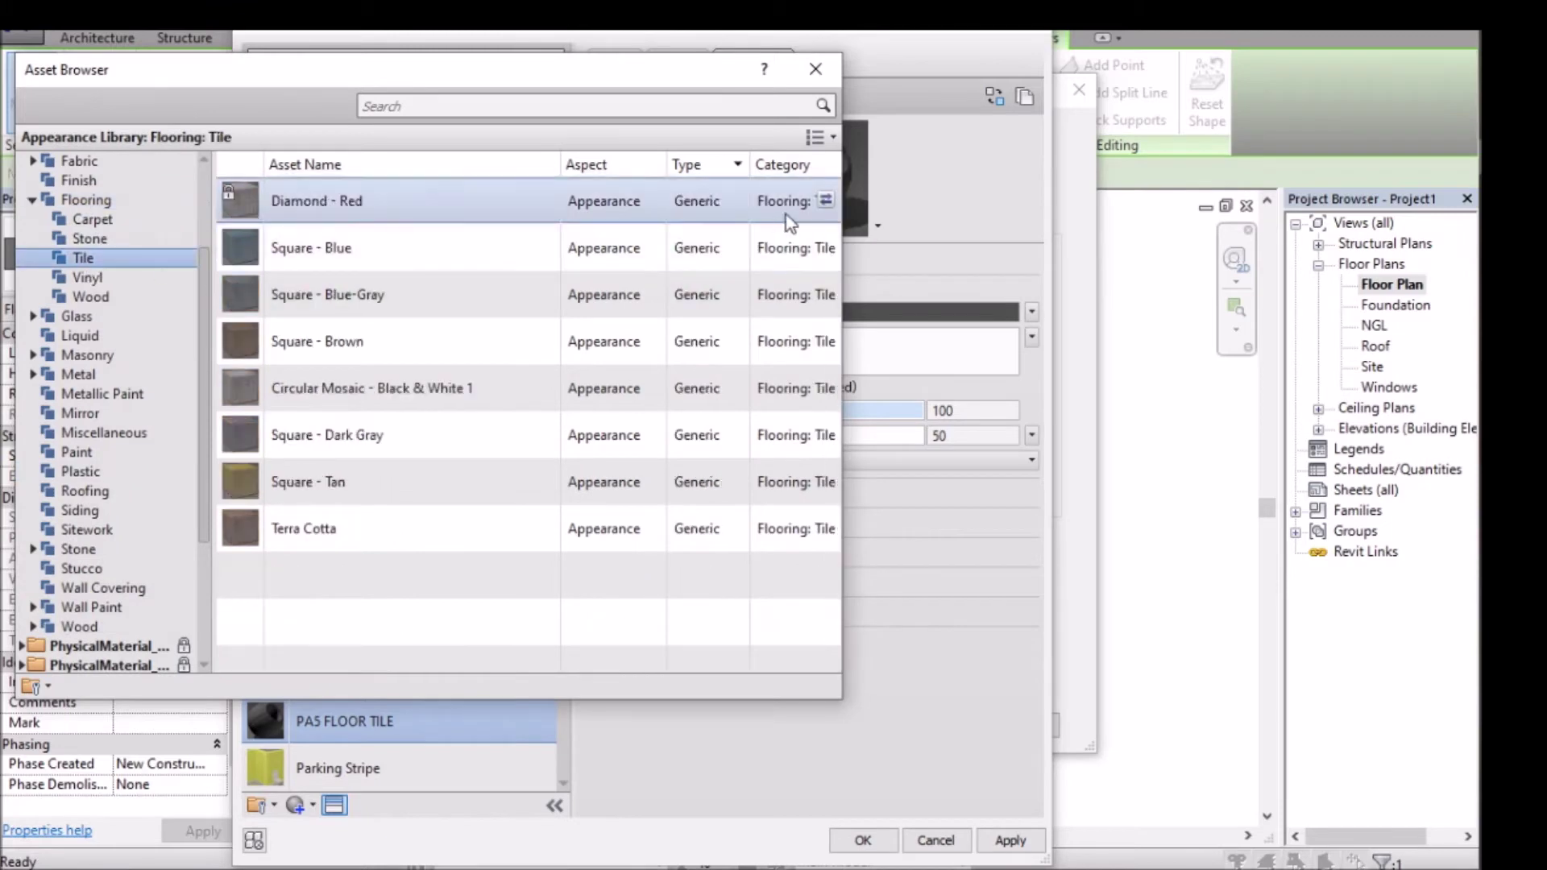
{"action": "left_click", "coordinate": [826, 200]}
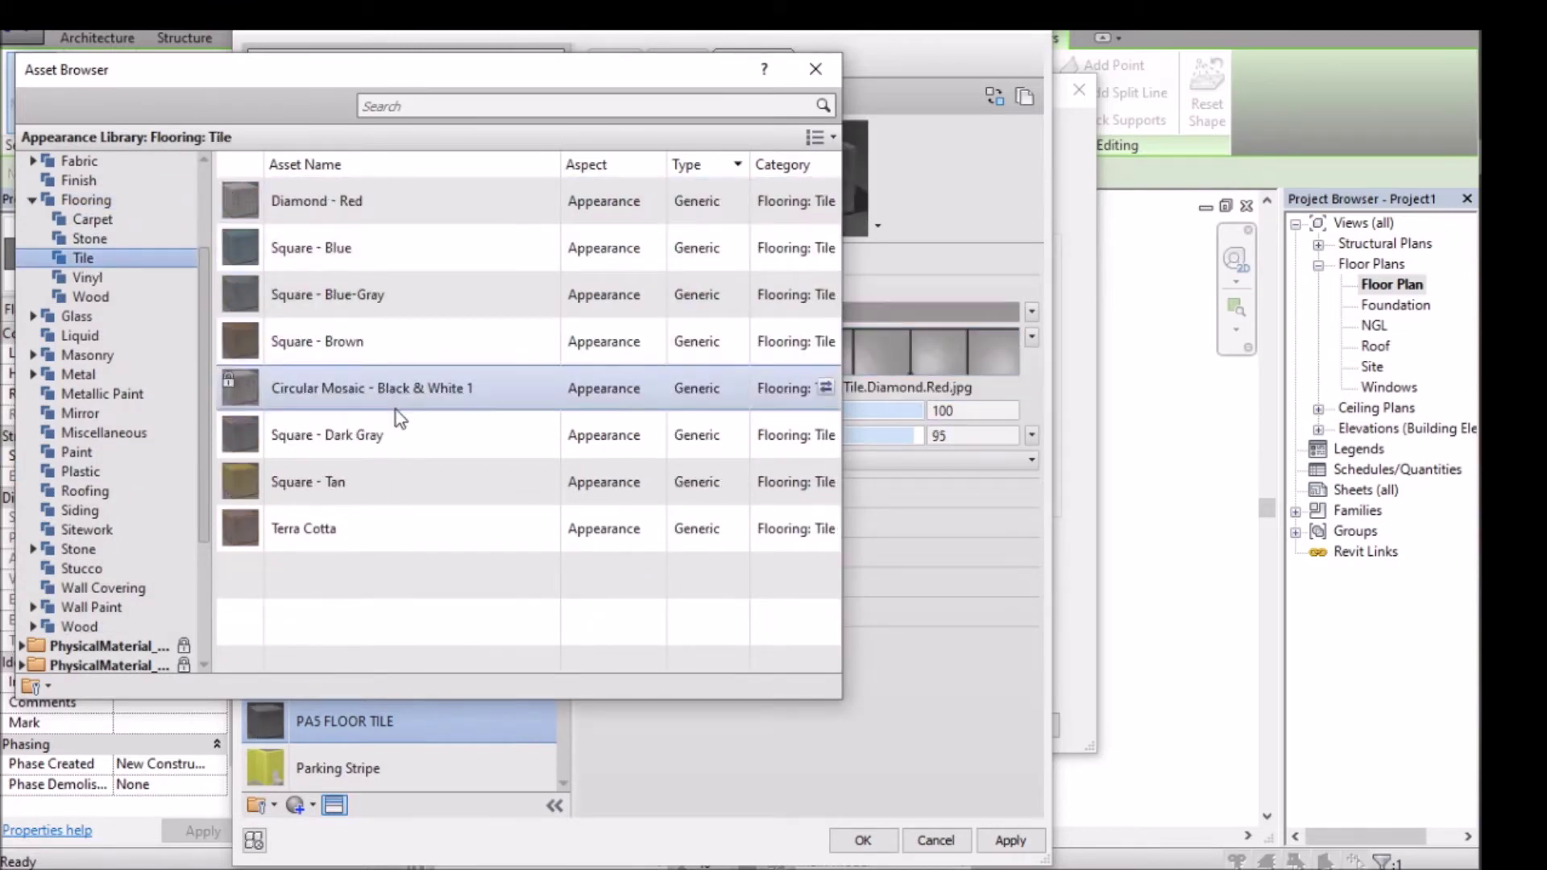
{"action": "left_click", "coordinate": [825, 435]}
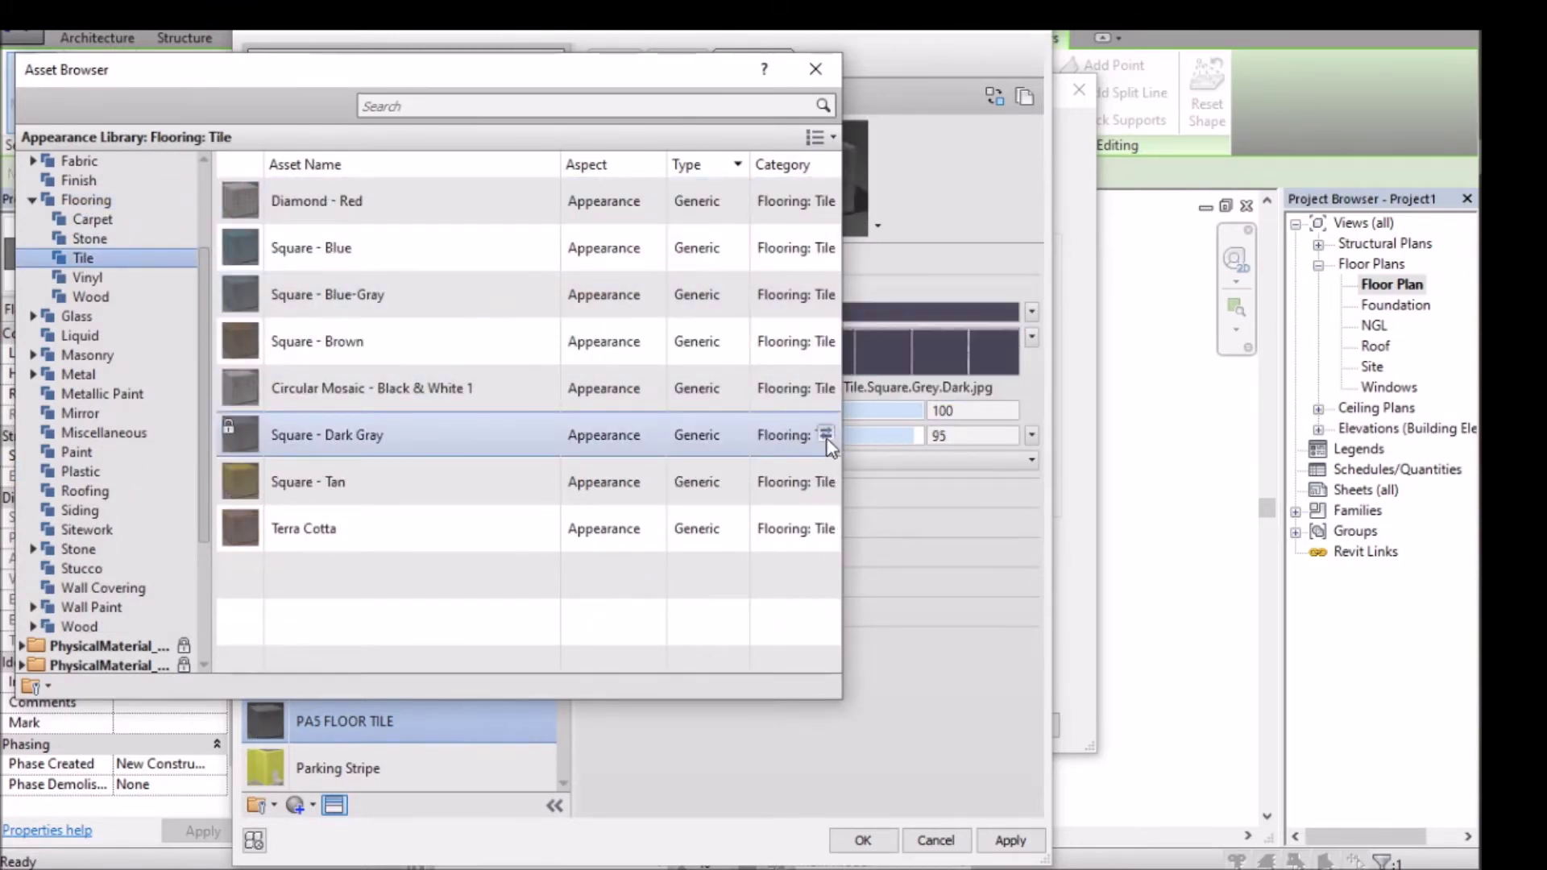
Replace the floor tile material's appearance with the Loop - Light Blue carpet asset from the Flooring category.
{"action": "left_click", "coordinate": [93, 295]}
{"action": "left_click", "coordinate": [88, 279]}
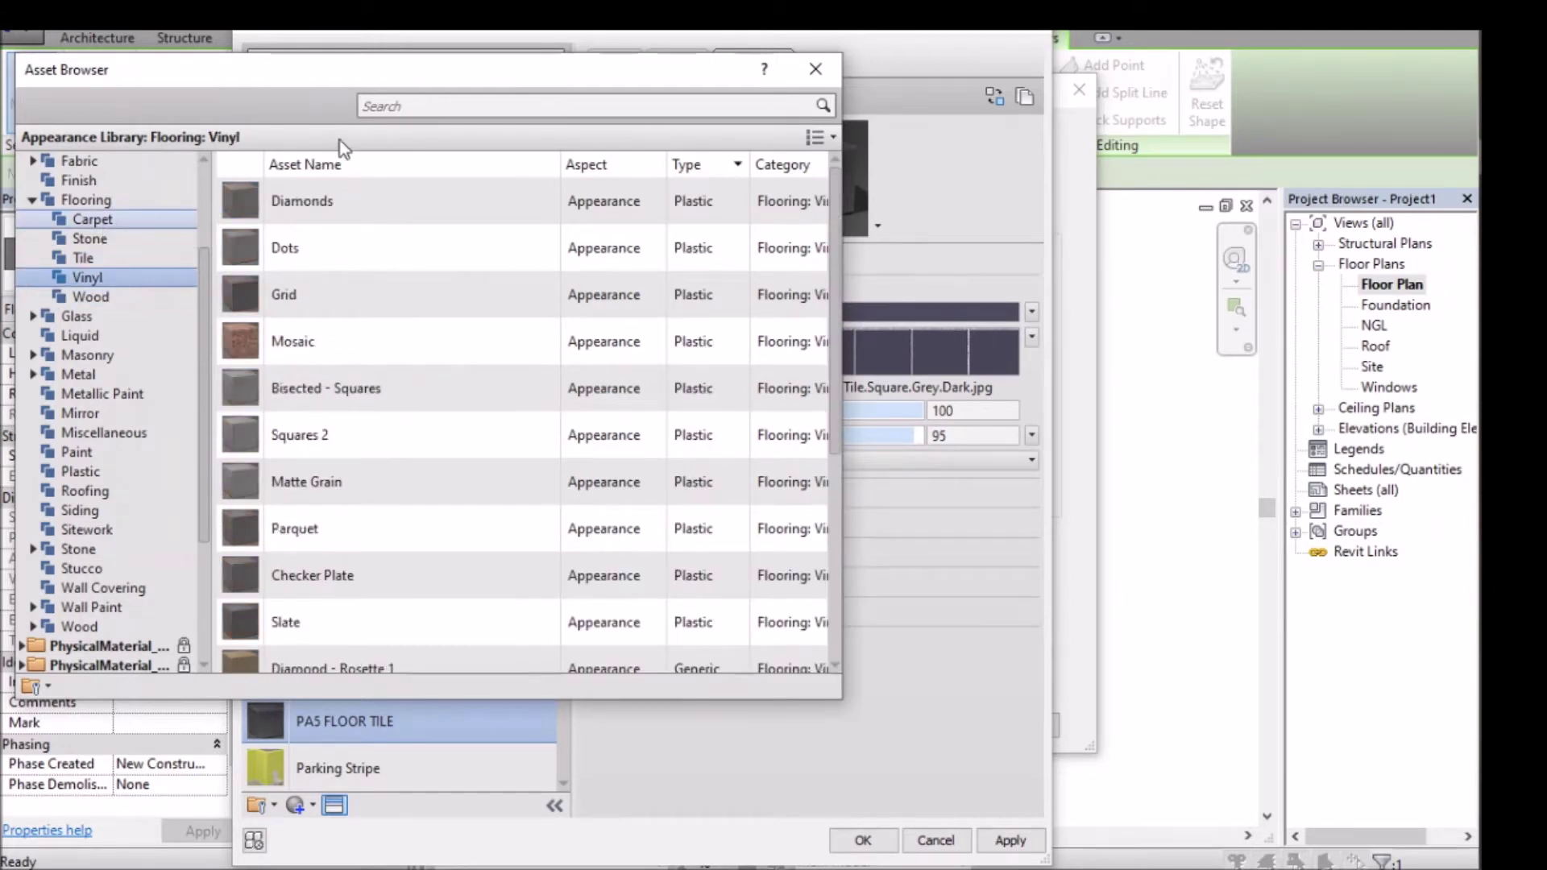
{"action": "left_click", "coordinate": [91, 219]}
{"action": "left_click", "coordinate": [813, 528]}
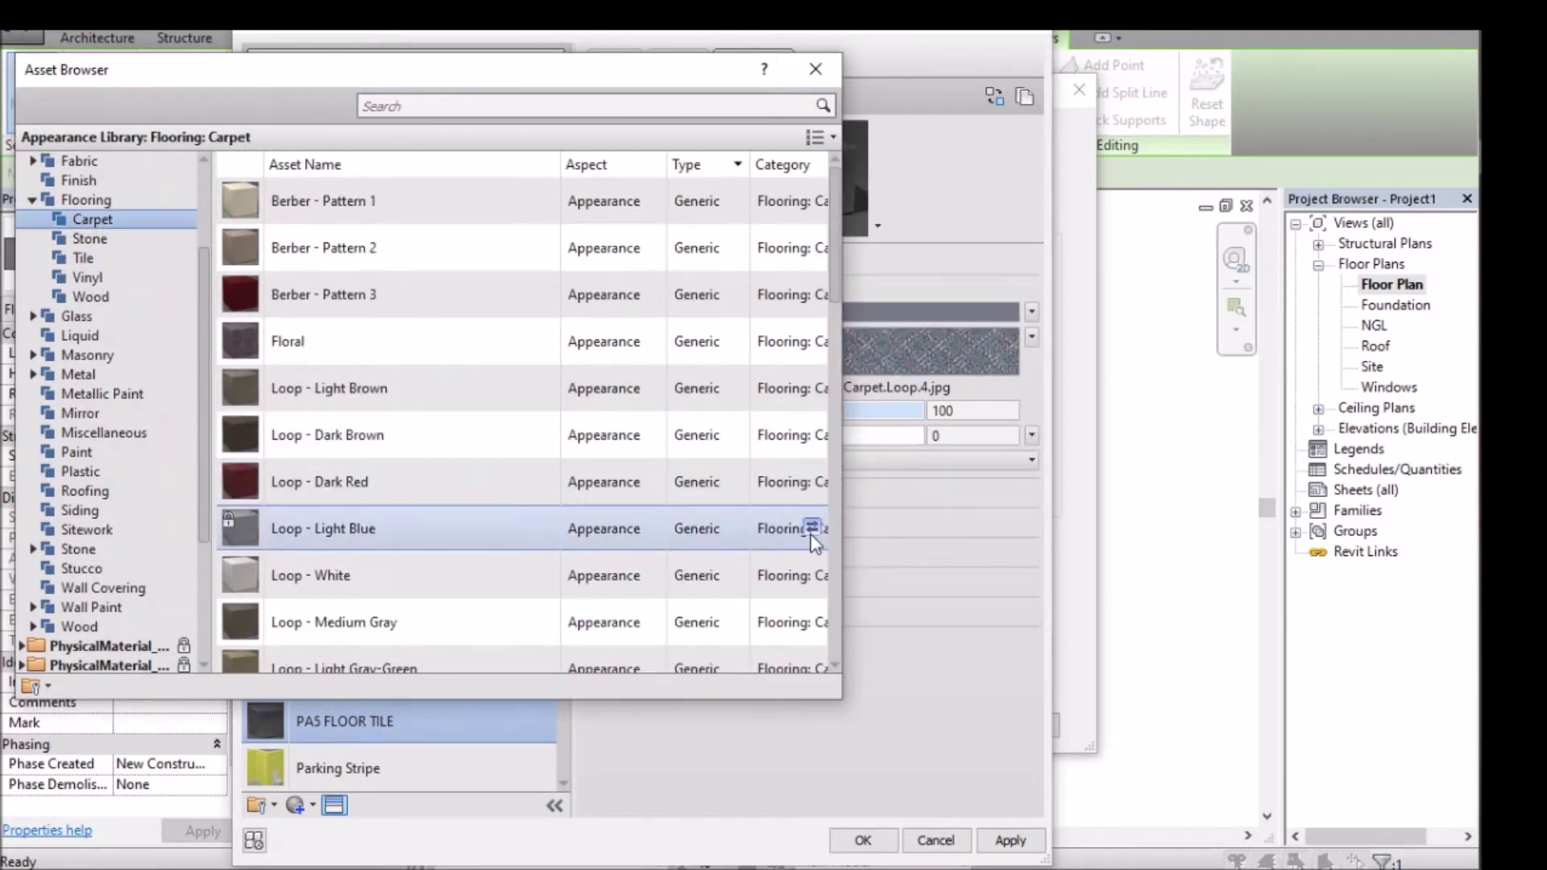
Search the assets for TILE and replace the material's appearance with the ceramic asset 1in Squares - Mosaic Blue.
{"action": "left_click", "coordinate": [403, 106]}
{"action": "type", "text": "TILW"}
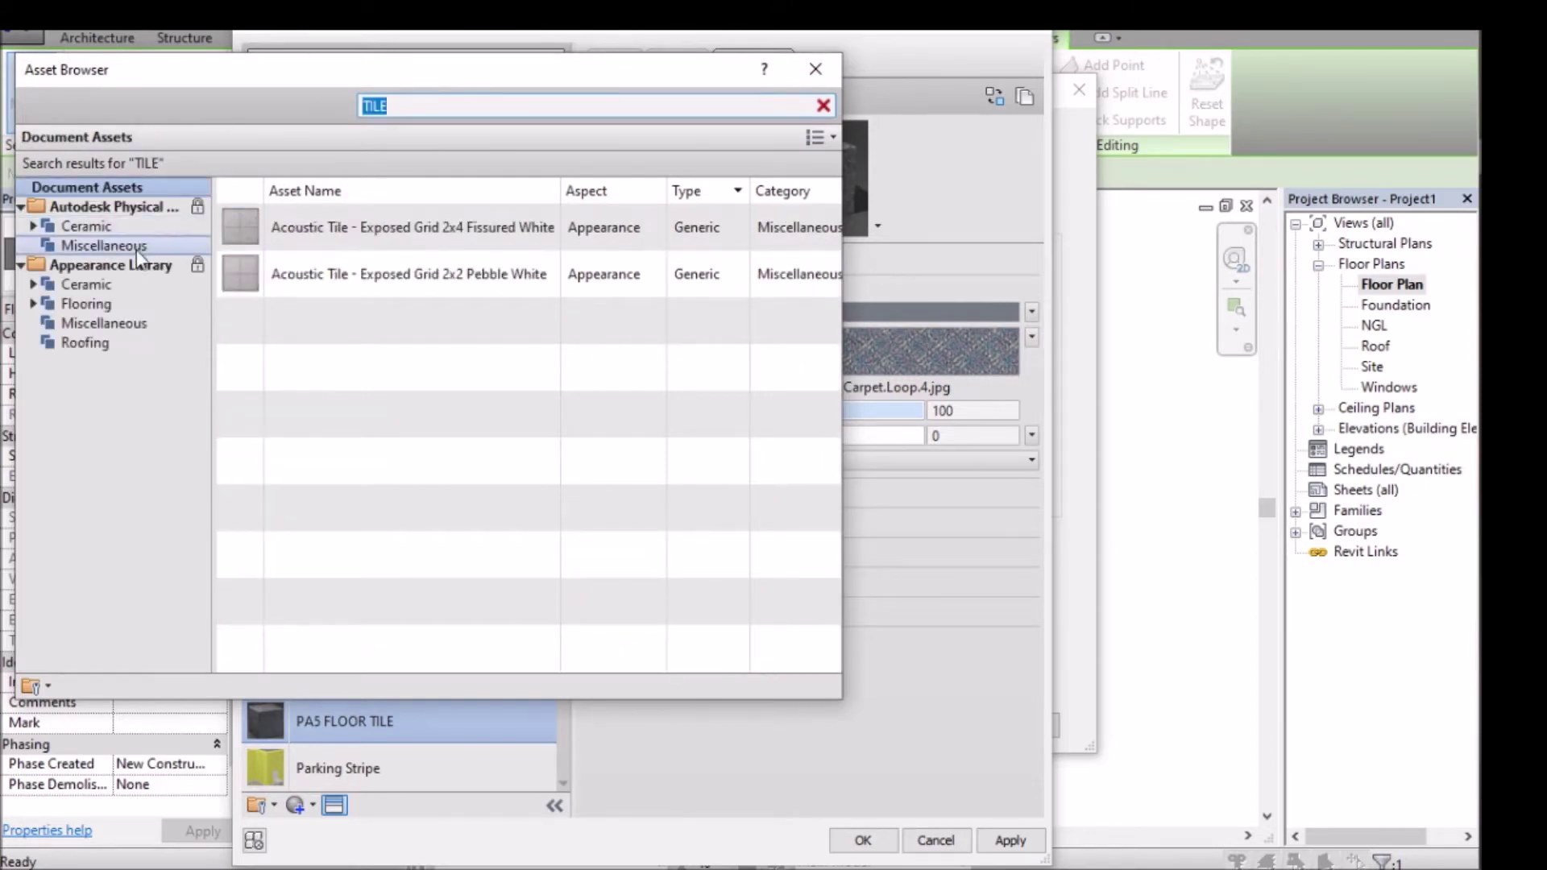
{"action": "left_click", "coordinate": [103, 345]}
{"action": "left_click", "coordinate": [105, 325]}
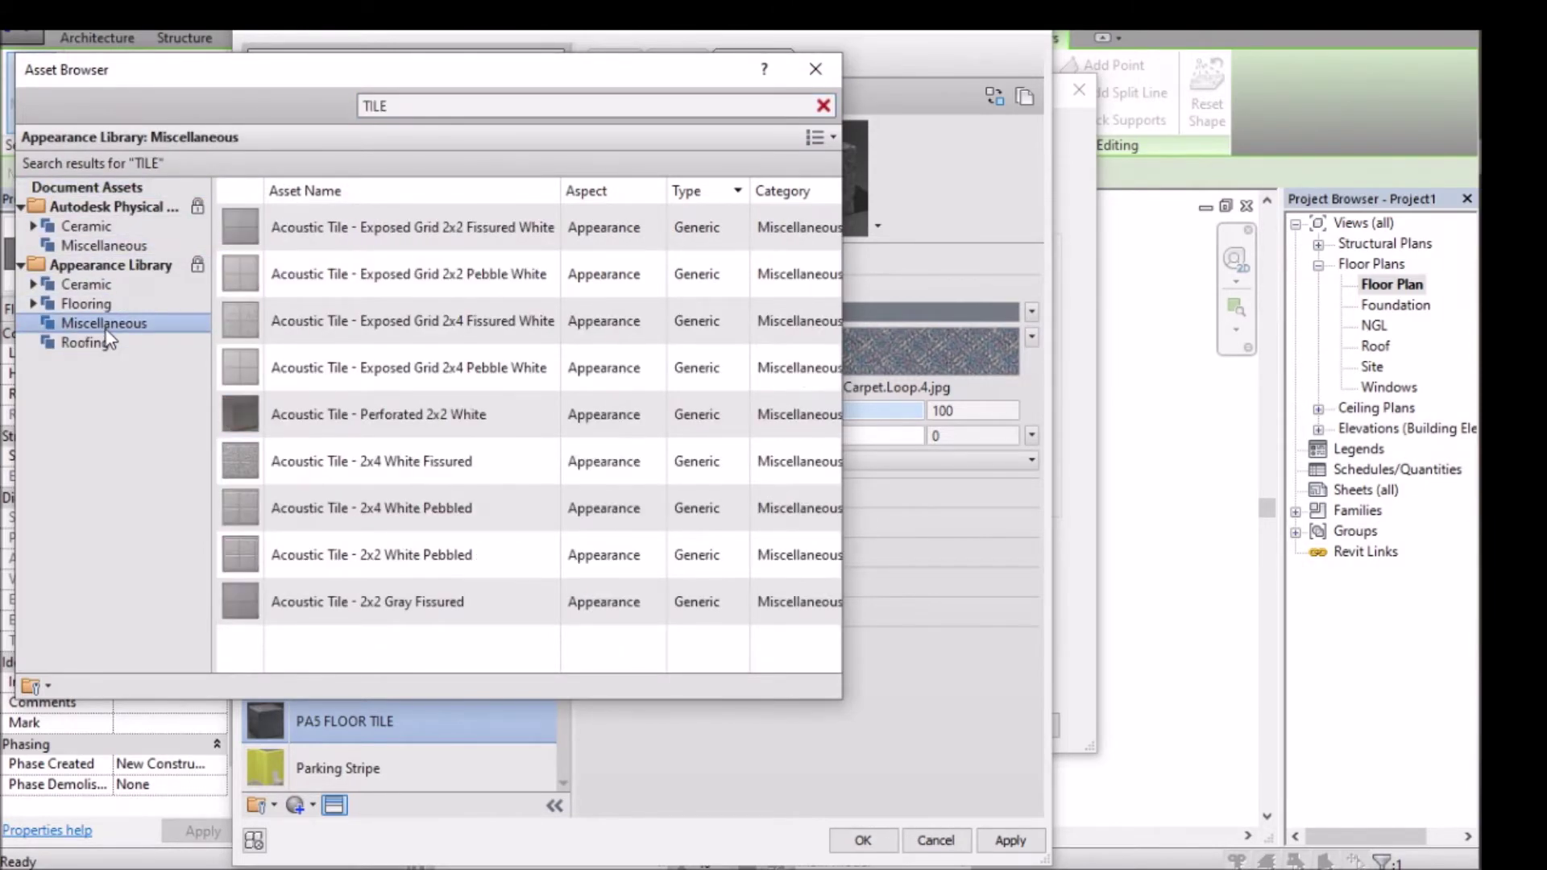
{"action": "left_click", "coordinate": [103, 305]}
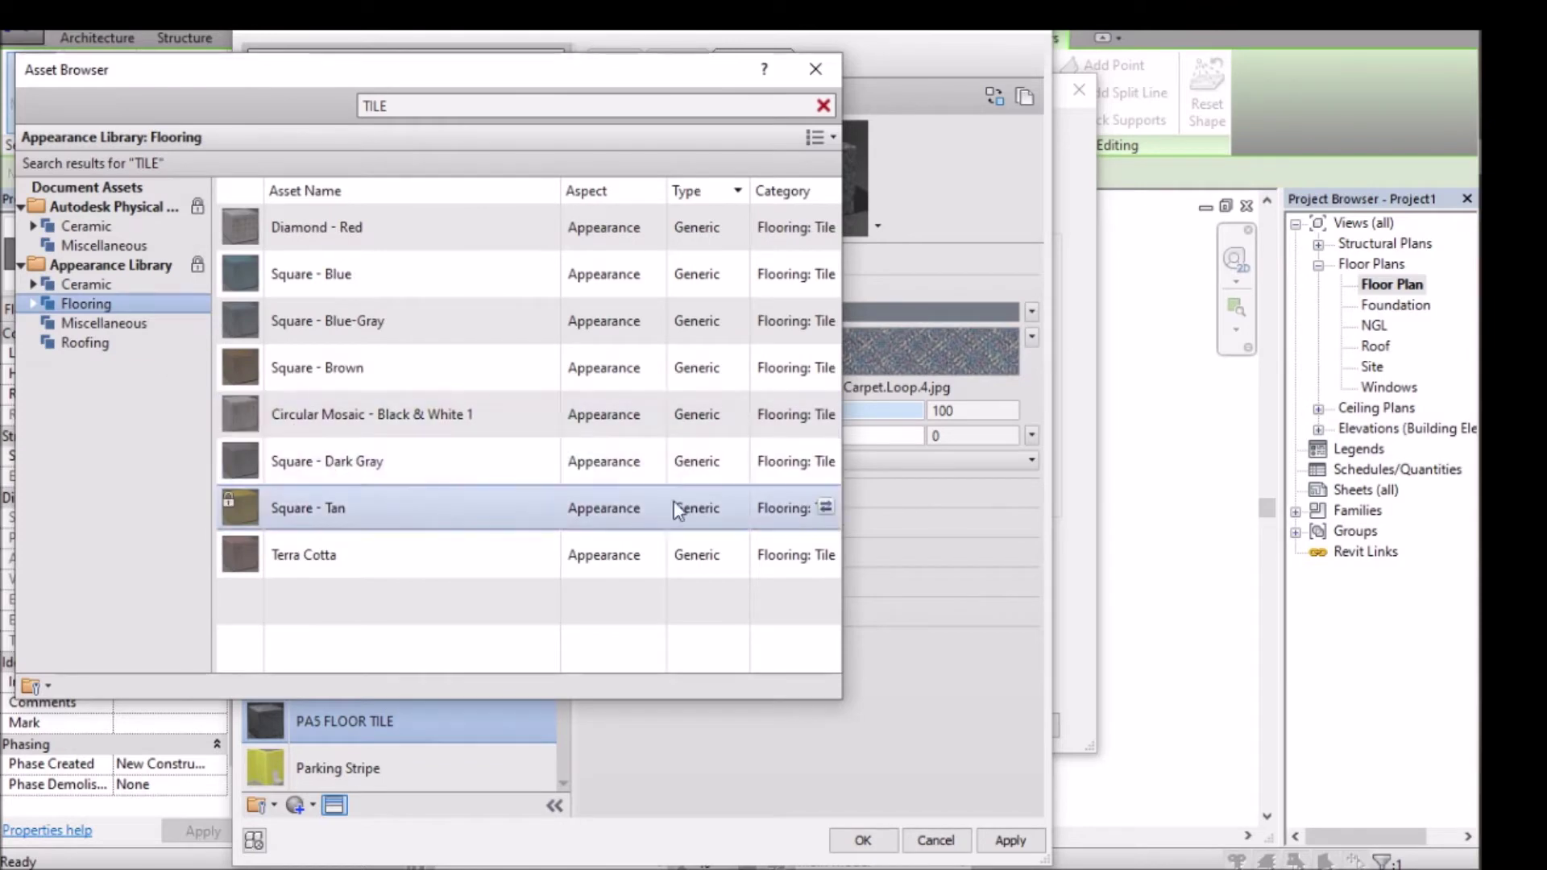
{"action": "left_click", "coordinate": [121, 285]}
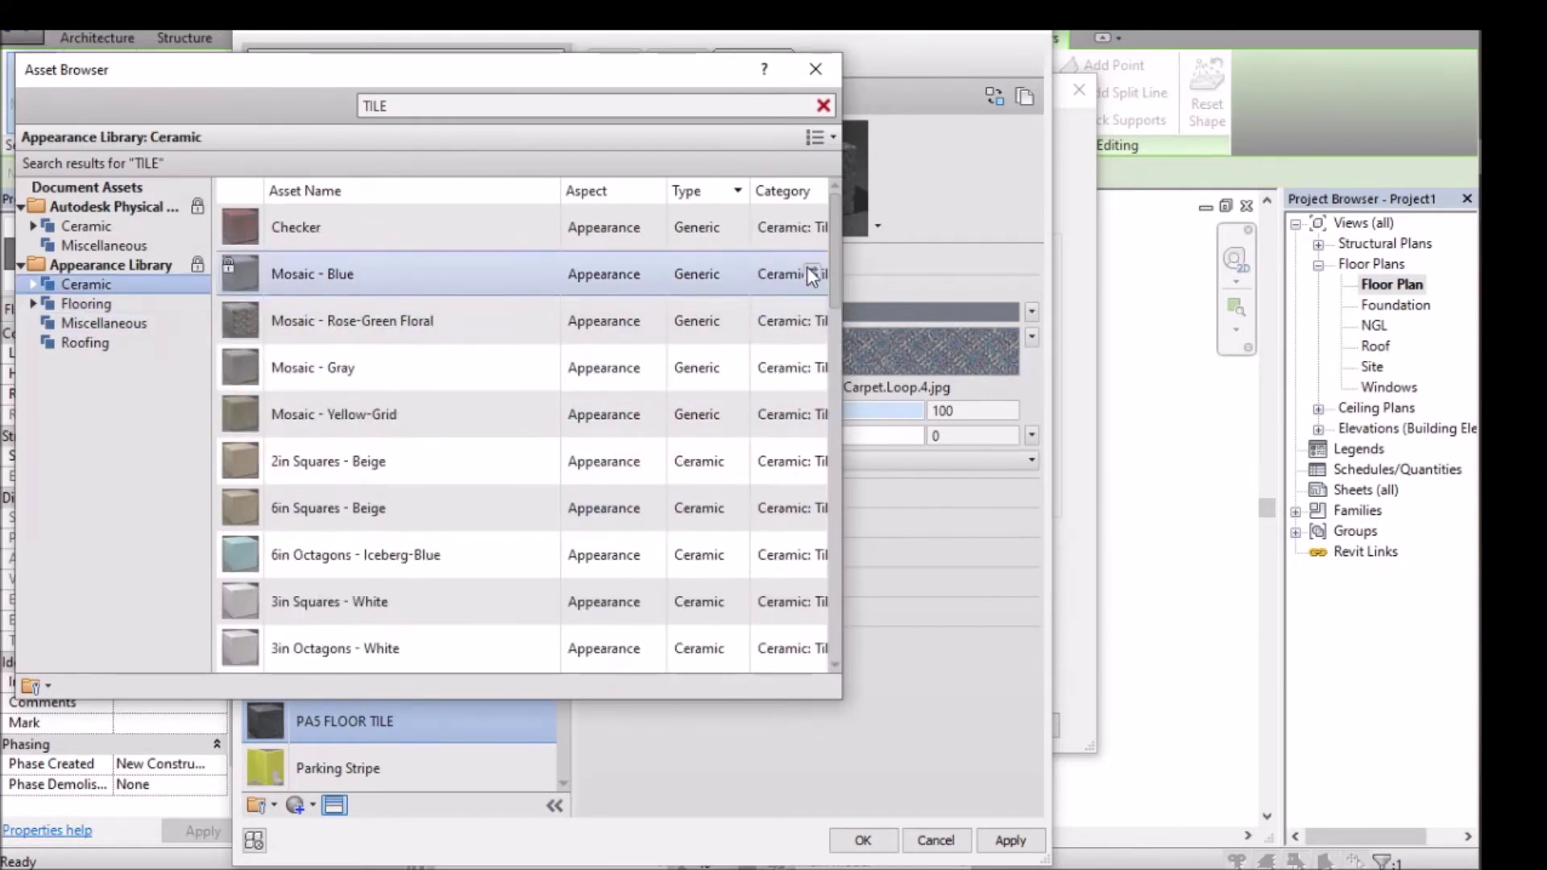
{"action": "left_click_drag", "start_coordinate": [838, 222], "coordinate": [800, 491]}
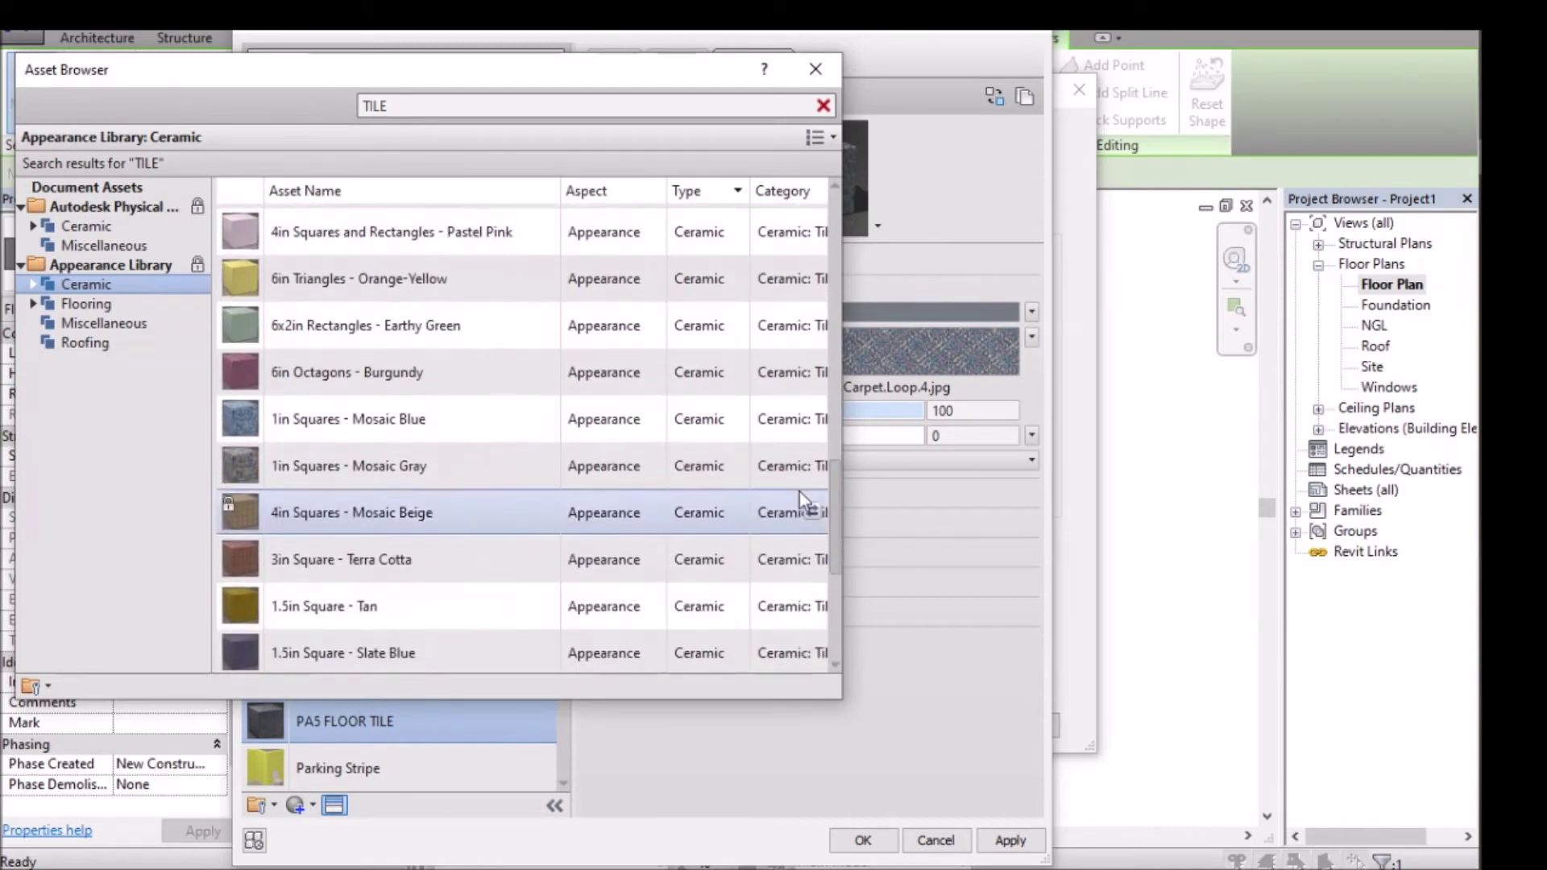
{"action": "left_click", "coordinate": [812, 418]}
Clear the TILE search and replace the appearance with Squares 2 from the Flooring category of Autodesk Physical Assets.
{"action": "left_click_drag", "start_coordinate": [837, 544], "coordinate": [820, 242]}
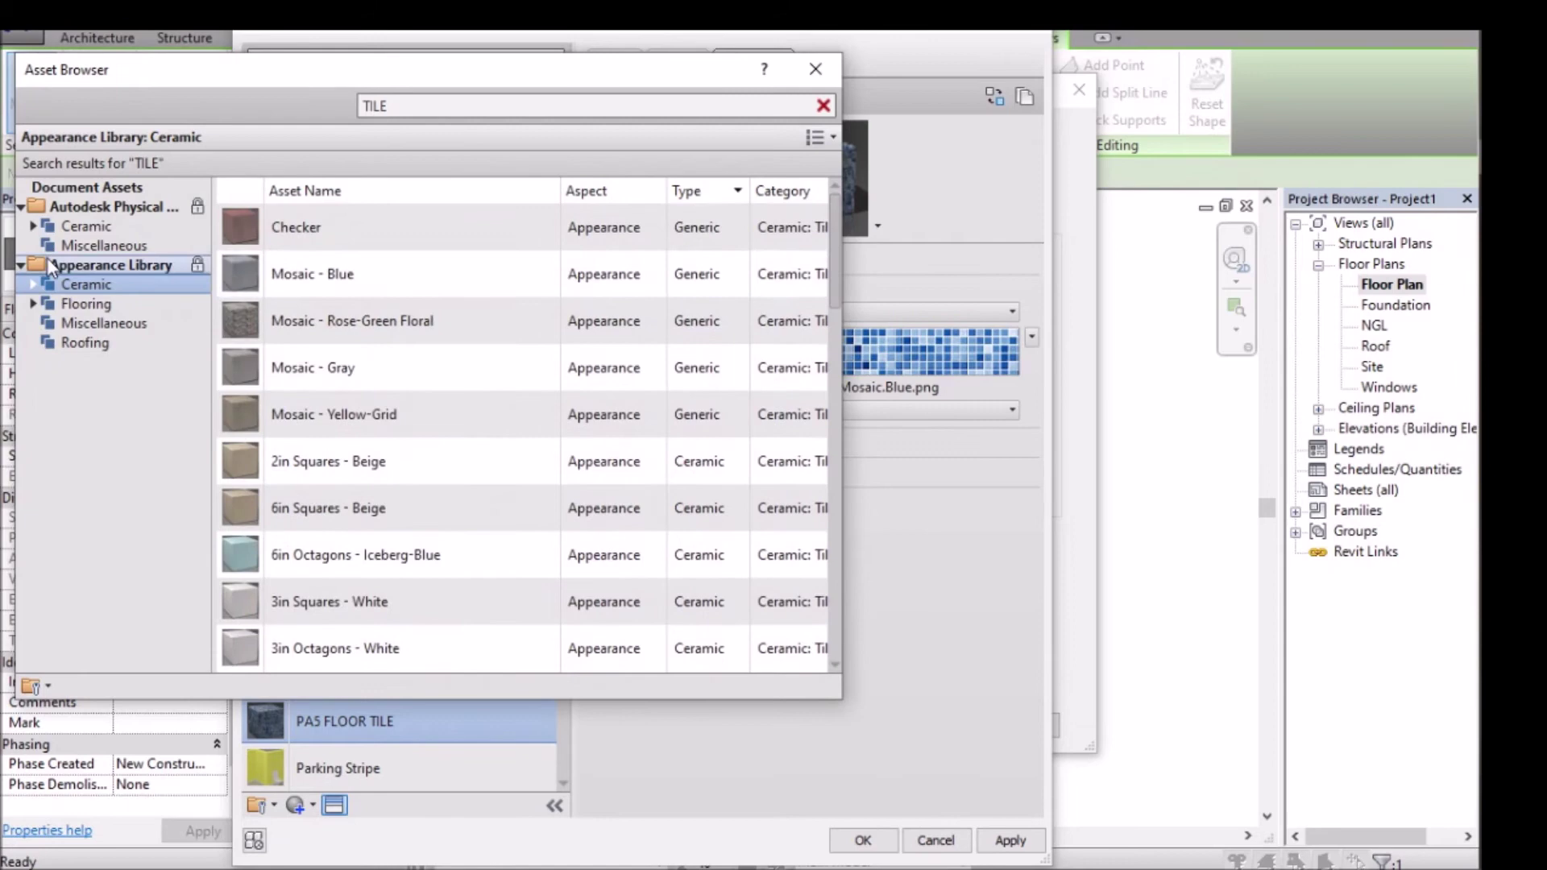
{"action": "left_click", "coordinate": [103, 244]}
{"action": "left_click", "coordinate": [86, 226]}
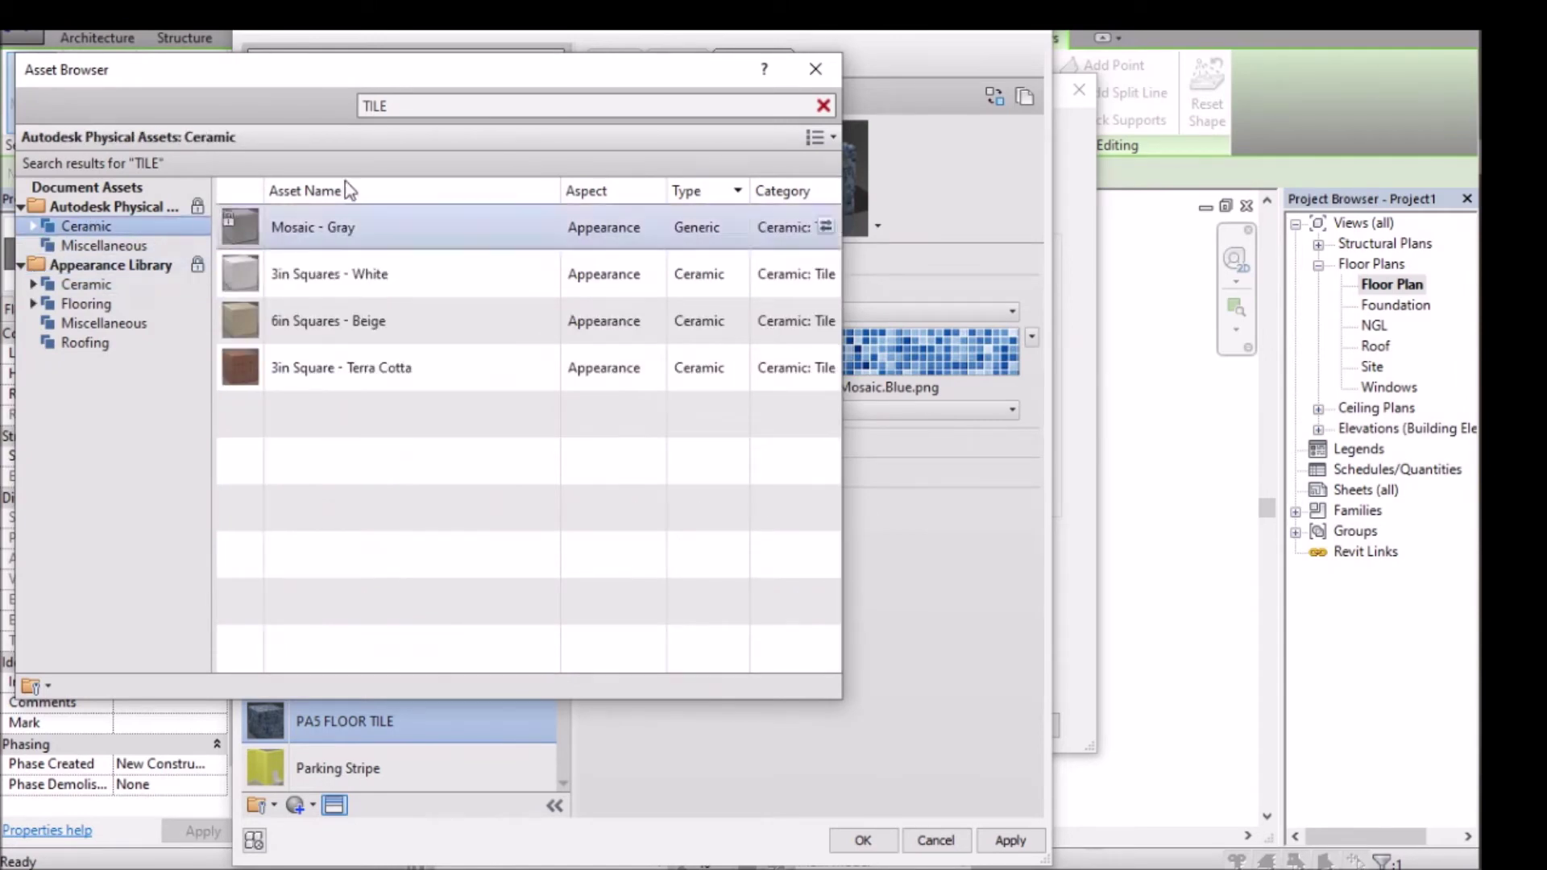
{"action": "left_click", "coordinate": [823, 106]}
{"action": "left_click", "coordinate": [88, 238]}
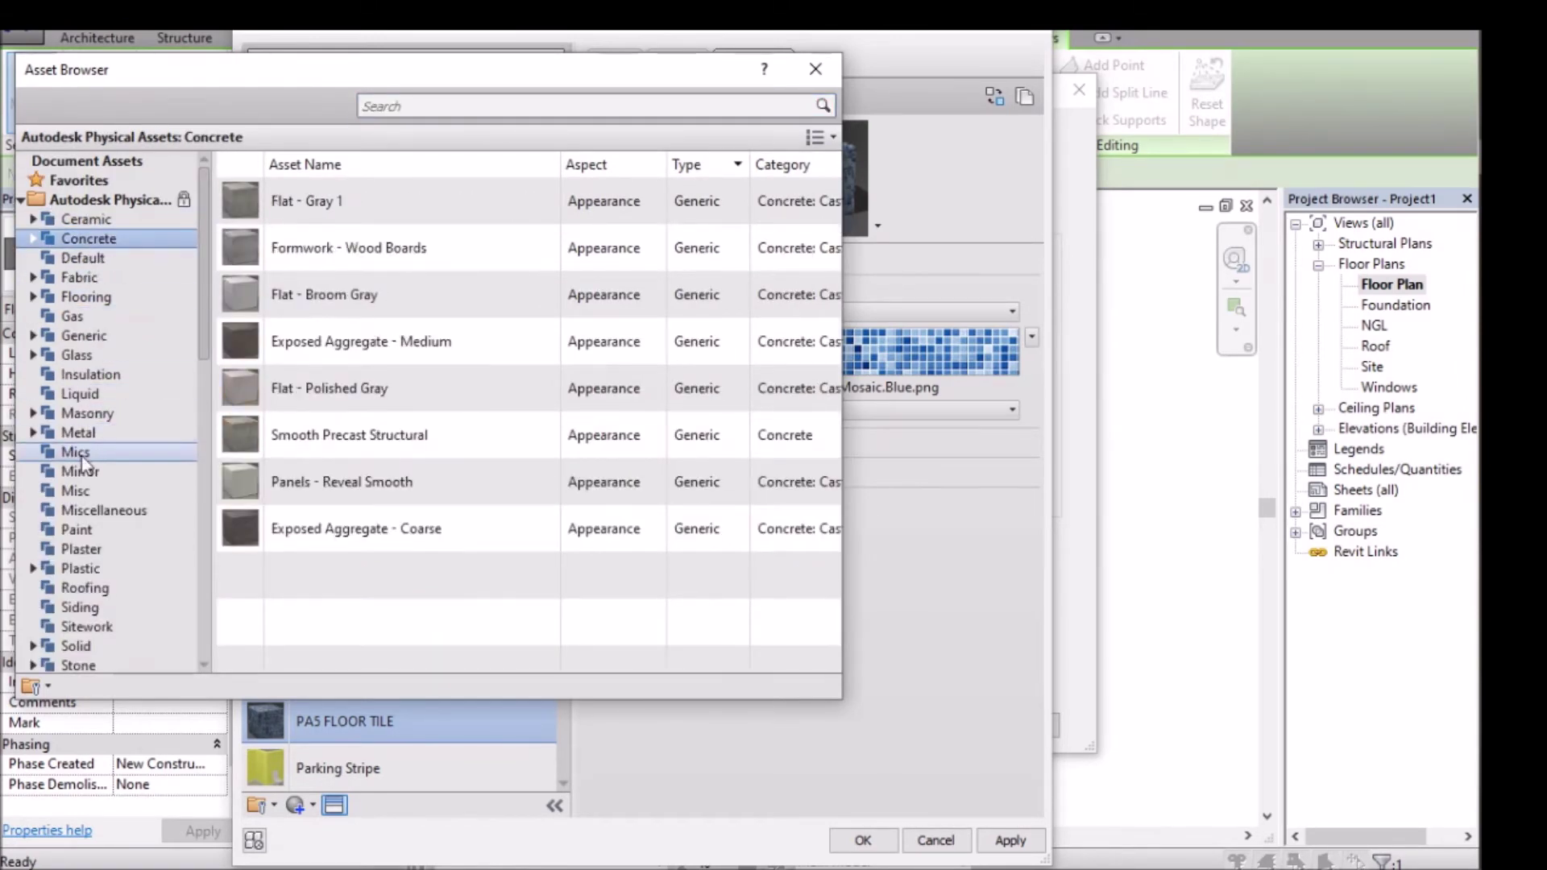
{"action": "left_click", "coordinate": [113, 220]}
{"action": "left_click", "coordinate": [114, 297]}
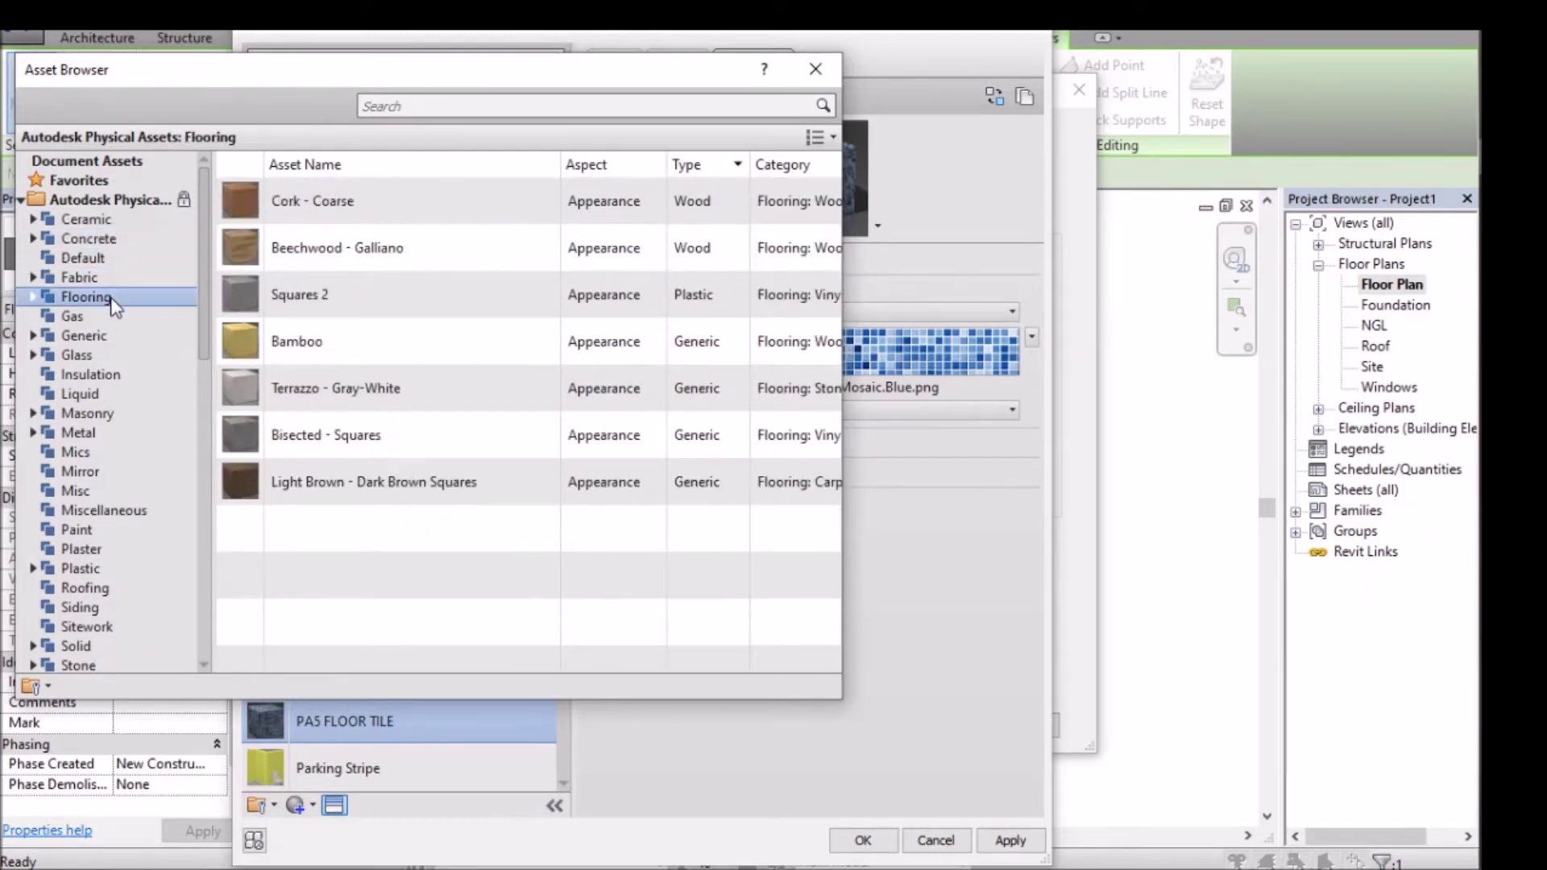
{"action": "left_click", "coordinate": [826, 296]}
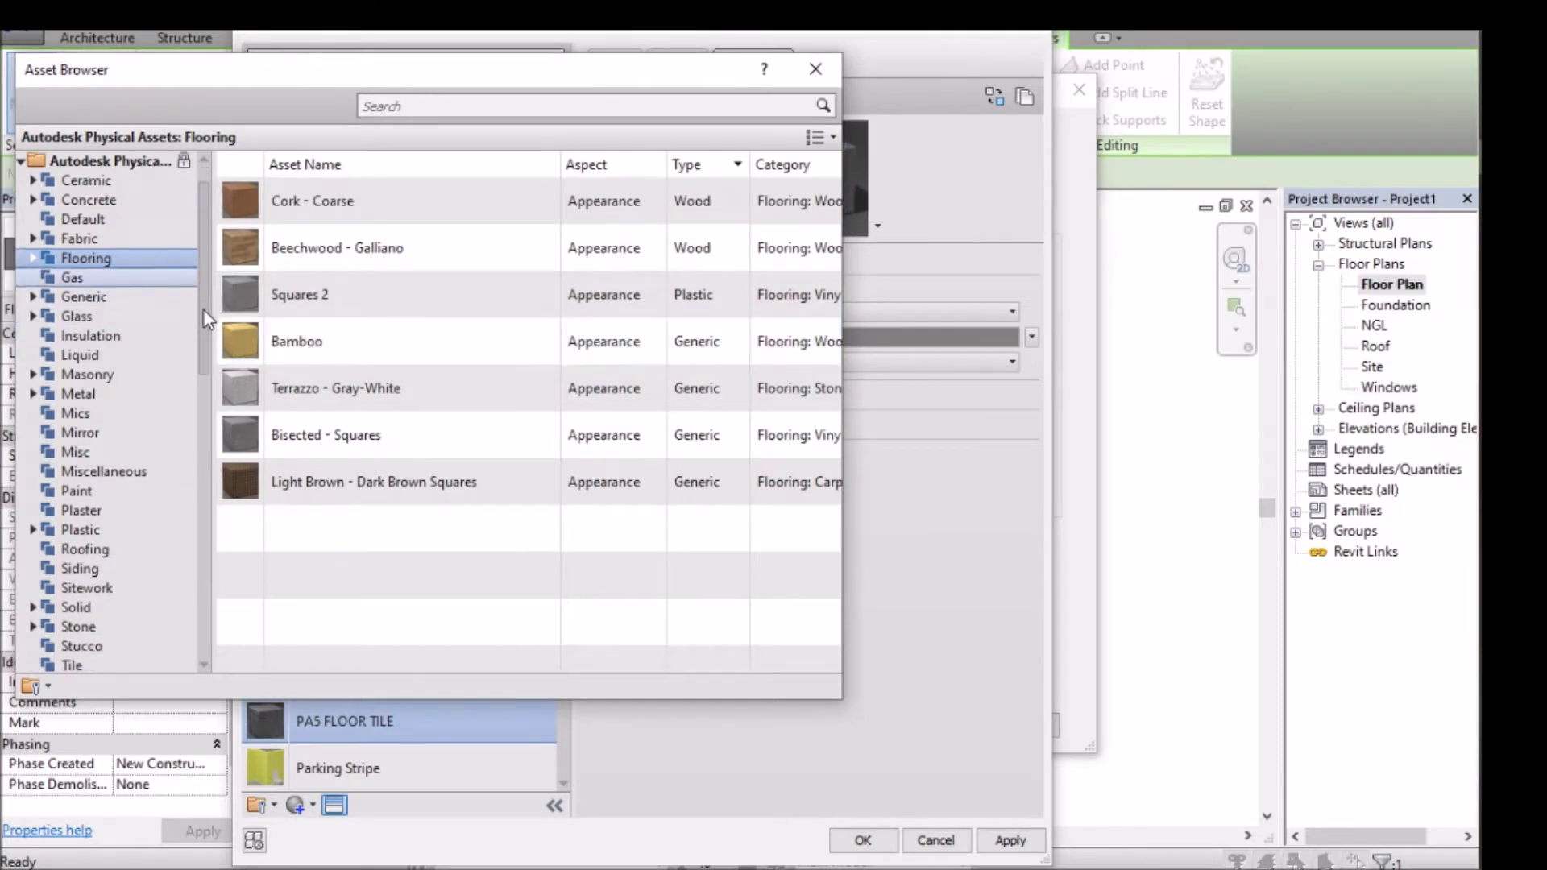
Replace the PA5 FLOOR TILE material's appearance with Marble - White-Green from the Appearance Library's Flooring category.
{"action": "scroll", "coordinate": [201, 313], "scroll_direction": "down", "scroll_amount": 2}
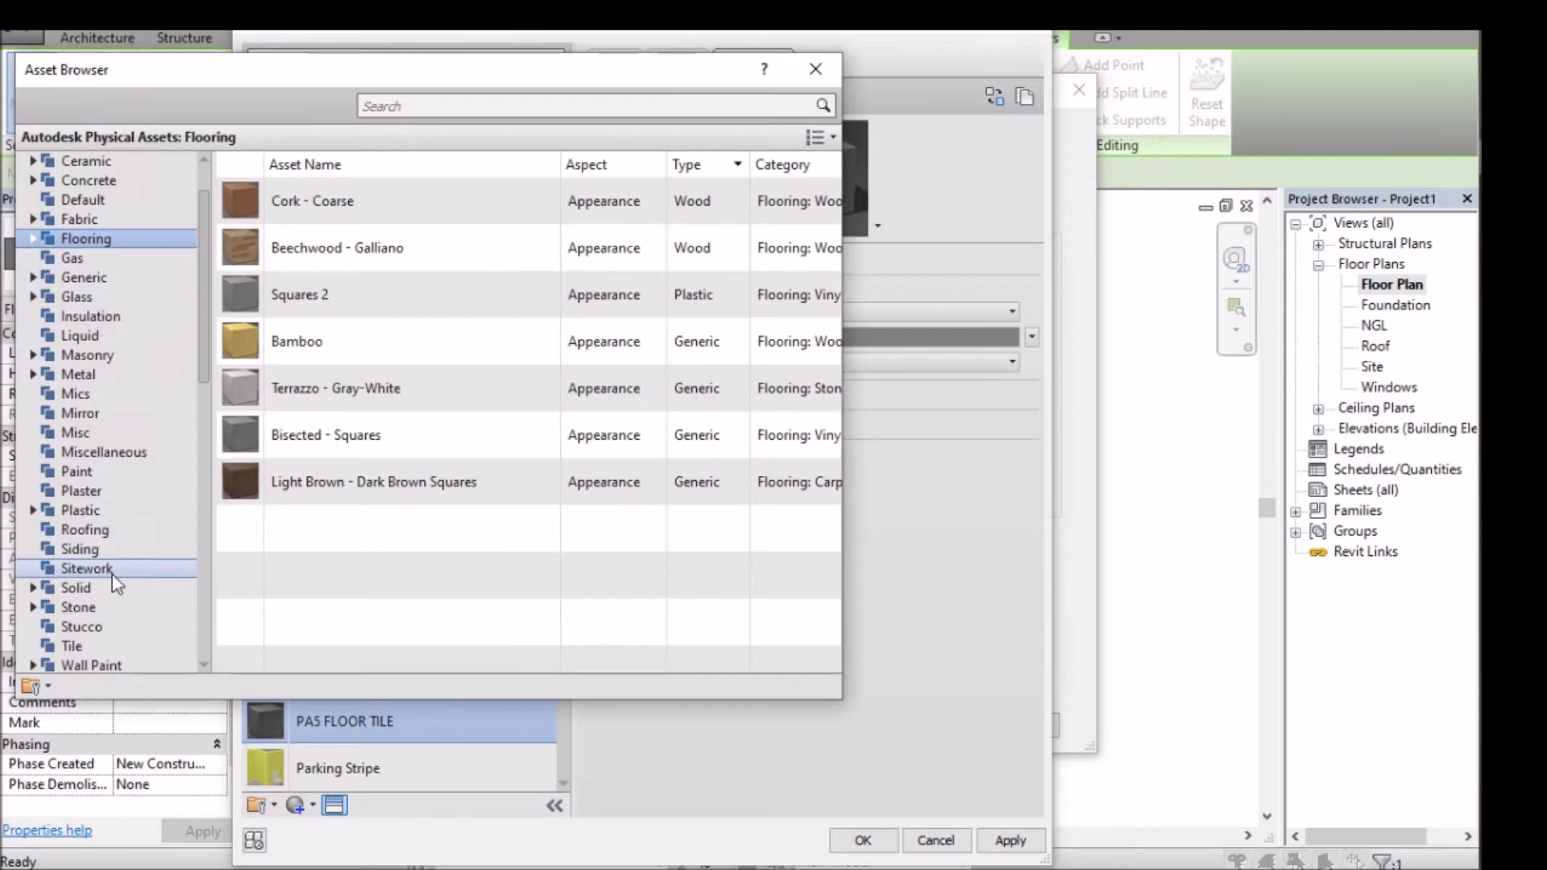
{"action": "left_click", "coordinate": [111, 647]}
{"action": "left_click", "coordinate": [121, 628]}
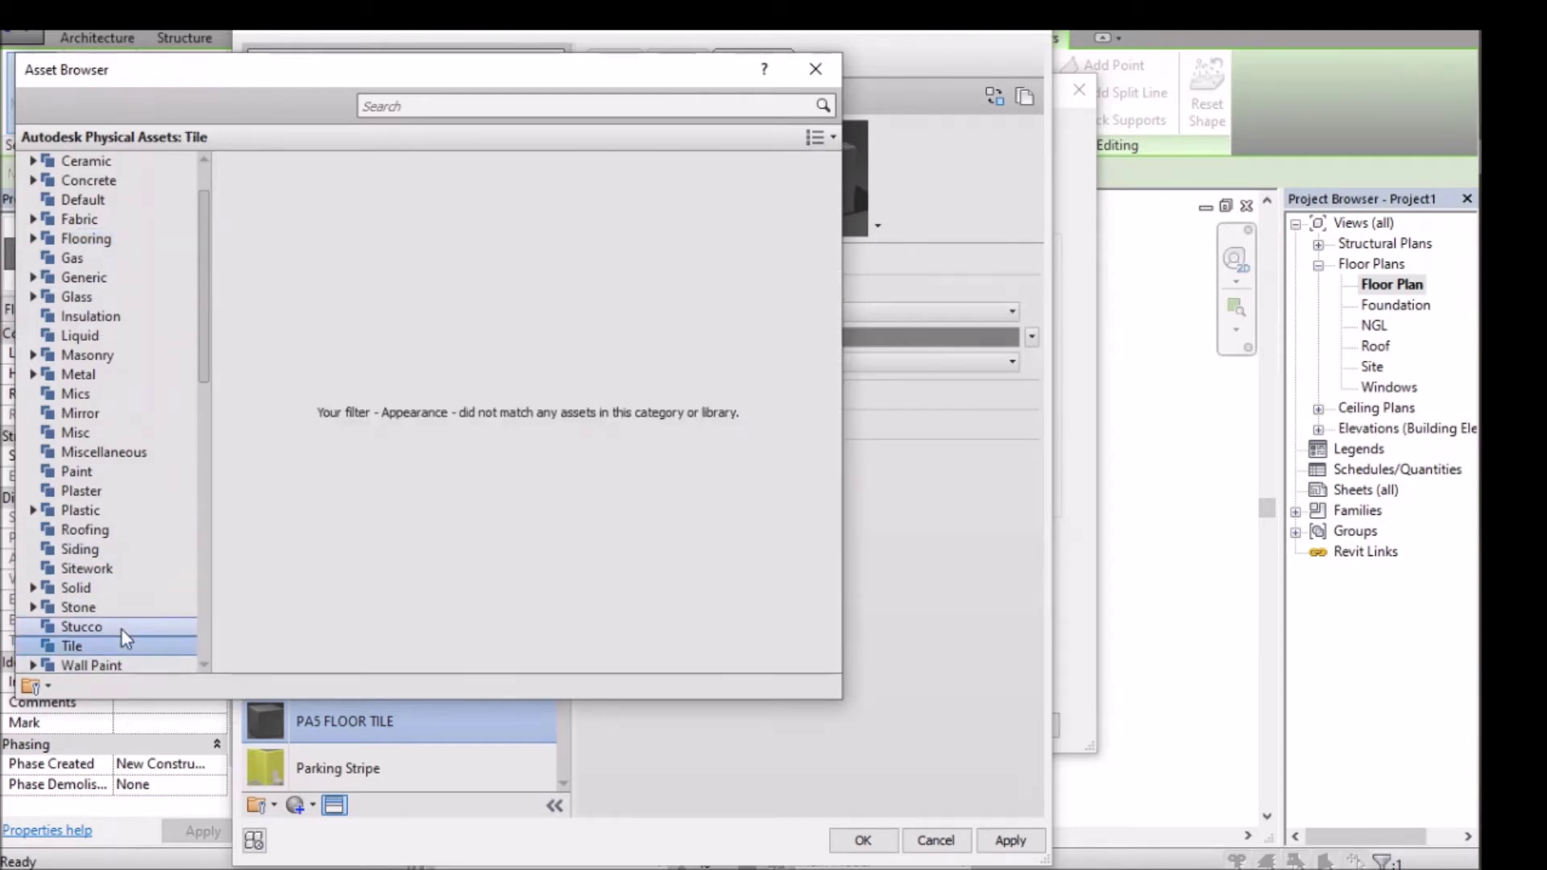
{"action": "scroll", "coordinate": [203, 182], "scroll_direction": "up", "scroll_amount": 1}
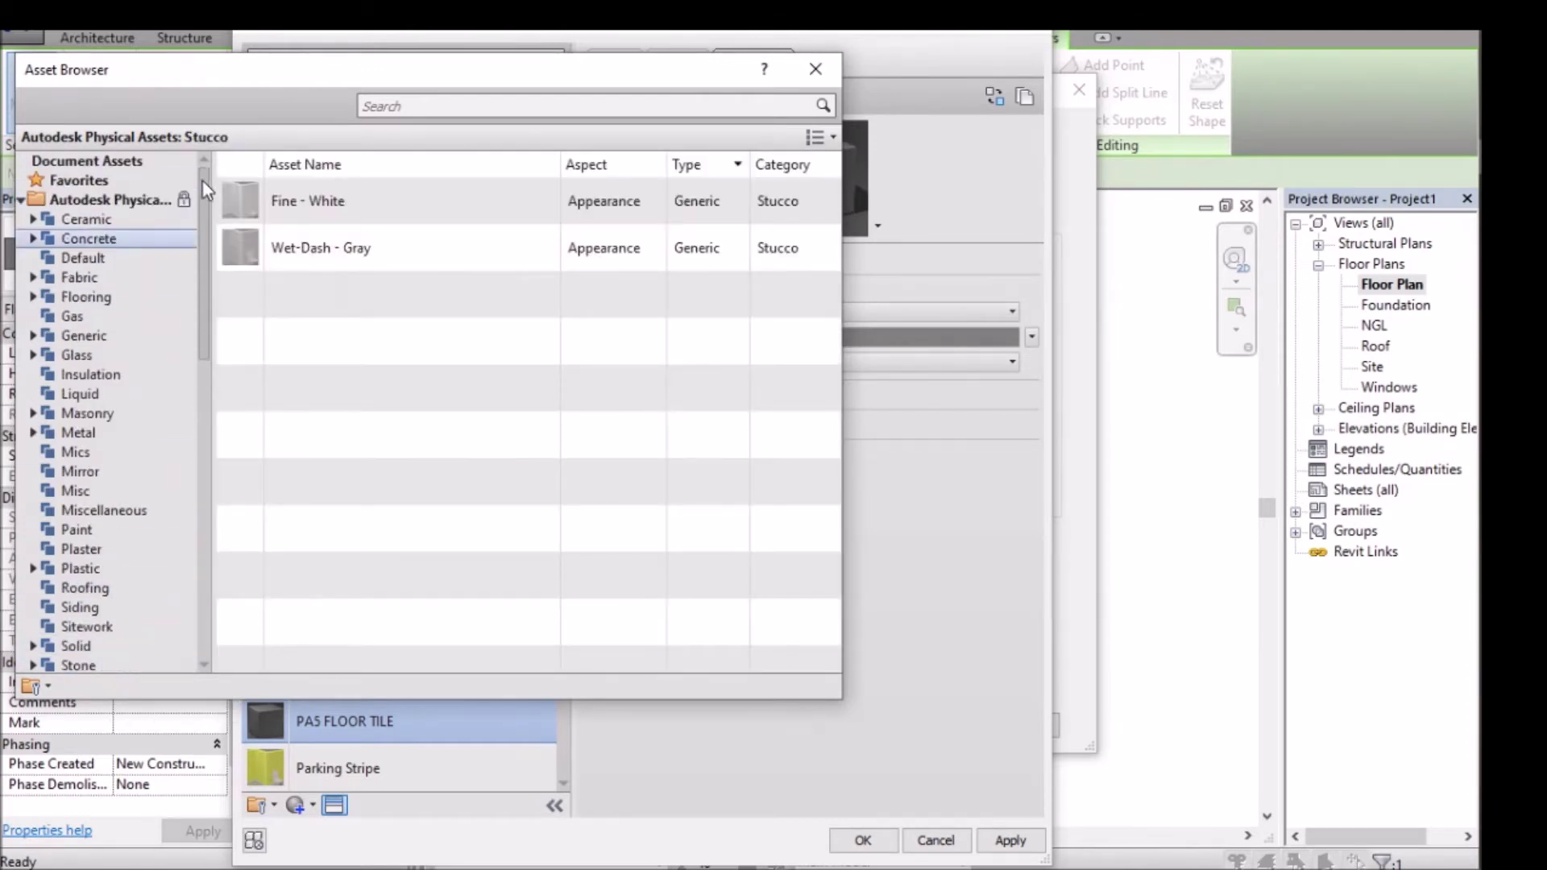
{"action": "left_click", "coordinate": [21, 200]}
{"action": "left_click", "coordinate": [83, 277]}
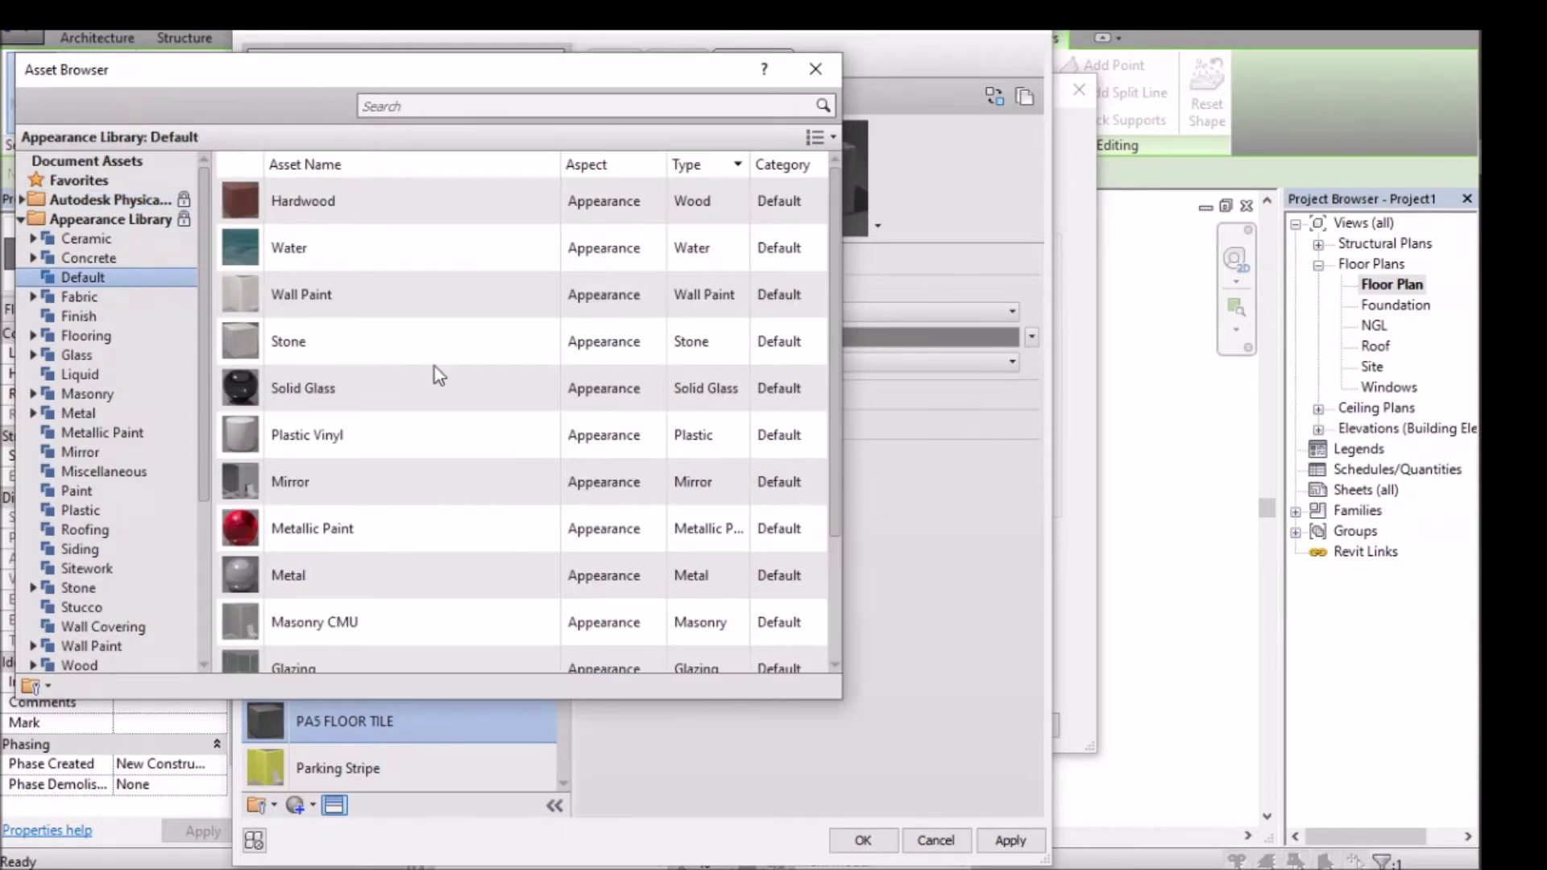
{"action": "left_click", "coordinate": [87, 335]}
{"action": "left_click_drag", "start_coordinate": [829, 182], "coordinate": [825, 435]}
{"action": "left_click", "coordinate": [813, 291]}
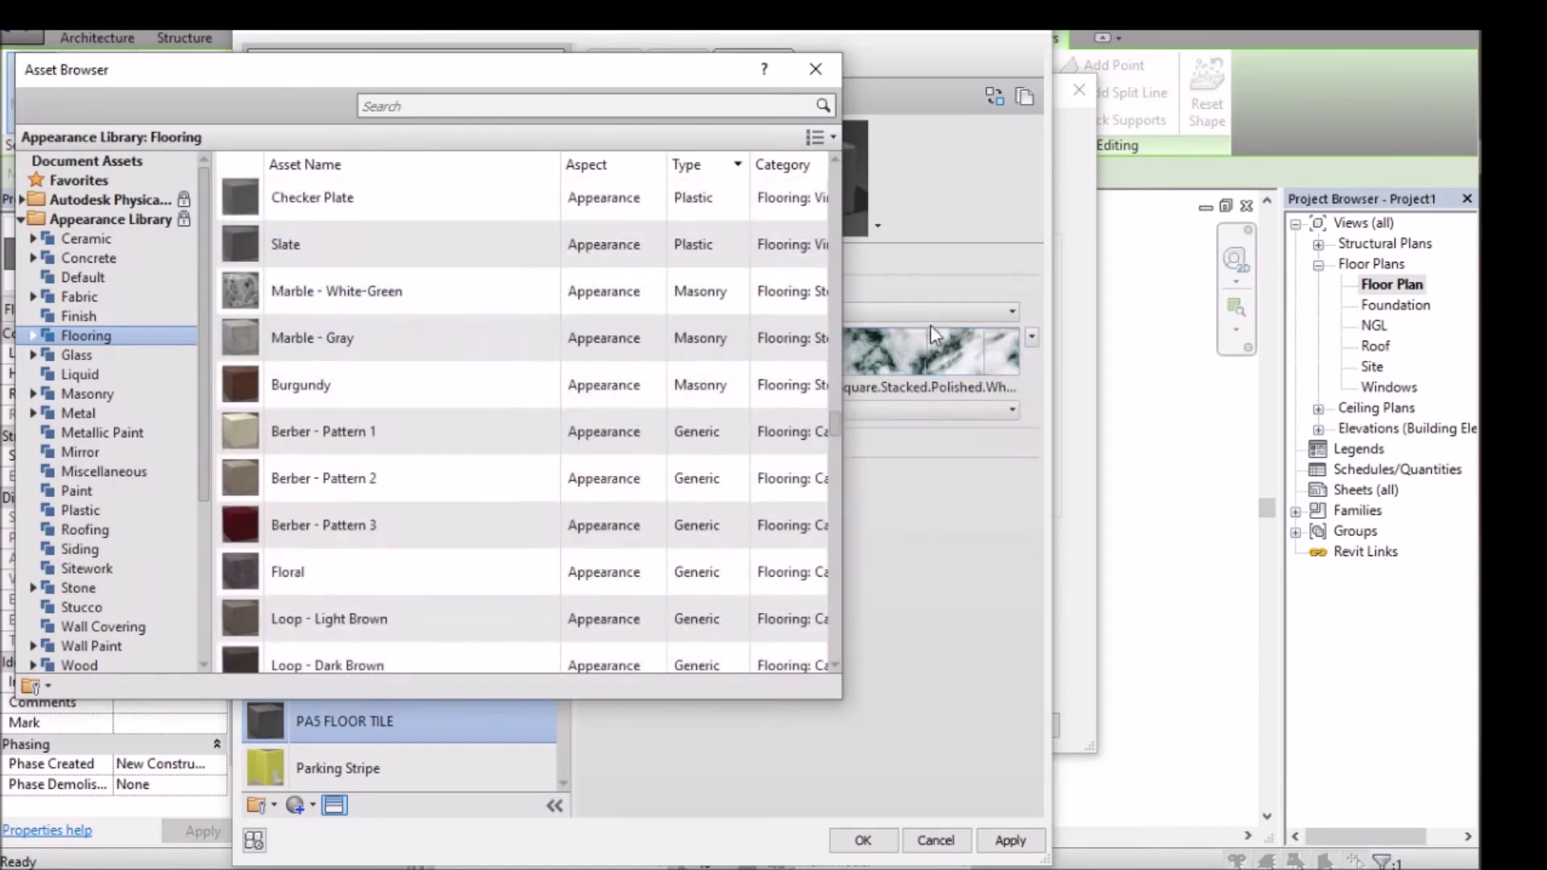
Apply the PA5 FLOOR TILE material to the structure layer, confirm the Floor 1 type settings and deselect the floor.
{"action": "left_click", "coordinate": [1017, 842]}
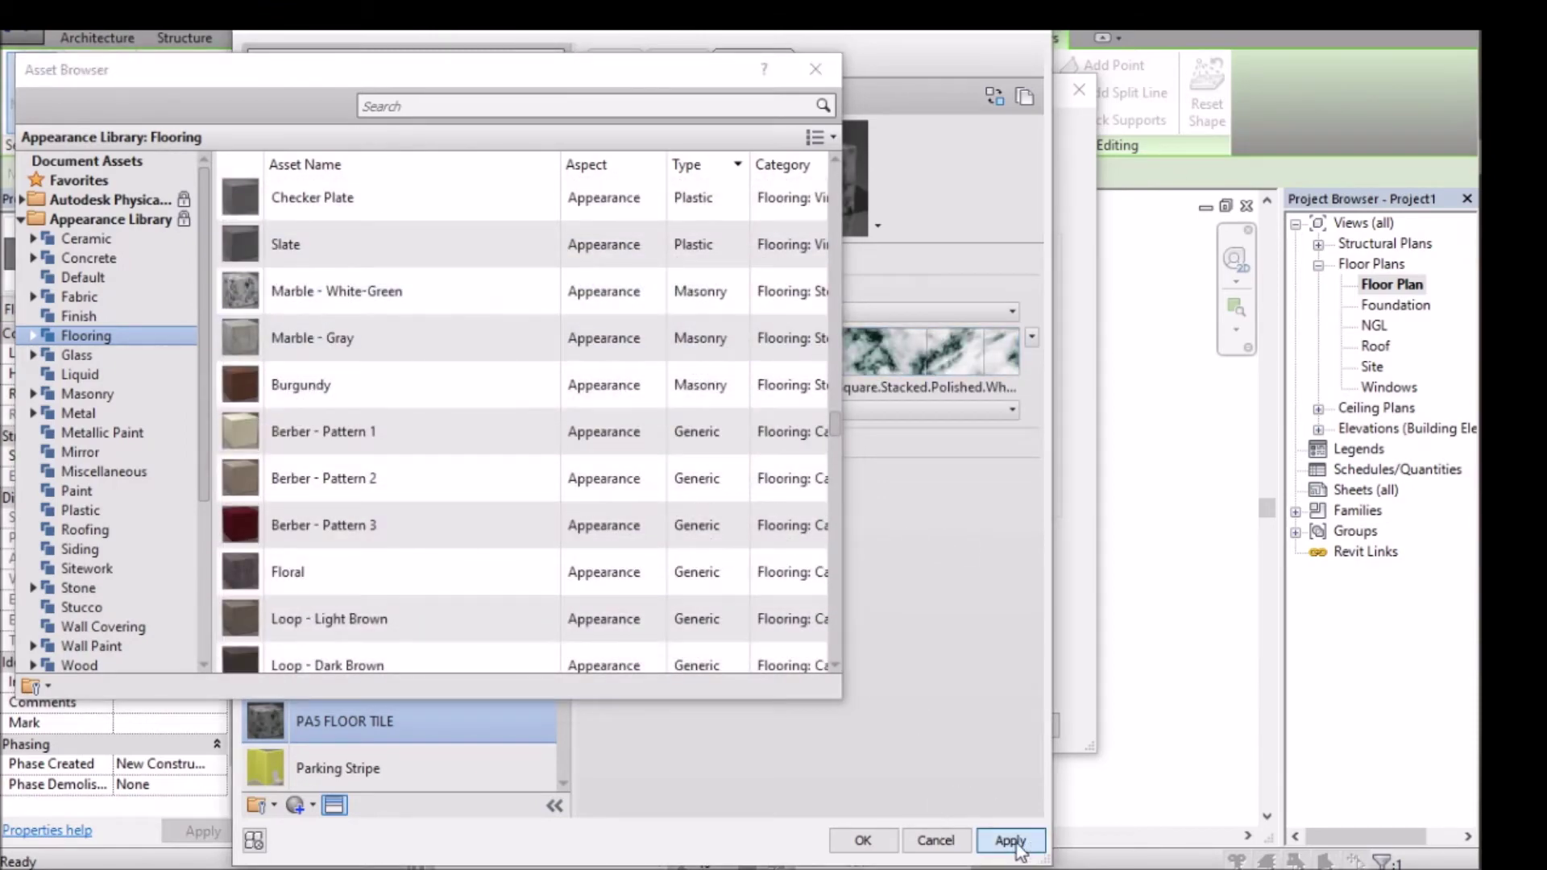
{"action": "left_click", "coordinate": [863, 842]}
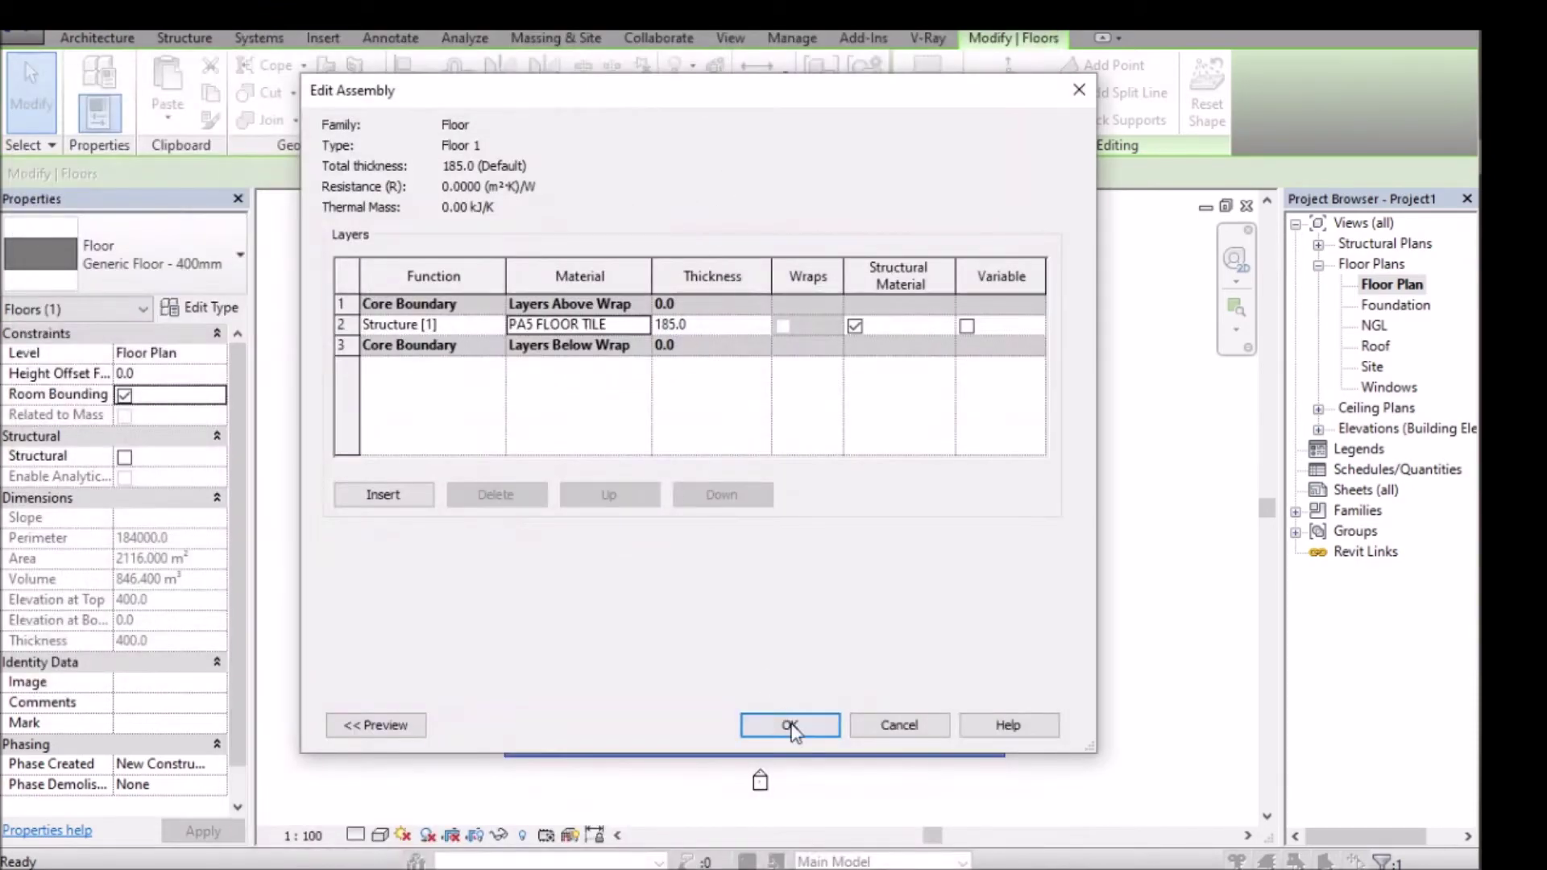
{"action": "left_click", "coordinate": [790, 724]}
{"action": "left_click", "coordinate": [852, 725]}
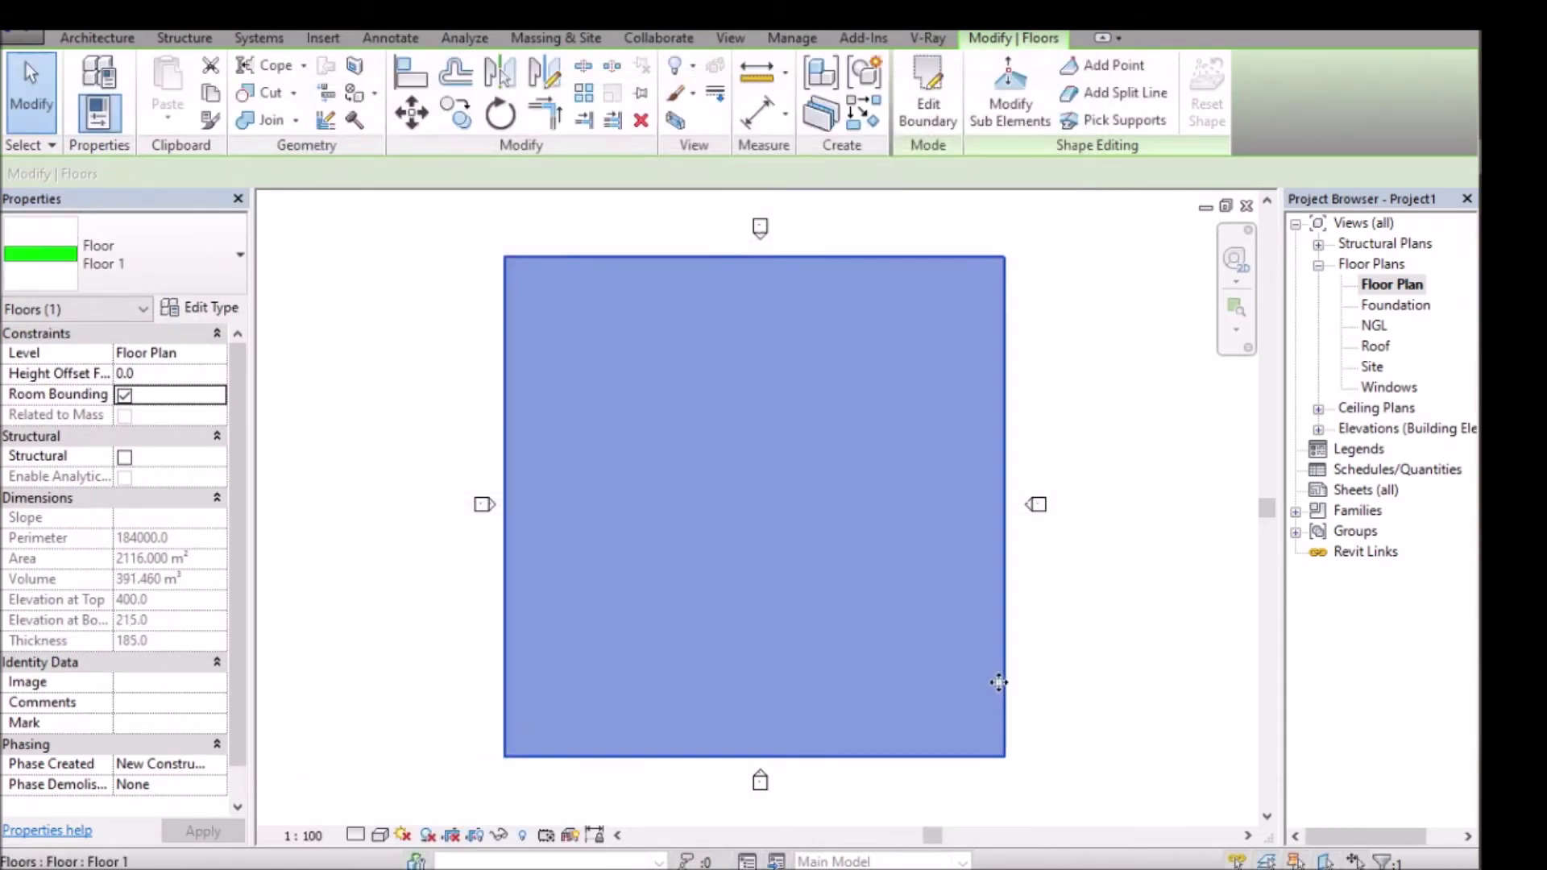
{"action": "left_click", "coordinate": [1150, 604]}
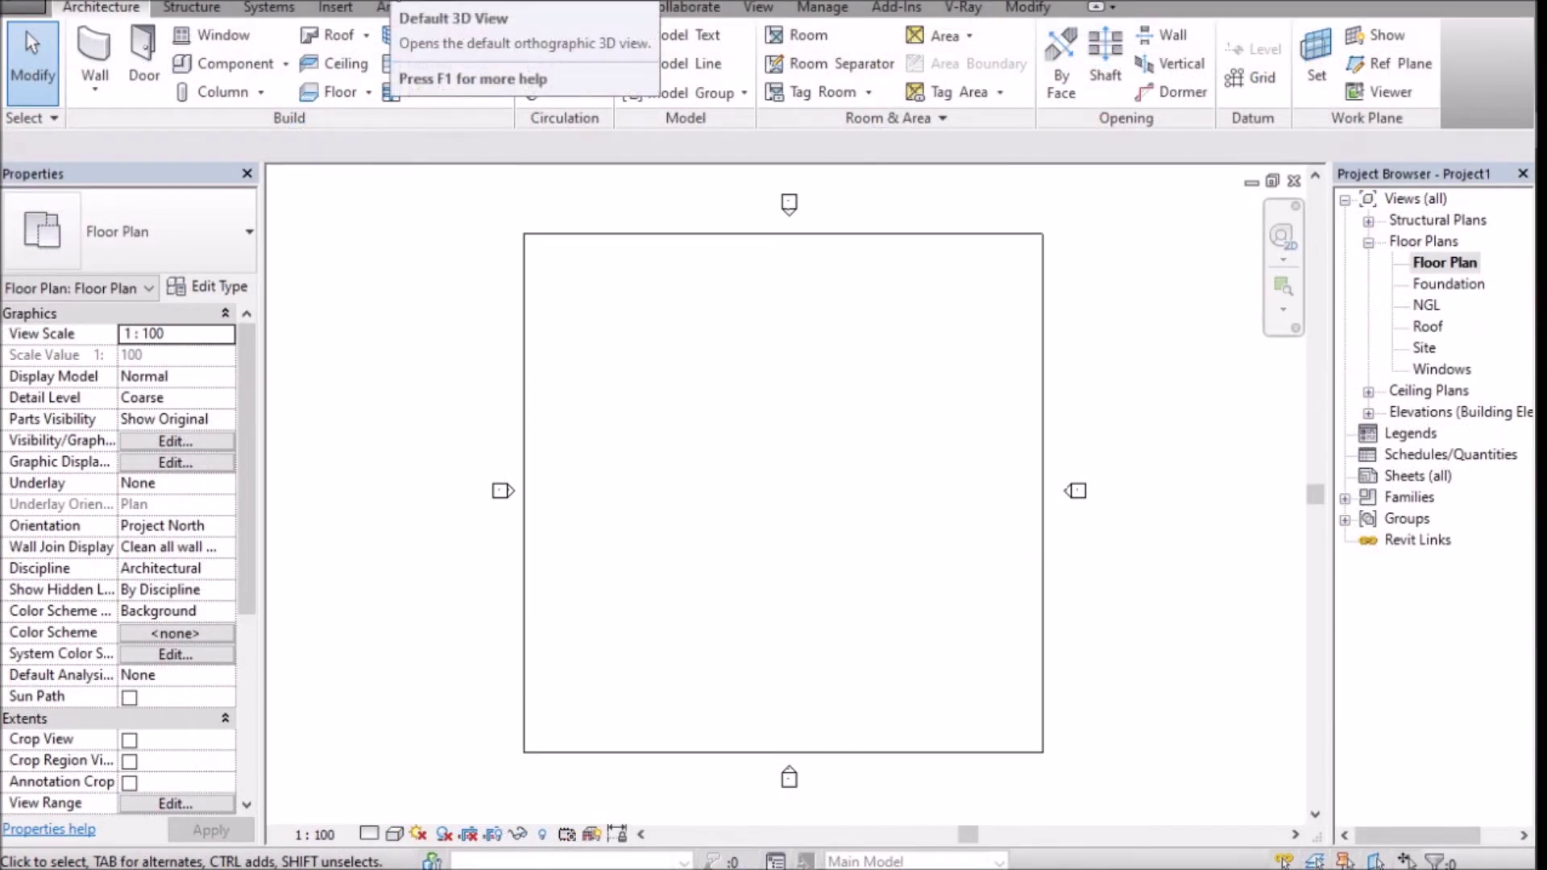
Open the default 3D view and reorient it to show the floor isometrically from a corner.
{"action": "left_click", "coordinate": [396, 1]}
{"action": "left_click", "coordinate": [1226, 291]}
{"action": "left_click", "coordinate": [1249, 261]}
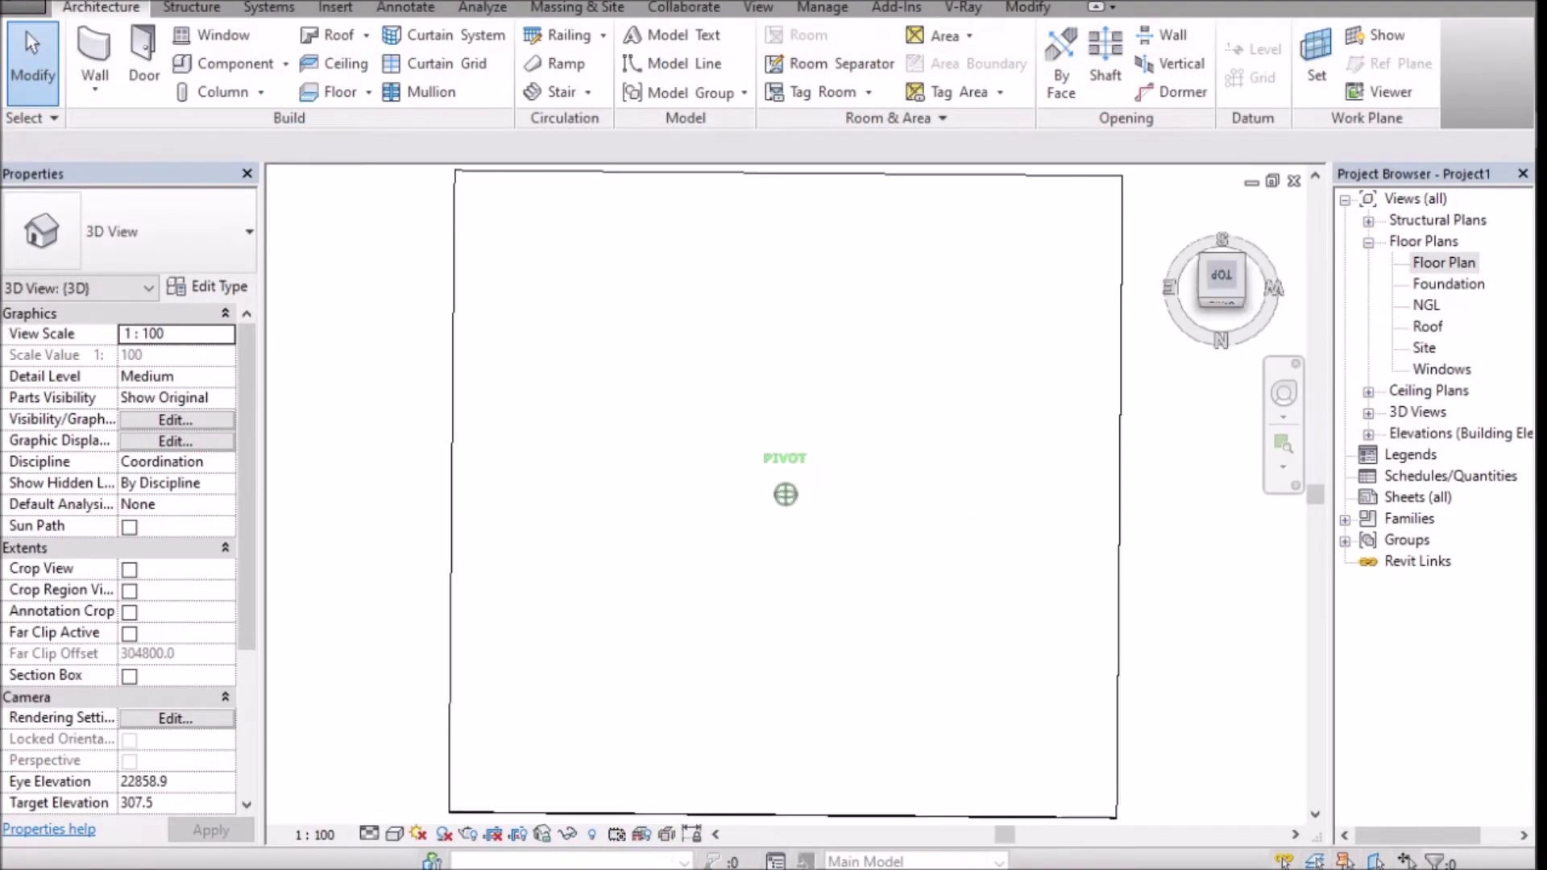
Set the 3D view's detail level to Fine and its visual style to Realistic.
{"action": "left_click", "coordinate": [368, 835]}
{"action": "left_click", "coordinate": [400, 810]}
{"action": "left_click", "coordinate": [395, 835]}
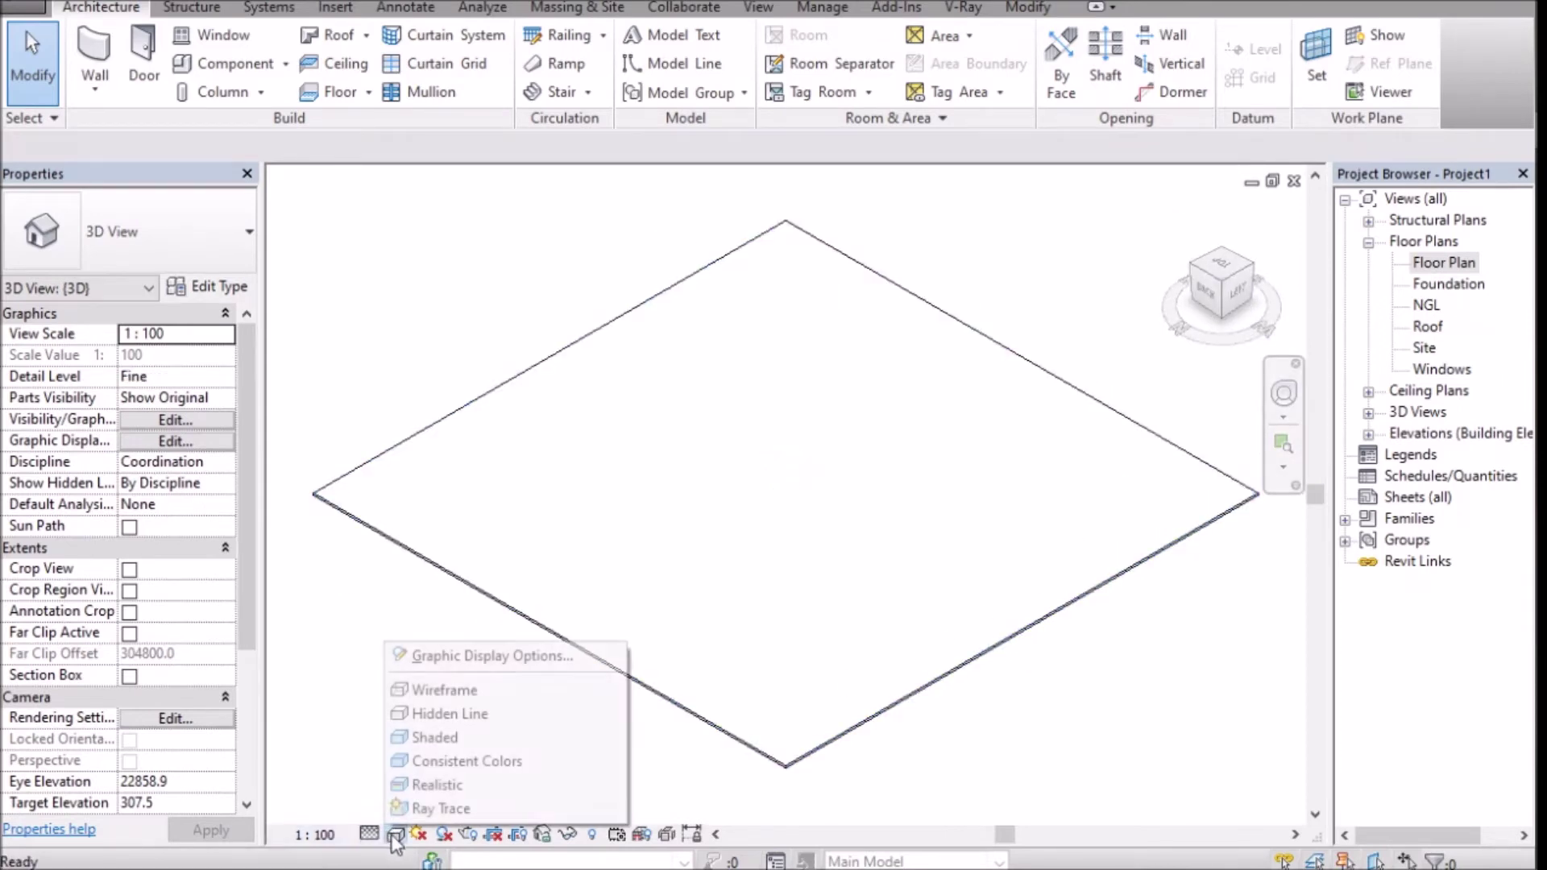
{"action": "left_click", "coordinate": [426, 784]}
{"action": "right_click", "coordinate": [1012, 353]}
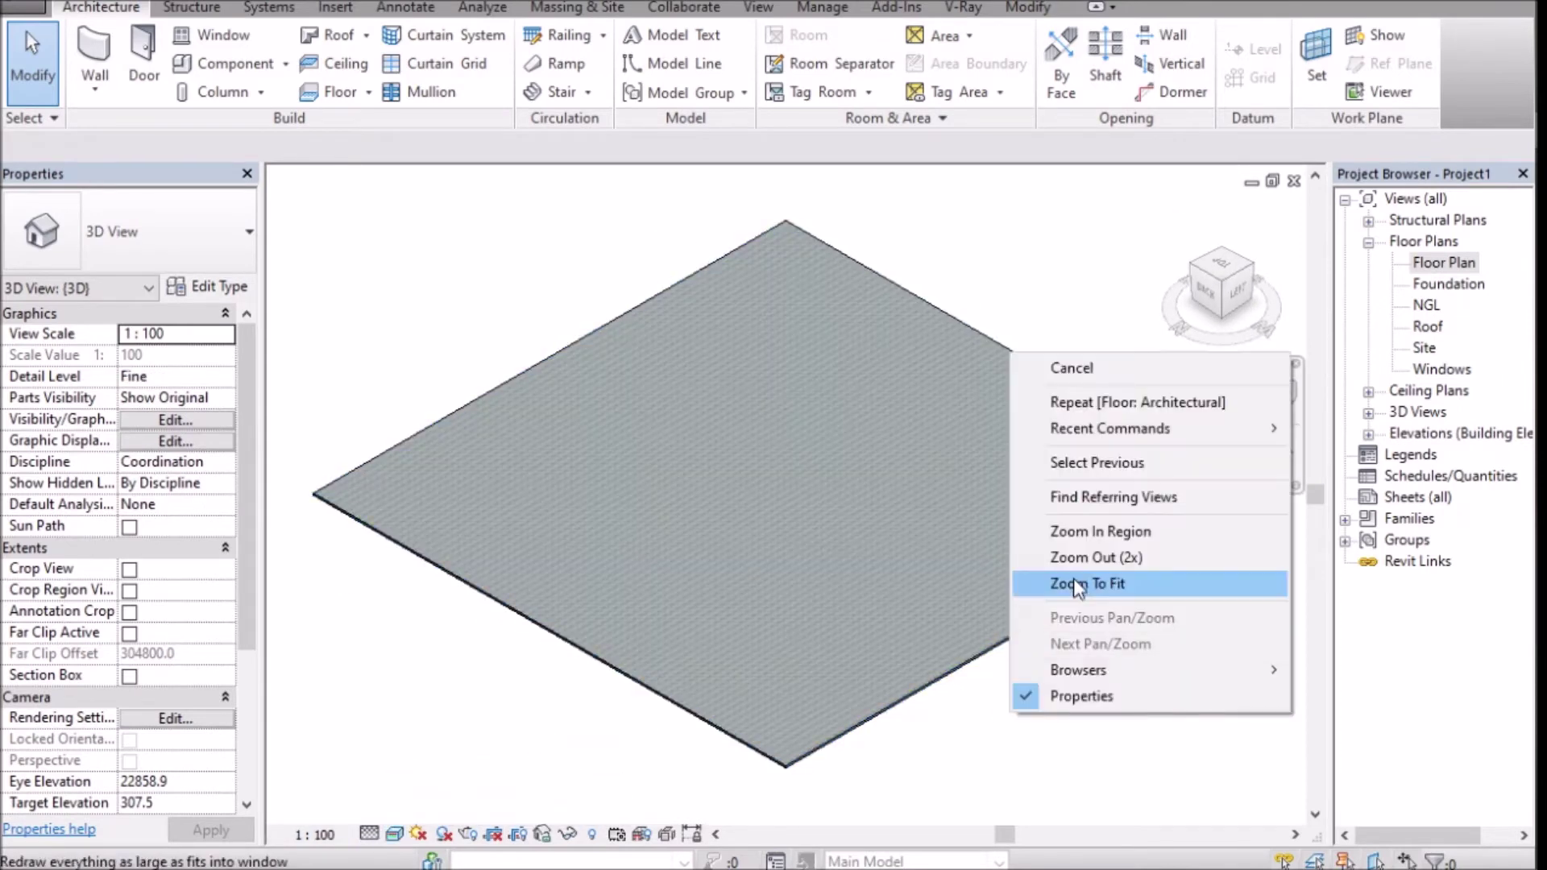
Examine the floor's marble texture up close in the 3D view.
{"action": "left_click", "coordinate": [1100, 531]}
{"action": "left_click_drag", "start_coordinate": [867, 511], "coordinate": [930, 551]}
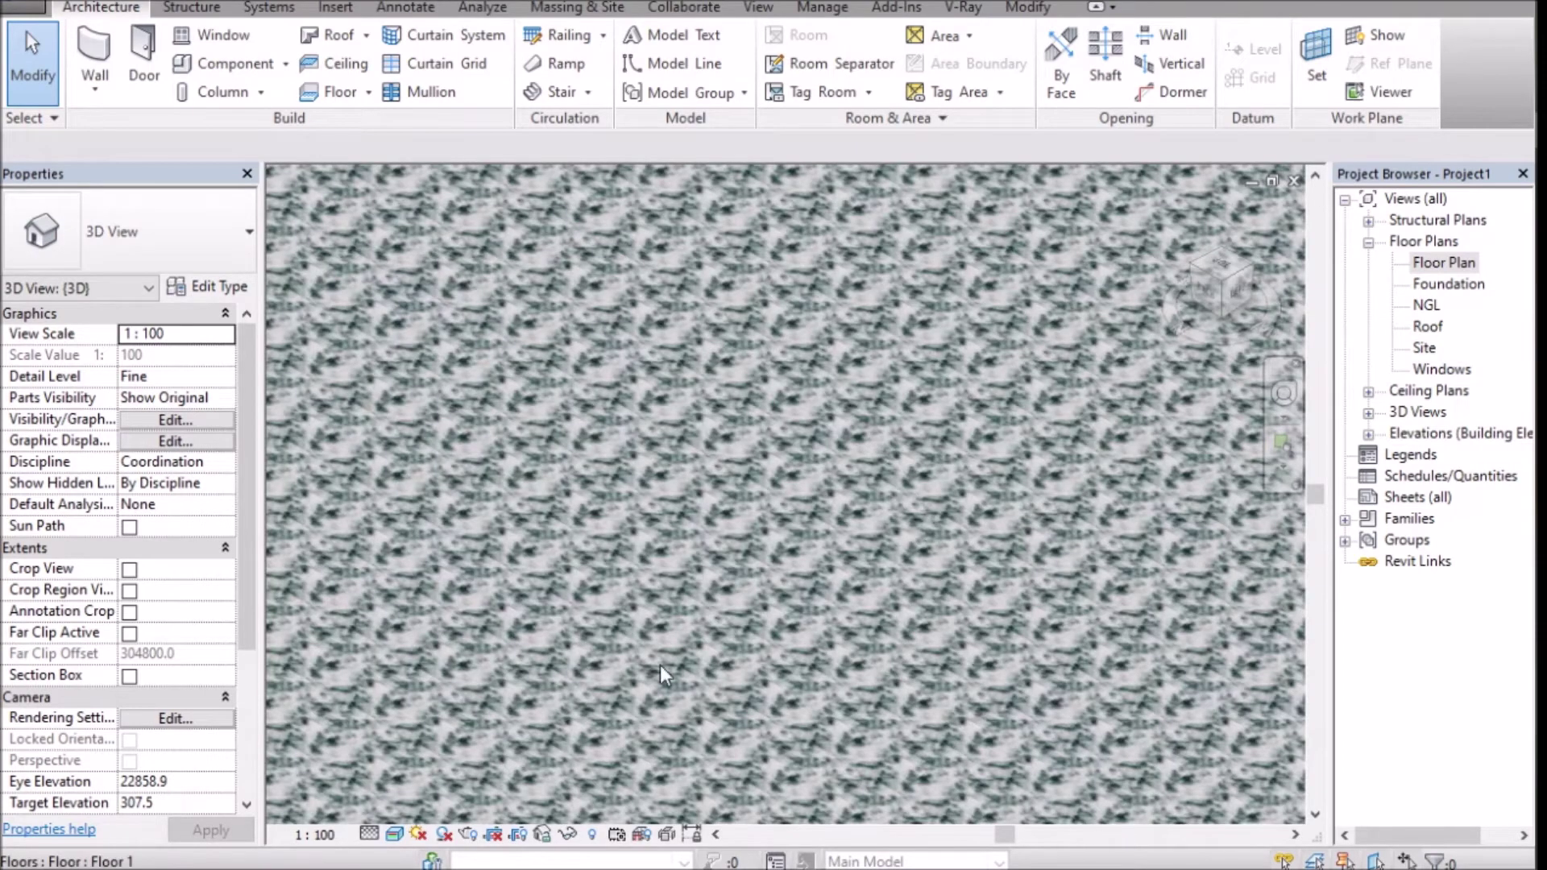
Return to the Floor Plan view, check the floor's properties and deselect it.
{"action": "double_click", "coordinate": [1442, 262]}
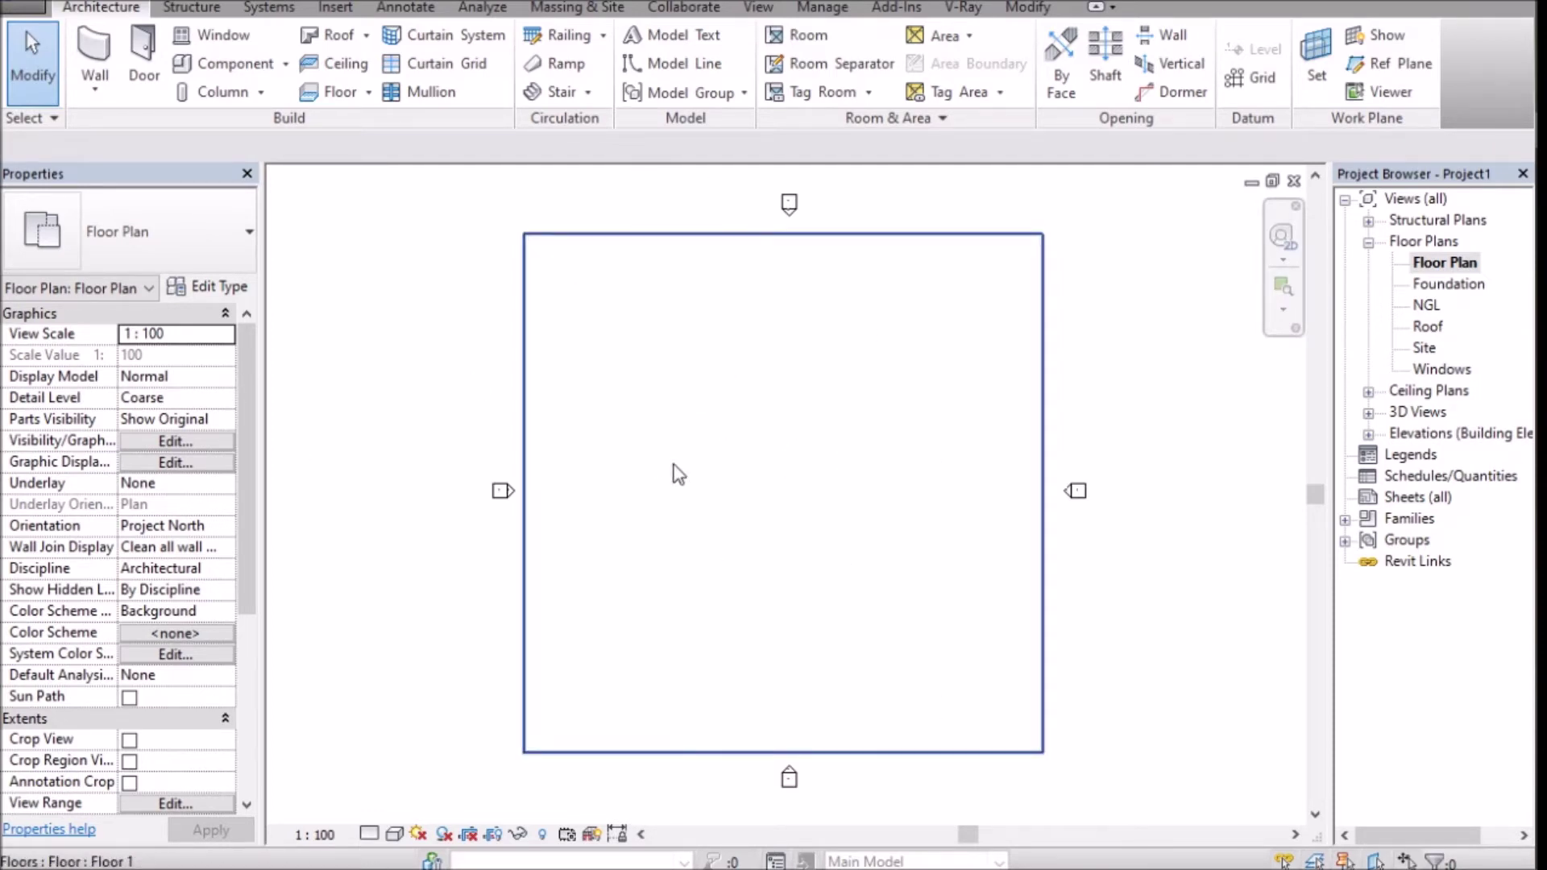
{"action": "left_click", "coordinate": [687, 466]}
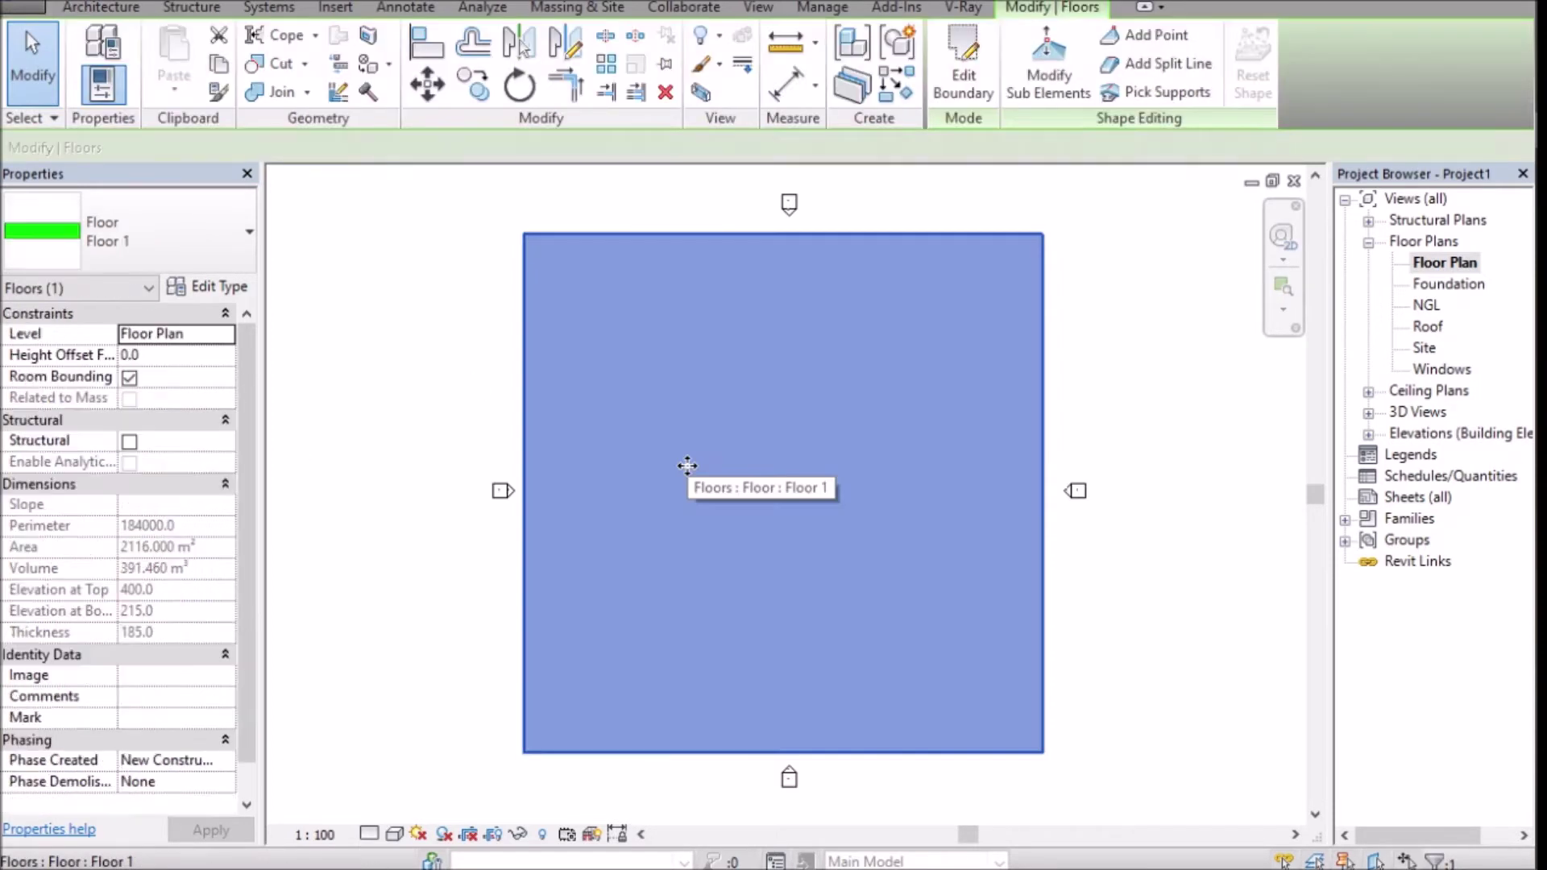
{"action": "left_click", "coordinate": [1168, 361]}
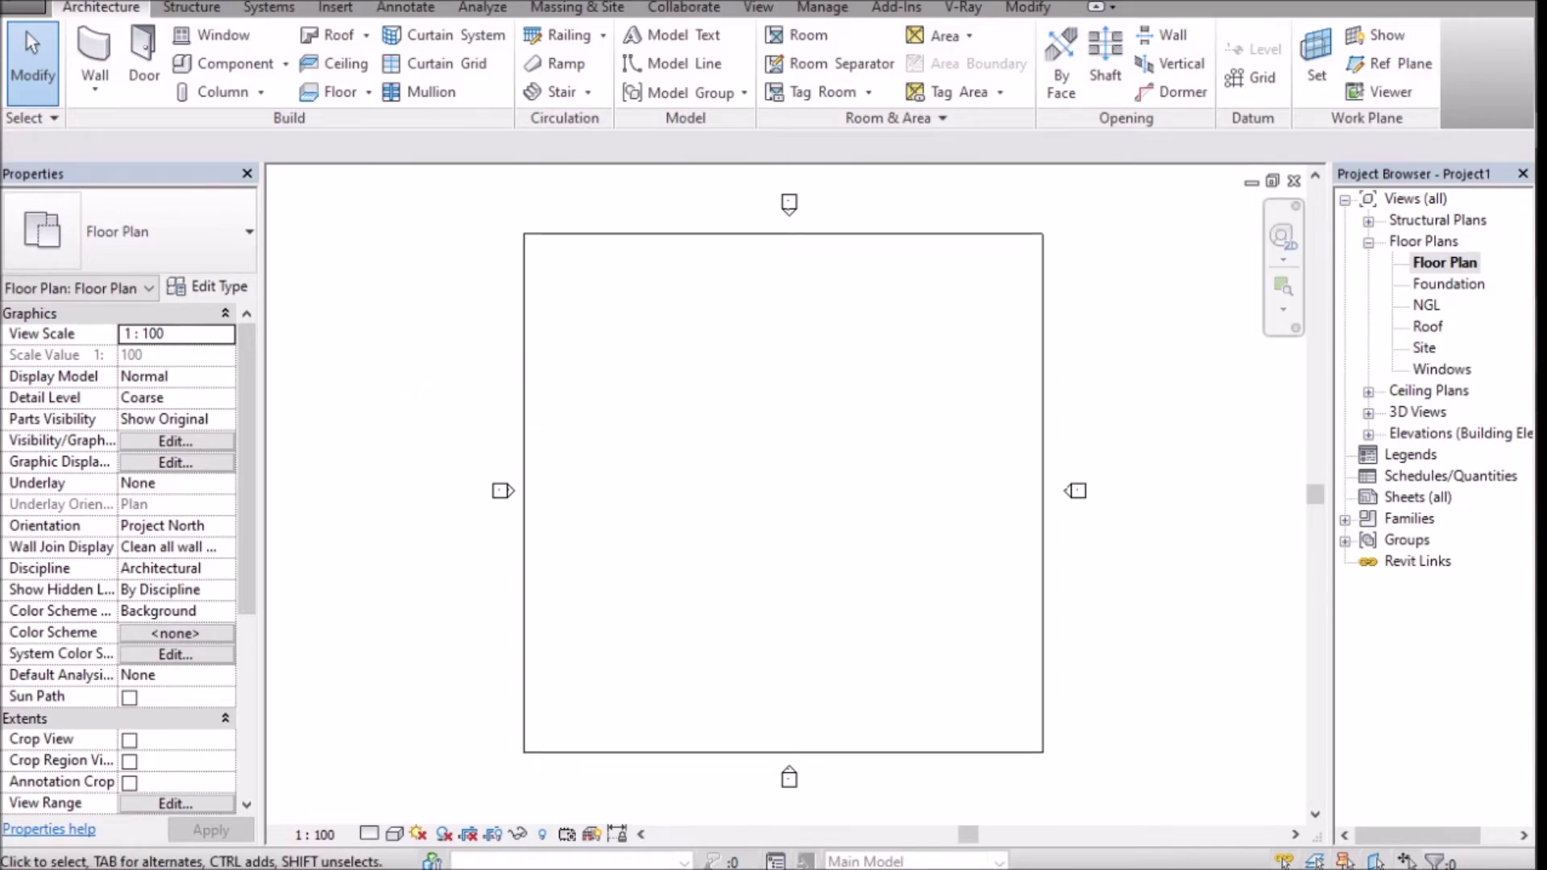
Switch to File Explorer and browse from the Families folder to the Agi Aluminium Classic Horizontal Slider window families.
{"action": "key", "text": "alt+Tab"}
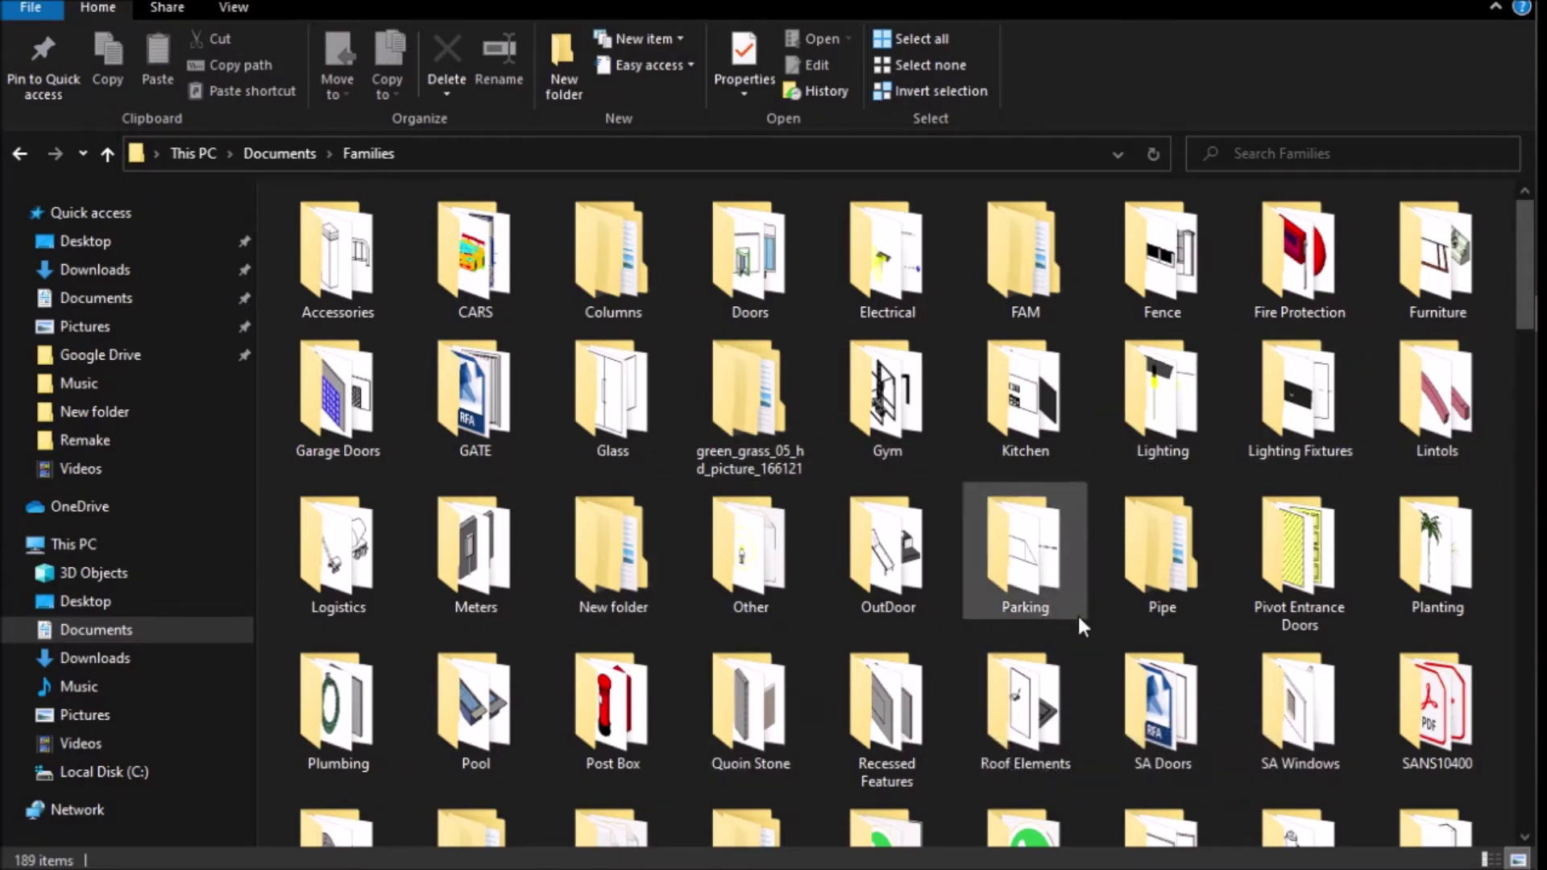
{"action": "mouse_move", "coordinate": [1521, 311]}
{"action": "left_mouse_down"}
{"action": "mouse_move", "coordinate": [1523, 389]}
{"action": "mouse_move", "coordinate": [1515, 322]}
{"action": "left_mouse_up"}
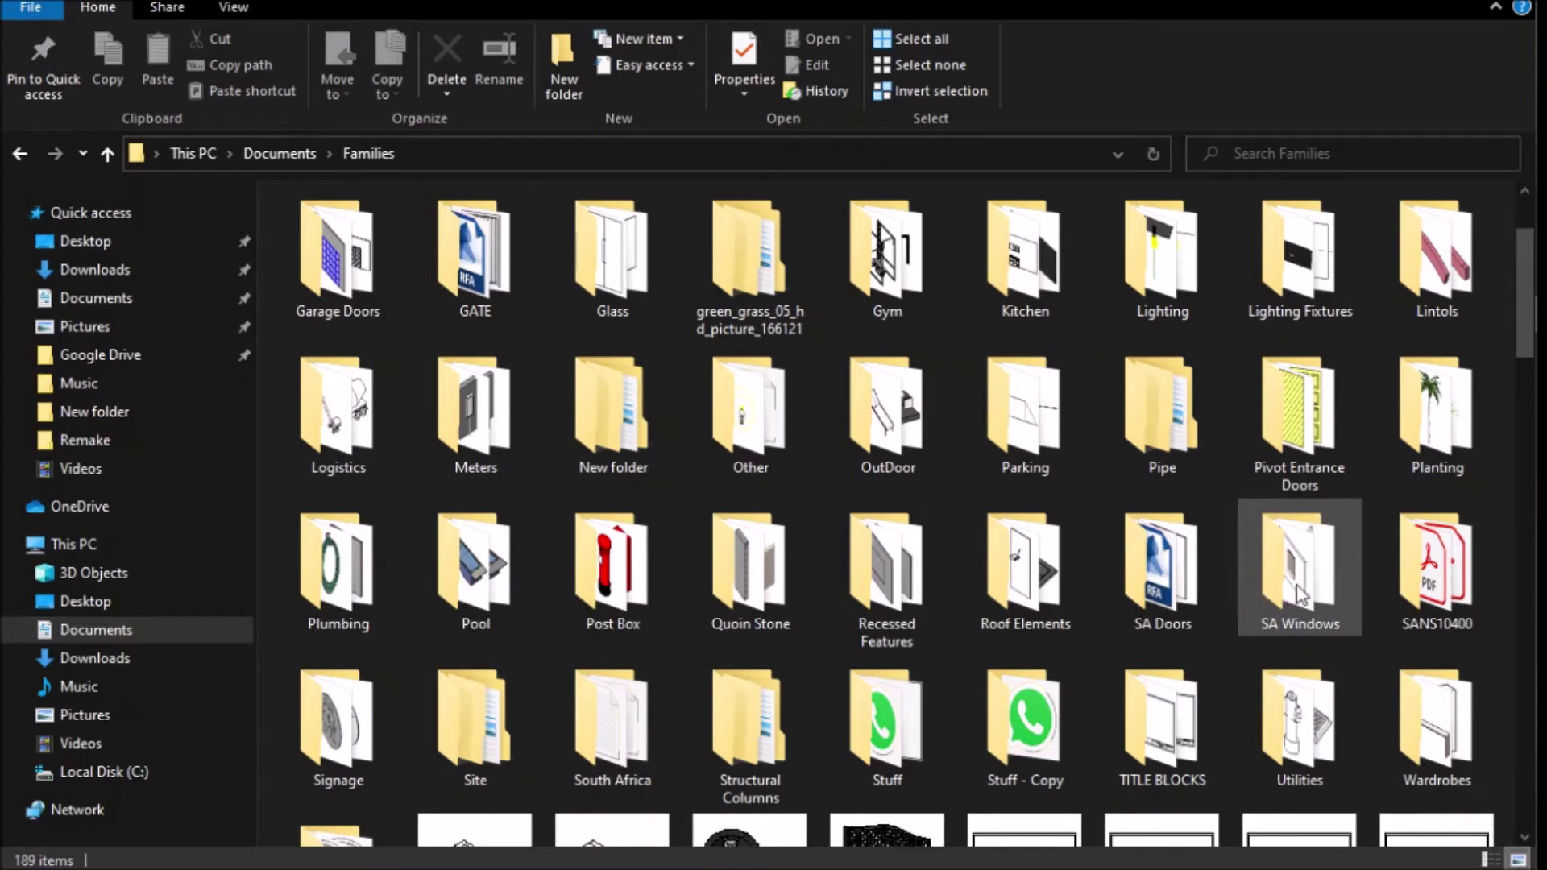
{"action": "double_click", "coordinate": [582, 414]}
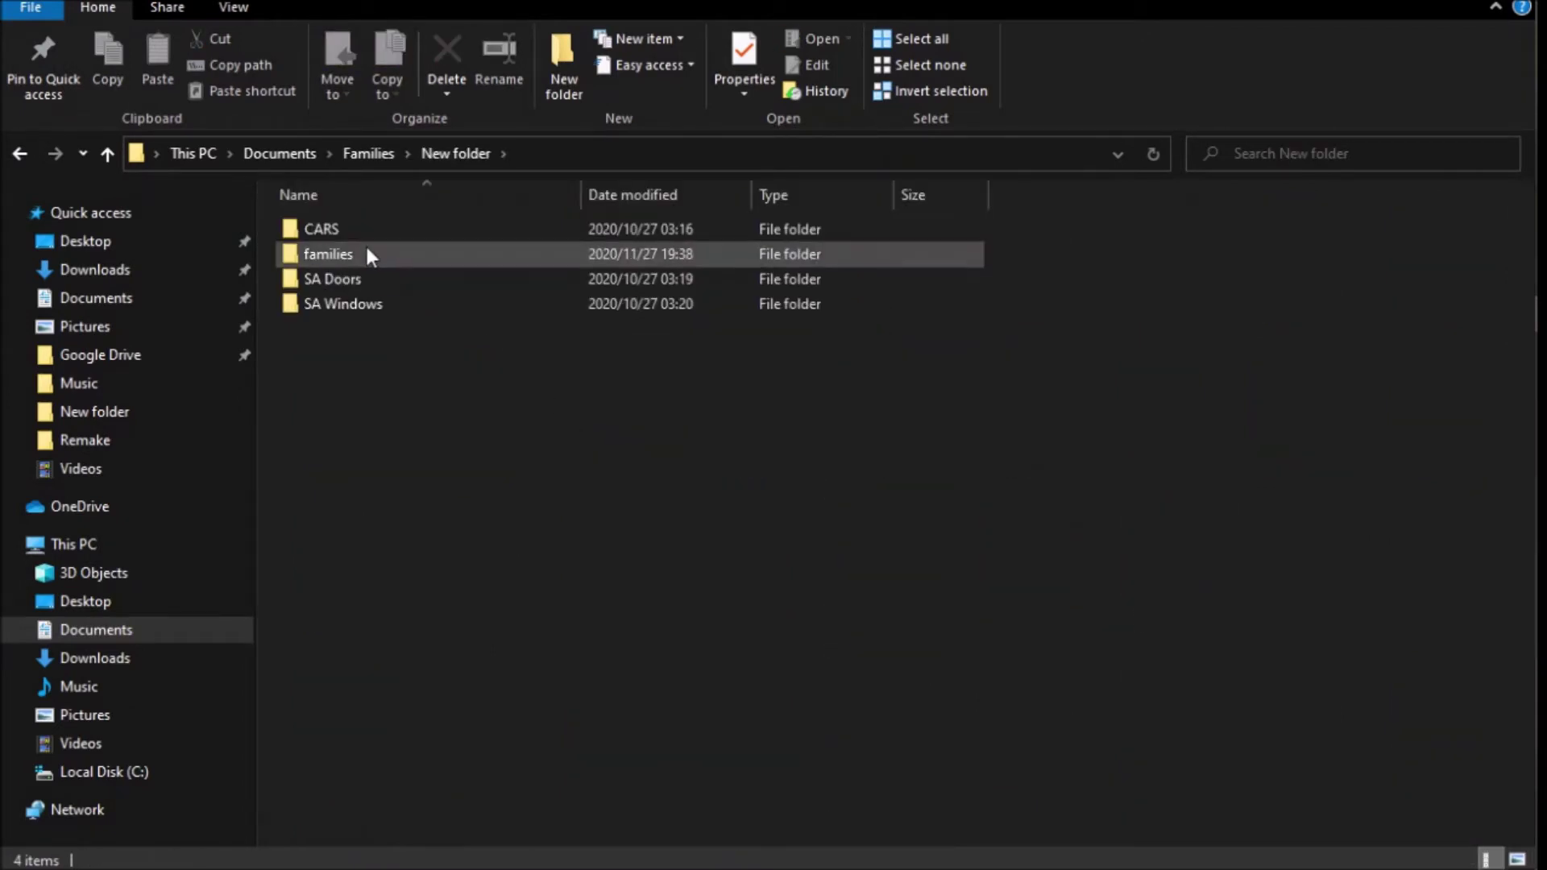
{"action": "double_click", "coordinate": [336, 311]}
{"action": "double_click", "coordinate": [330, 302]}
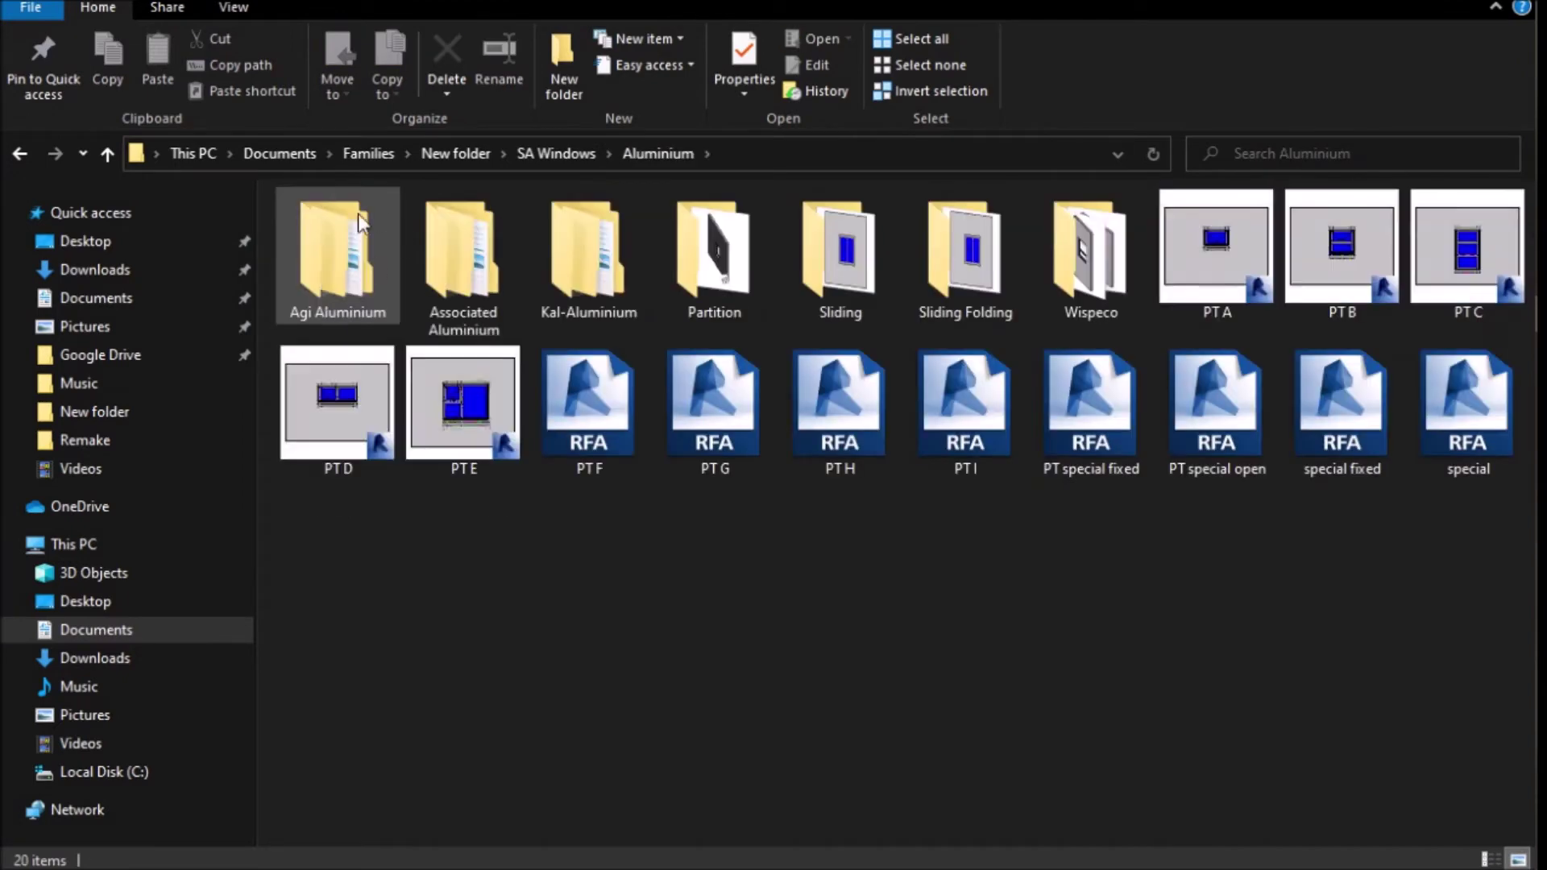
{"action": "double_click", "coordinate": [318, 276]}
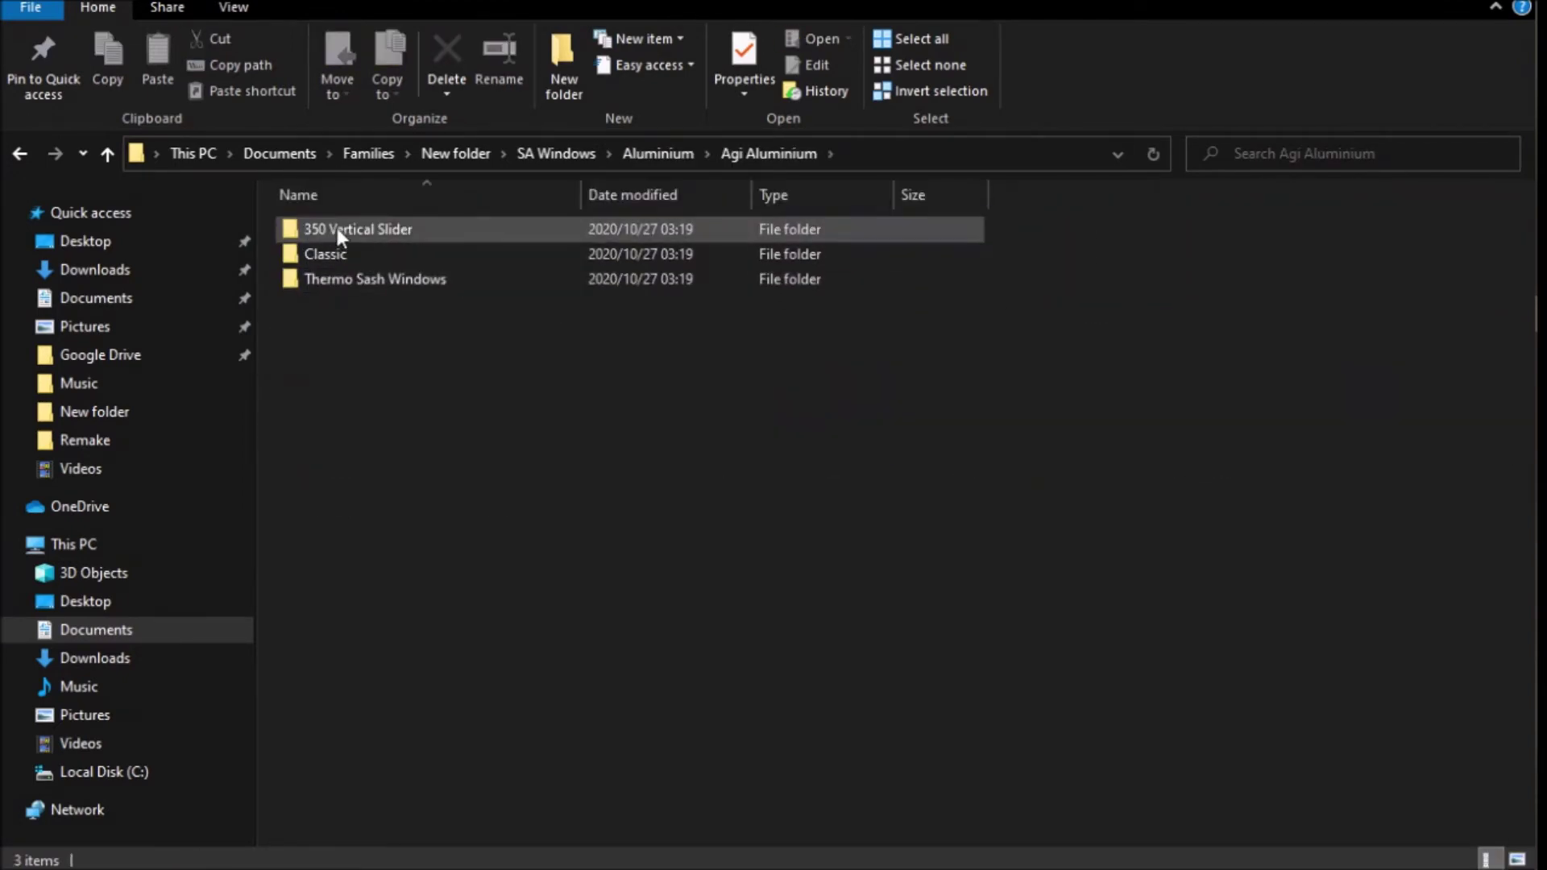
{"action": "double_click", "coordinate": [326, 256]}
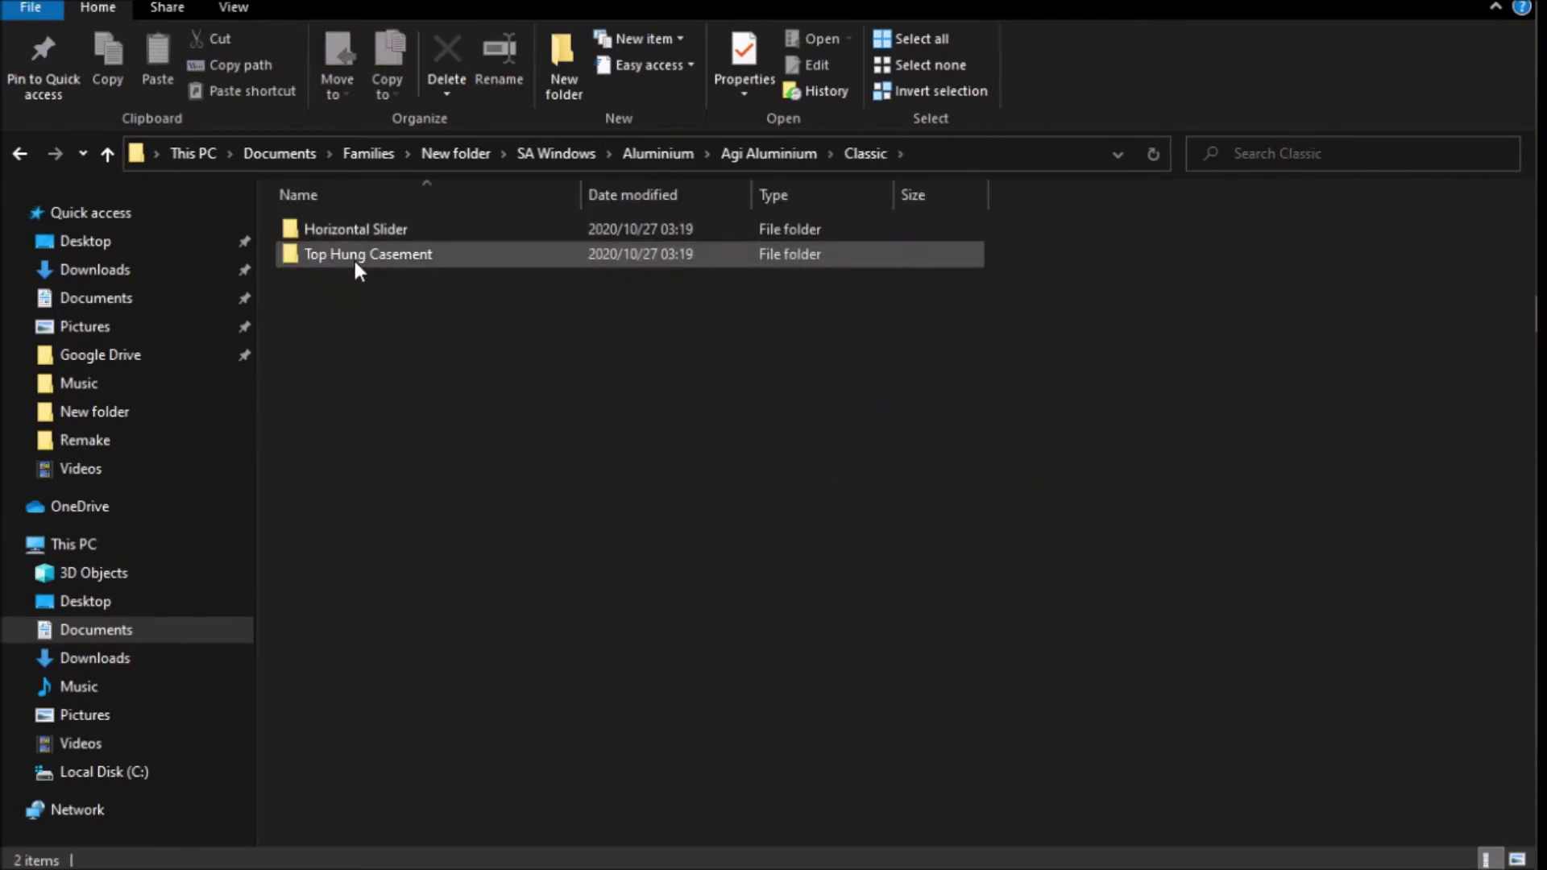
{"action": "double_click", "coordinate": [360, 238]}
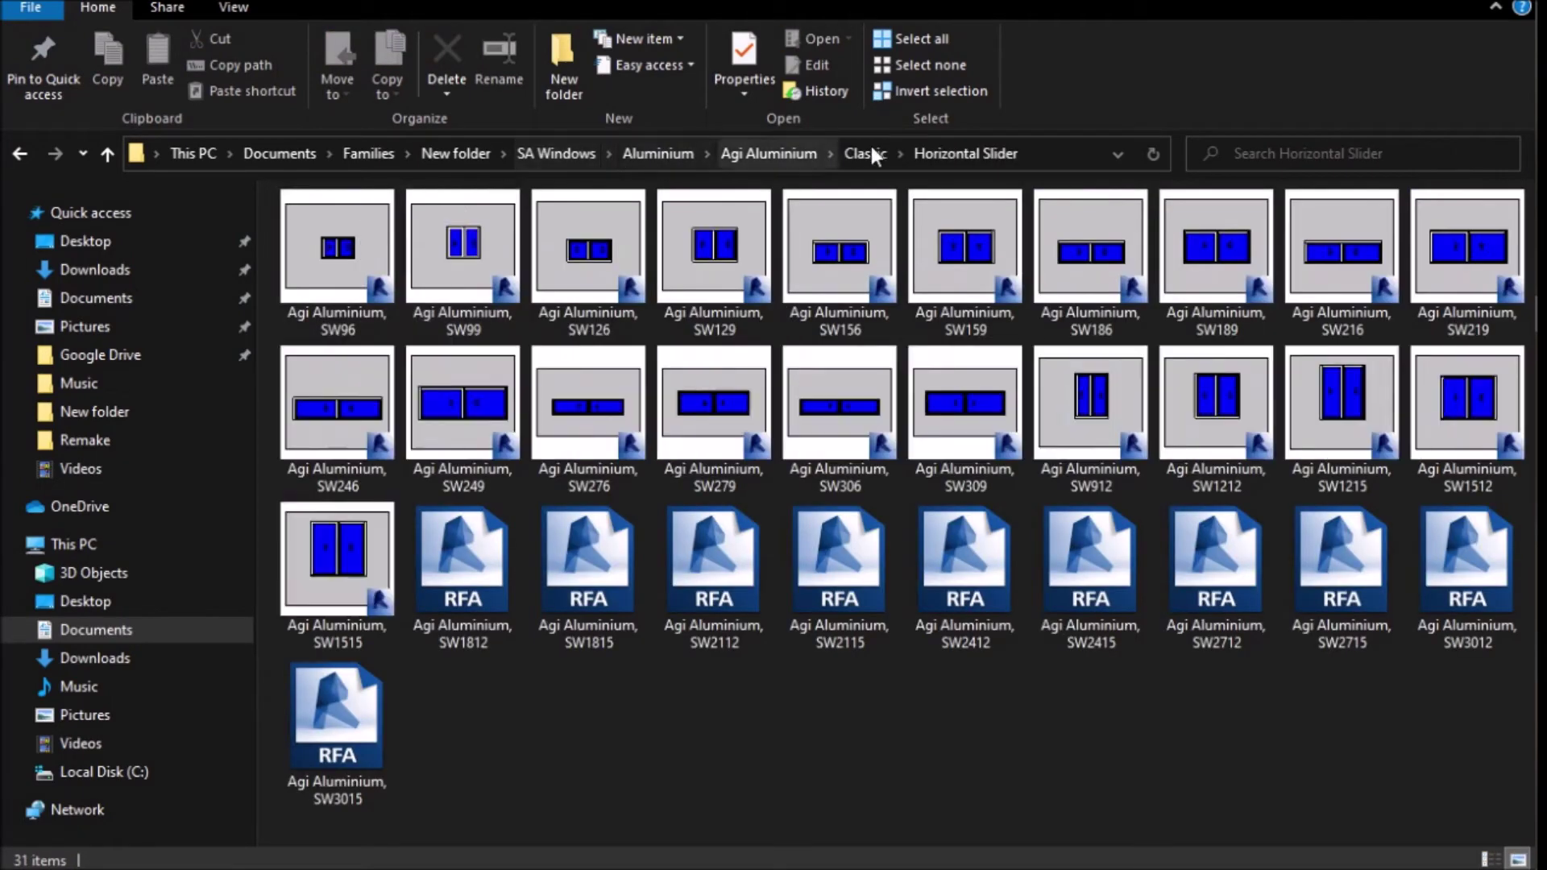
Load the Agi Aluminium 12T15R family from the Top Hung Casement folder into the Revit project and start window placement.
{"action": "left_click", "coordinate": [867, 153]}
{"action": "double_click", "coordinate": [428, 257]}
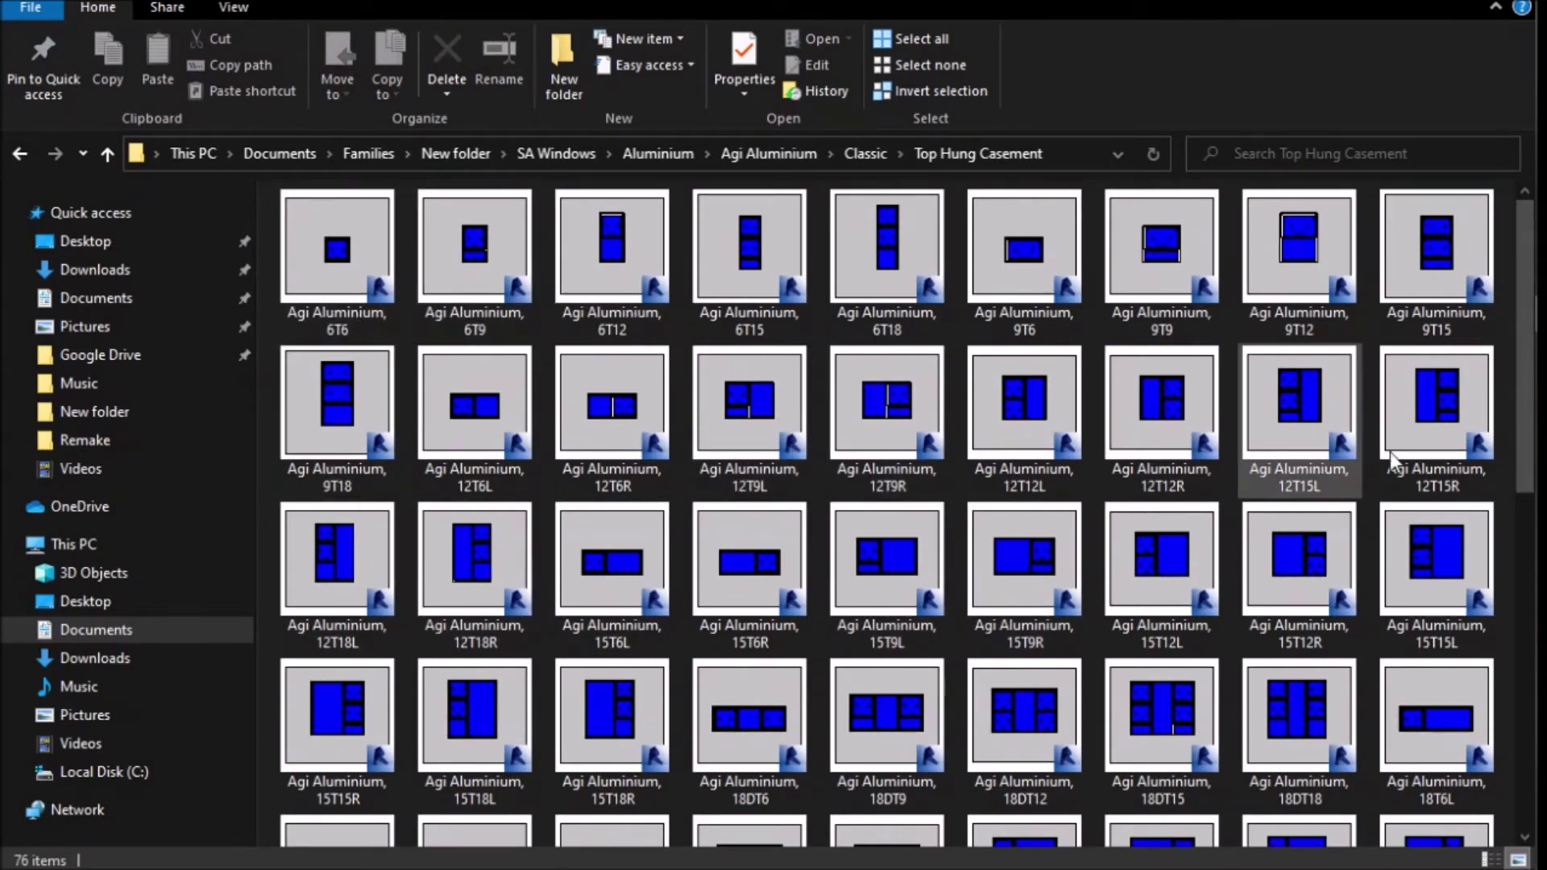
{"action": "left_click_drag", "start_coordinate": [1428, 400], "coordinate": [1438, 463]}
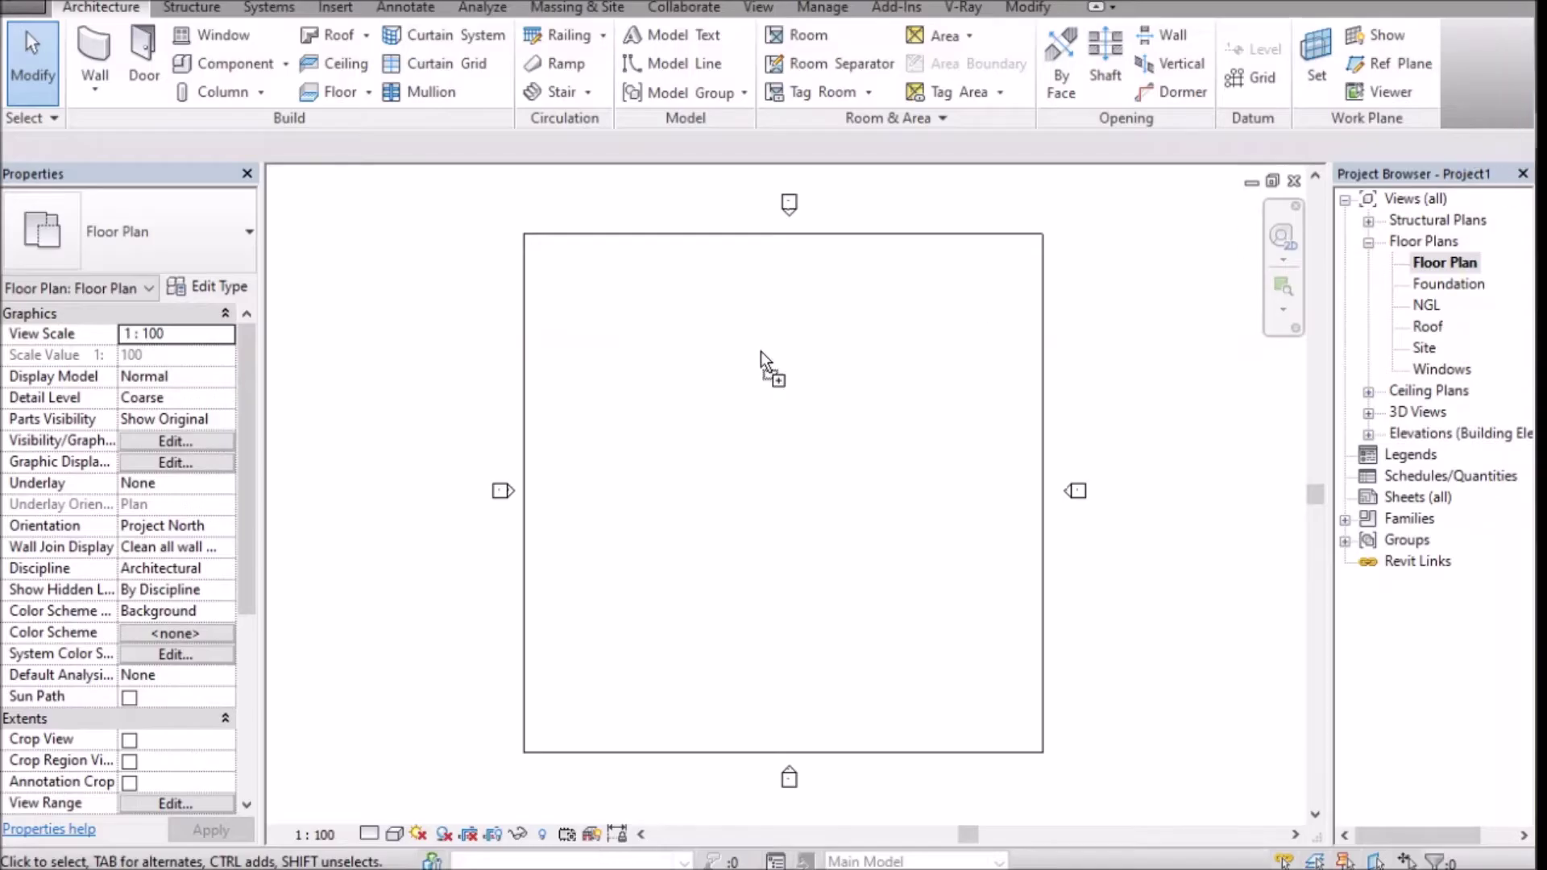
{"action": "left_click_drag", "start_coordinate": [692, 445], "coordinate": [692, 446]}
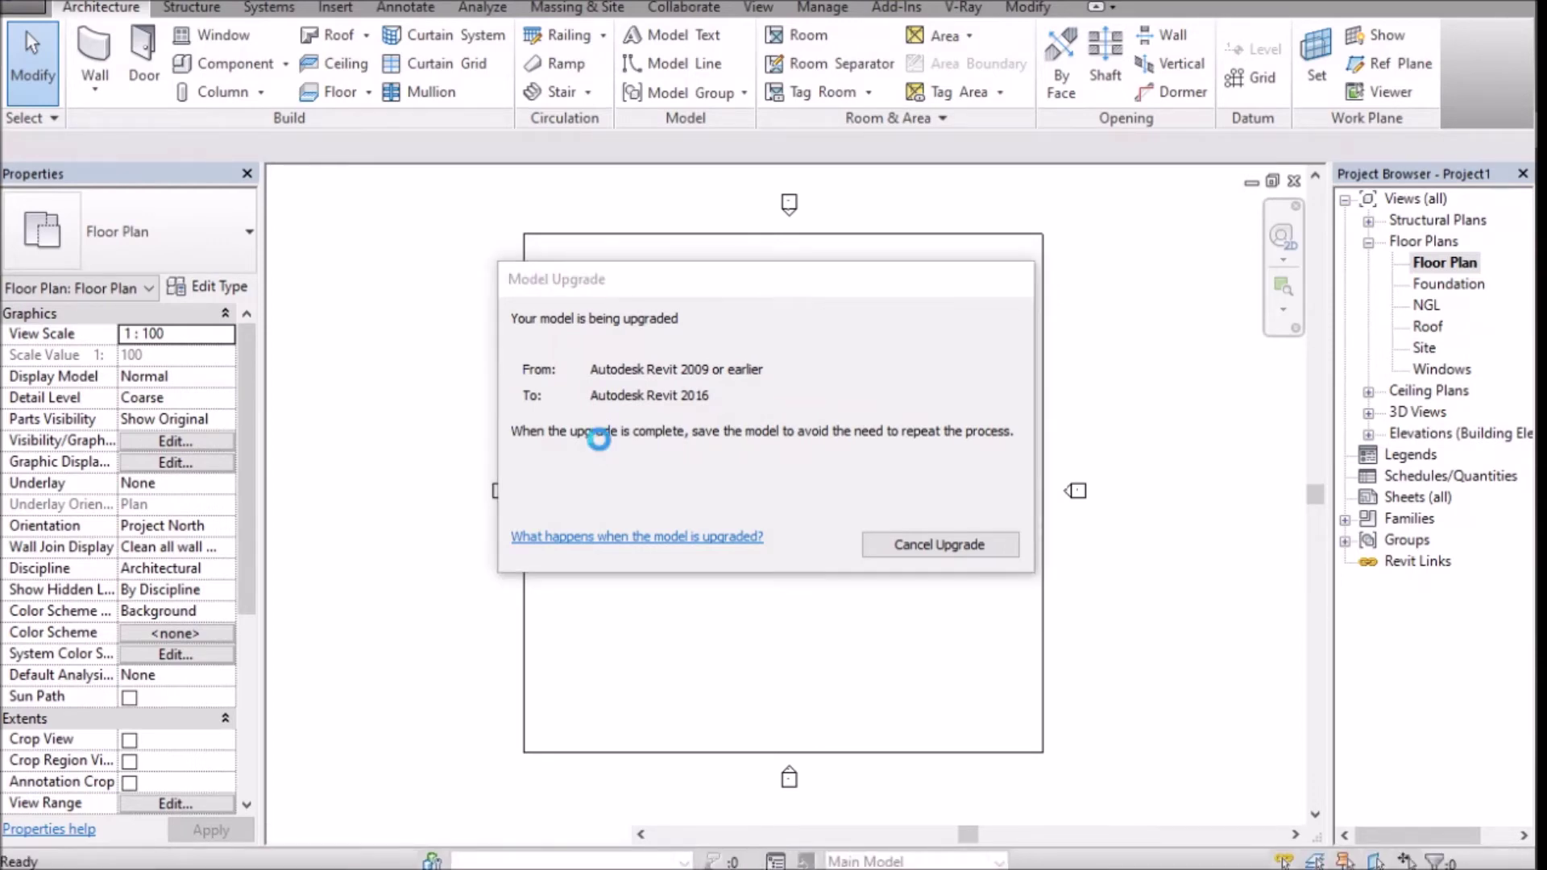
{"action": "key", "text": "w"}
{"action": "key", "text": "n"}
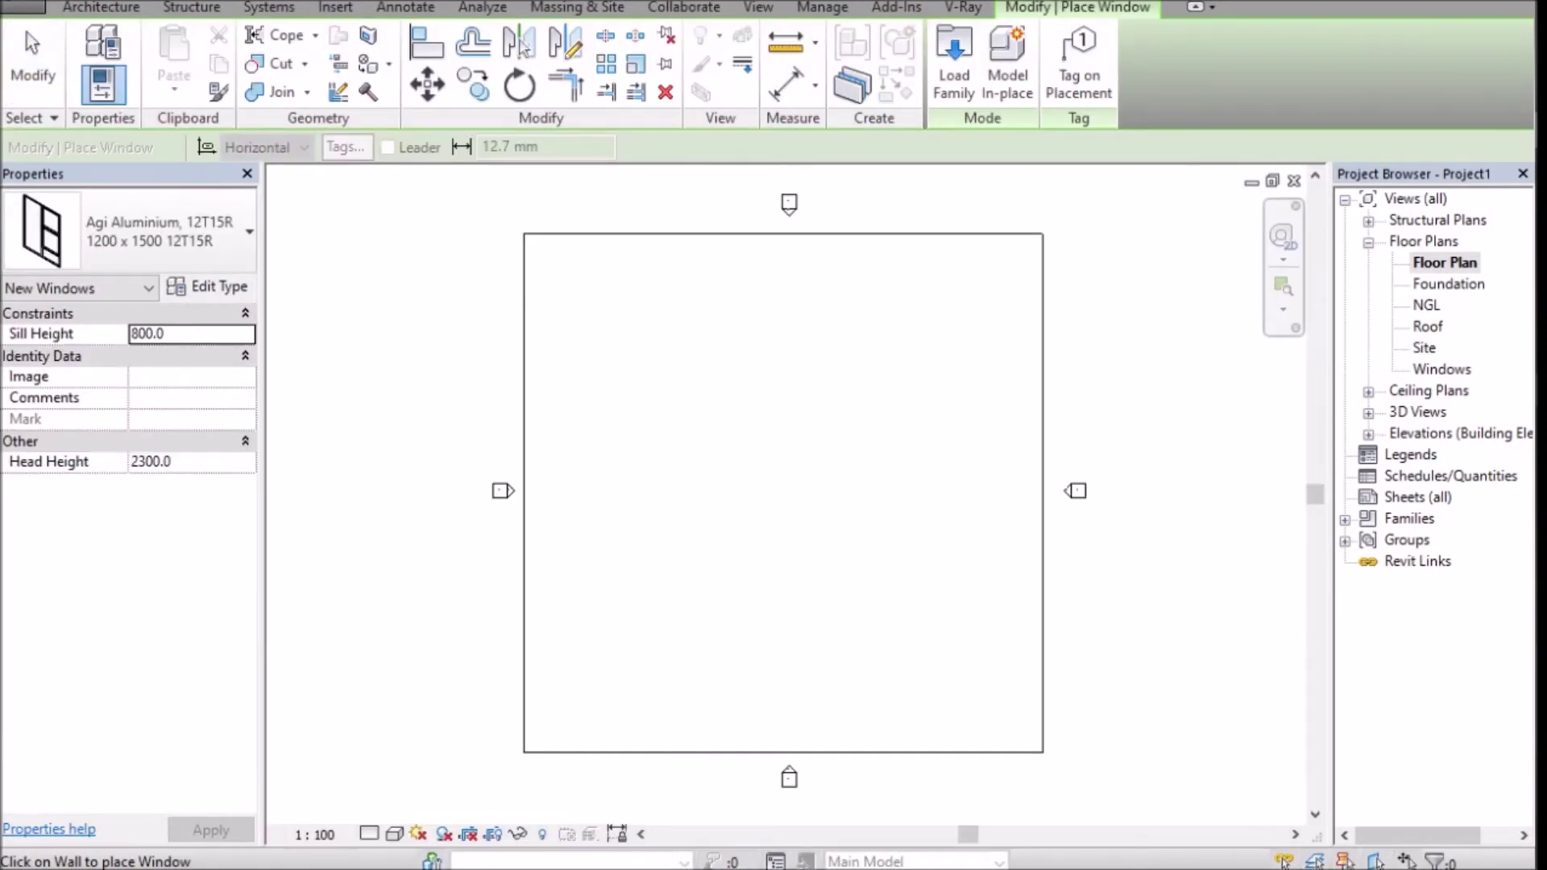
Return to File Explorer and select the 12T9L, 12T9R, 15T12L, 15T18R, 15T18L and 18DT6 top hung casement families together.
{"action": "key", "text": "alt+Tab"}
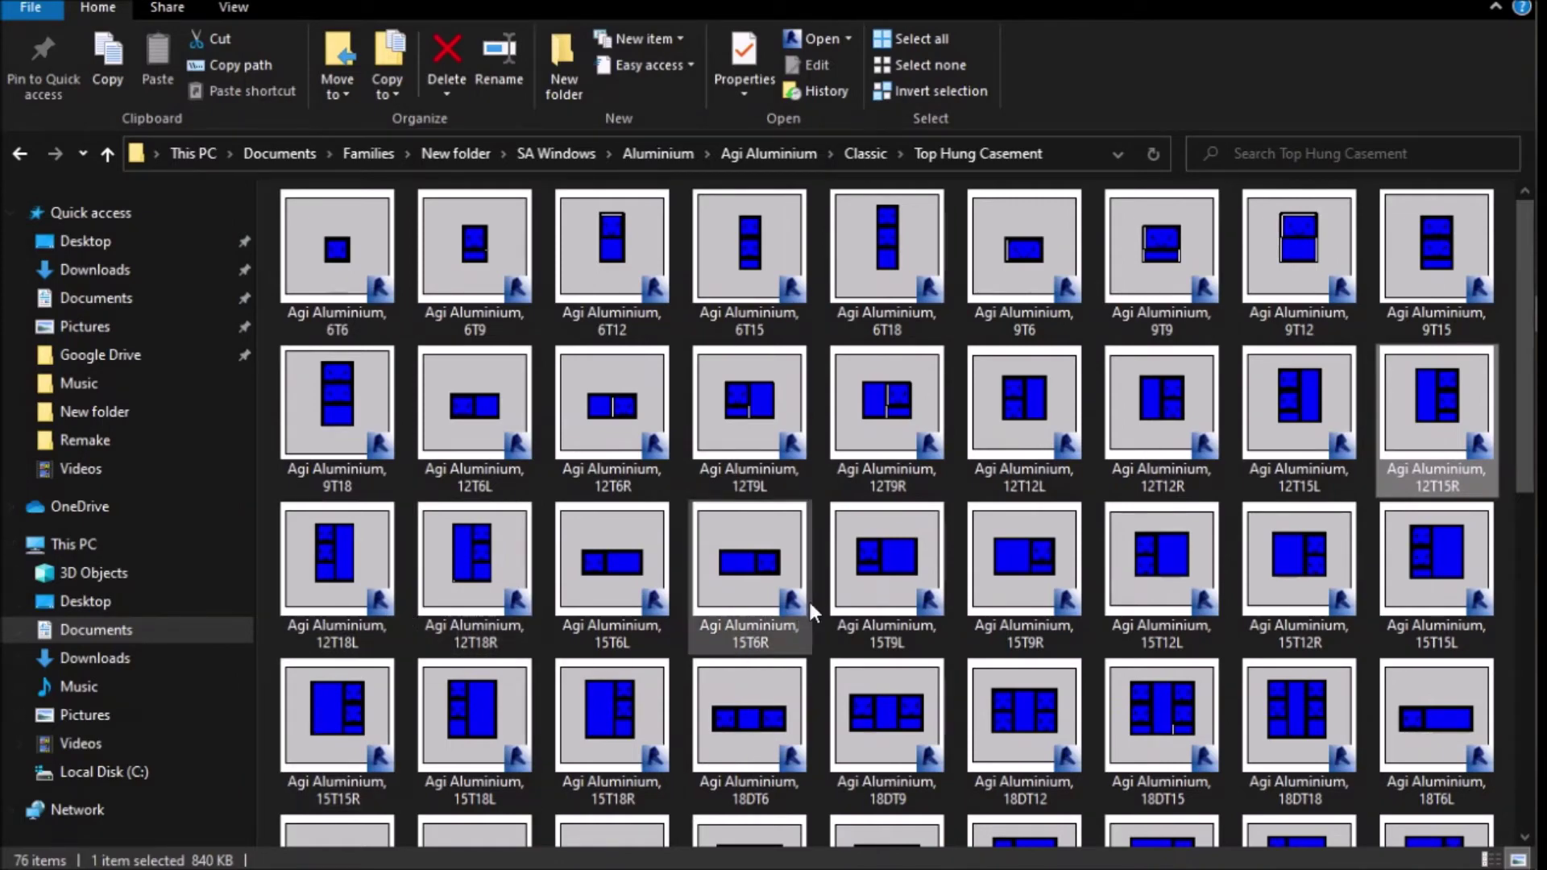
{"action": "left_click", "coordinate": [753, 457]}
{"action": "left_click", "coordinate": [893, 459], "text": "ctrl"}
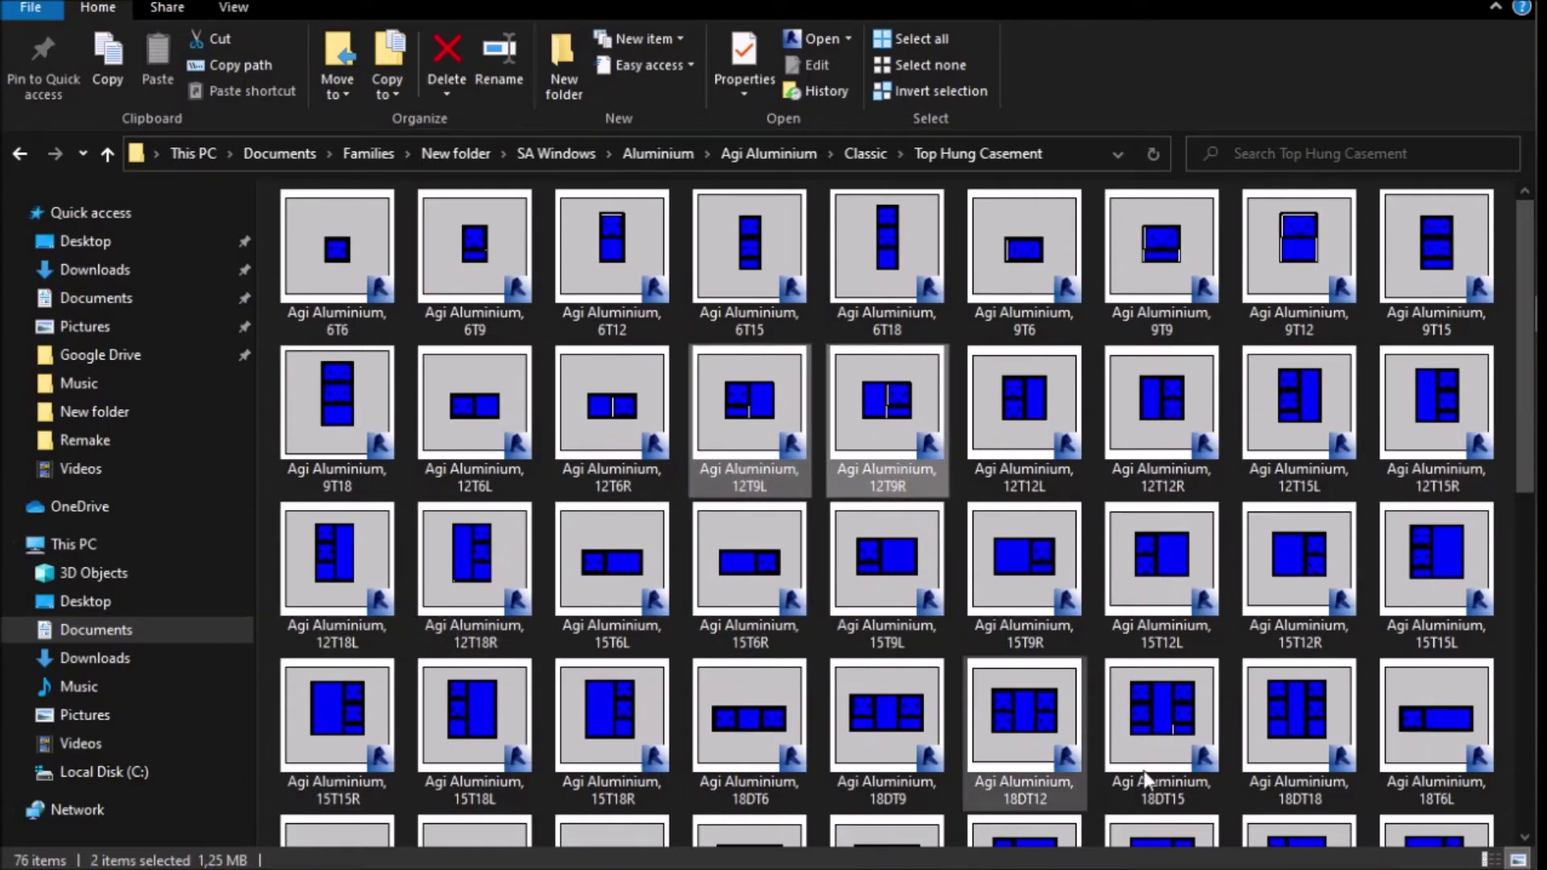
{"action": "left_click_drag", "start_coordinate": [1522, 479], "coordinate": [1528, 543]}
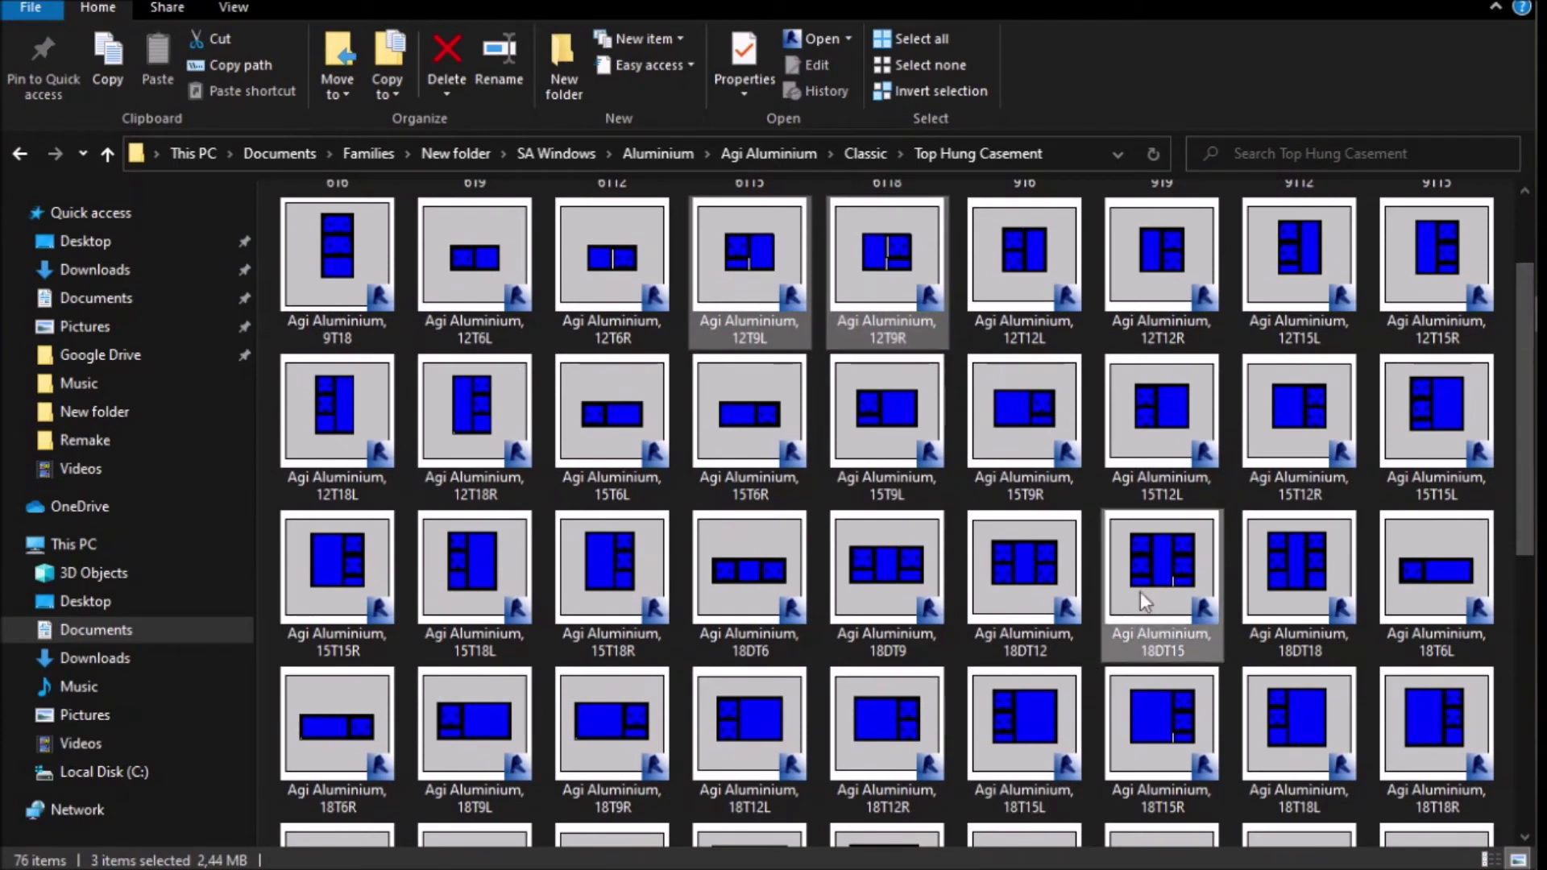
{"action": "left_click", "coordinate": [1120, 442], "text": "ctrl"}
{"action": "left_click", "coordinate": [636, 613], "text": "ctrl"}
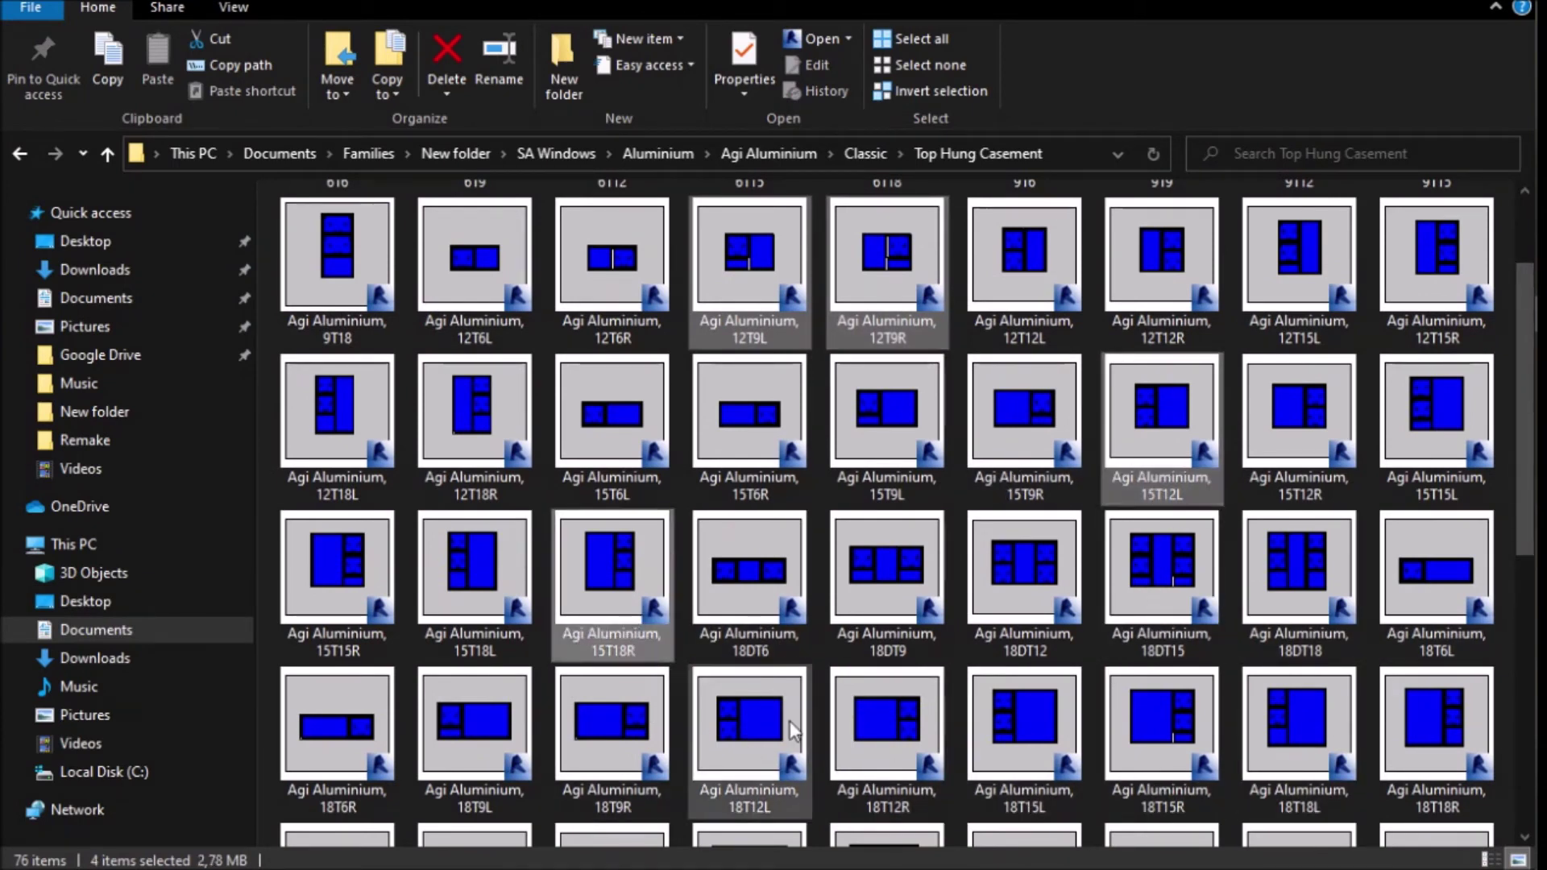
{"action": "left_click", "coordinate": [477, 628], "text": "ctrl"}
{"action": "left_click", "coordinate": [750, 620], "text": "ctrl"}
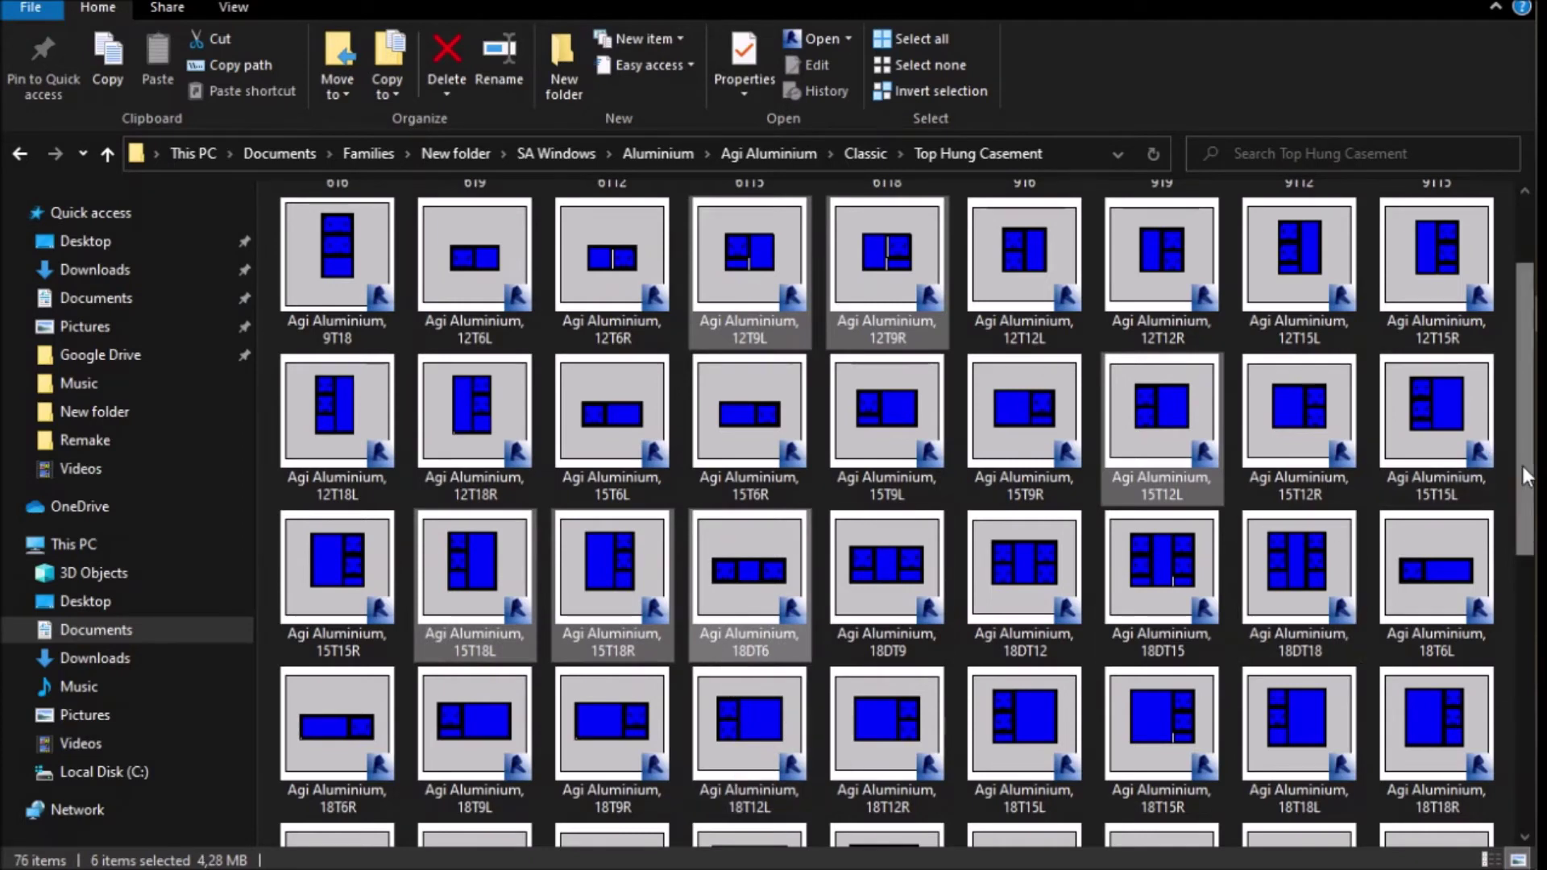
Add the 6T6, 6T9, 9T9 and 12T18L families to the file selection.
{"action": "scroll", "coordinate": [1525, 363], "scroll_direction": "up", "scroll_amount": 1}
{"action": "left_click", "coordinate": [337, 250], "text": "ctrl"}
{"action": "left_click", "coordinate": [496, 261], "text": "ctrl"}
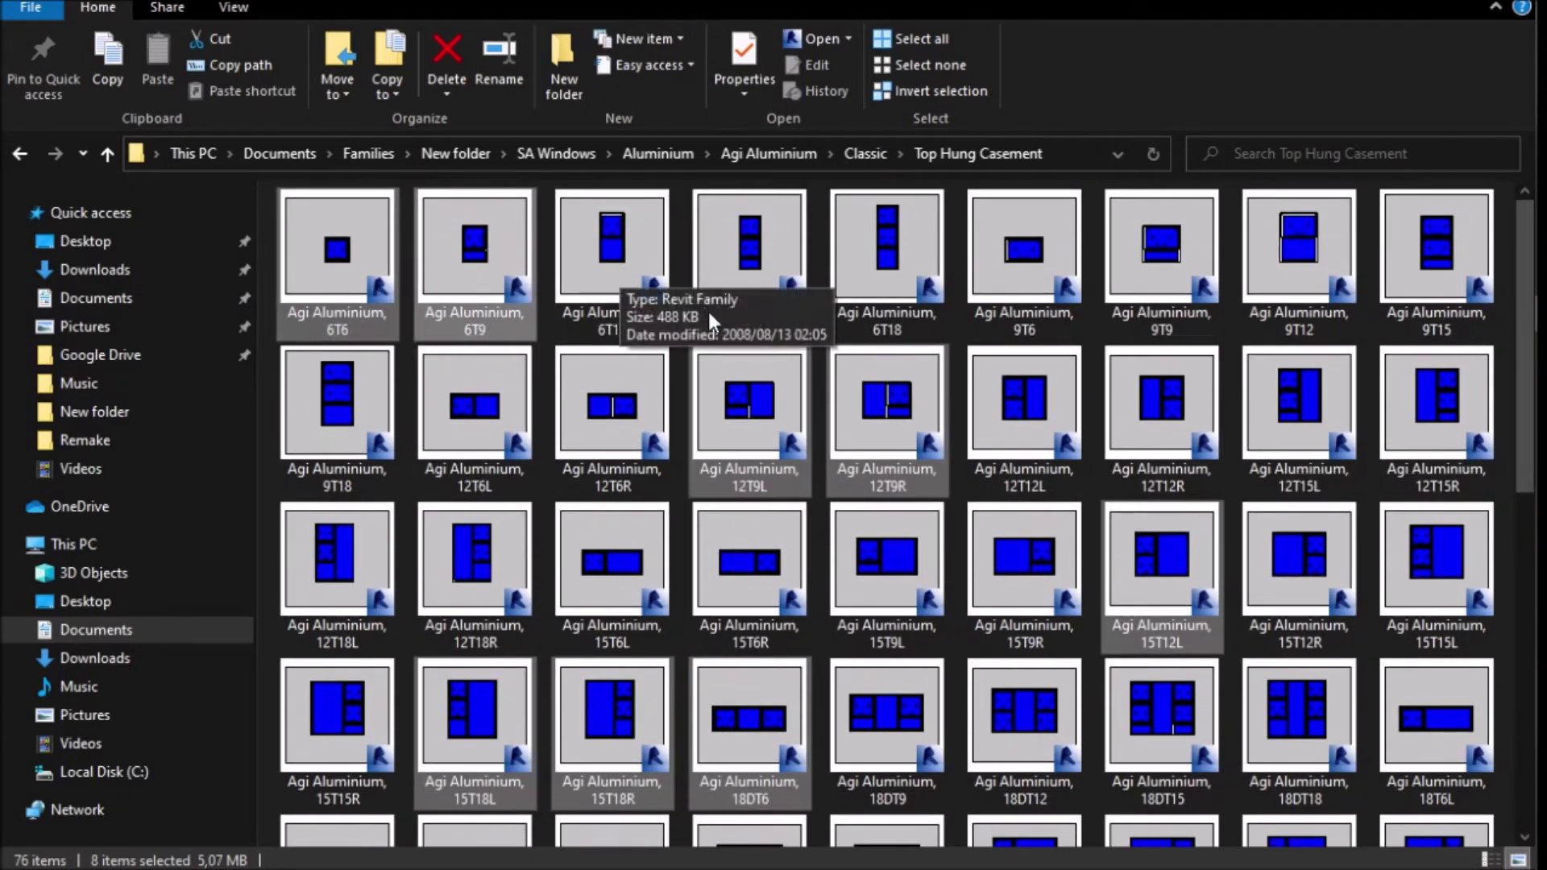
{"action": "left_click", "coordinate": [1192, 293], "text": "ctrl"}
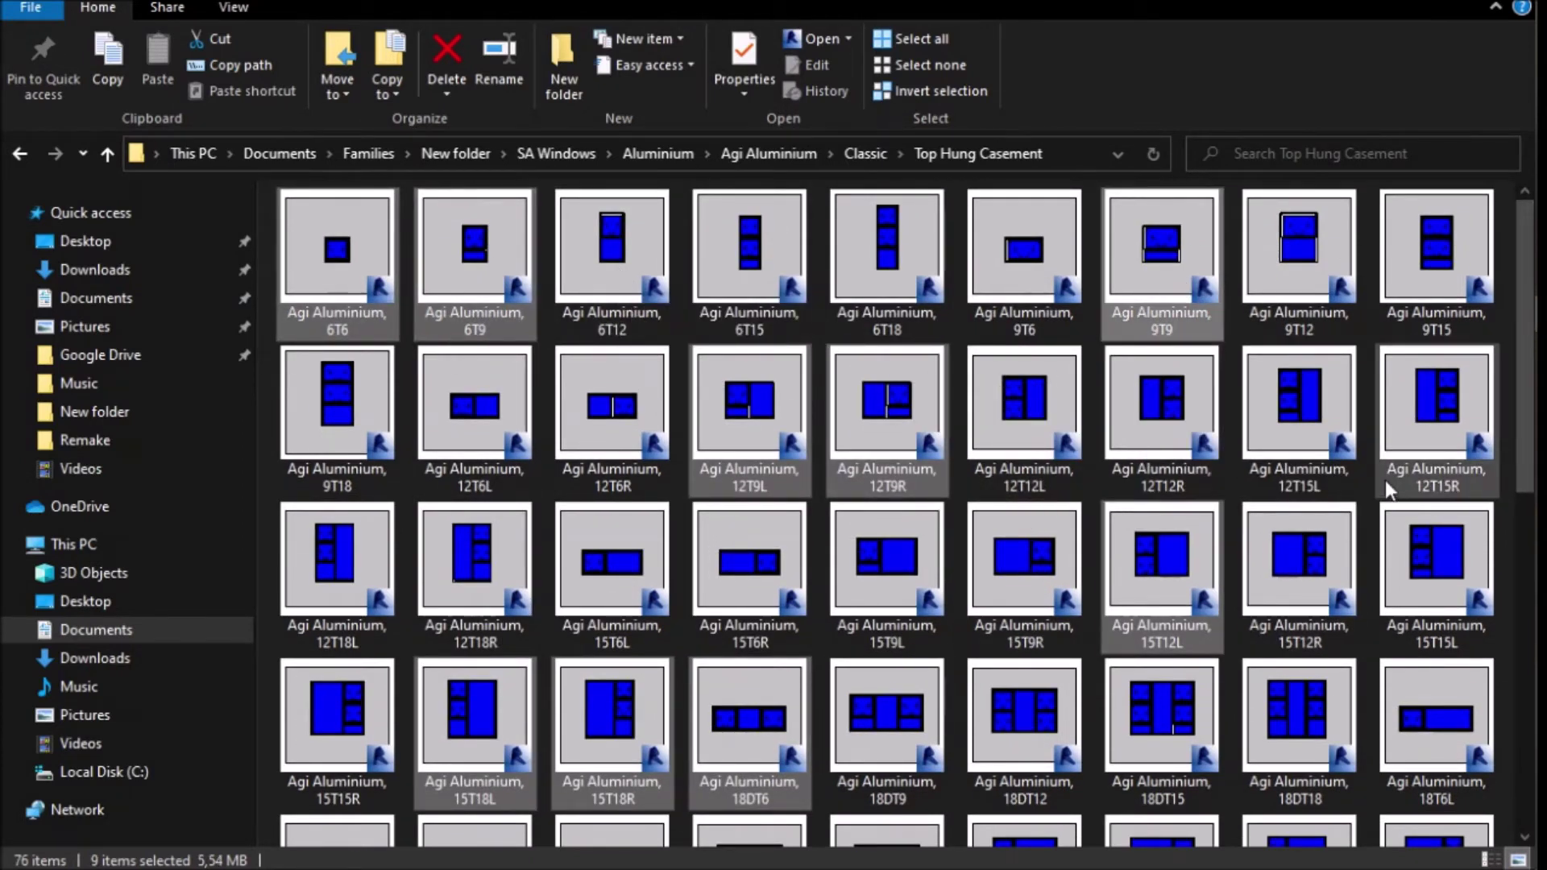
{"action": "left_click", "coordinate": [348, 546], "text": "ctrl"}
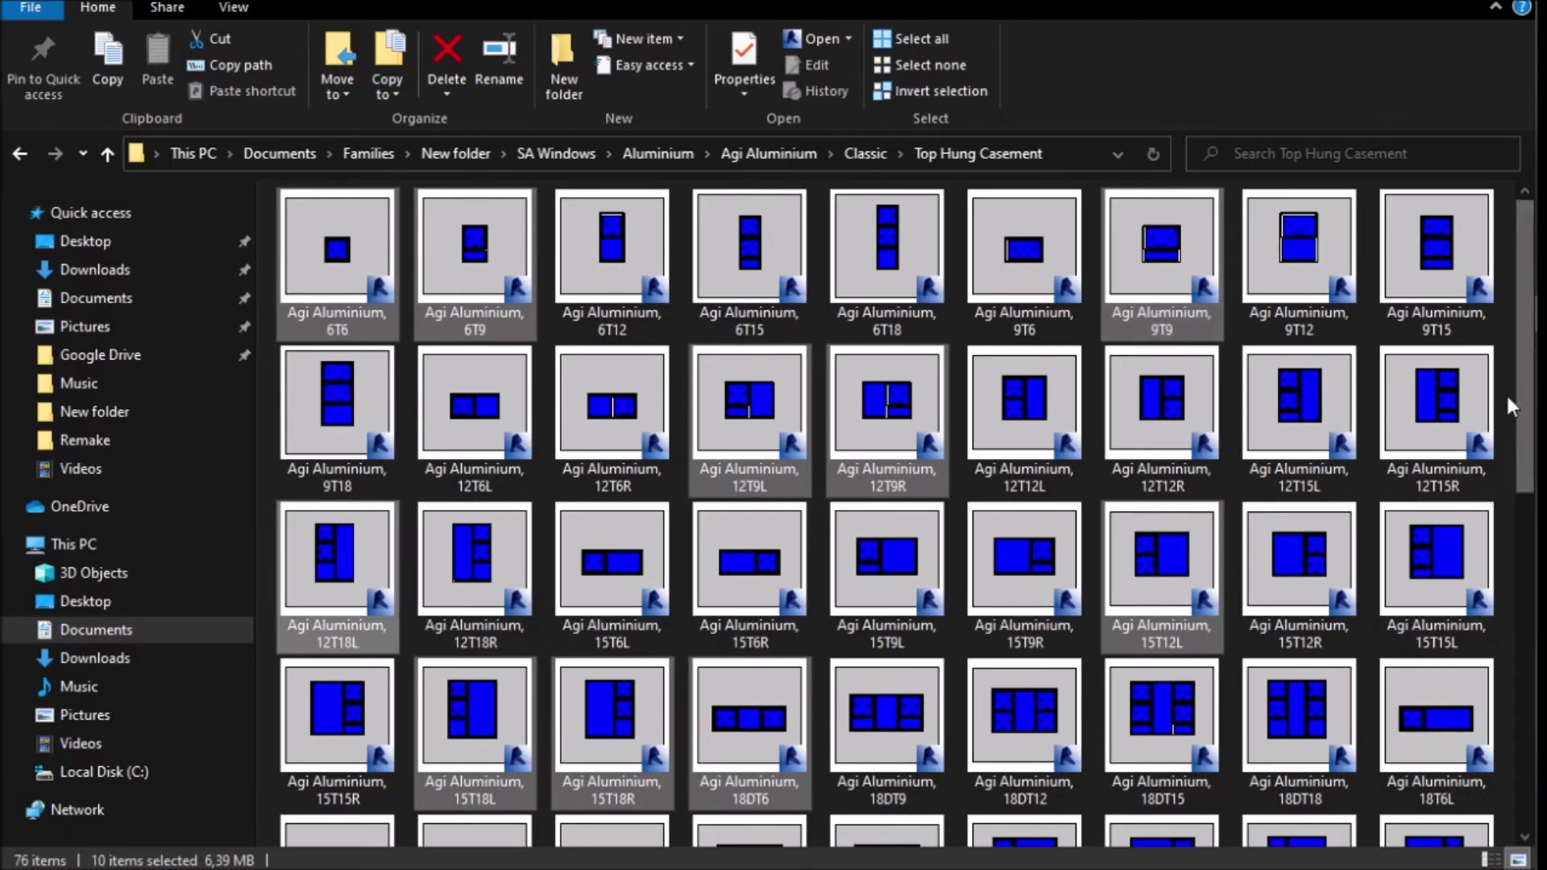
Load all the selected top hung casement families into the Revit project and leave window placement.
{"action": "scroll", "coordinate": [1277, 459], "scroll_direction": "down", "scroll_amount": 3}
{"action": "scroll", "coordinate": [1277, 460], "scroll_direction": "up", "scroll_amount": 3}
{"action": "left_click_drag", "start_coordinate": [887, 403], "coordinate": [1507, 104]}
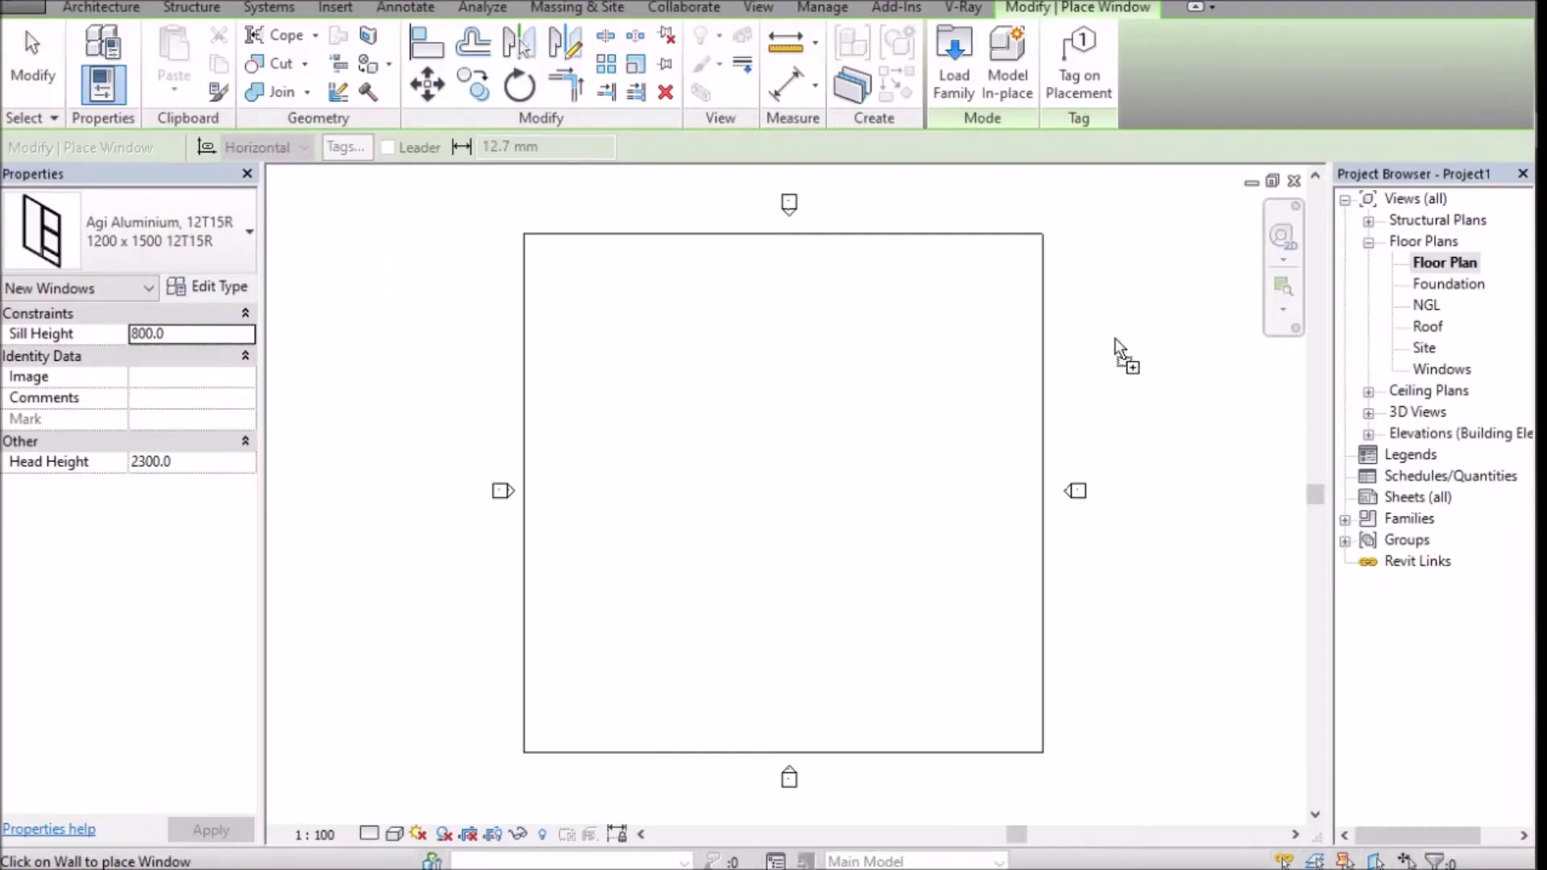
{"action": "left_click_drag", "start_coordinate": [1115, 339], "coordinate": [1115, 339]}
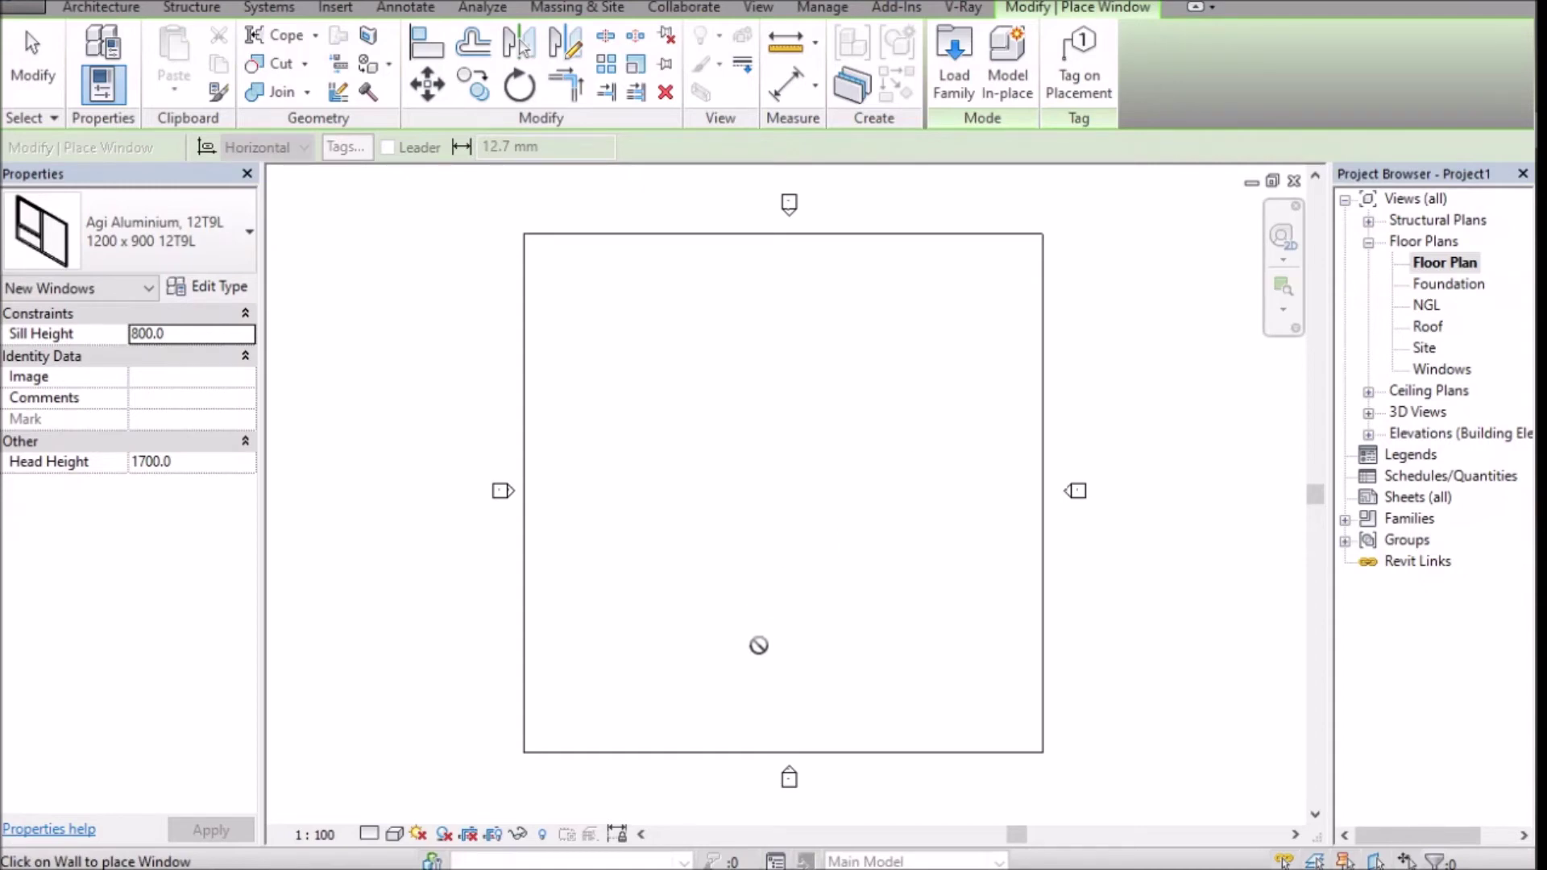
{"action": "left_click", "coordinate": [32, 64]}
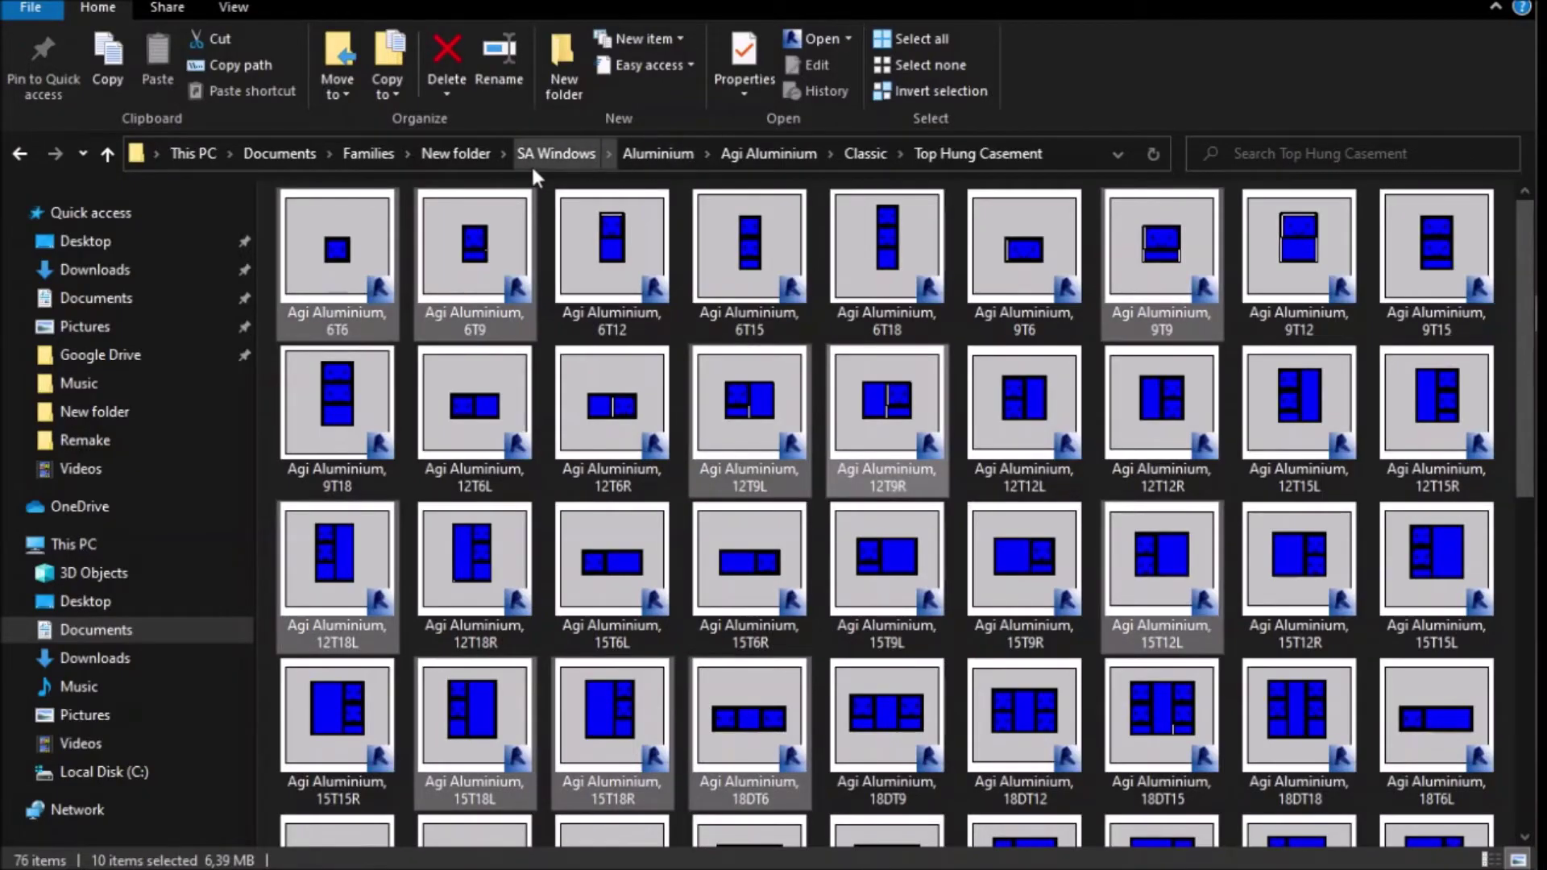
In File Explorer, open the Sliding Patio With Side folder of the Agi Aluminium families under SA Doors.
{"action": "left_click", "coordinate": [503, 153]}
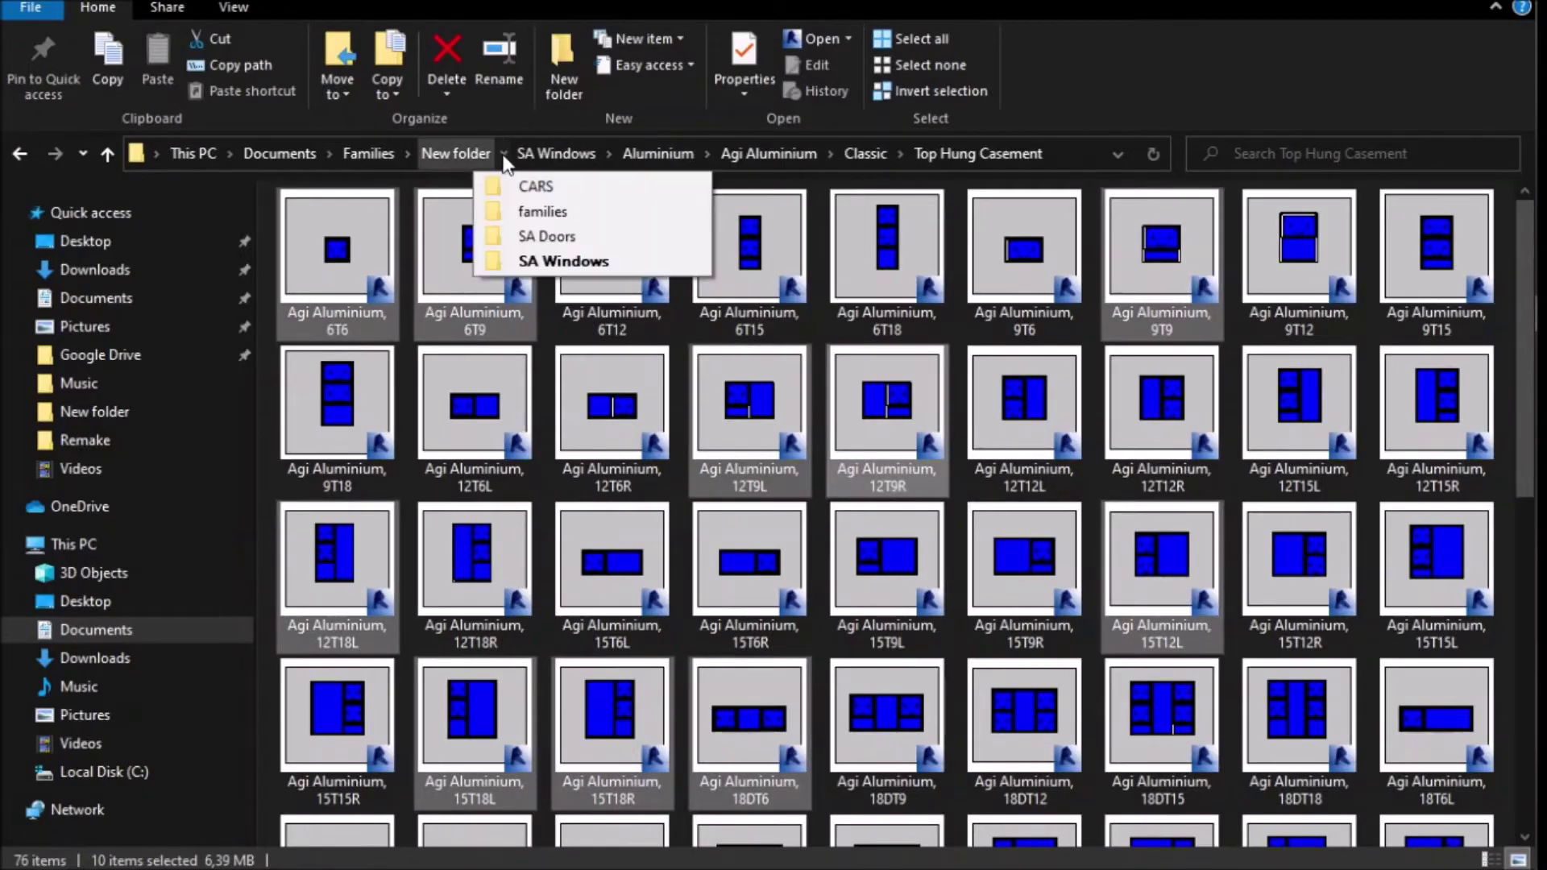
{"action": "left_click", "coordinate": [546, 235]}
{"action": "left_click", "coordinate": [350, 306]}
{"action": "double_click", "coordinate": [483, 282]}
{"action": "double_click", "coordinate": [358, 233]}
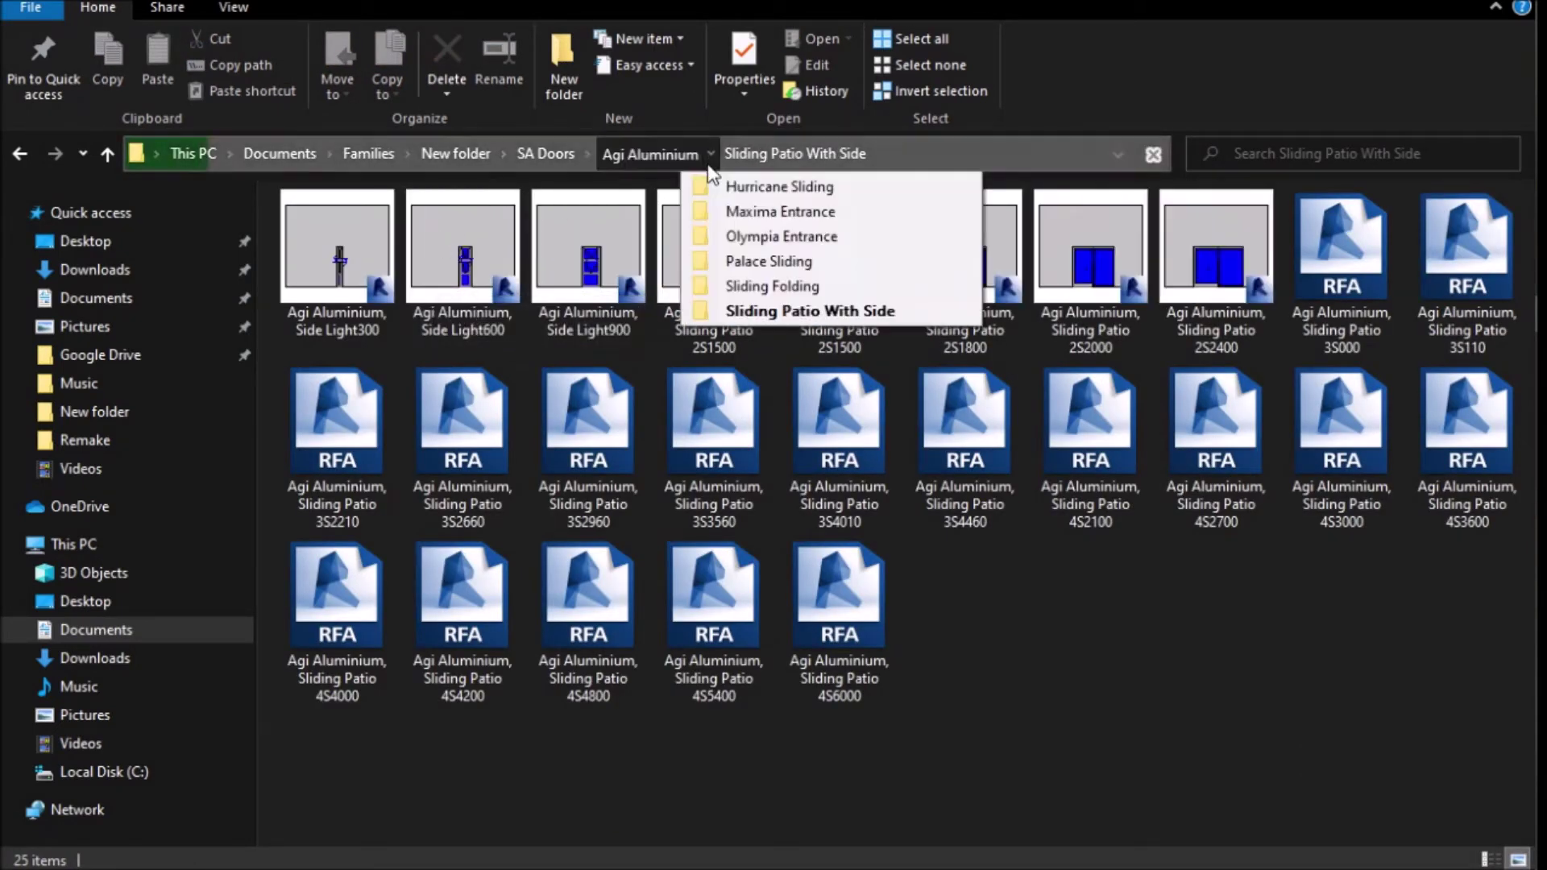
Load the Sliding Patio 2S1800, 2S2000, 2S2400 and 3S2210 door families into the Revit project.
{"action": "left_click", "coordinate": [953, 306]}
{"action": "left_click", "coordinate": [1080, 322], "text": "ctrl"}
{"action": "left_click", "coordinate": [1225, 331], "text": "ctrl"}
{"action": "left_click", "coordinate": [337, 511], "text": "ctrl"}
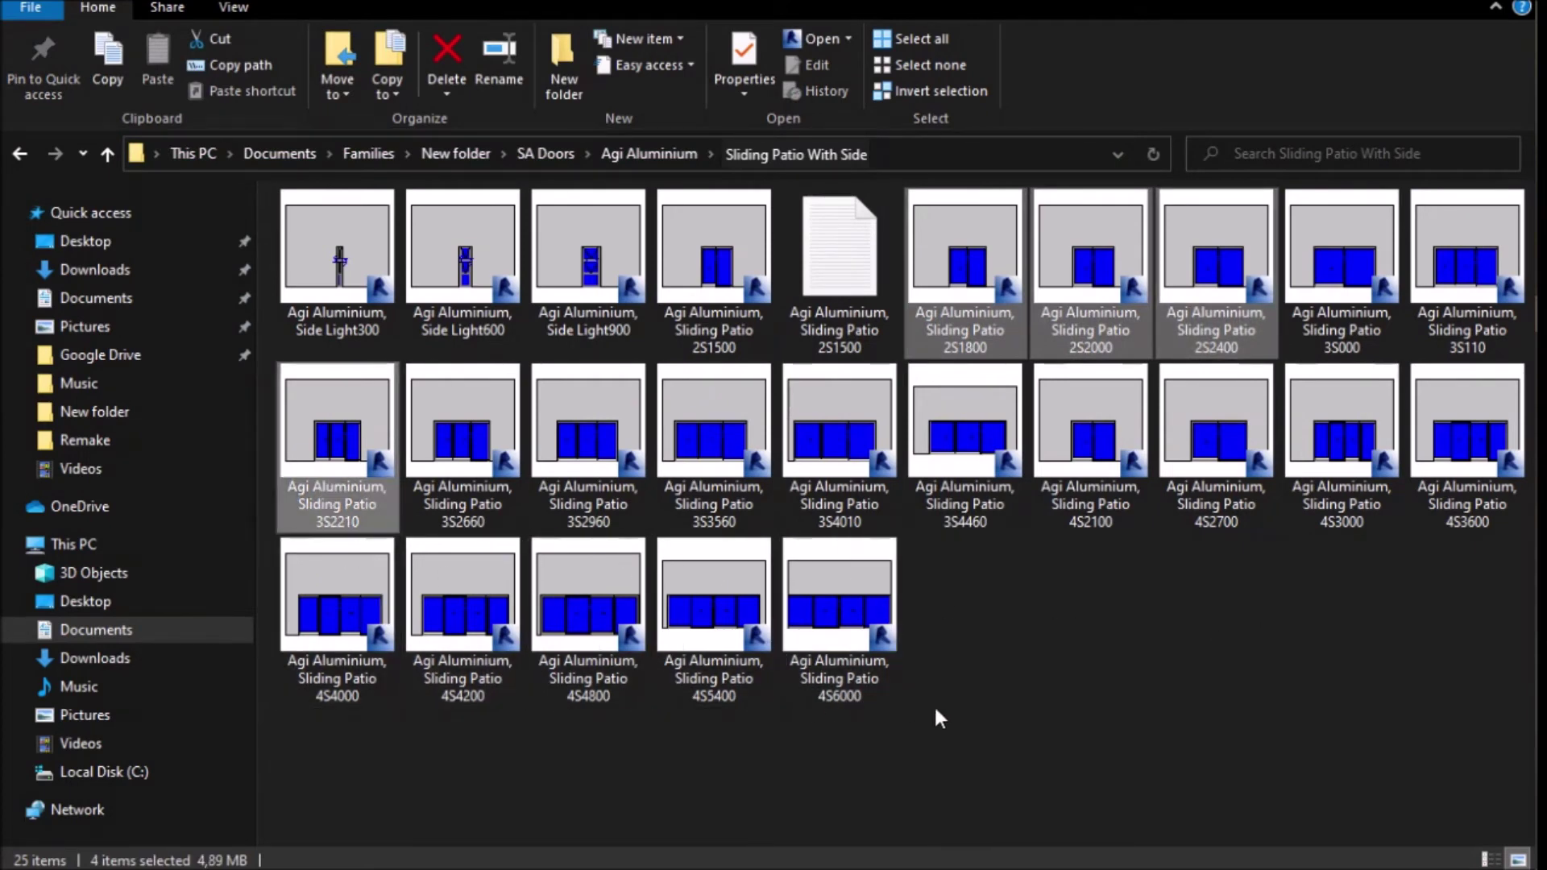
{"action": "left_click_drag", "start_coordinate": [330, 503], "coordinate": [962, 380]}
{"action": "left_click_drag", "start_coordinate": [751, 438], "coordinate": [772, 408]}
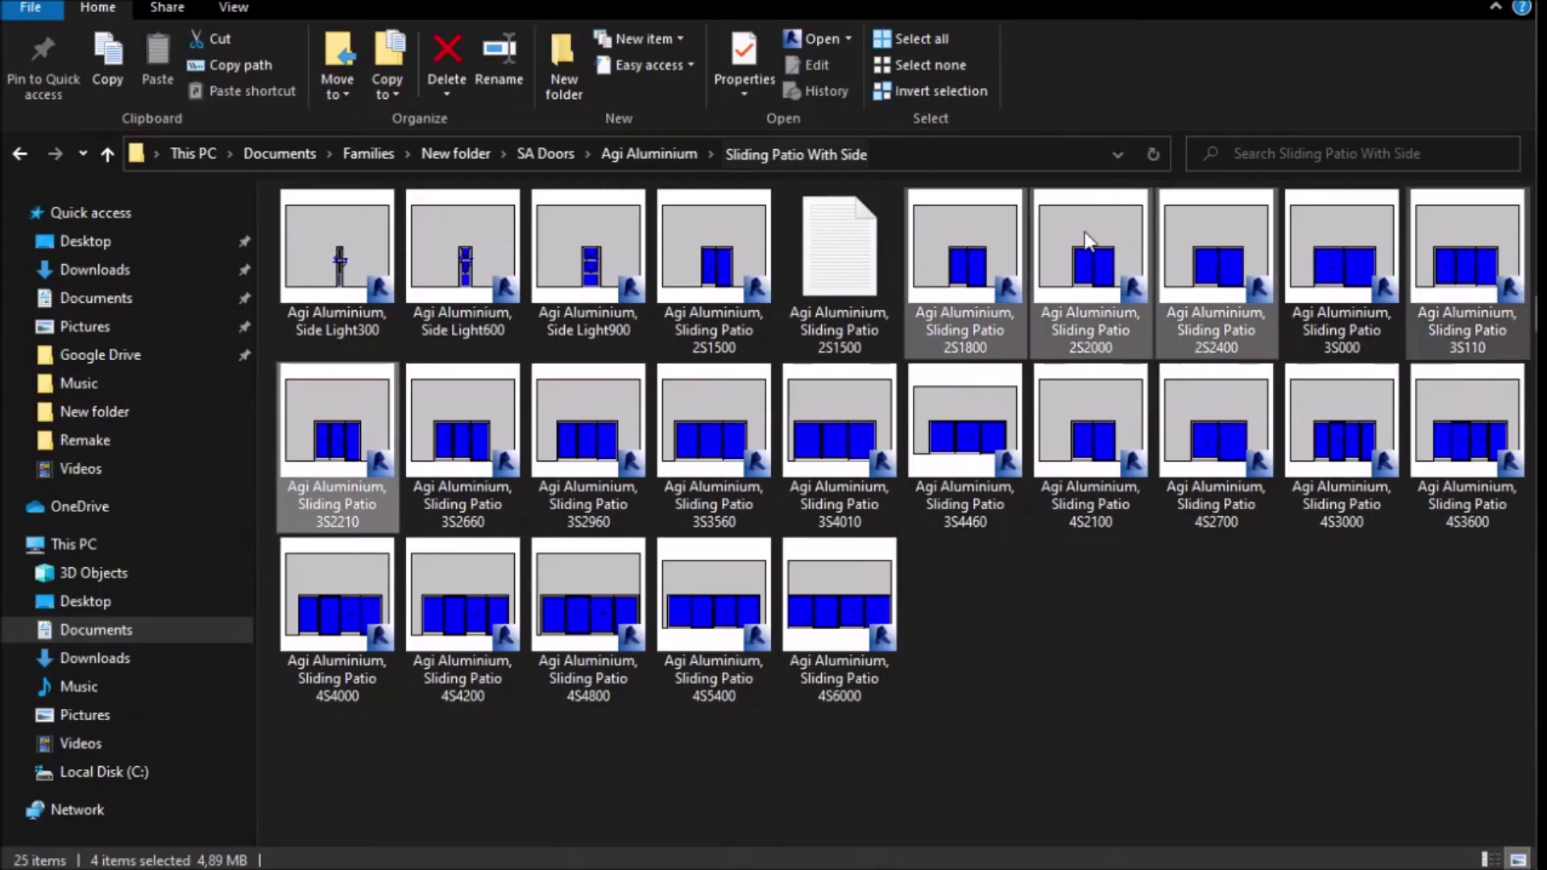
Load the 3S900, 5S500 and 6S500 door families from the Agi Aluminium Sliding Folding folder into the project.
{"action": "left_click", "coordinate": [710, 154]}
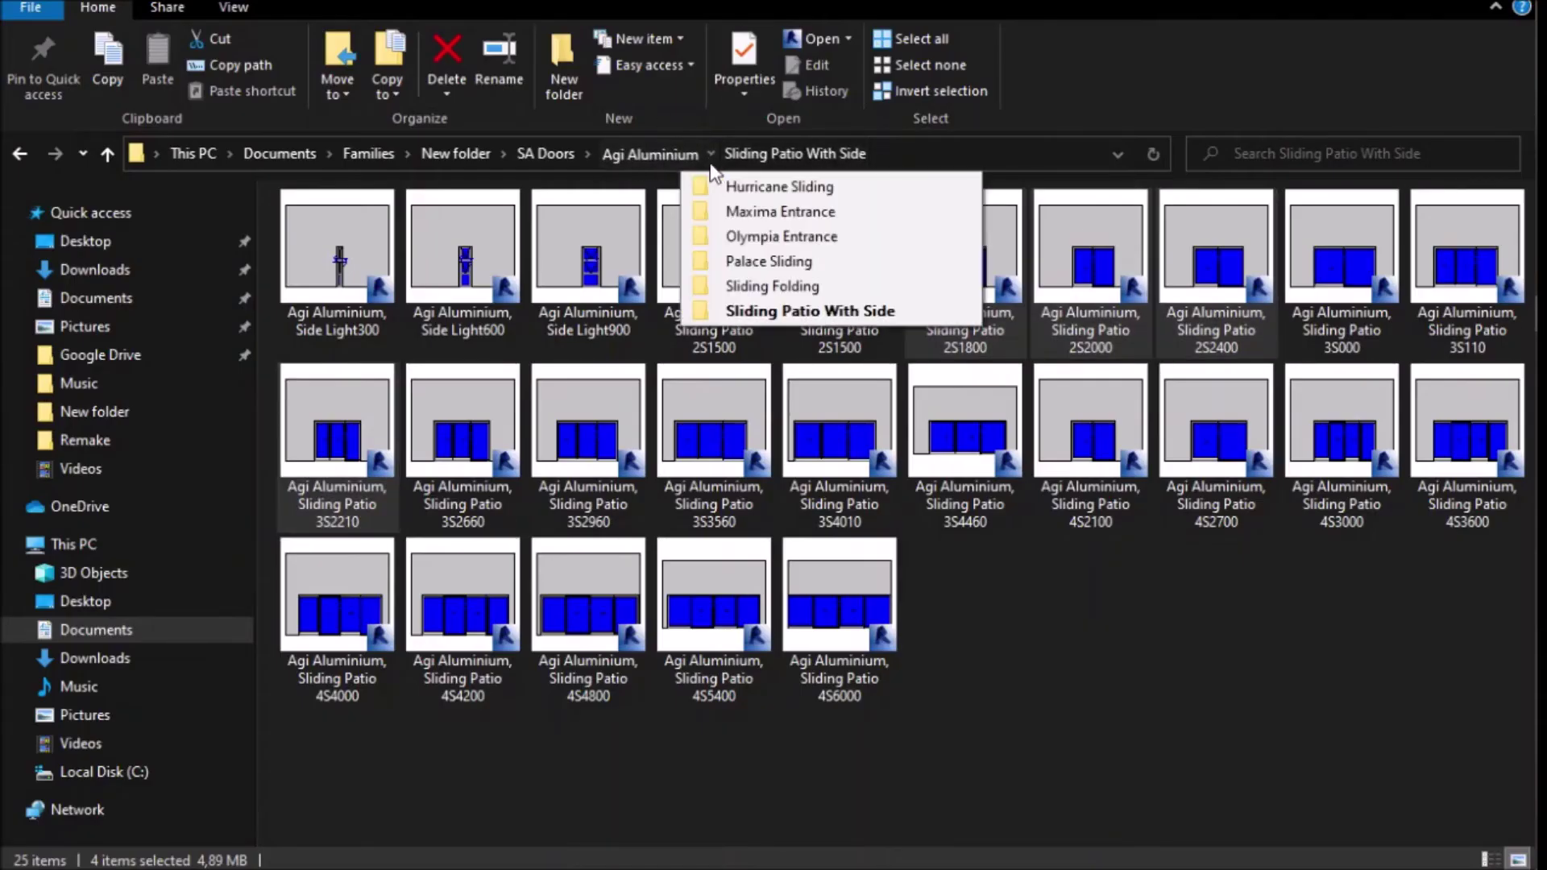
{"action": "left_click", "coordinate": [772, 286]}
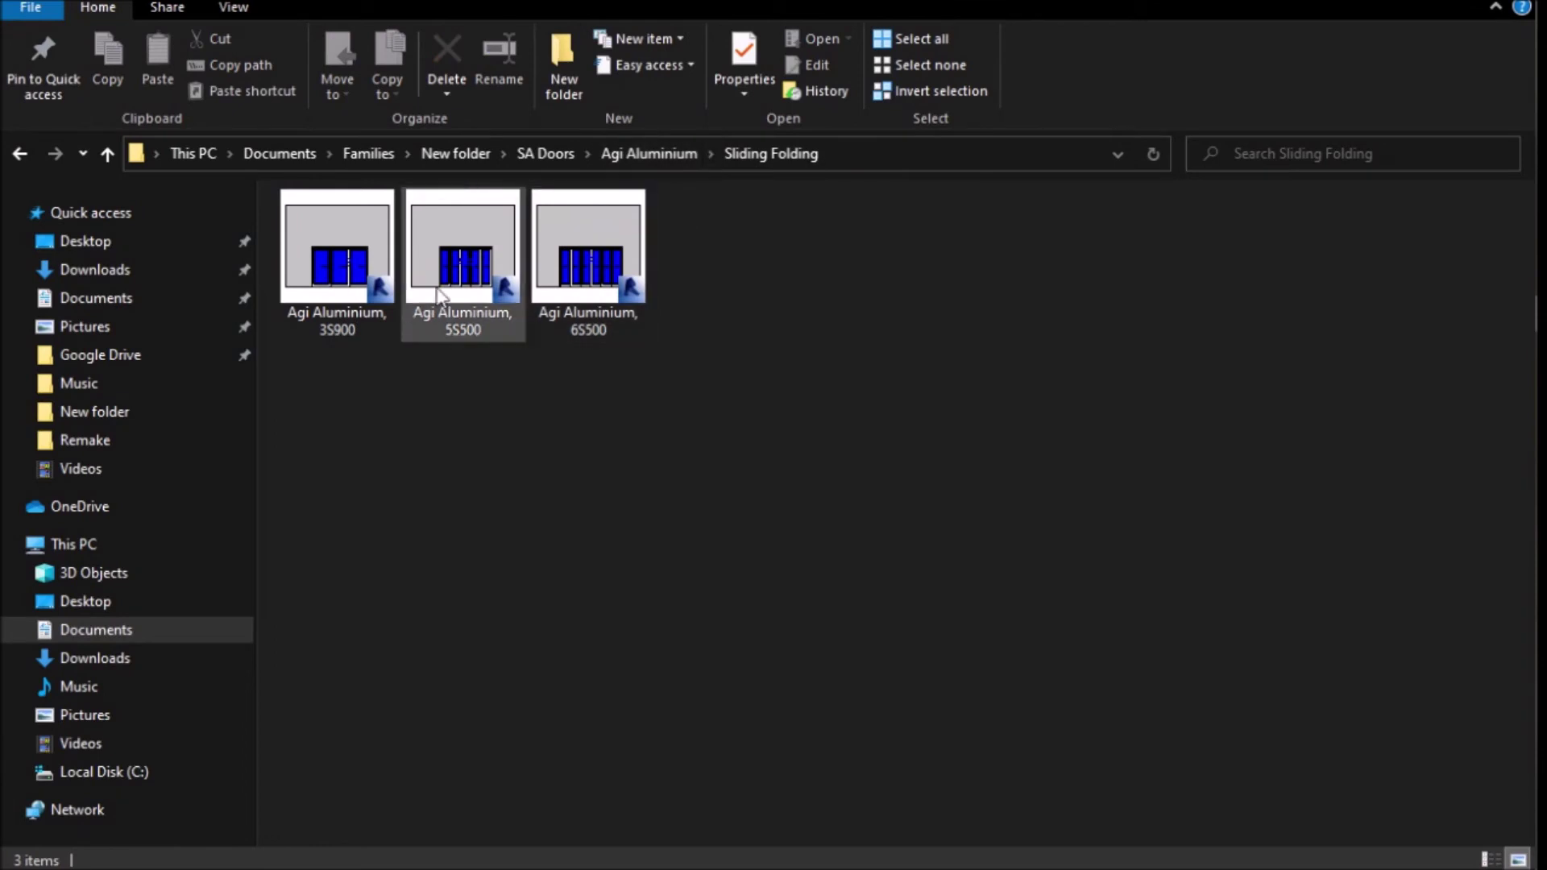
{"action": "left_click_drag", "start_coordinate": [338, 266], "coordinate": [882, 452]}
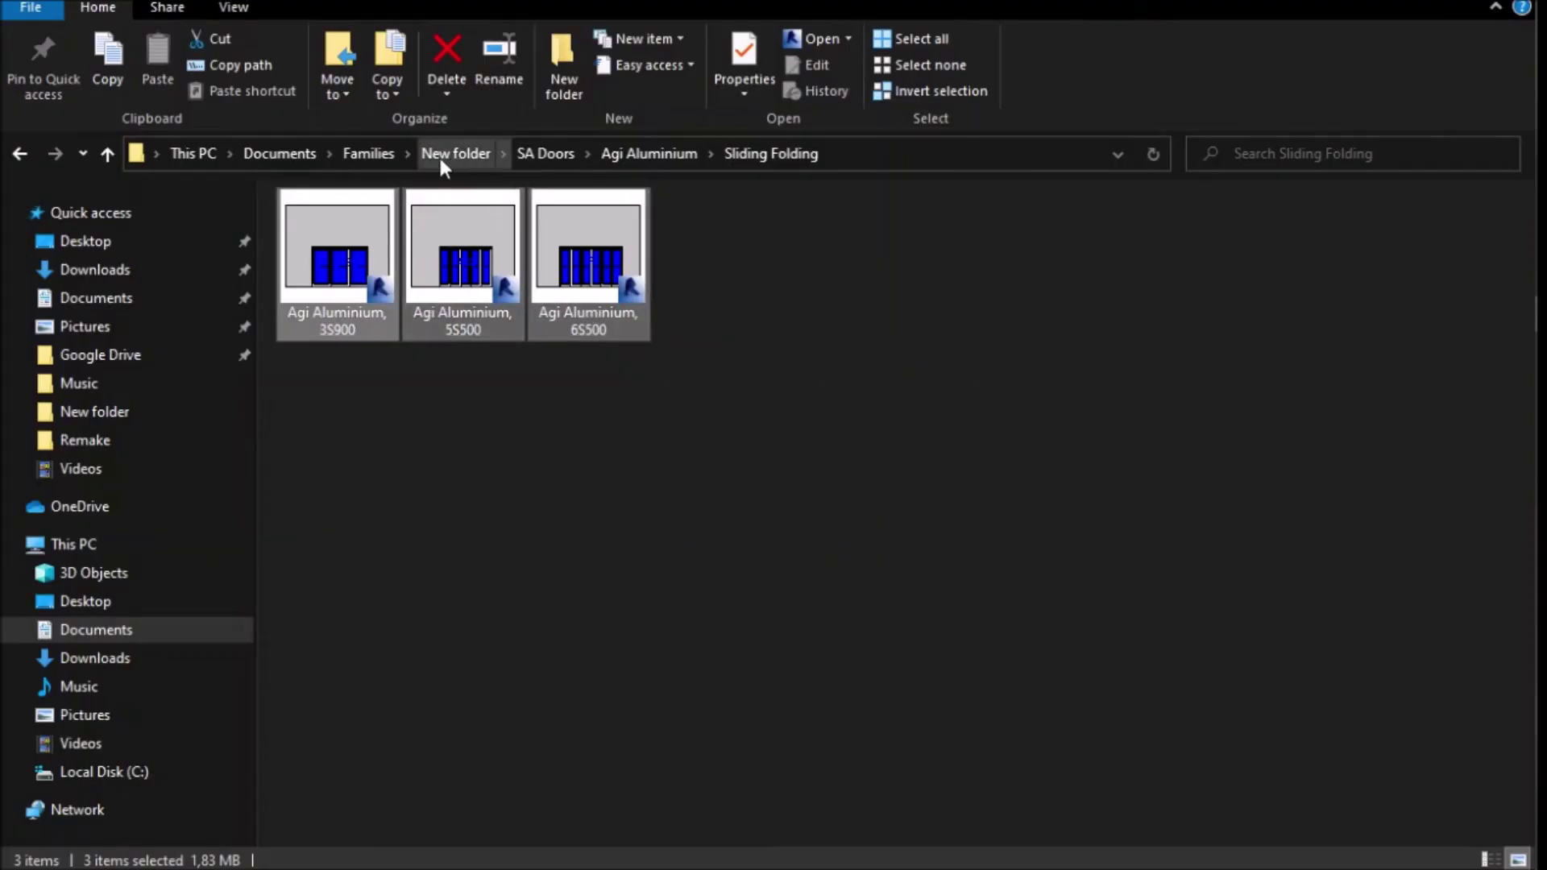
In File Explorer, go to the Furniture folder of the Families library after checking its Beds subfolder.
{"action": "left_click", "coordinate": [370, 154]}
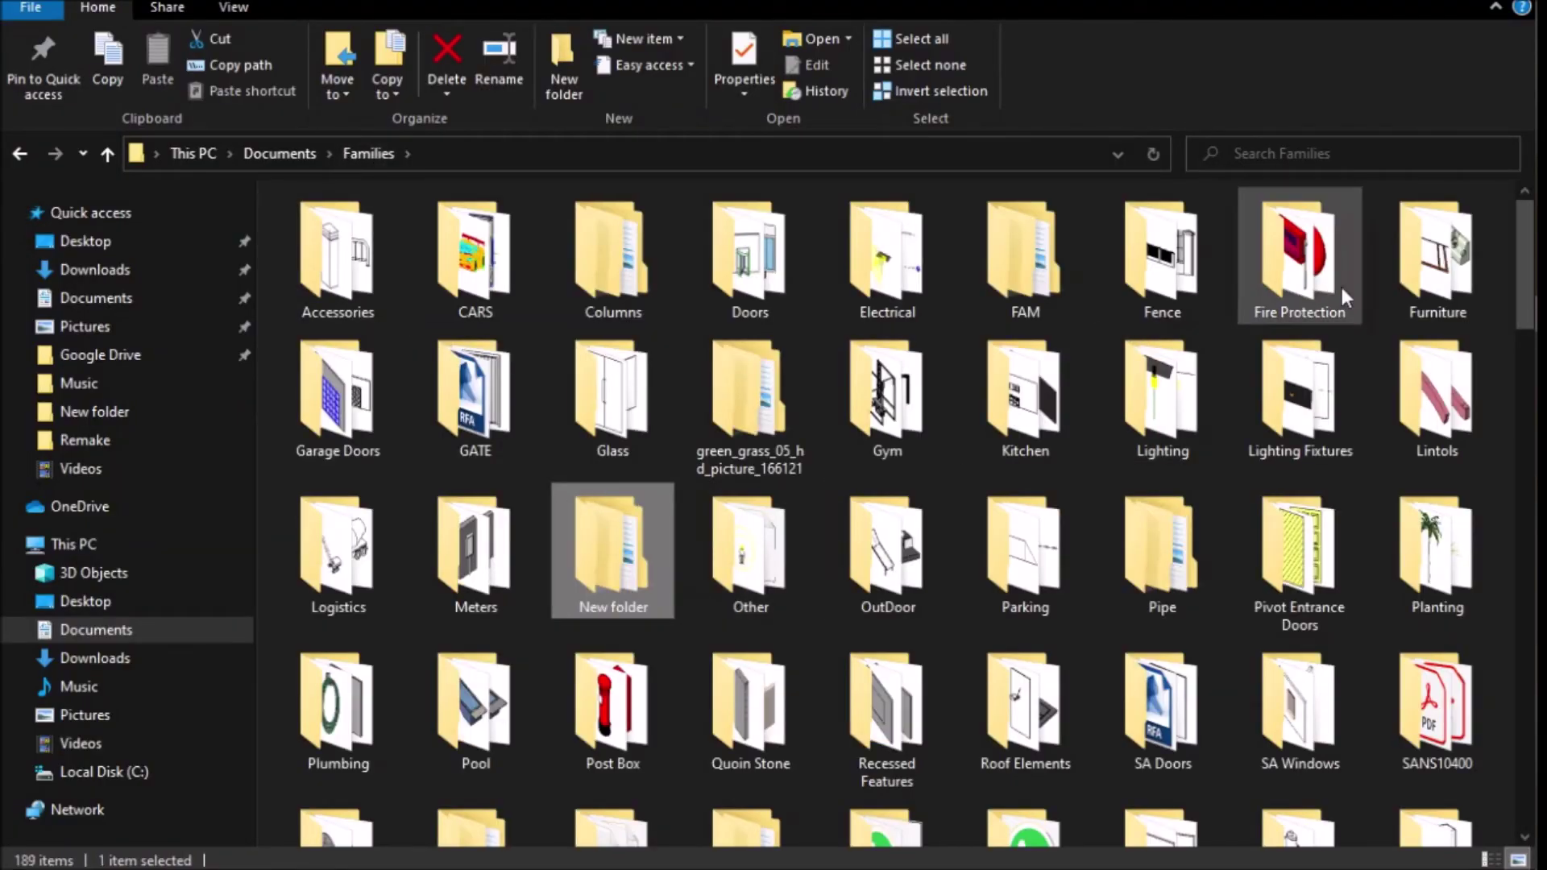
{"action": "double_click", "coordinate": [1436, 266]}
{"action": "double_click", "coordinate": [346, 284]}
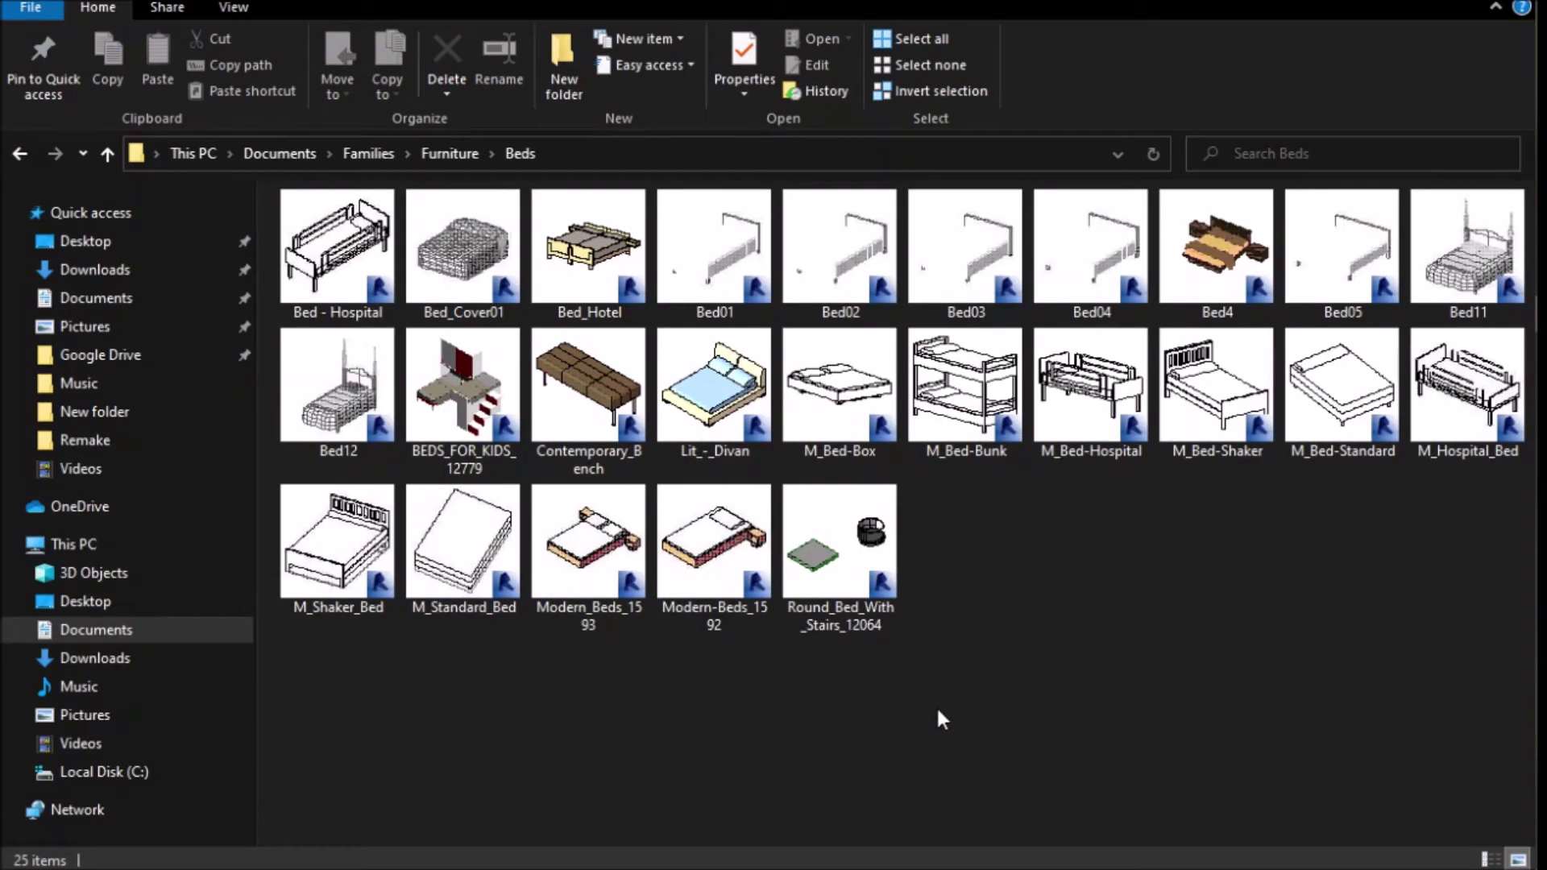
{"action": "left_click", "coordinate": [445, 155]}
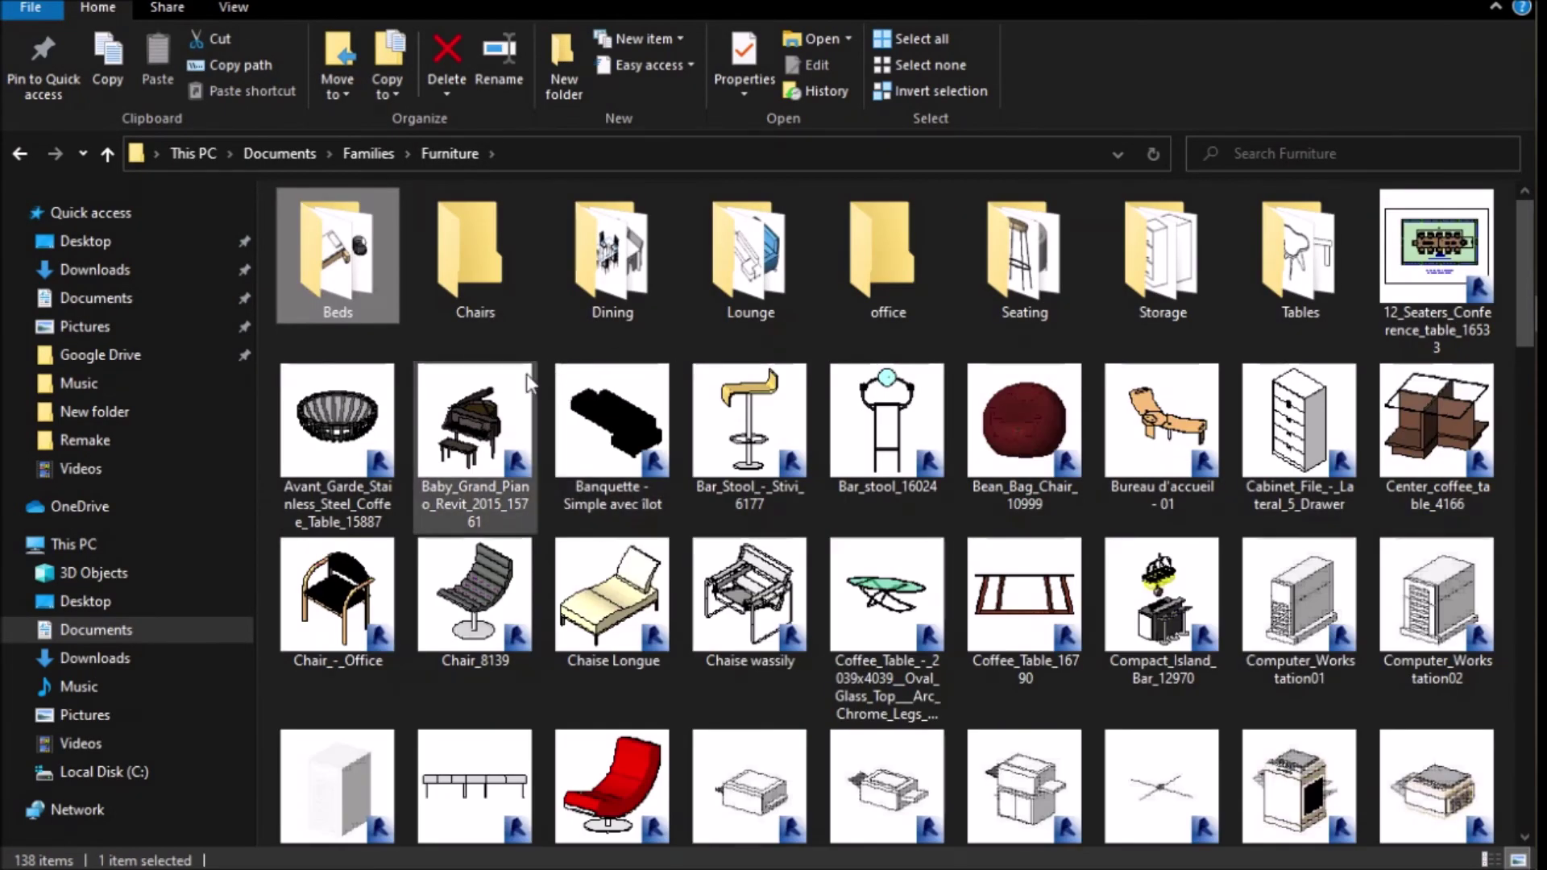
Load the Center_coffee_table_4166, M_Sofa-Corbu, M_TV - Flat Screen and M_TV Stand furniture families into the Revit project.
{"action": "scroll", "coordinate": [1442, 323], "scroll_direction": "down", "scroll_amount": 1}
{"action": "left_click_drag", "start_coordinate": [1436, 322], "coordinate": [1531, 175]}
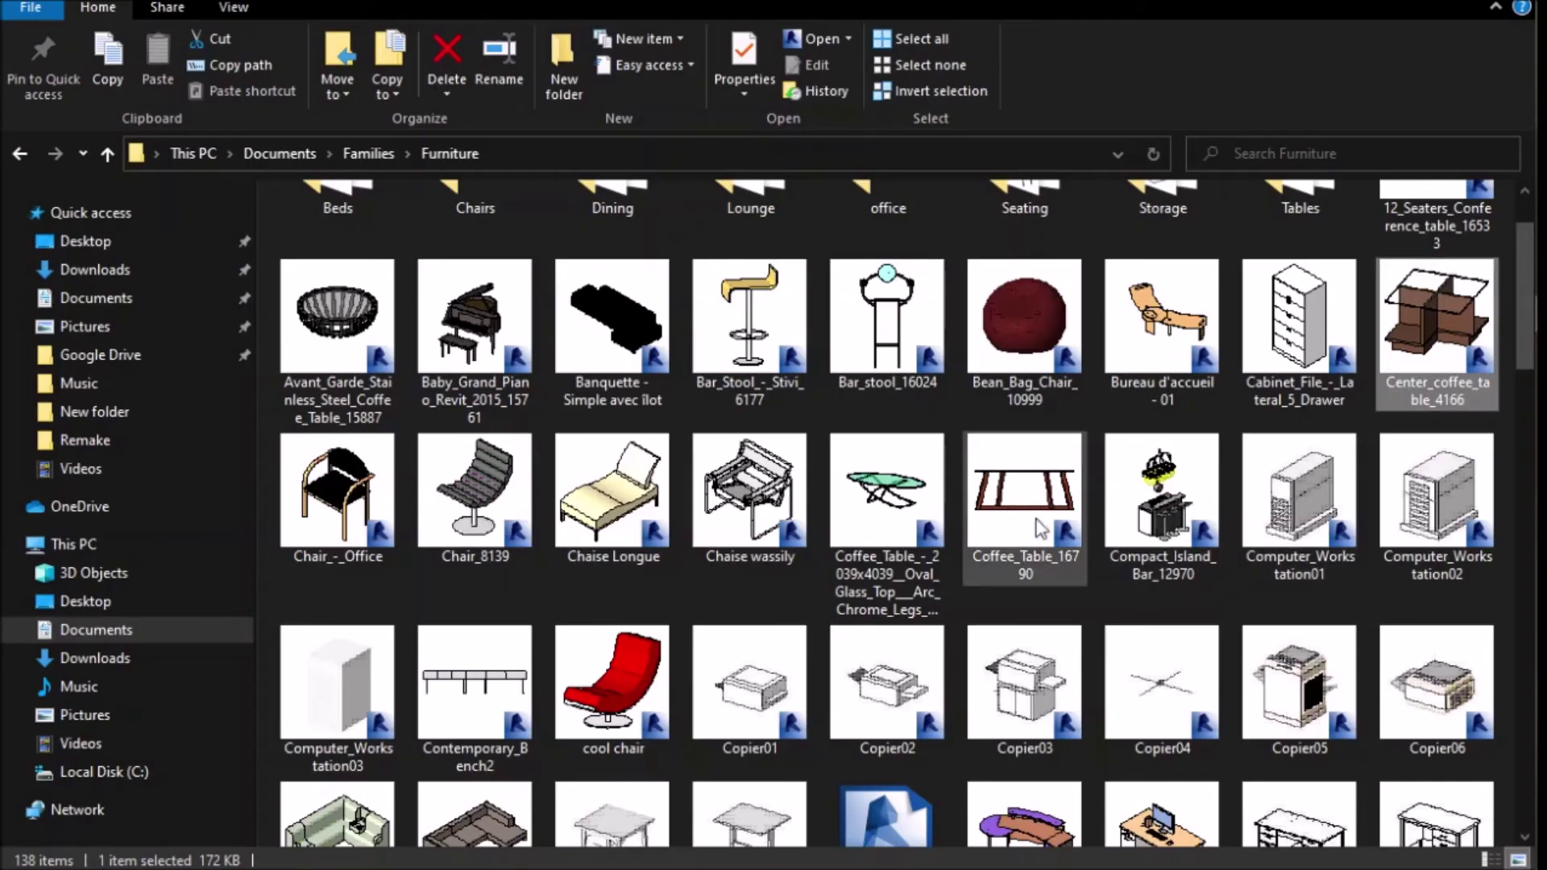
{"action": "left_click_drag", "start_coordinate": [1521, 350], "coordinate": [1510, 582]}
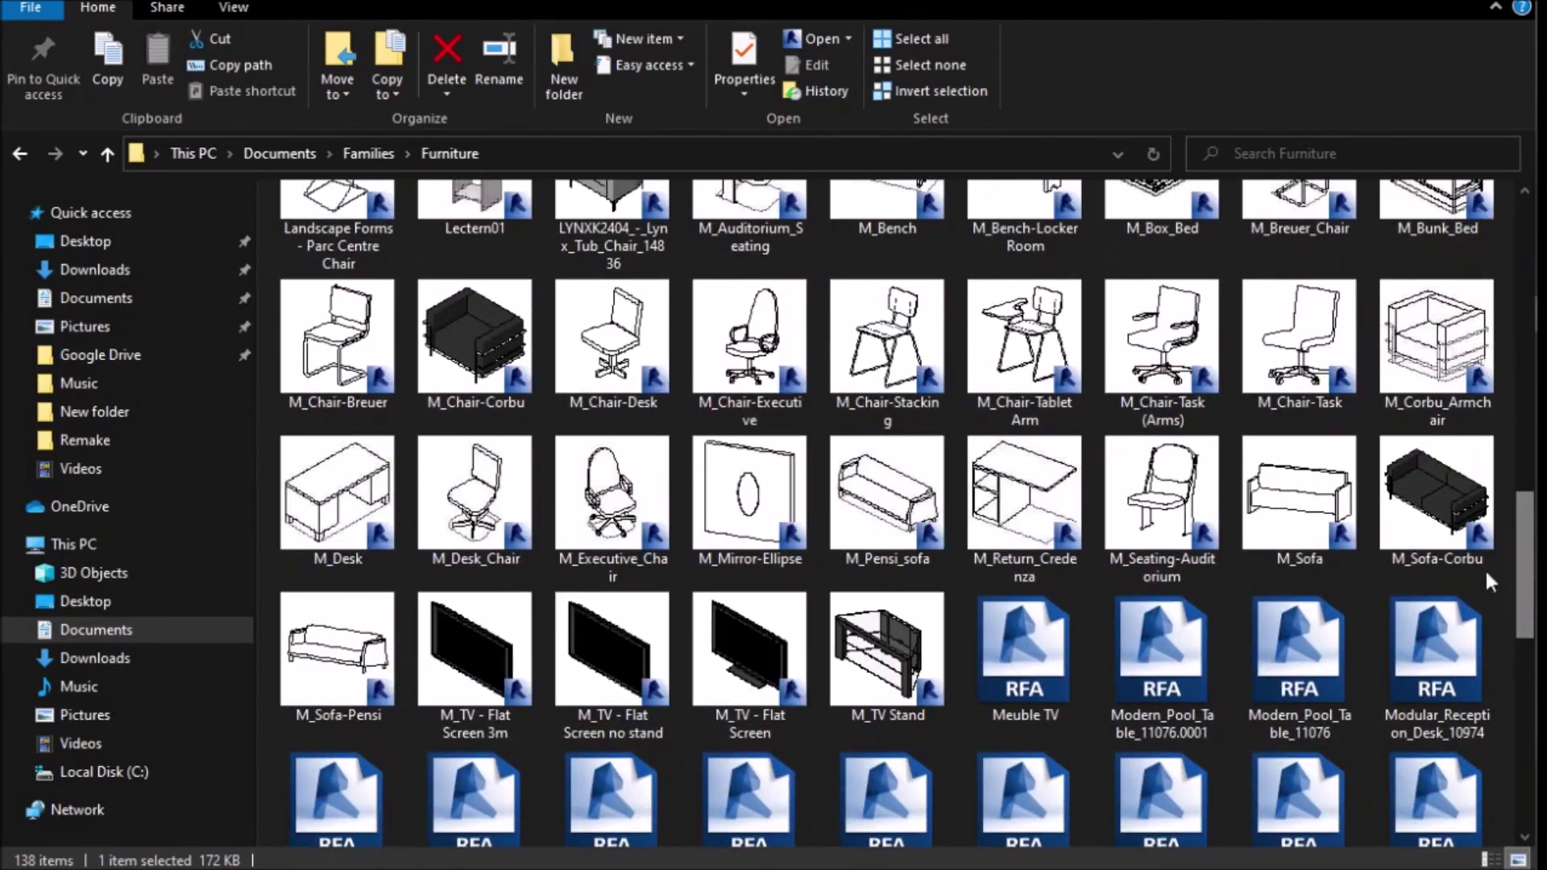
{"action": "left_click", "coordinate": [1437, 493], "text": "ctrl"}
{"action": "left_click", "coordinate": [750, 653], "text": "ctrl"}
{"action": "left_click", "coordinate": [887, 652], "text": "ctrl"}
{"action": "left_click_drag", "start_coordinate": [1532, 594], "coordinate": [1497, 282]}
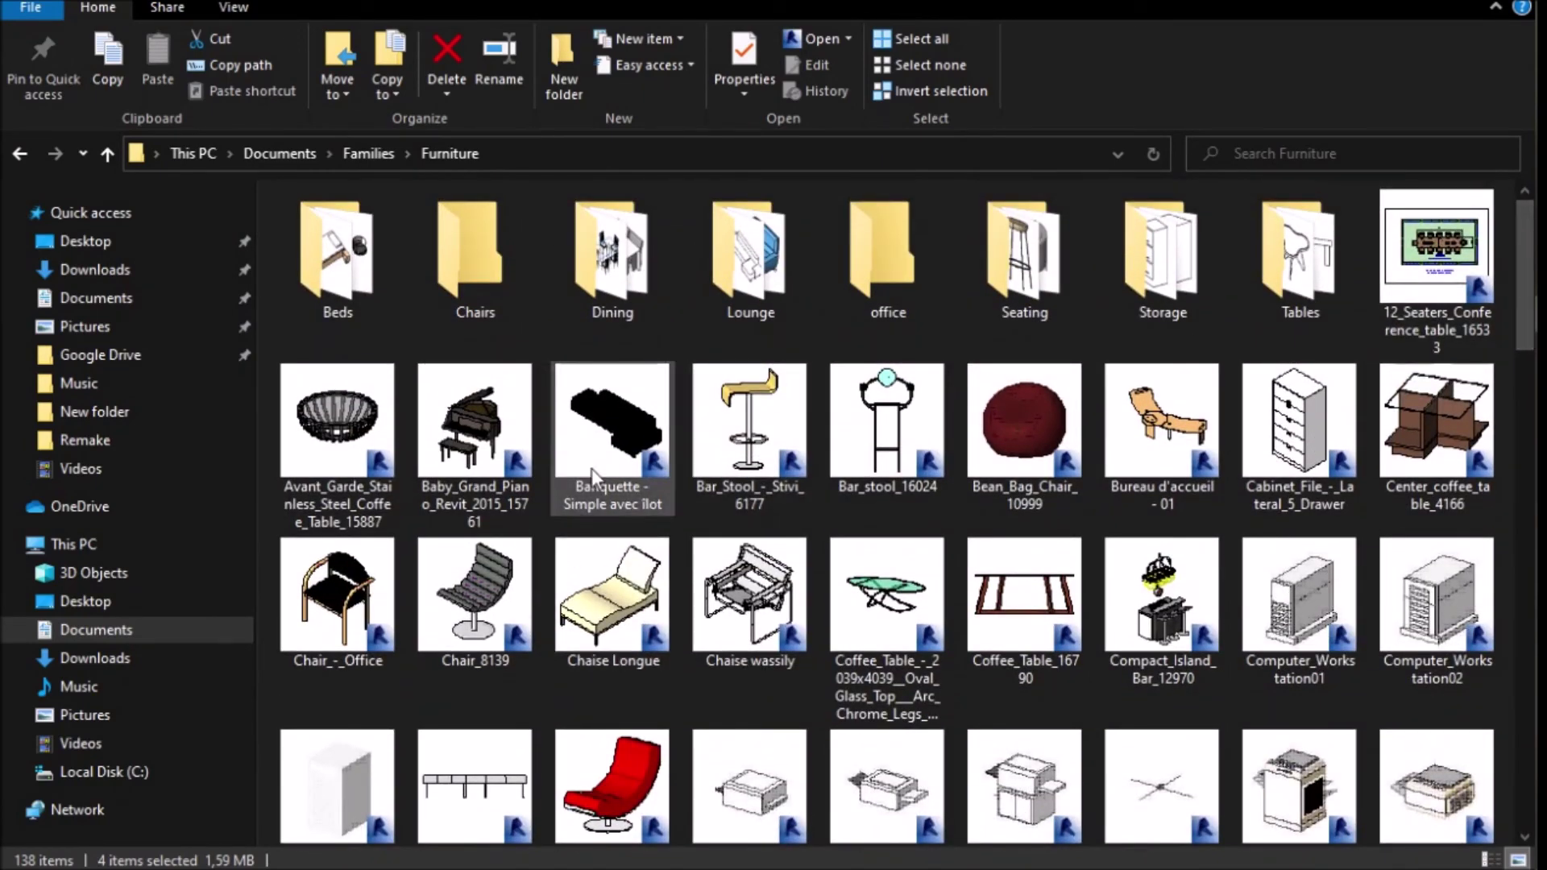
{"action": "left_click_drag", "start_coordinate": [600, 465], "coordinate": [1531, 153], "text": "ctrl"}
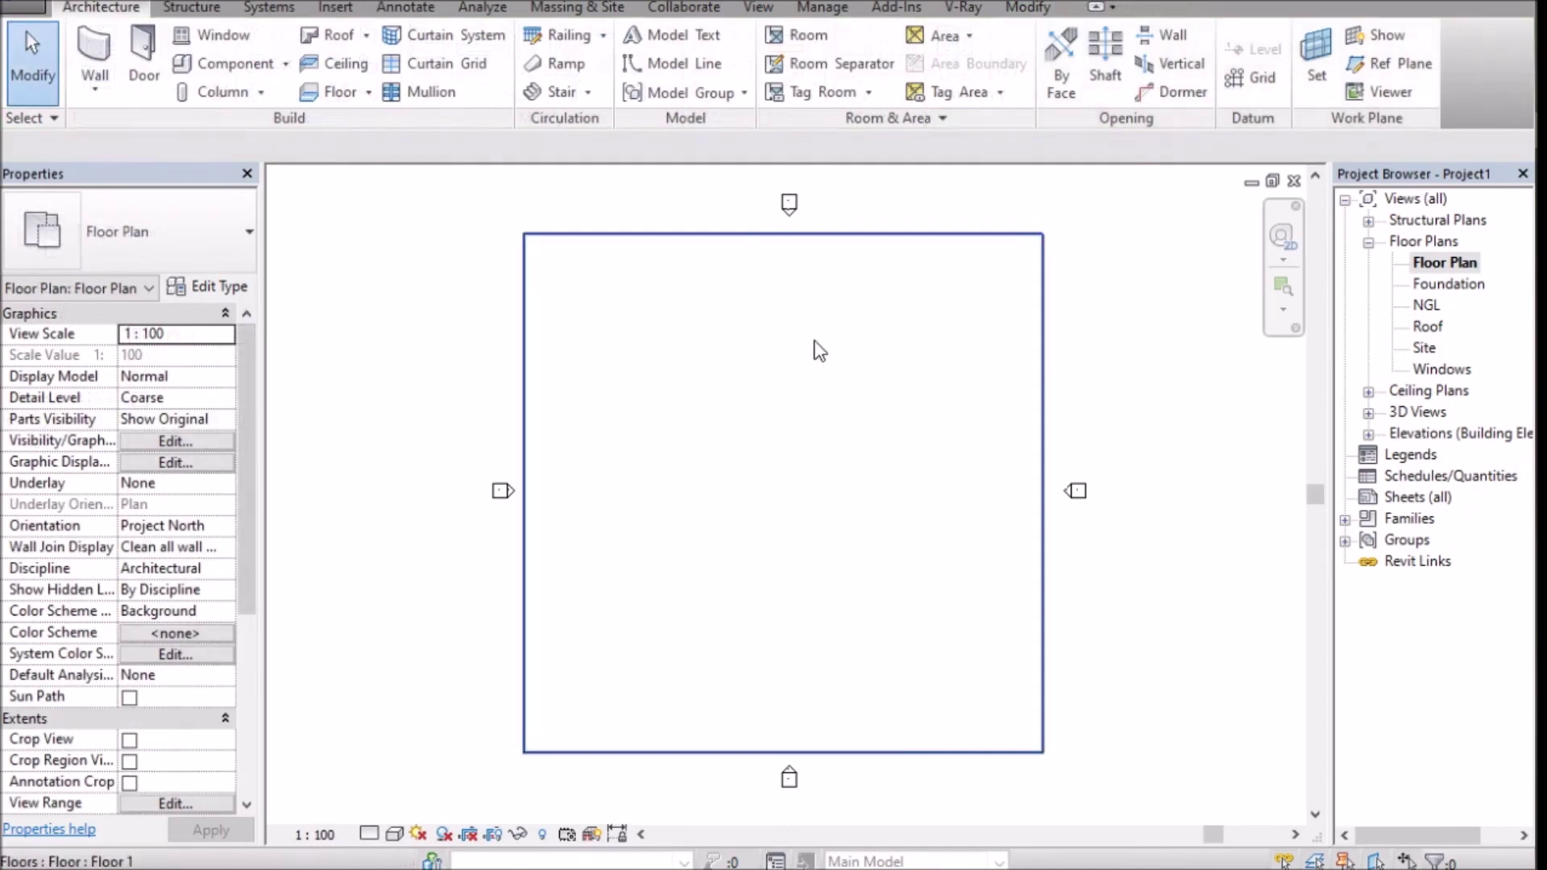
{"action": "key", "text": "alt+Tab"}
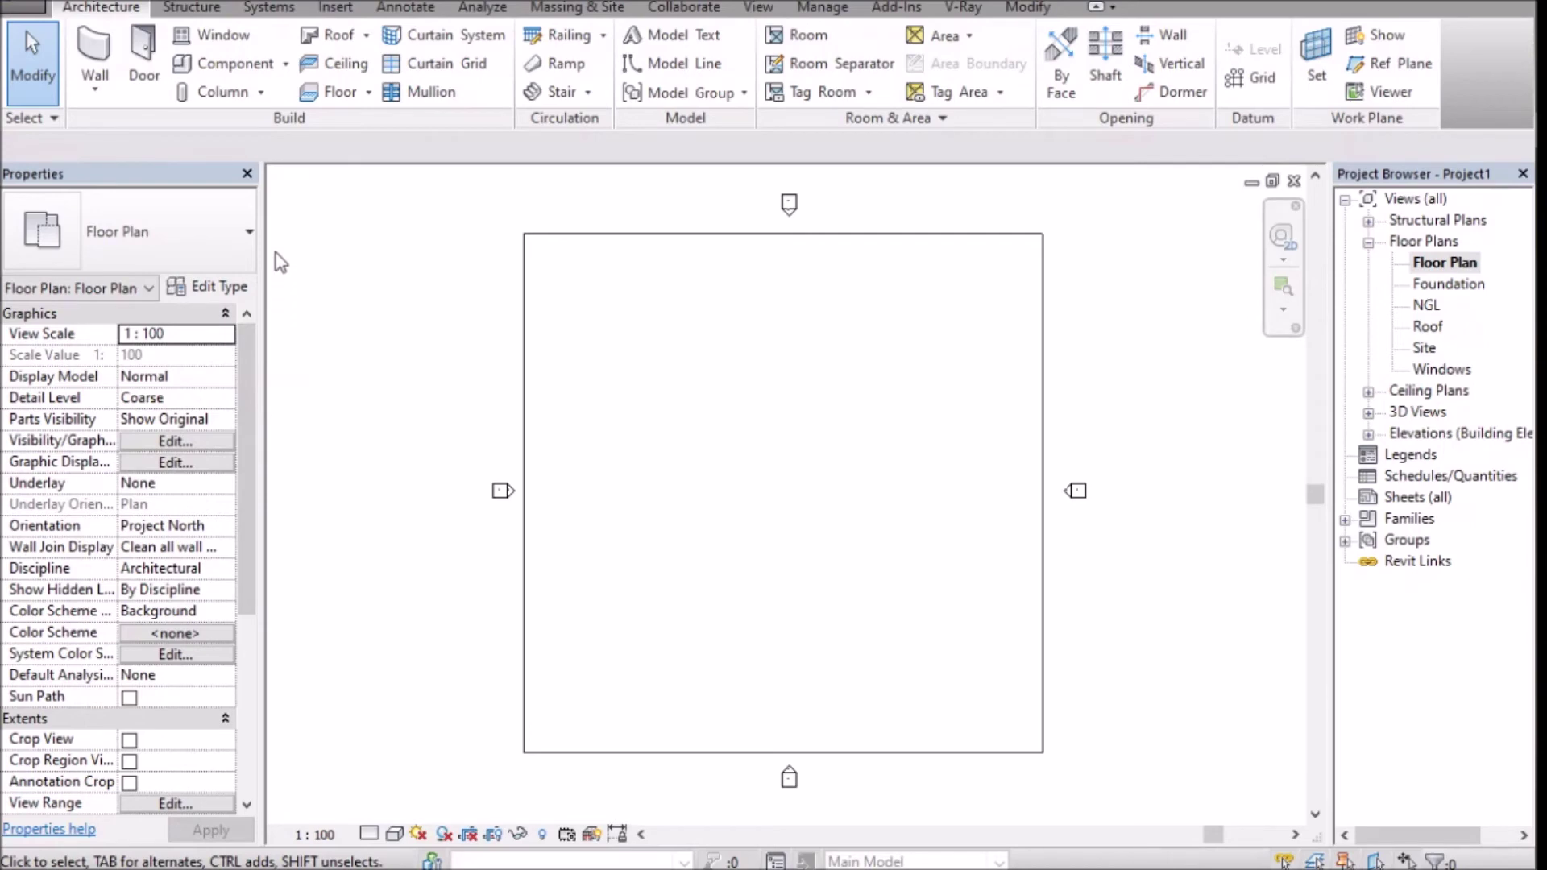
Review the project's materials around PA5 FLOOR TILE in the Material Browser, close it and return to the architecture tools.
{"action": "left_click", "coordinate": [820, 9]}
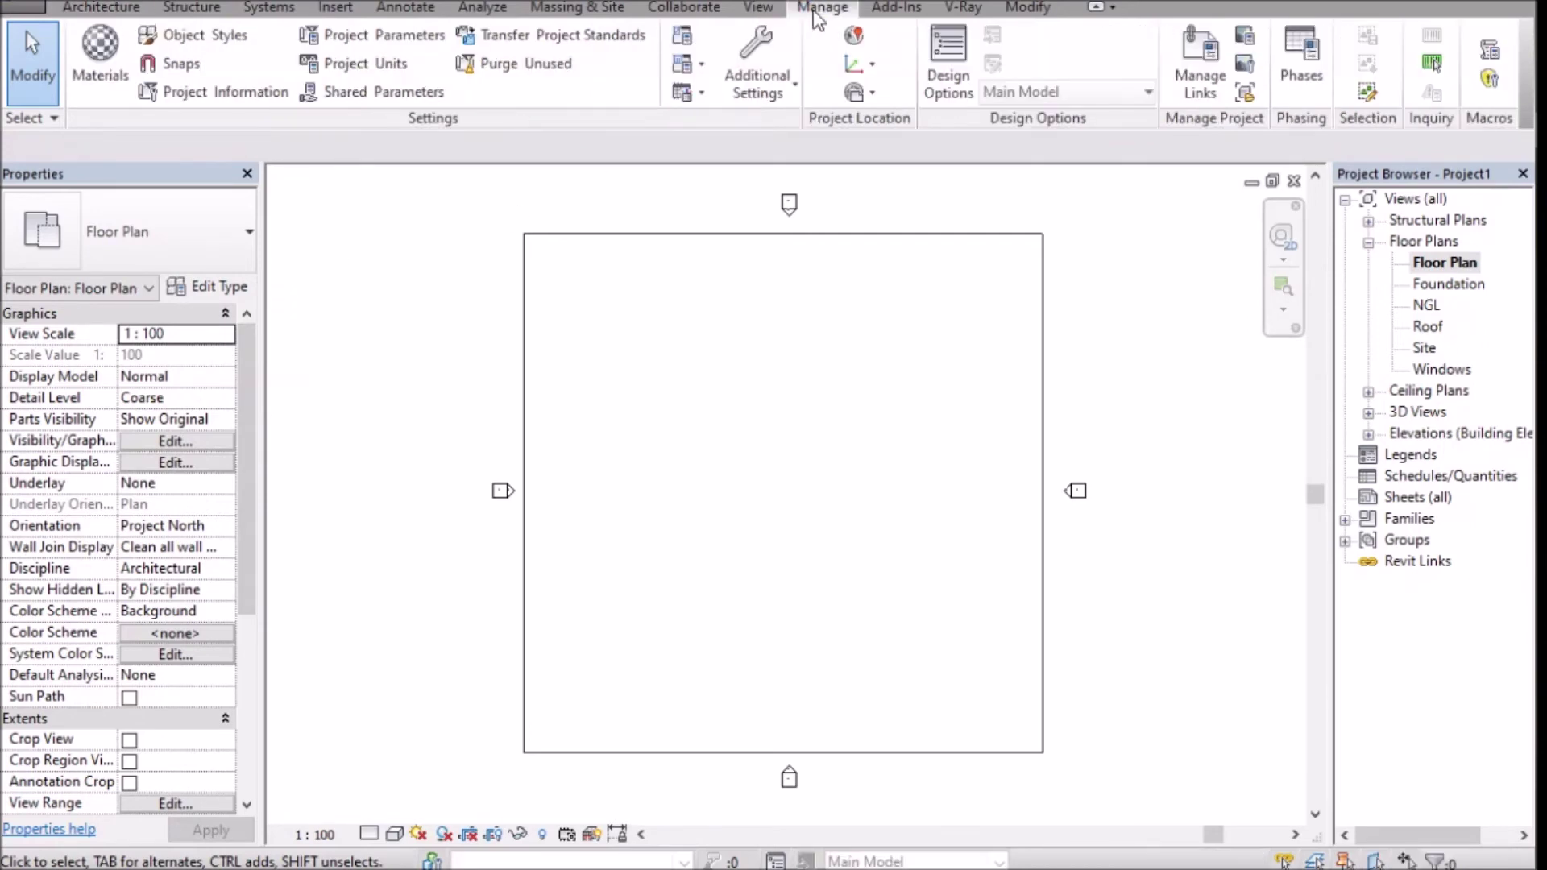
{"action": "left_click", "coordinate": [110, 80]}
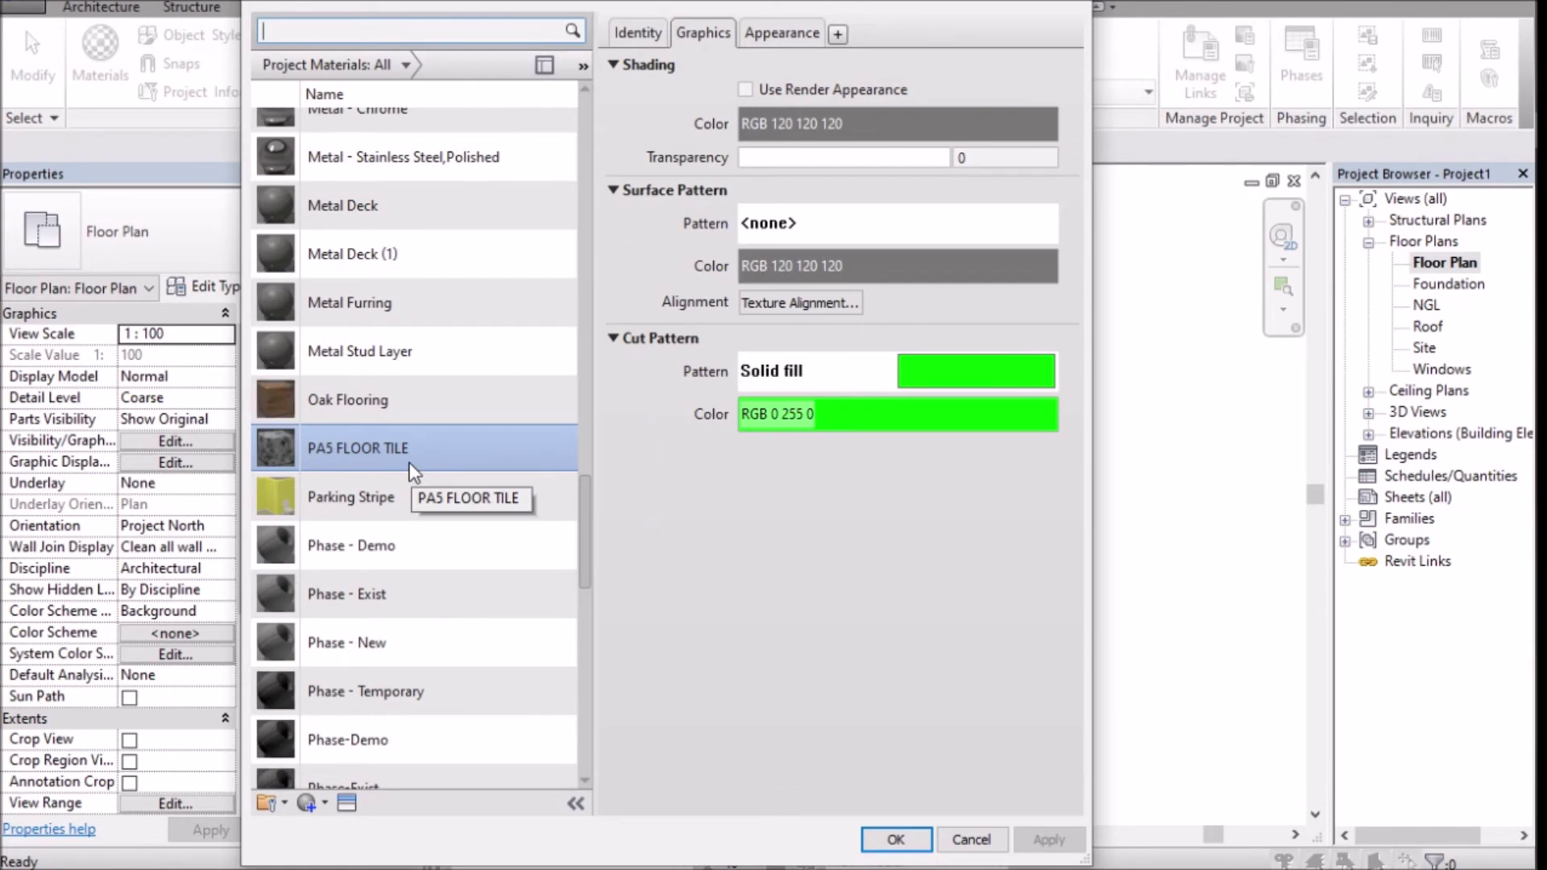
{"action": "left_click", "coordinate": [1072, 2]}
{"action": "left_click", "coordinate": [101, 6]}
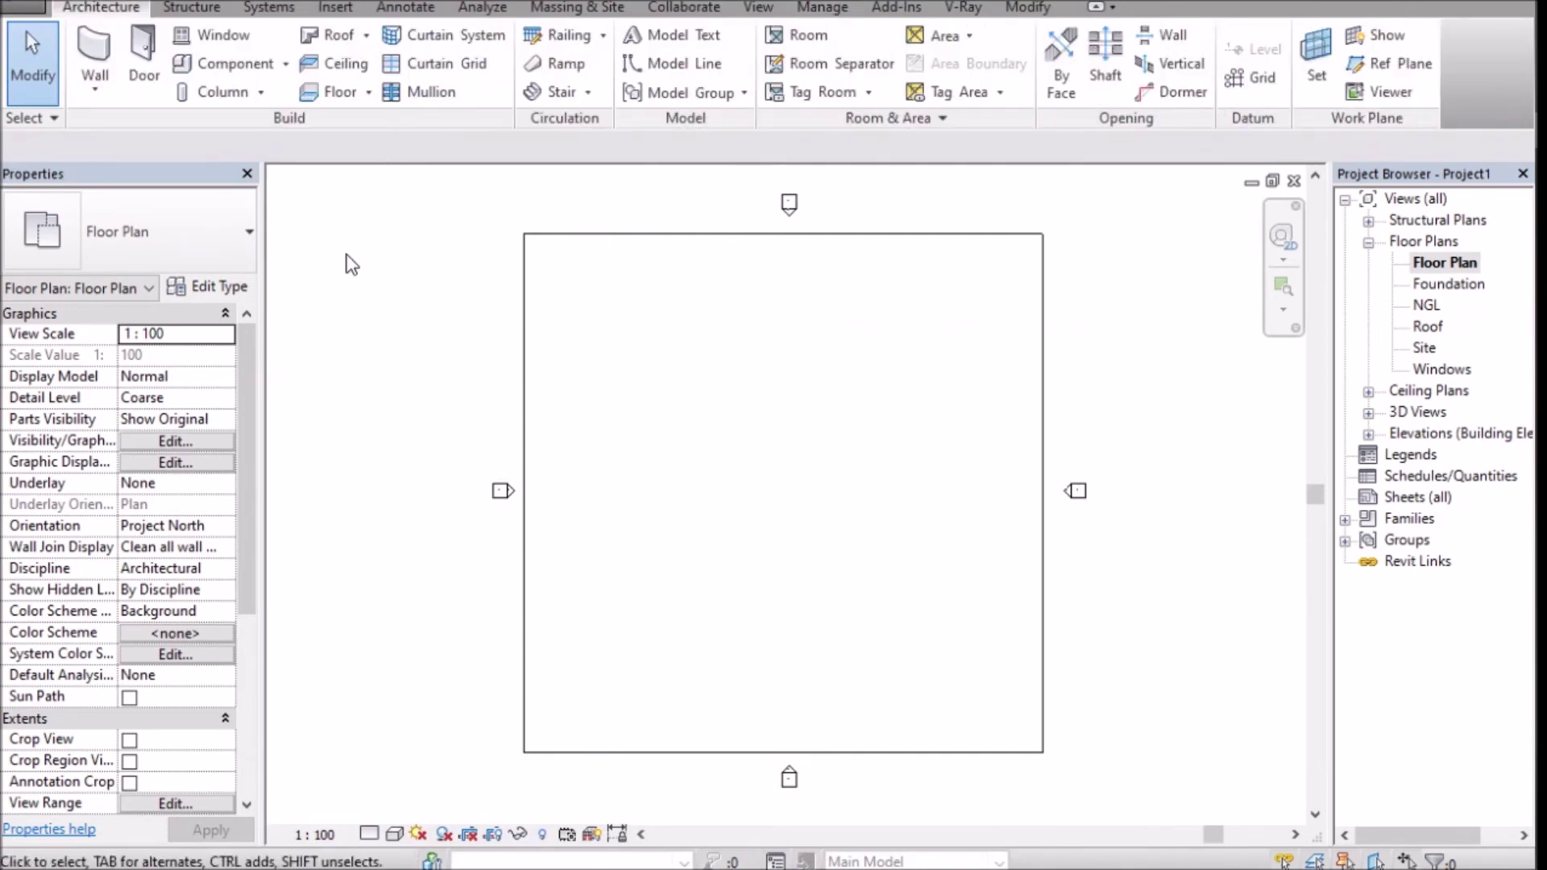
Start the Wall command and duplicate the Generic - 200mm basic wall type as MAXI BRICK WALL.
{"action": "key", "text": "w"}
{"action": "key", "text": "a"}
{"action": "left_click", "coordinate": [231, 292]}
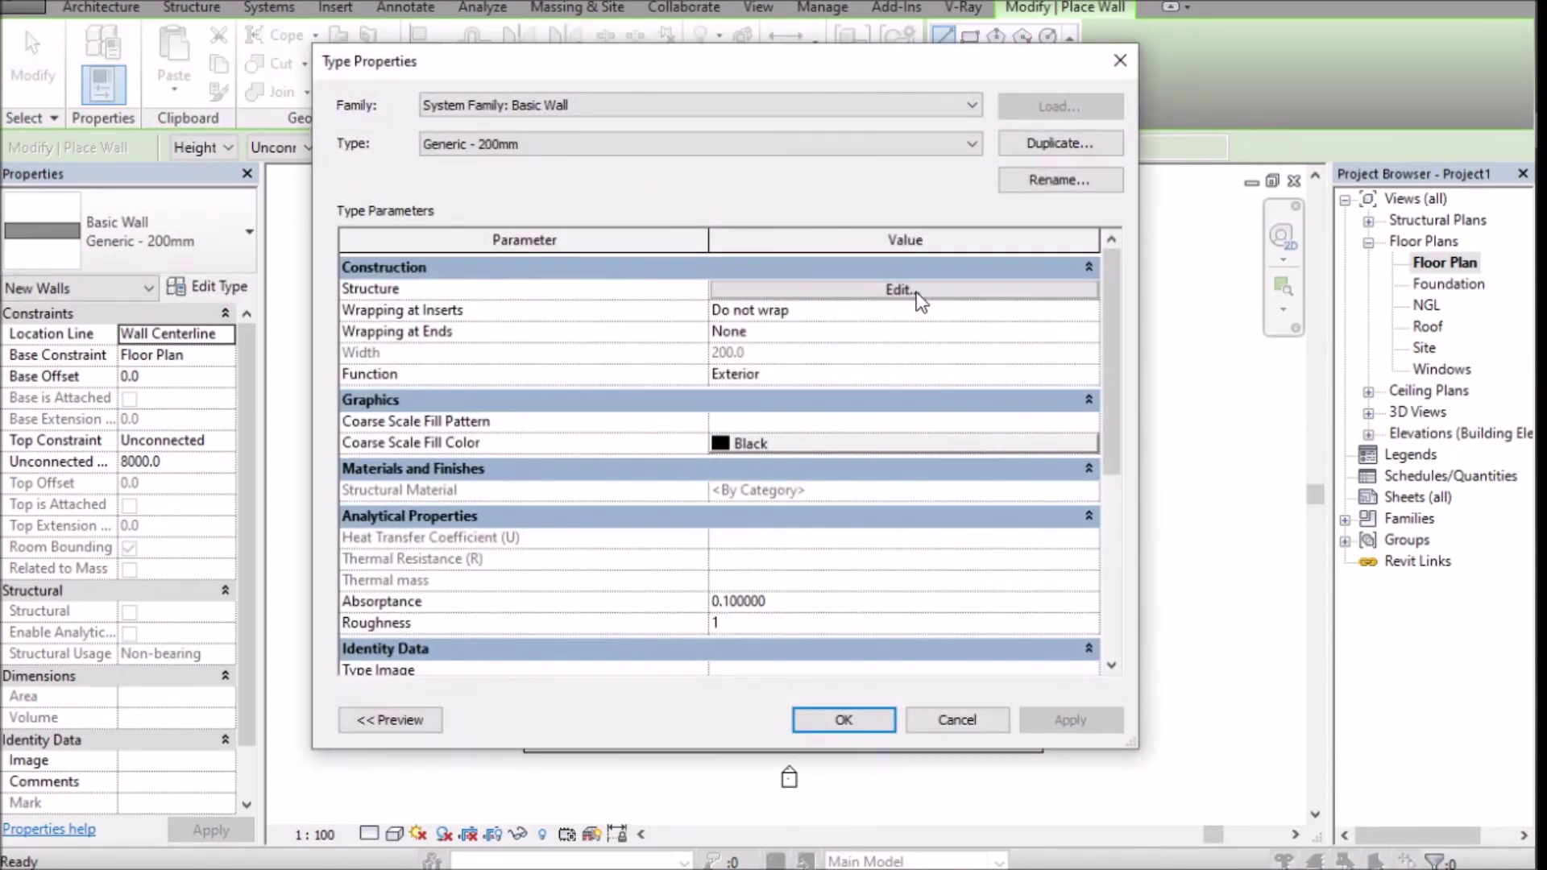
{"action": "left_click", "coordinate": [1040, 142]}
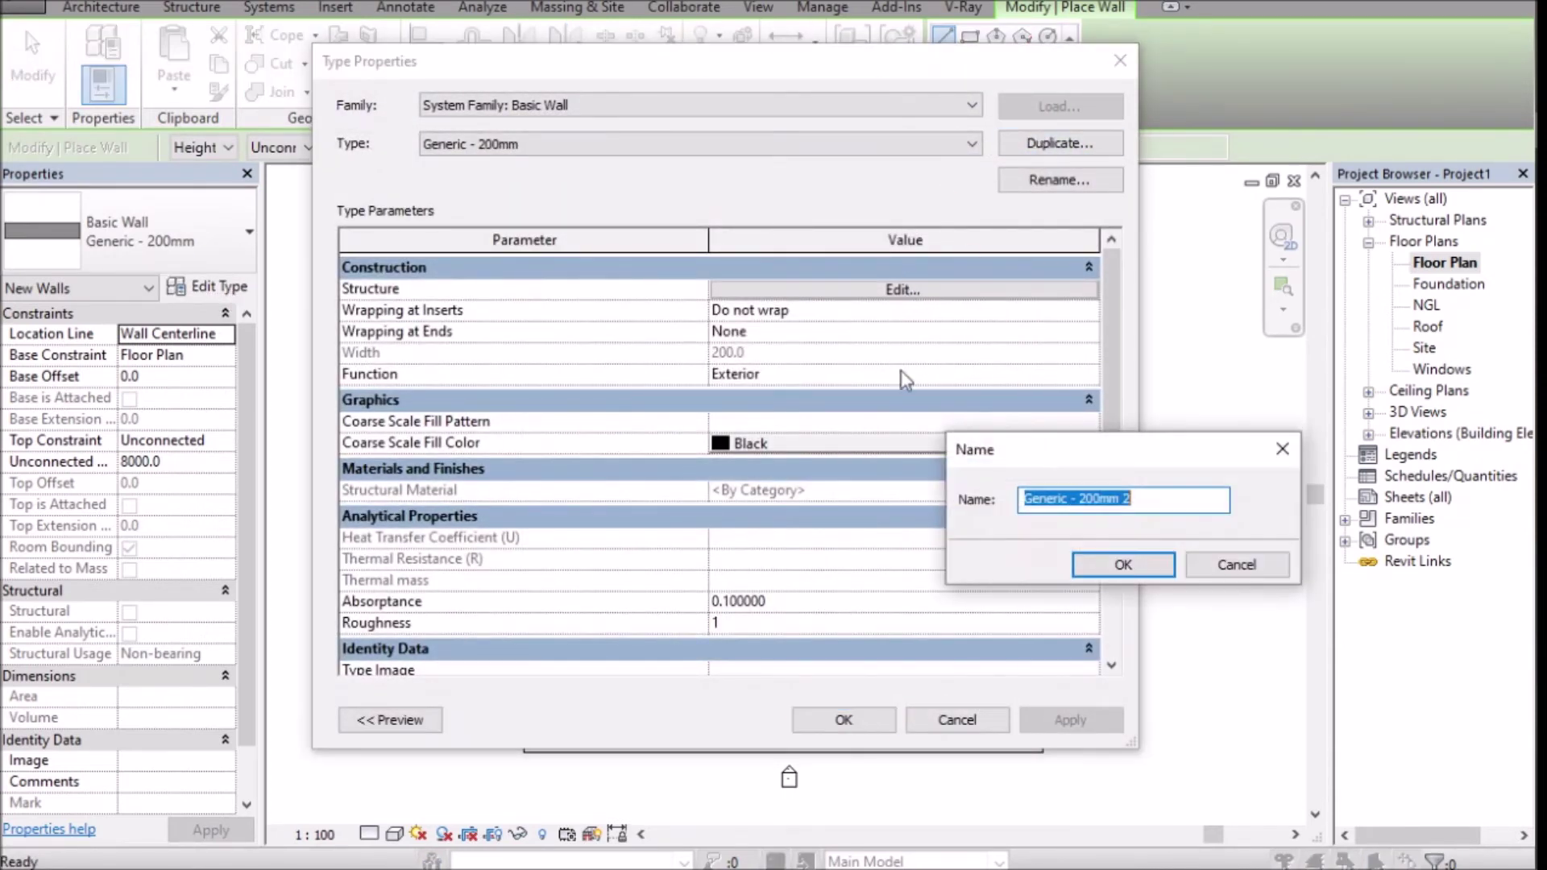
{"action": "left_click_drag", "start_coordinate": [1078, 498], "coordinate": [1144, 501]}
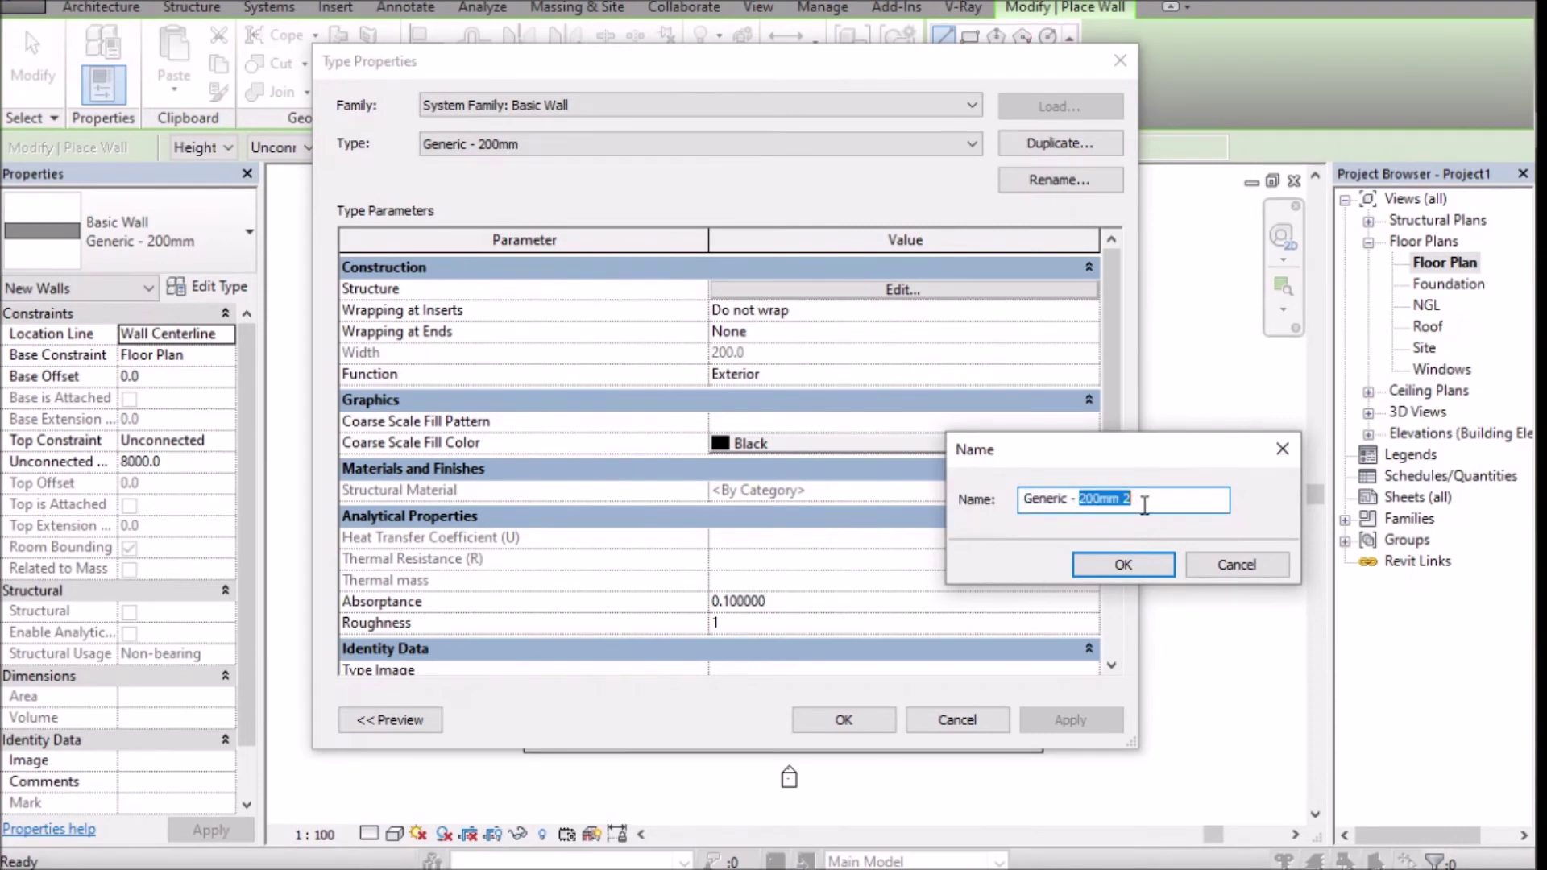
{"action": "key", "text": "BackSpace"}
{"action": "key", "text": "BackSpace"}
{"action": "key", "text": "BackSpace"}
{"action": "key", "text": "BackSpace"}
{"action": "key", "text": "BackSpace"}
{"action": "key", "text": "BackSpace"}
{"action": "key", "text": "BackSpace"}
{"action": "key", "text": "BackSpace"}
{"action": "key", "text": "BackSpace"}
{"action": "key", "text": "BackSpace"}
{"action": "key", "text": "BackSpace"}
{"action": "type", "text": "mAX"}
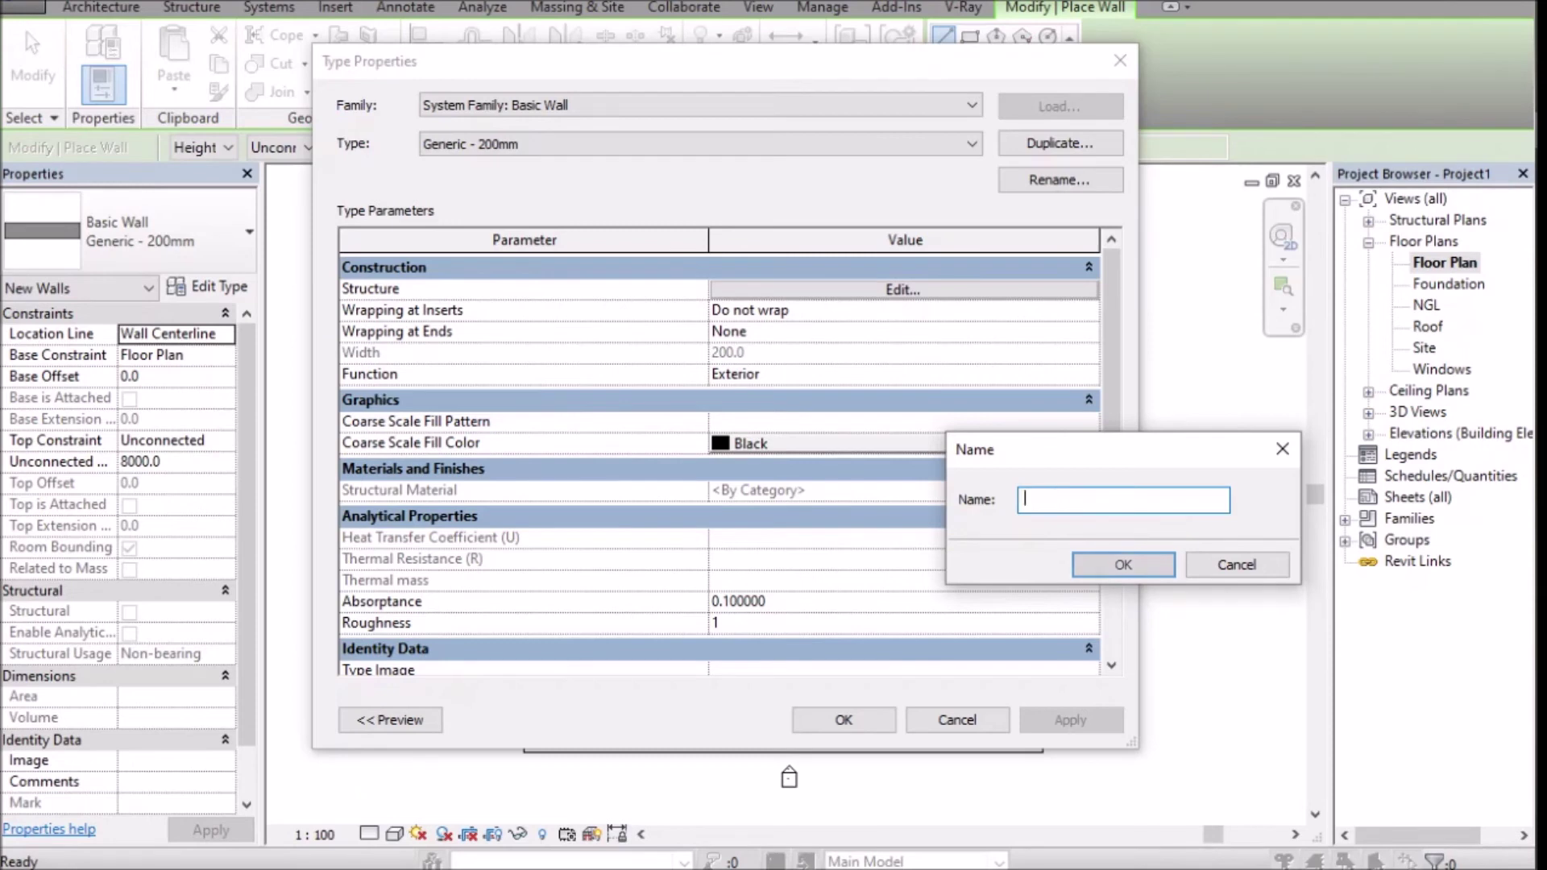
{"action": "type", "text": "MAXI BRICK WALL"}
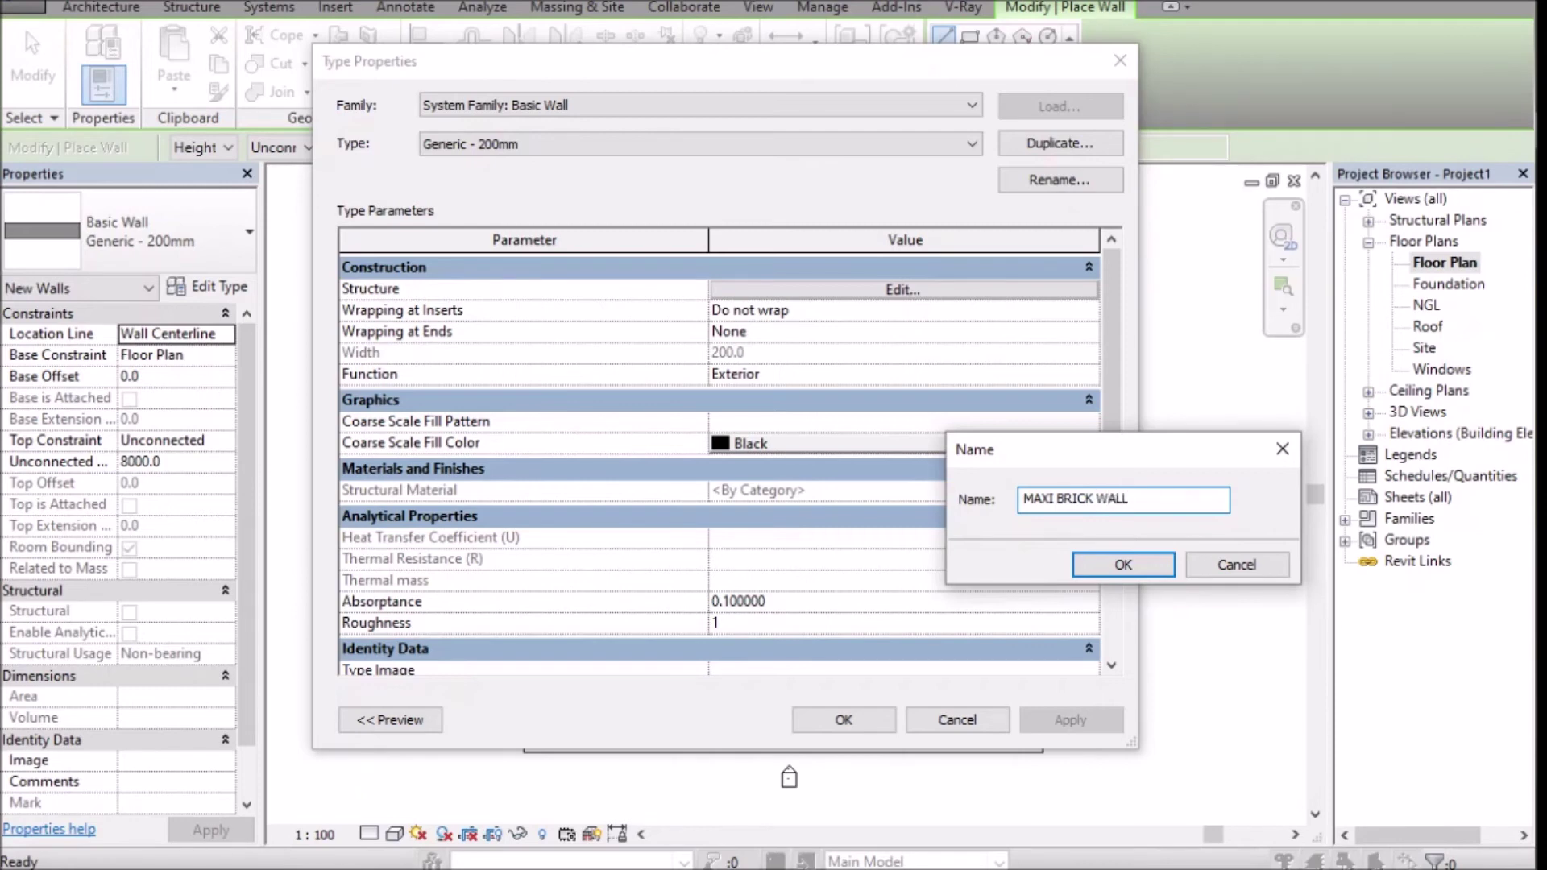
{"action": "left_click", "coordinate": [1138, 565]}
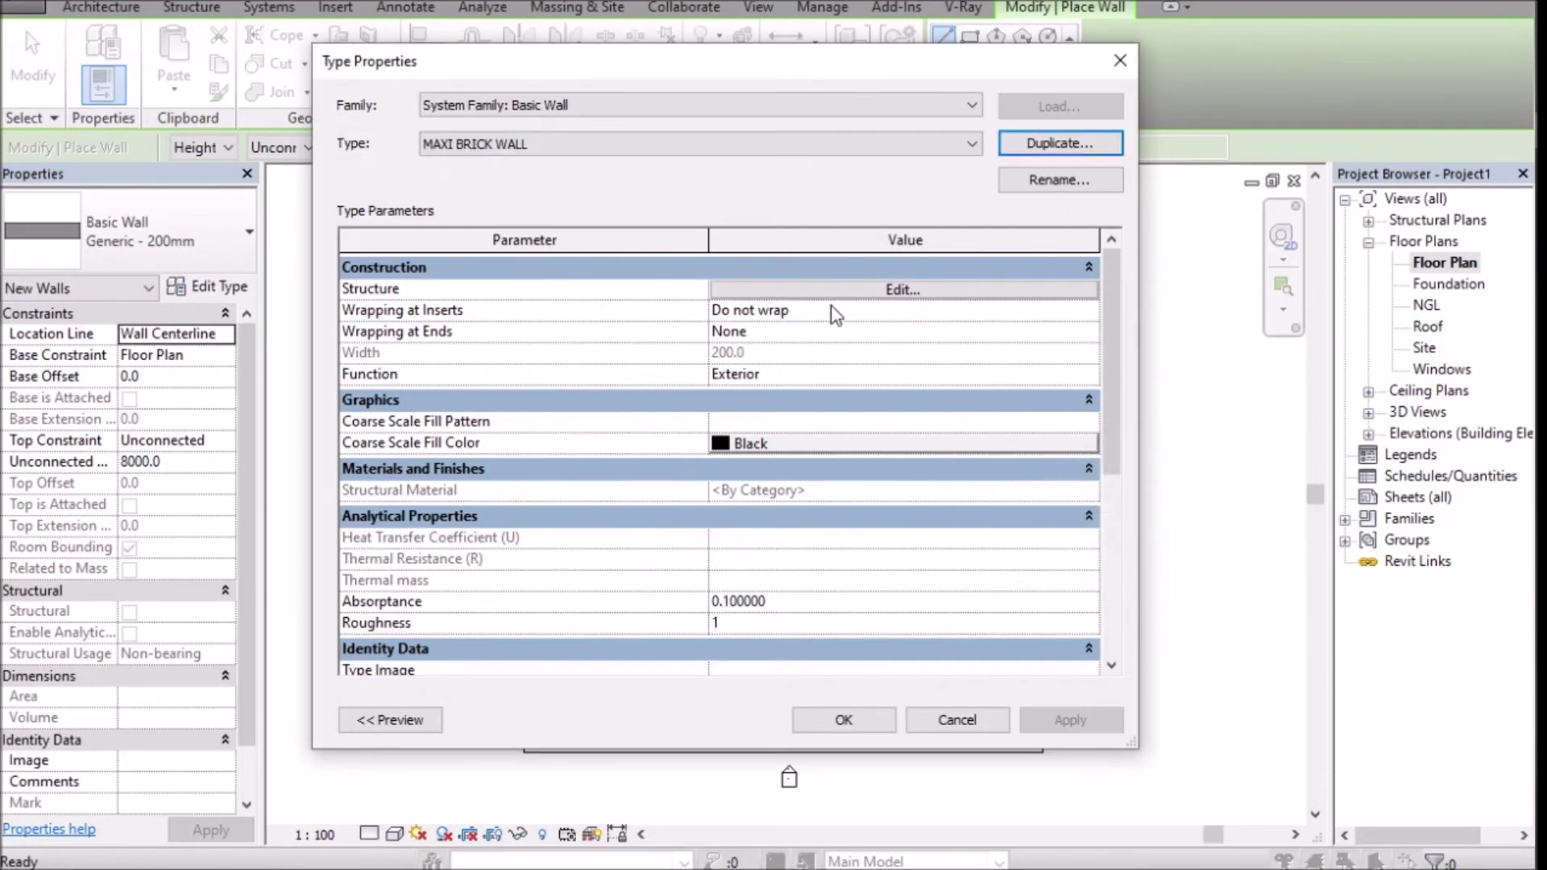
In the wall type's assembly, set the Structure [1] layer thickness to 150 mm.
{"action": "left_click", "coordinate": [842, 292]}
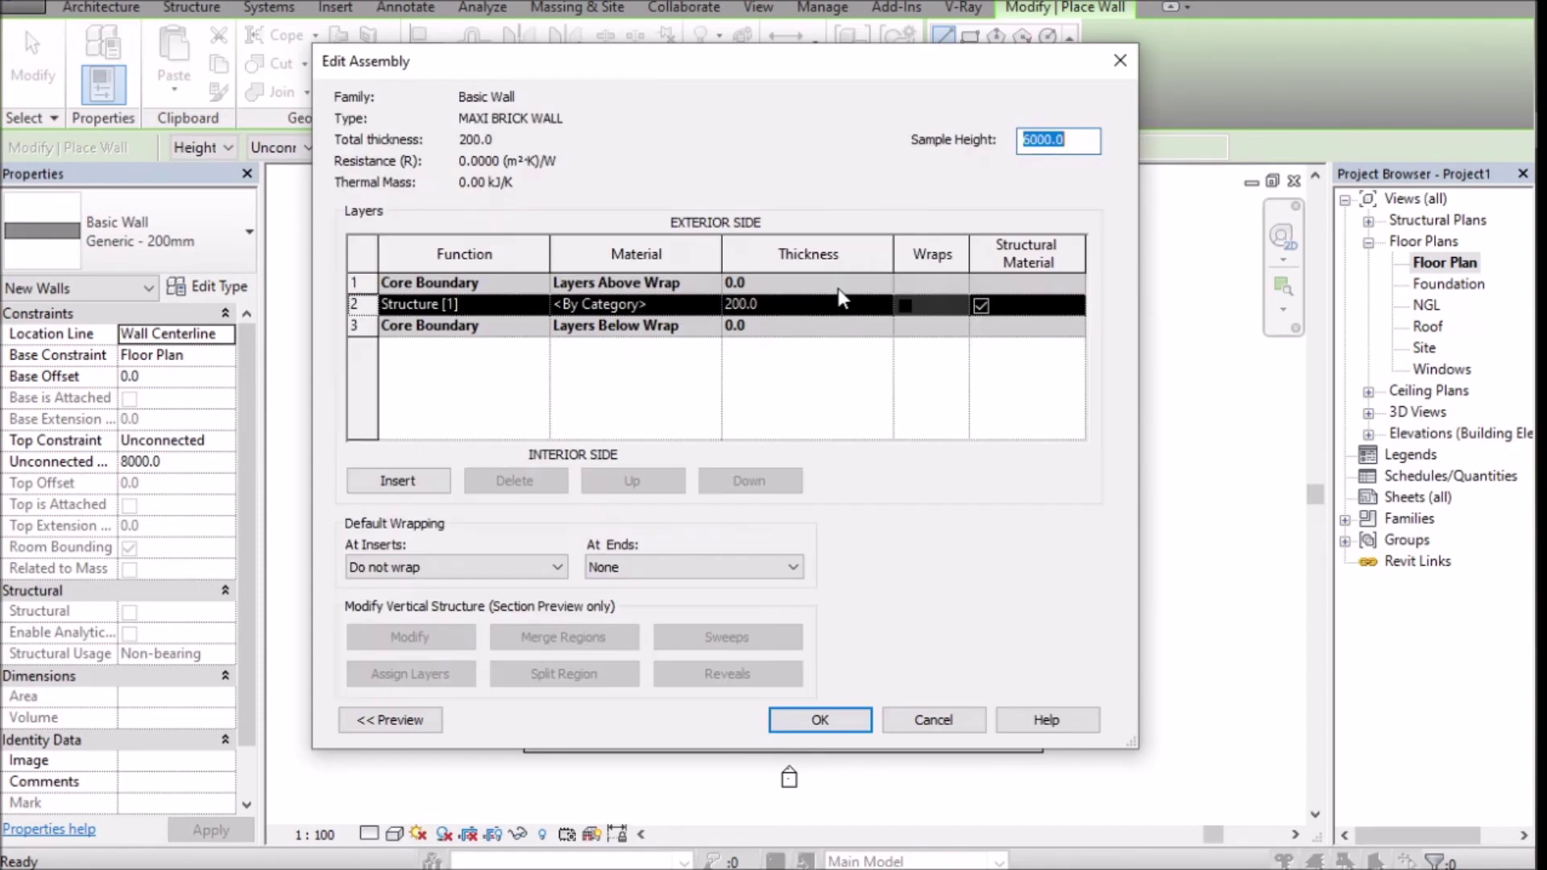
{"action": "left_click", "coordinate": [737, 306]}
{"action": "left_click_drag", "start_coordinate": [737, 307], "coordinate": [724, 307]}
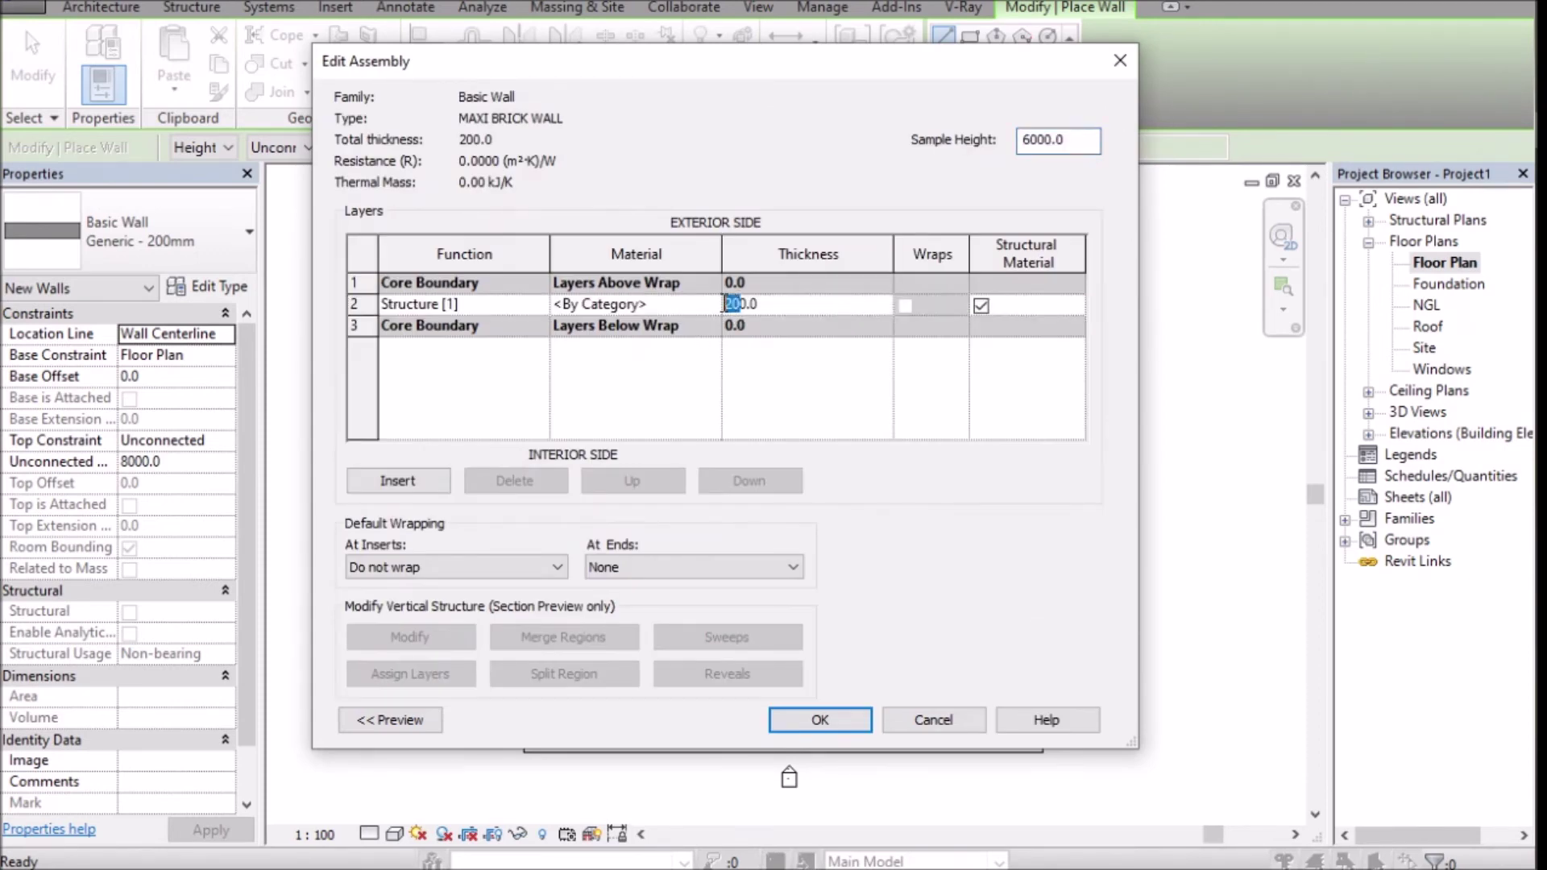
{"action": "type", "text": "15"}
From the structure layer's material setting, create a new material and name it PA5 WALL 1.
{"action": "left_click", "coordinate": [692, 308]}
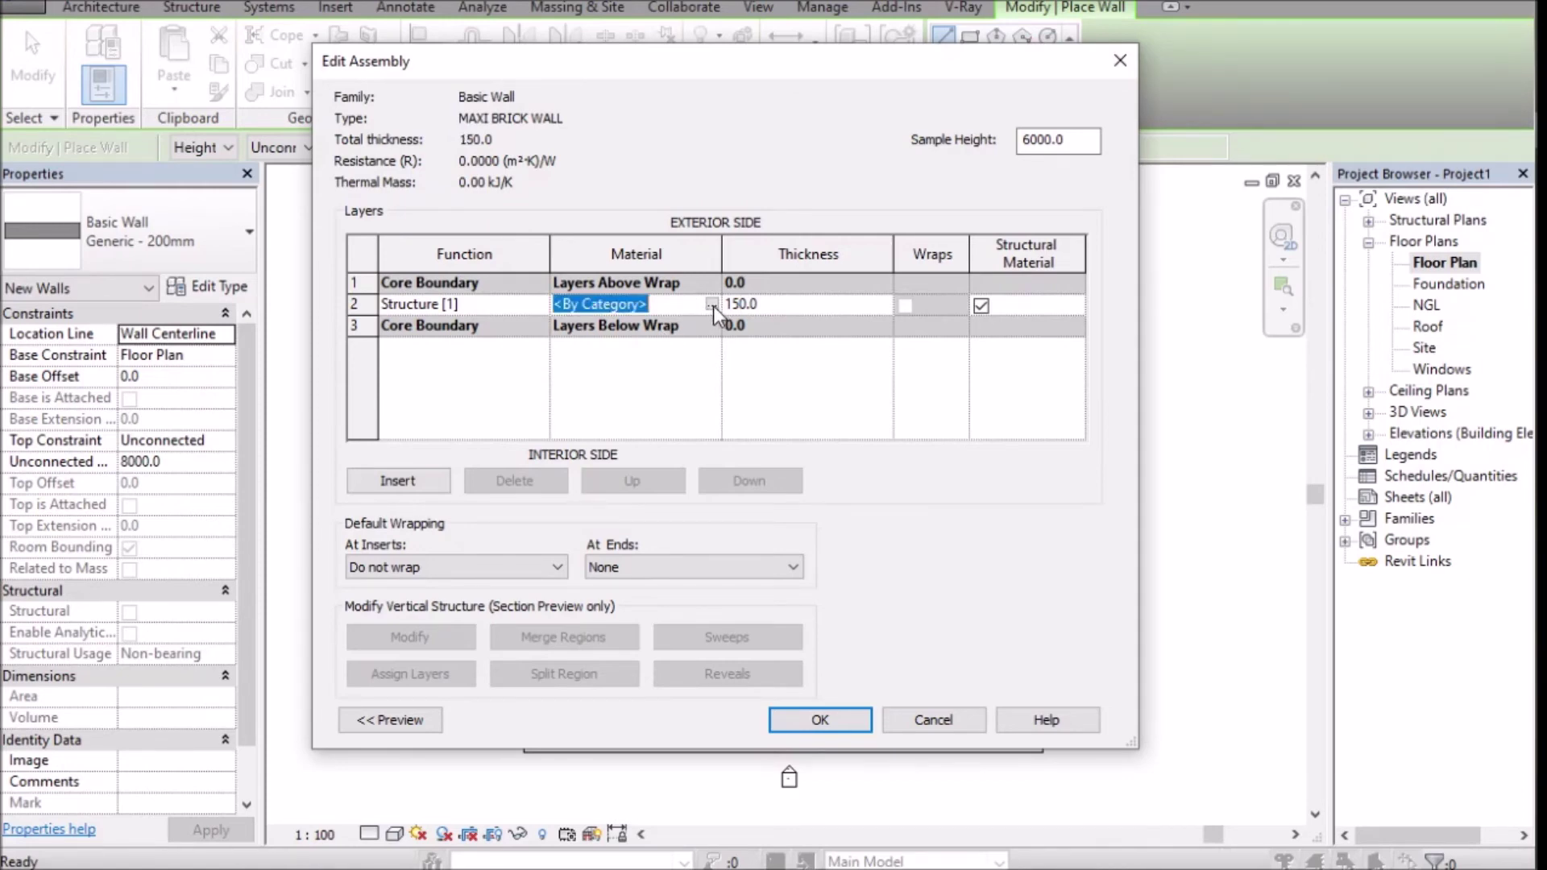
{"action": "left_click", "coordinate": [712, 304]}
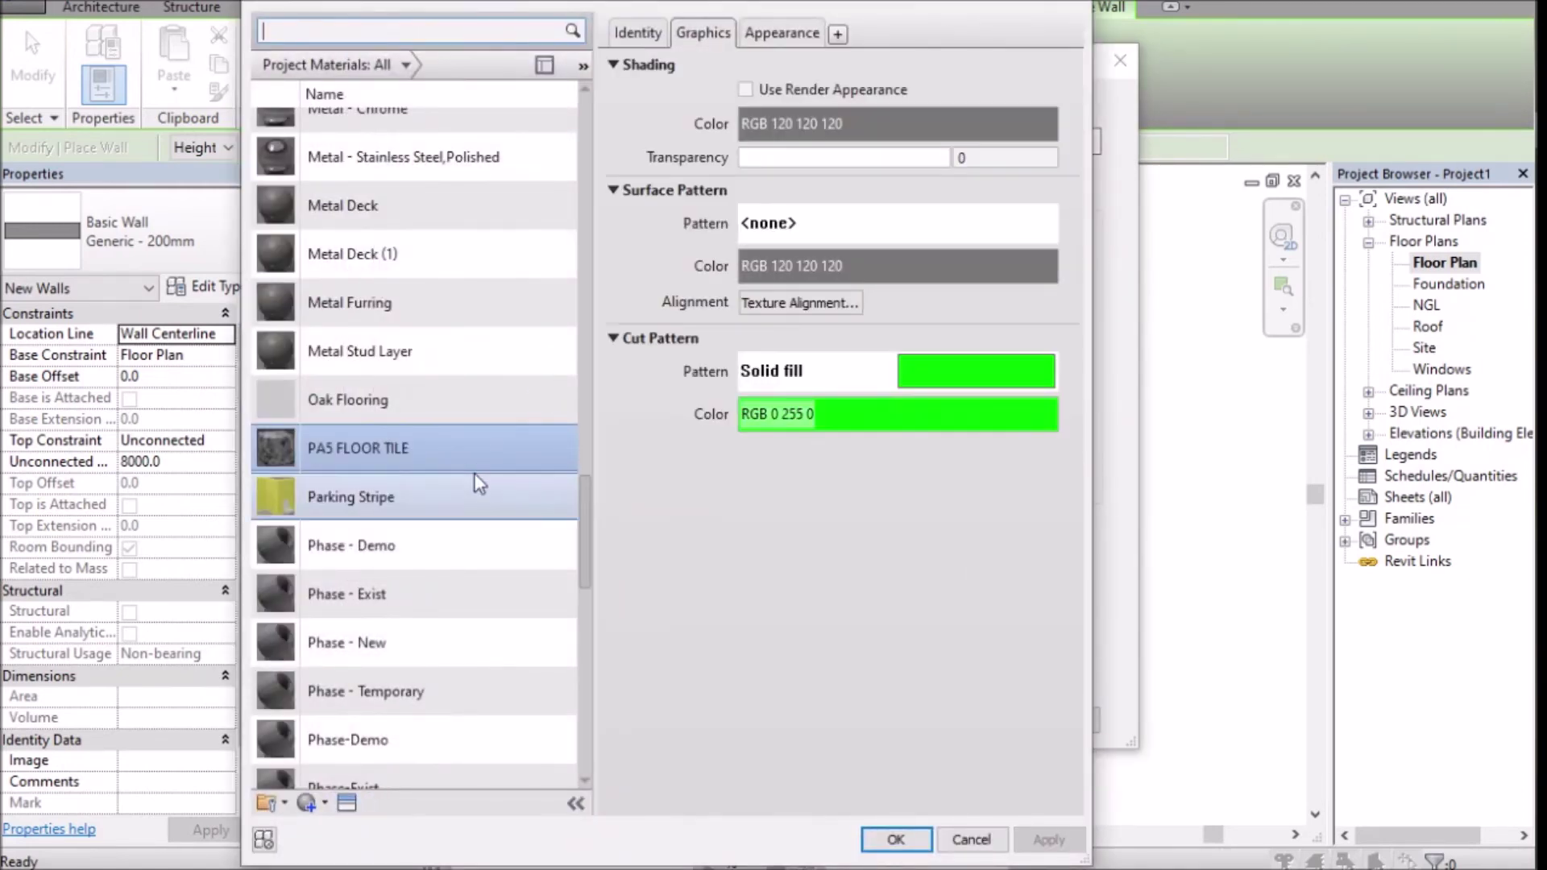
{"action": "right_click", "coordinate": [466, 451]}
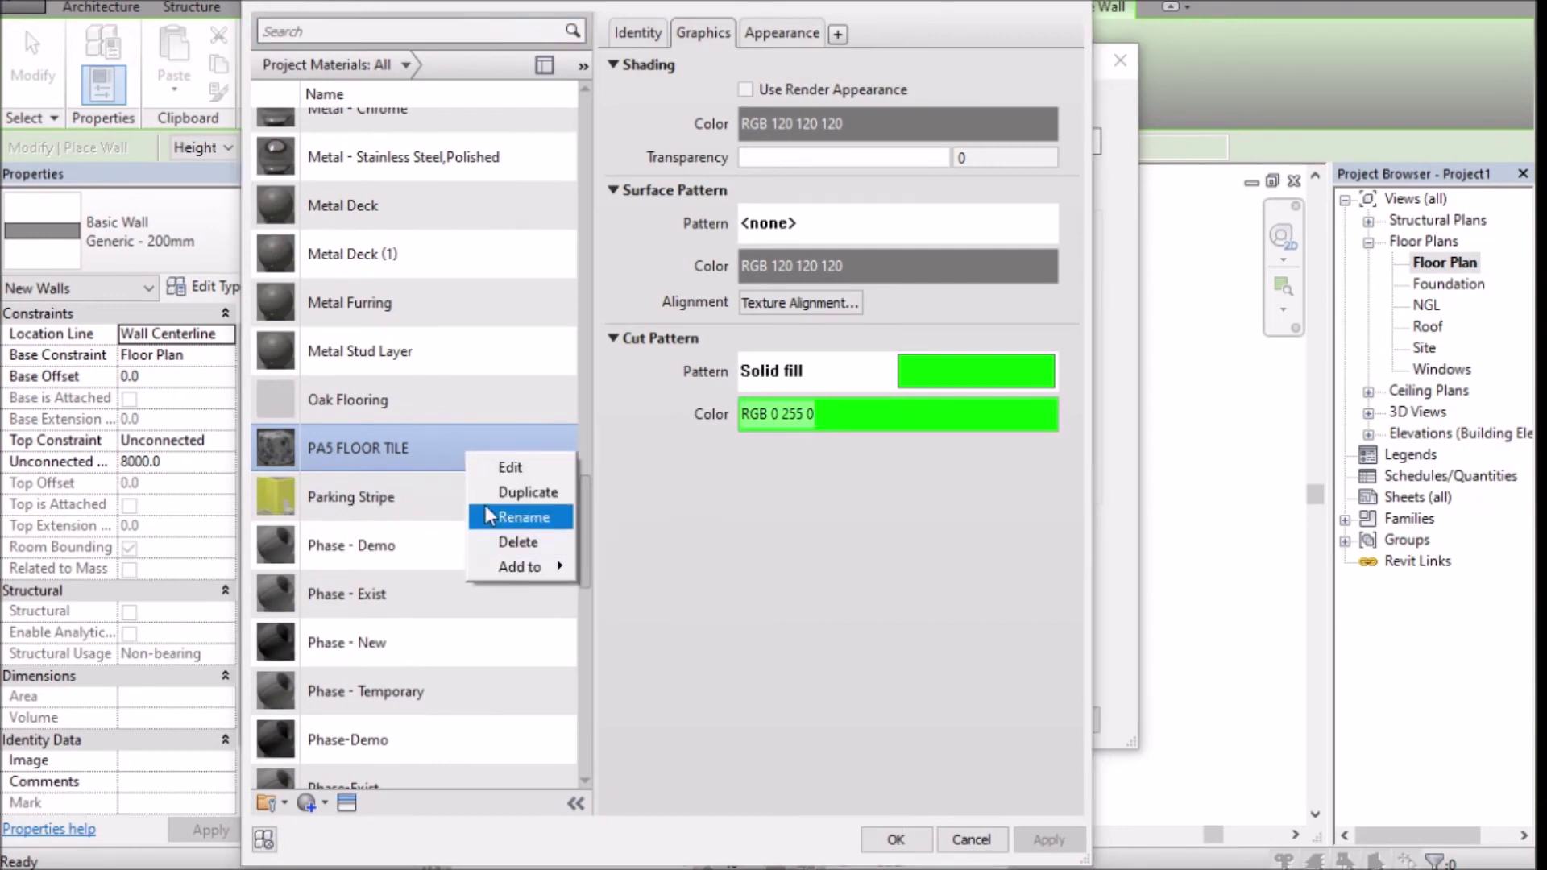
{"action": "left_click", "coordinate": [307, 801]}
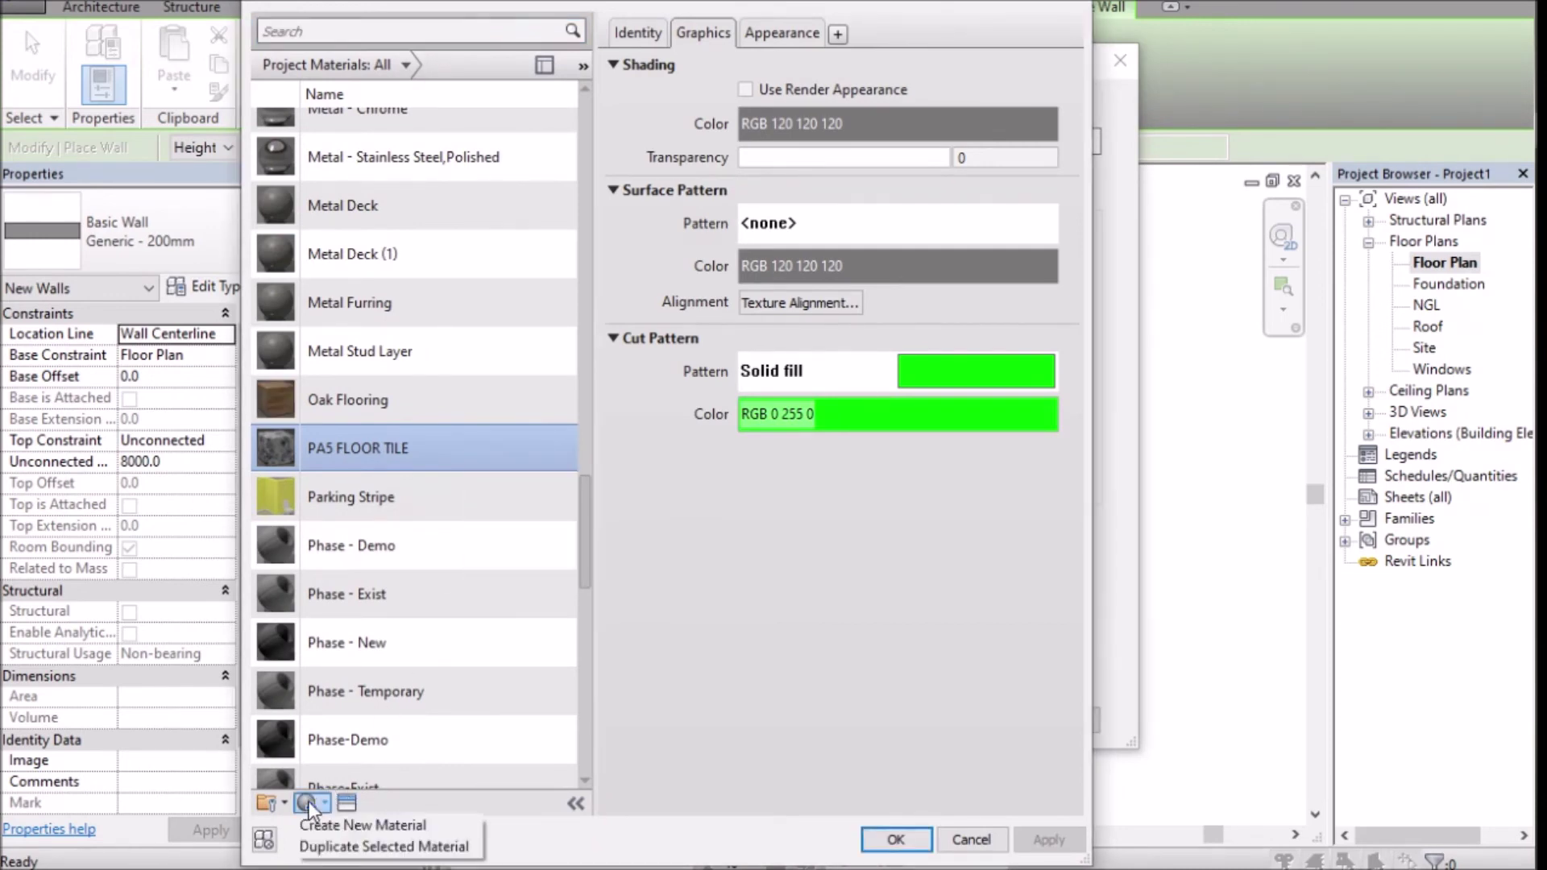
{"action": "left_click", "coordinate": [354, 825]}
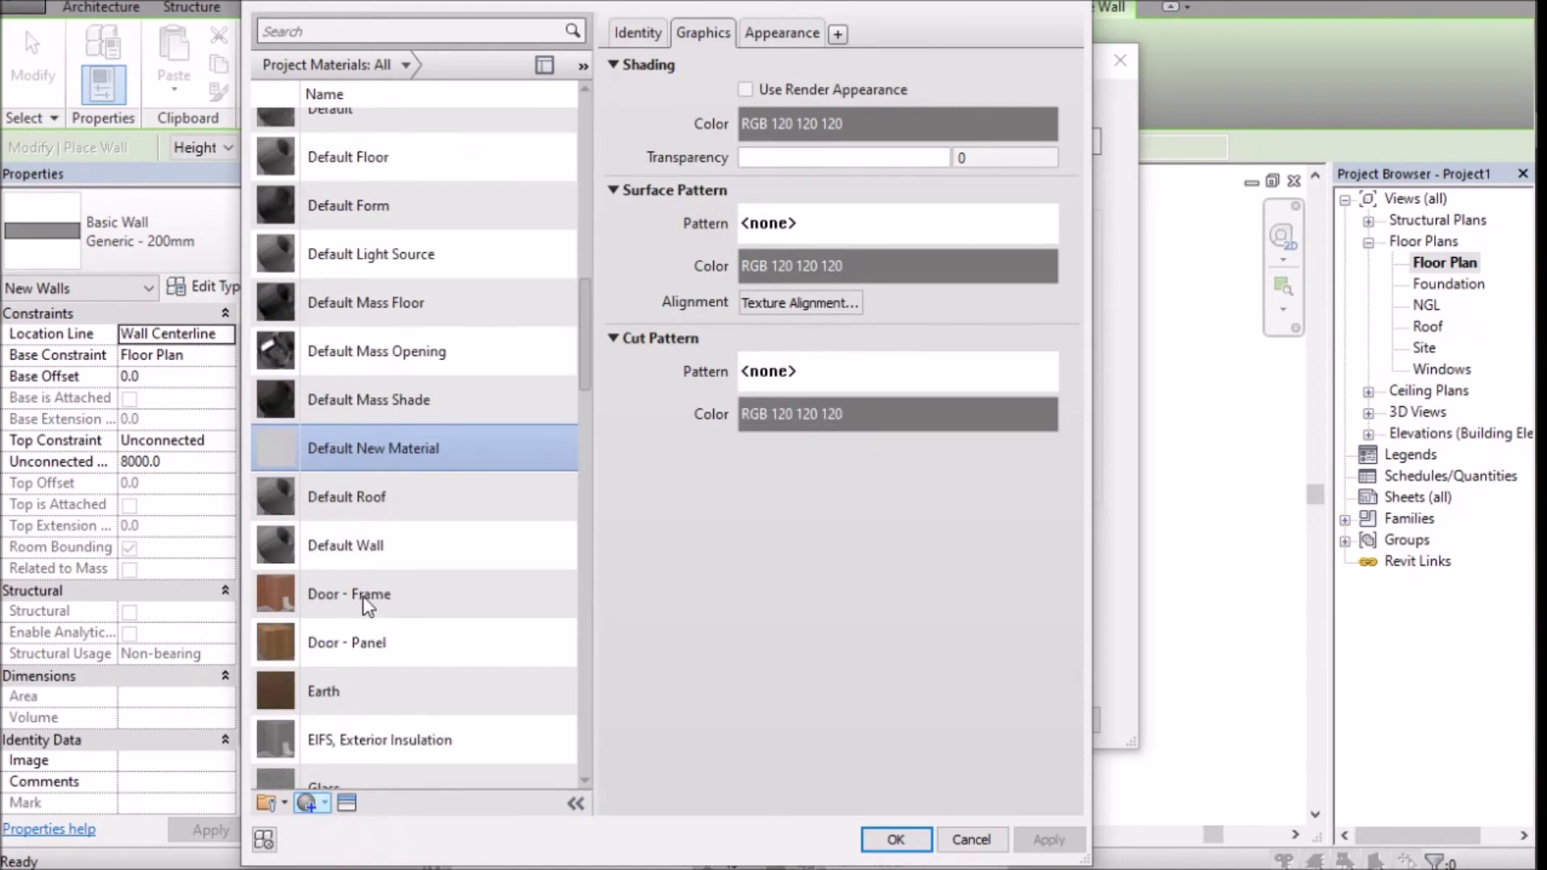
{"action": "right_click", "coordinate": [419, 452]}
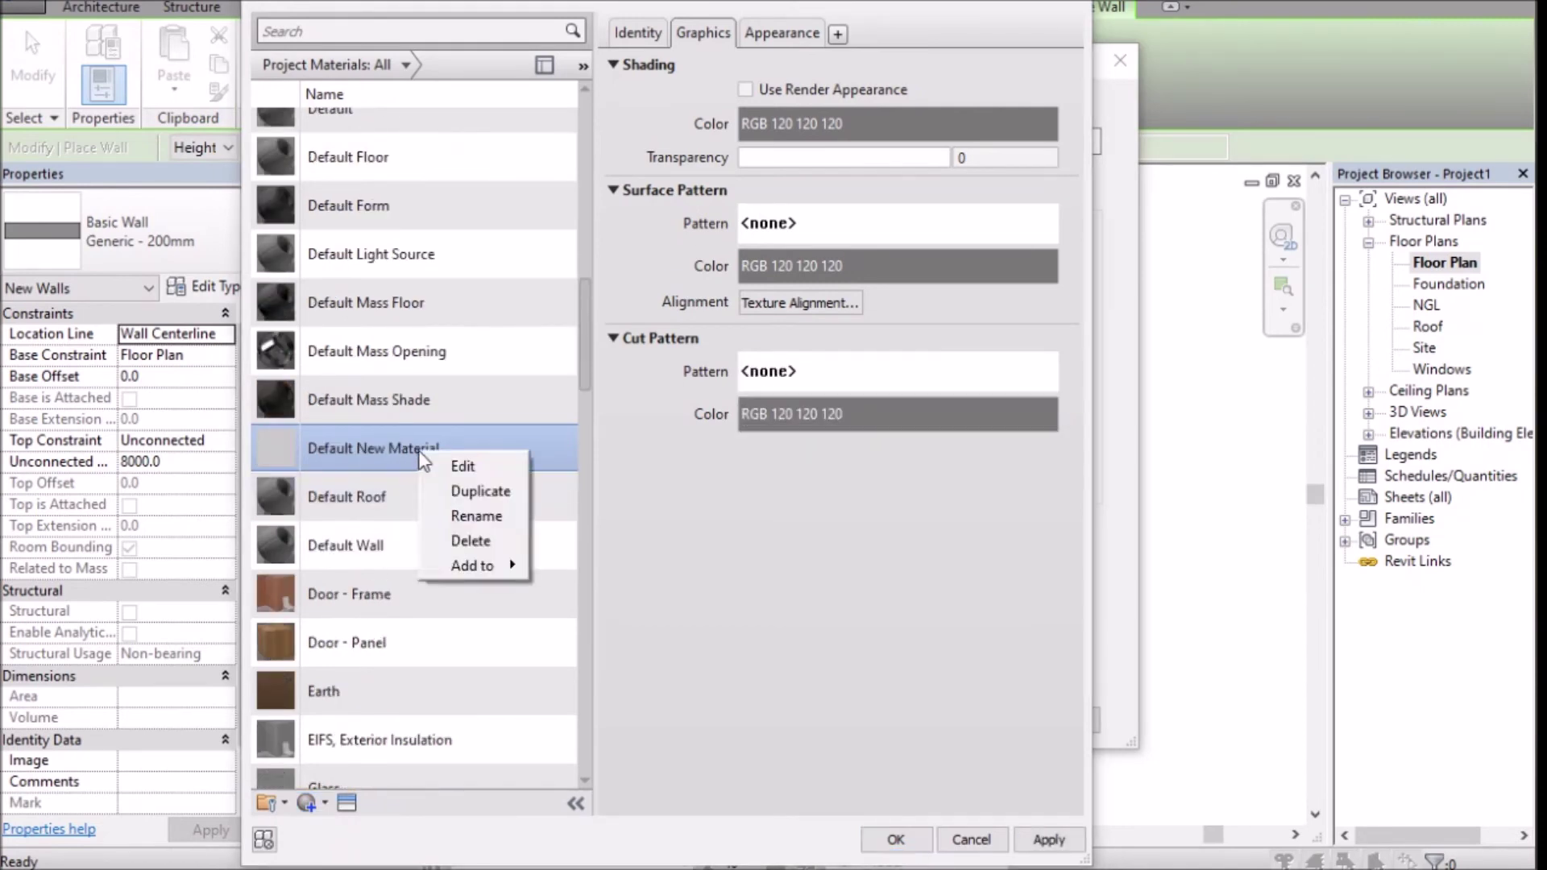
{"action": "left_click", "coordinate": [448, 516]}
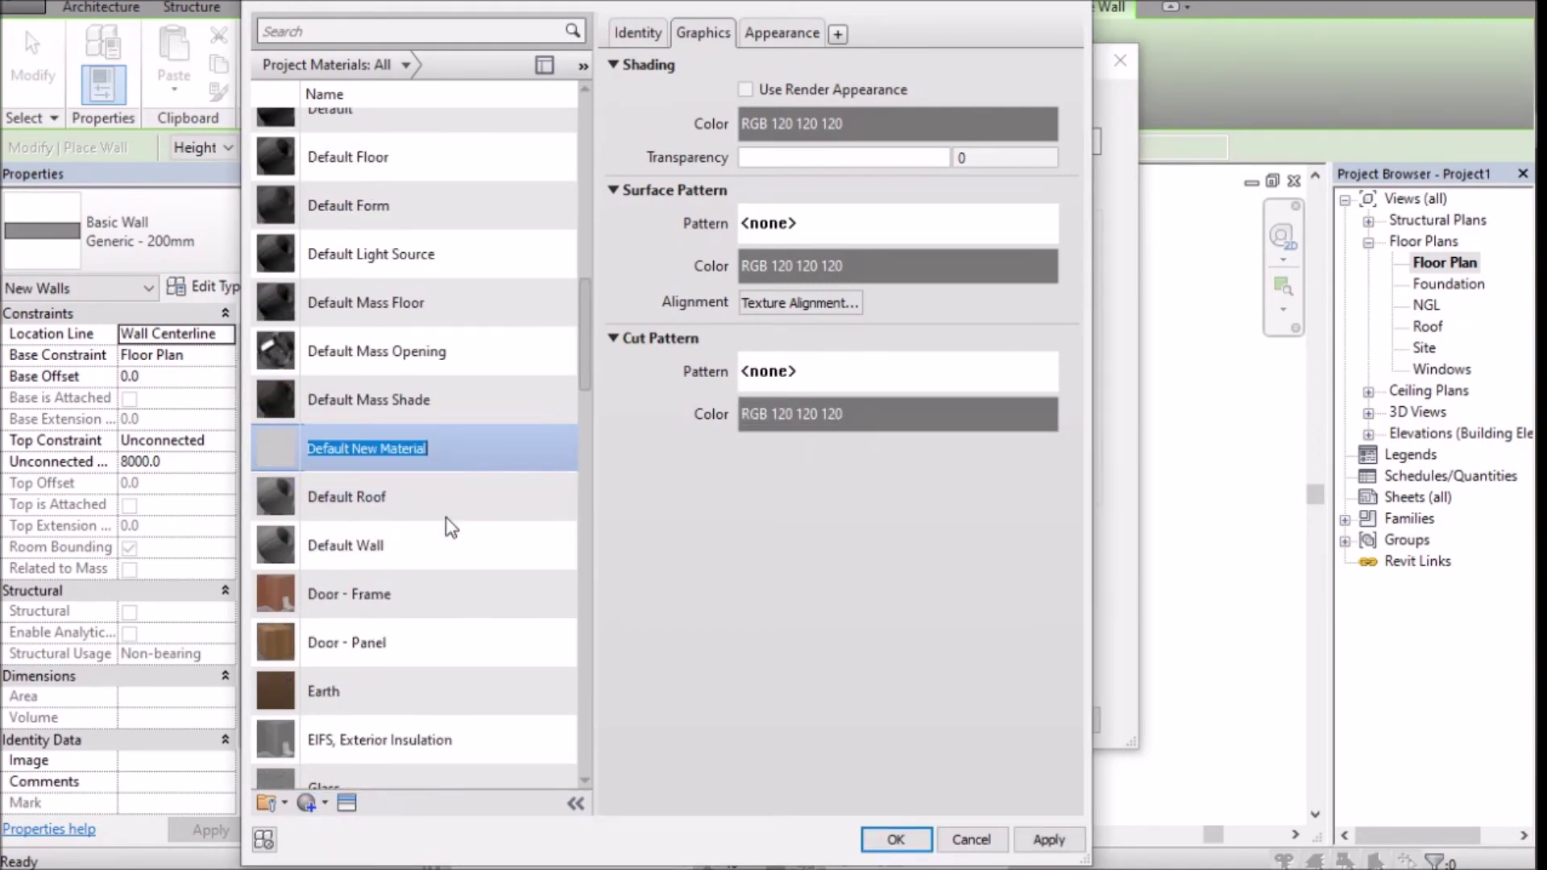
{"action": "type", "text": "PA5 WALL 1"}
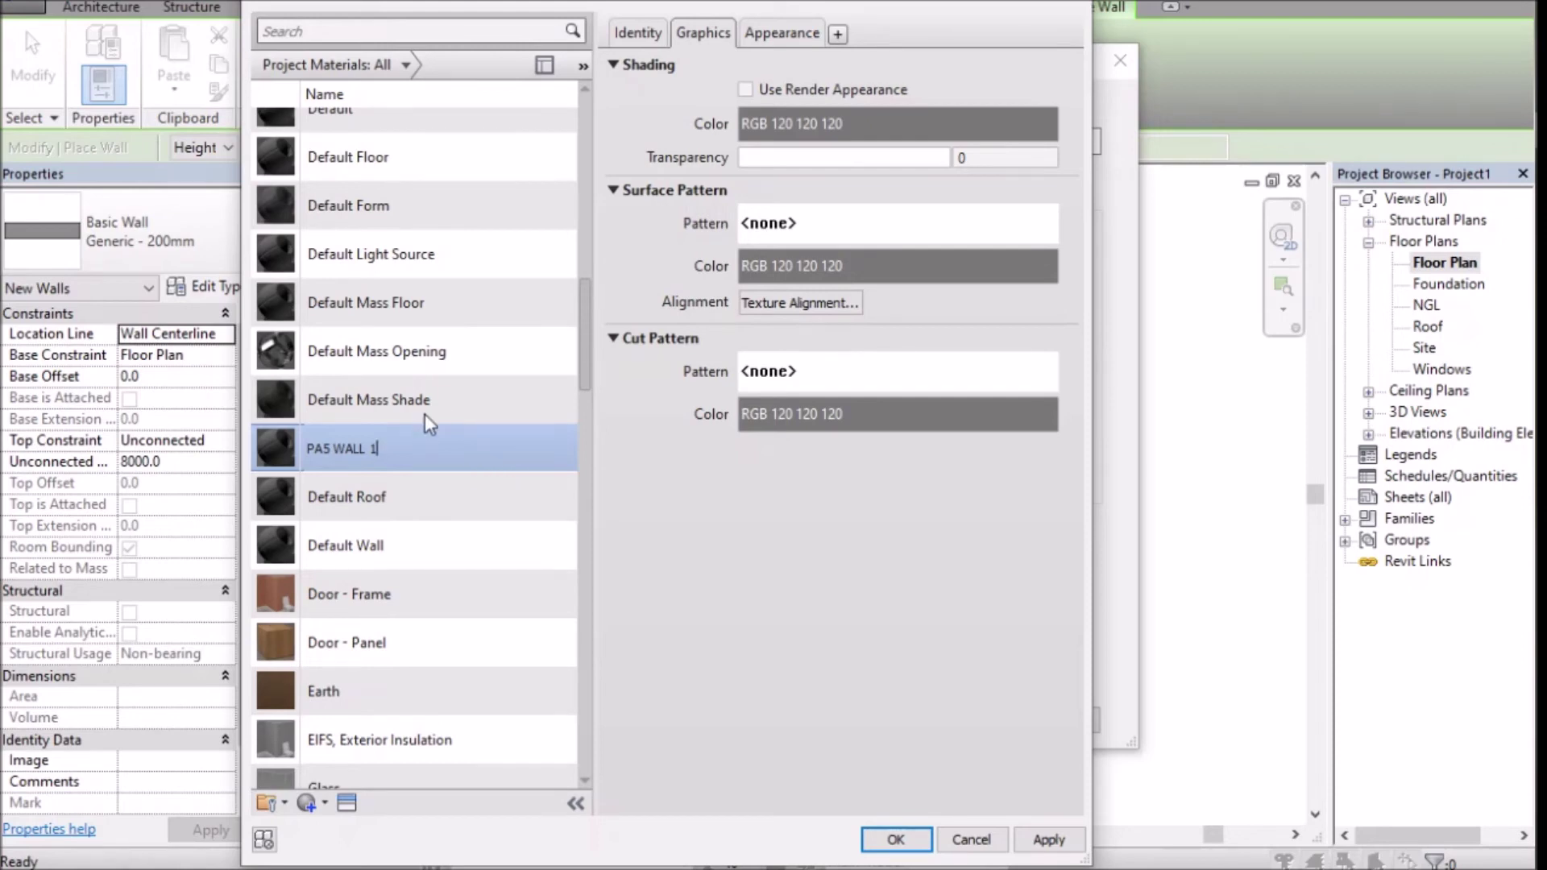
{"action": "key", "text": "Return"}
Find the PA5 WALL 1 material in the project list and set its cut pattern color to red, RGB 255 0 0.
{"action": "left_click", "coordinate": [414, 440]}
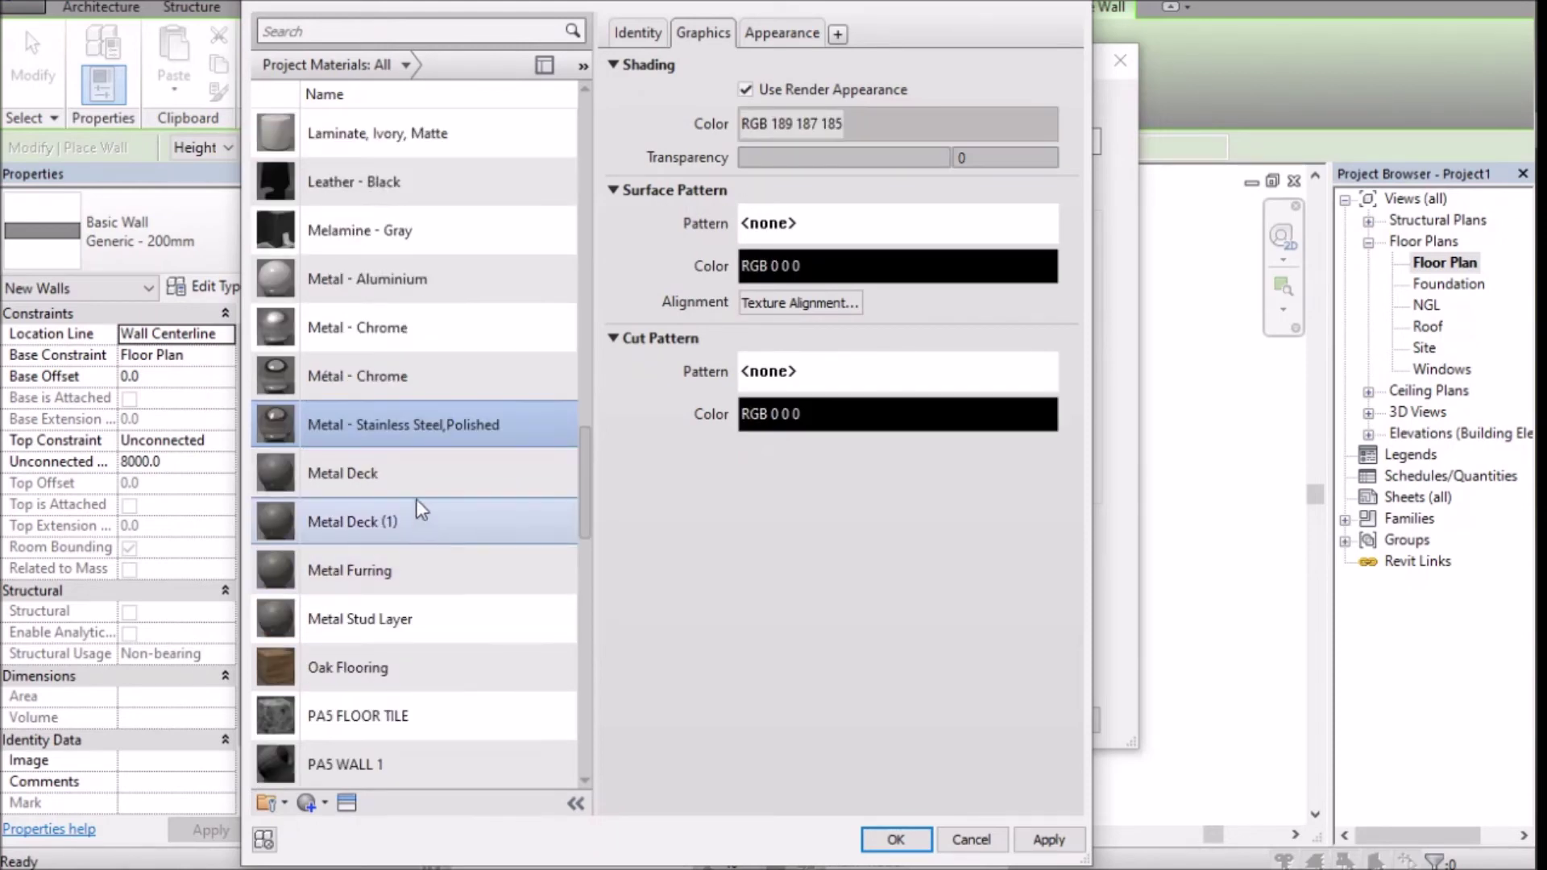
{"action": "left_click", "coordinate": [385, 326]}
{"action": "key", "text": "p"}
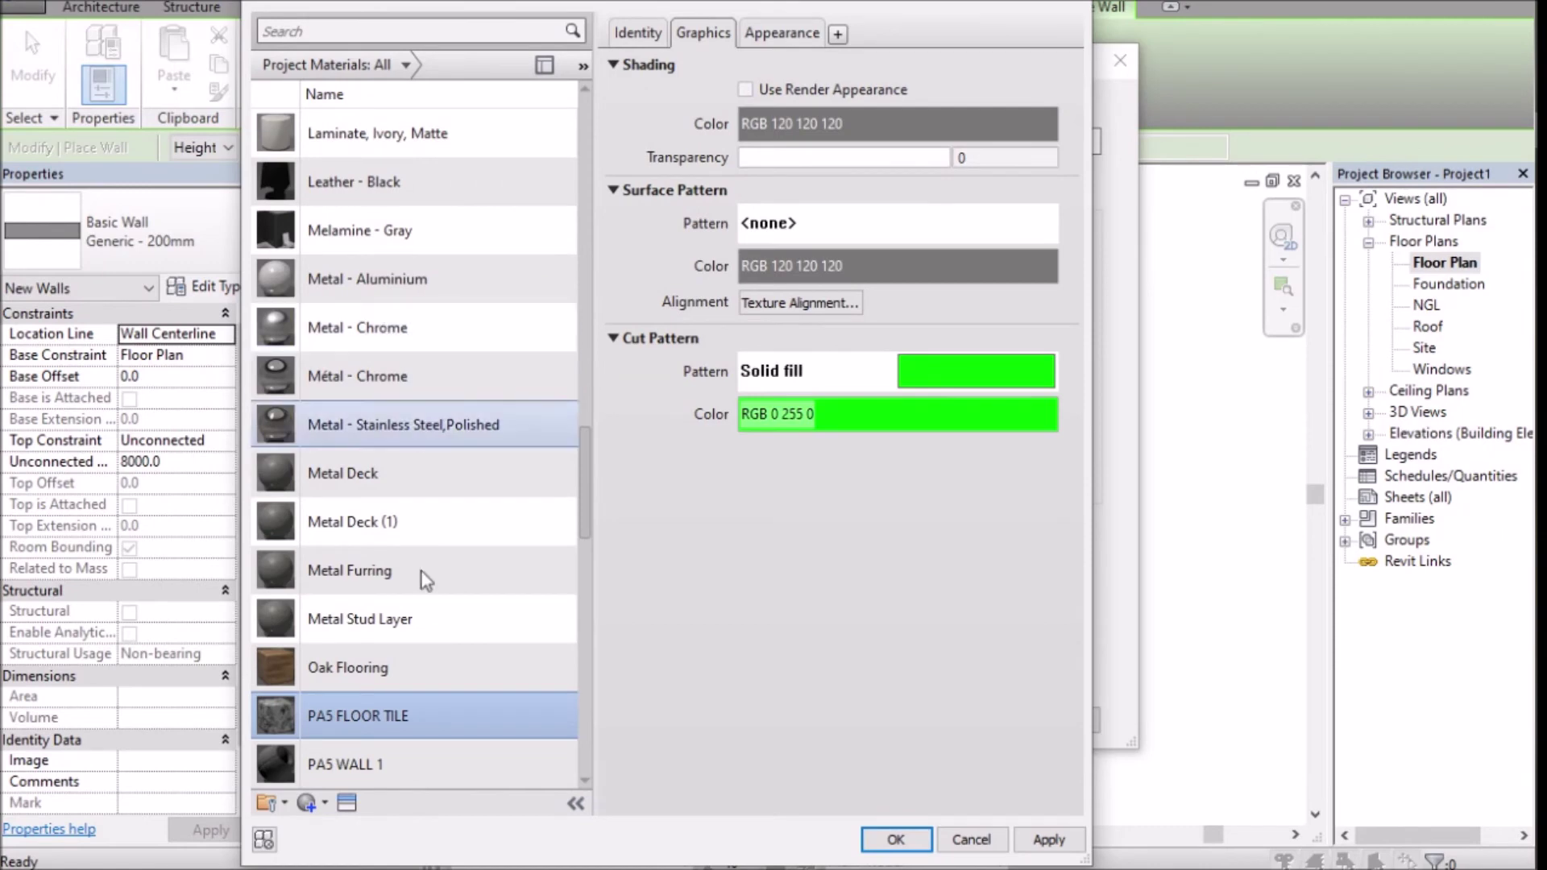
{"action": "left_click", "coordinate": [372, 764]}
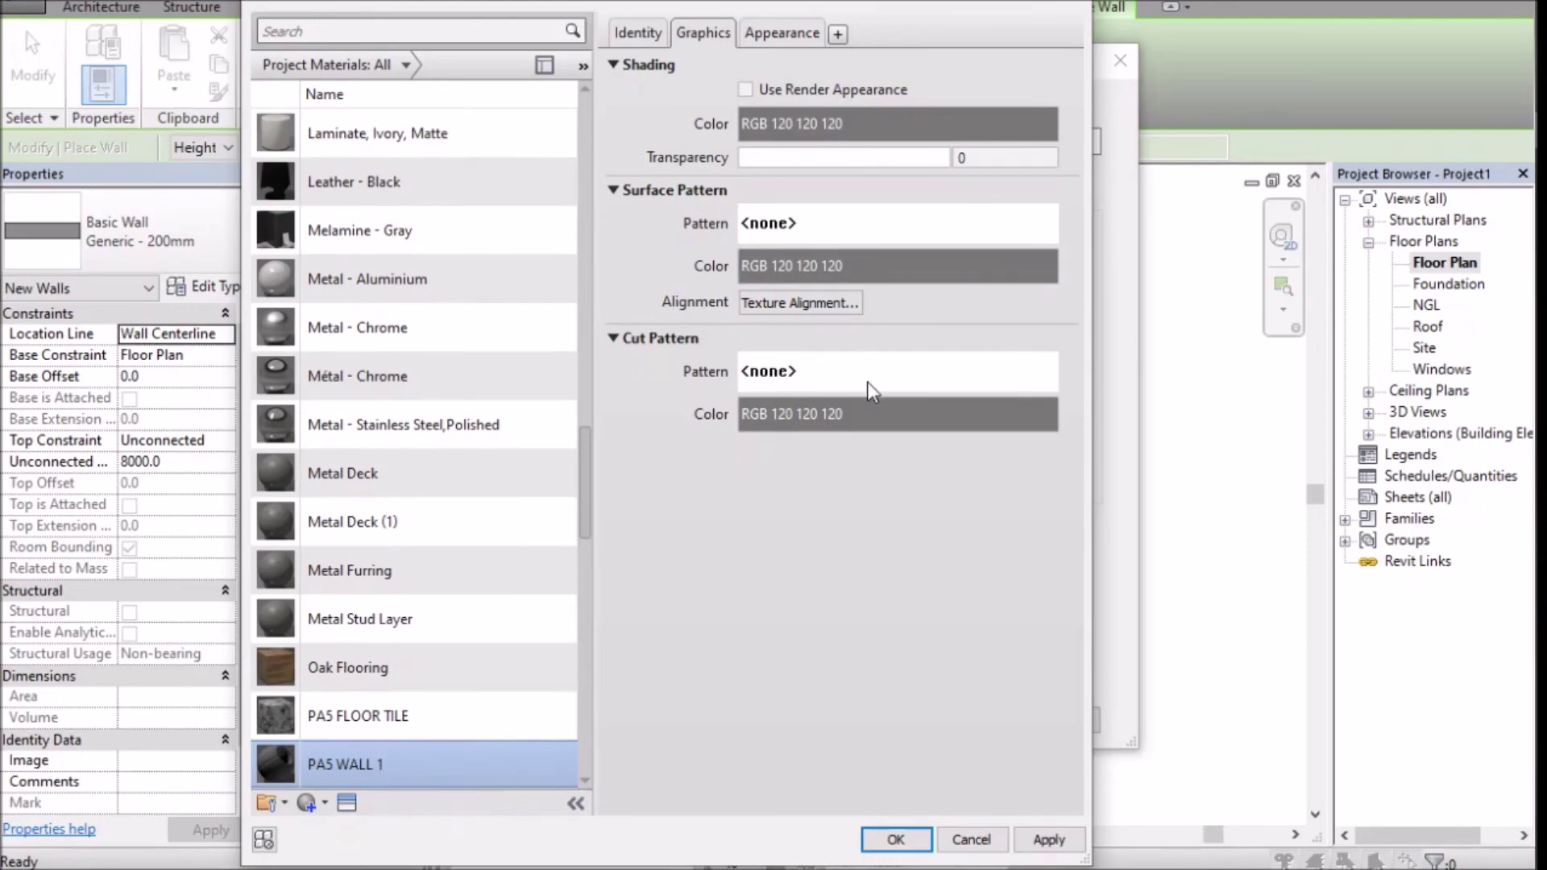
{"action": "left_click", "coordinate": [864, 418]}
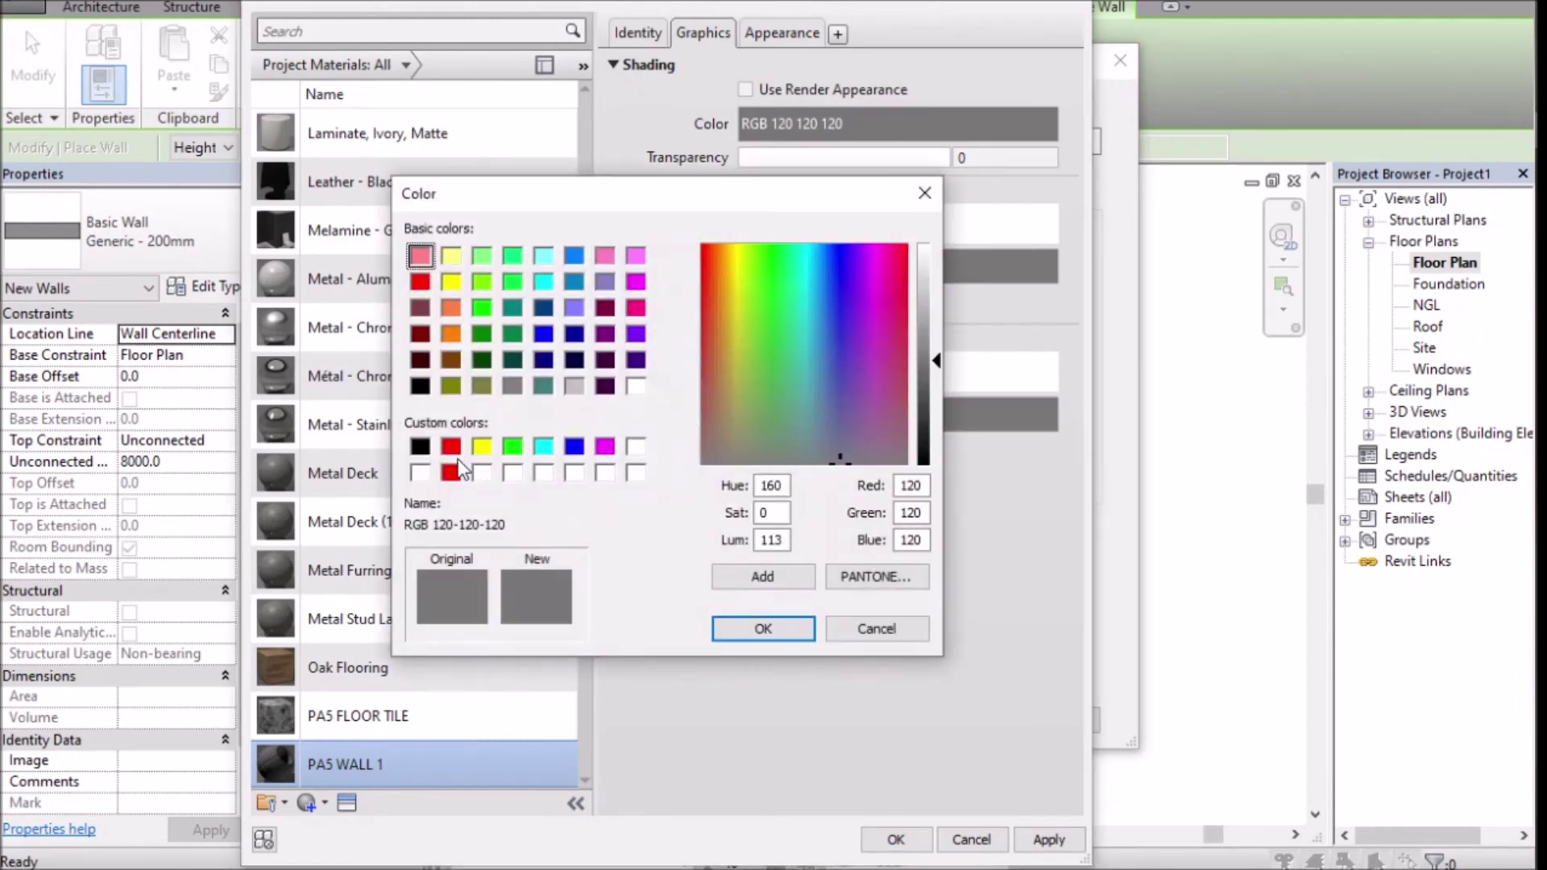
{"action": "left_click", "coordinate": [456, 467]}
{"action": "left_click", "coordinate": [763, 629]}
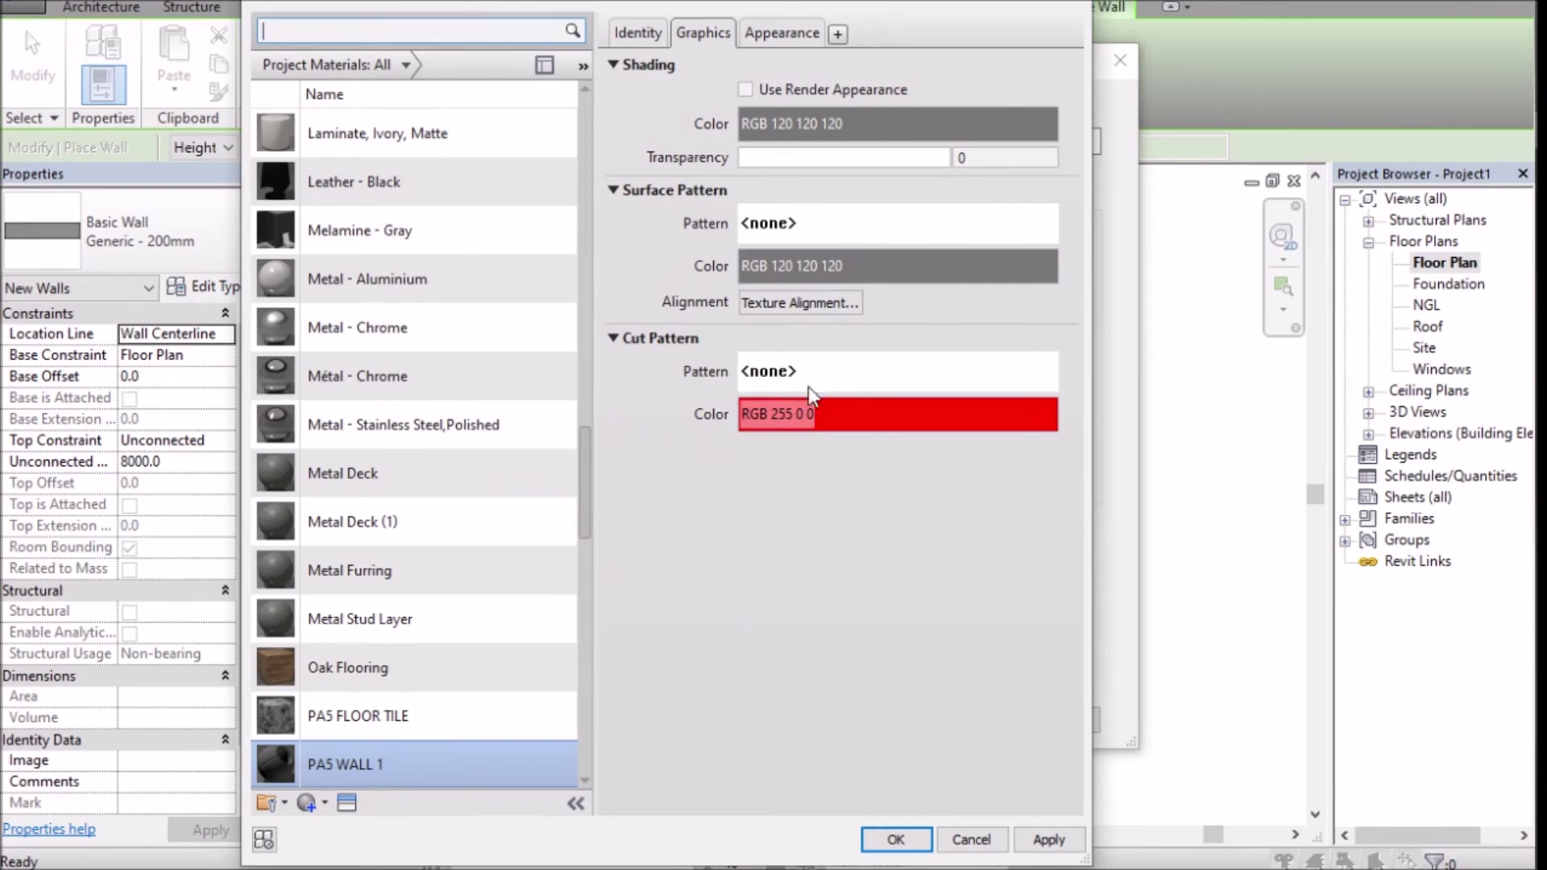
Set the PA5 WALL 1 cut pattern to Solid fill, and close the surface pattern choices without picking one.
{"action": "left_click", "coordinate": [910, 372]}
{"action": "left_click_drag", "start_coordinate": [886, 318], "coordinate": [882, 443]}
{"action": "left_click", "coordinate": [788, 425]}
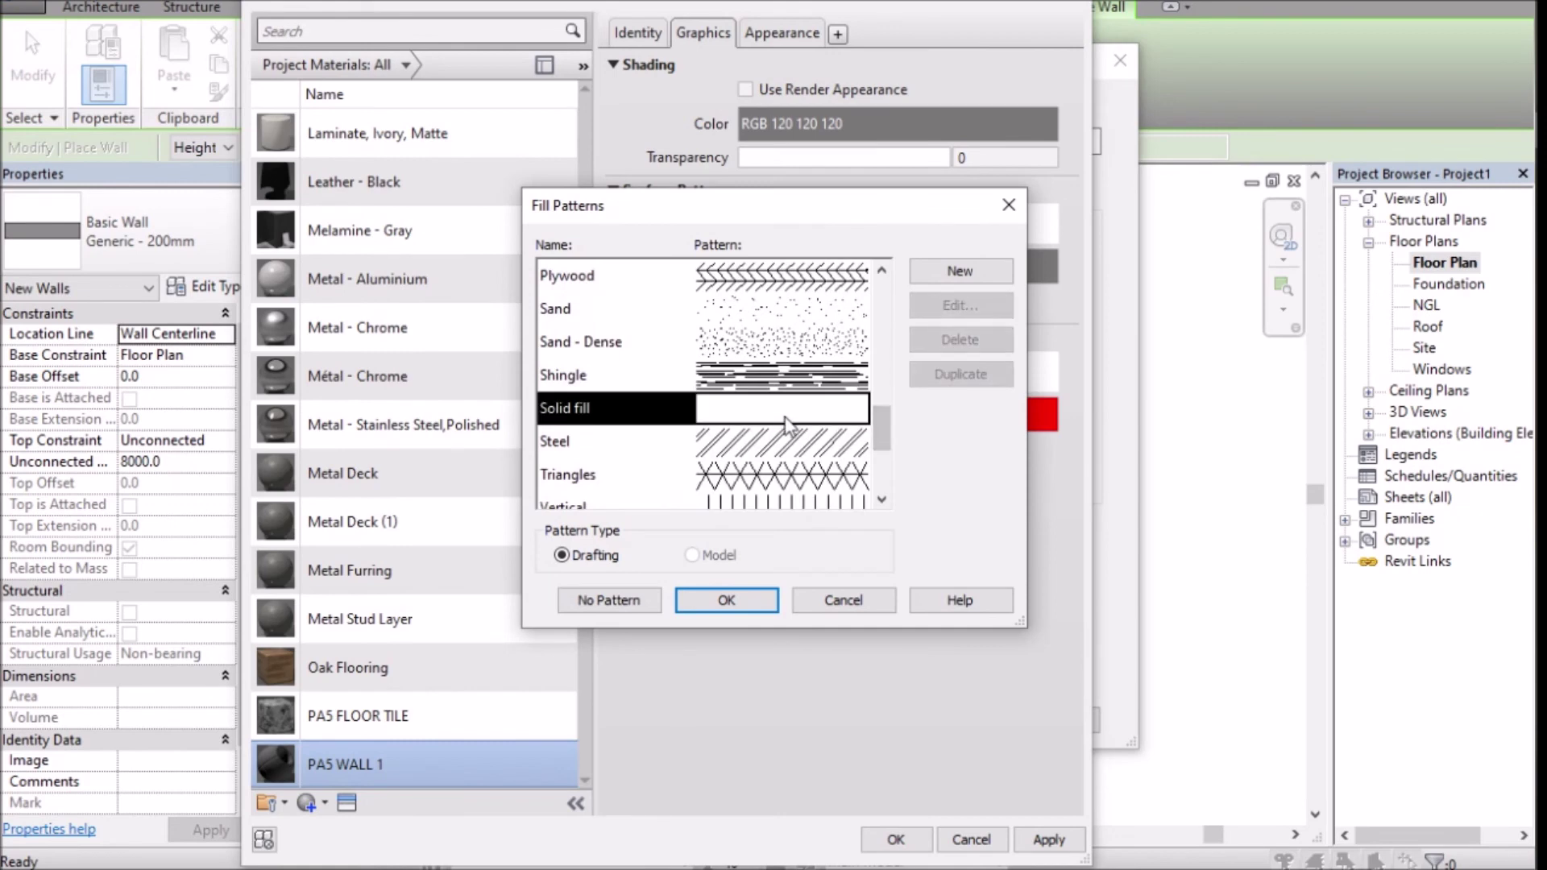
{"action": "left_click", "coordinate": [725, 603]}
{"action": "left_click", "coordinate": [834, 239]}
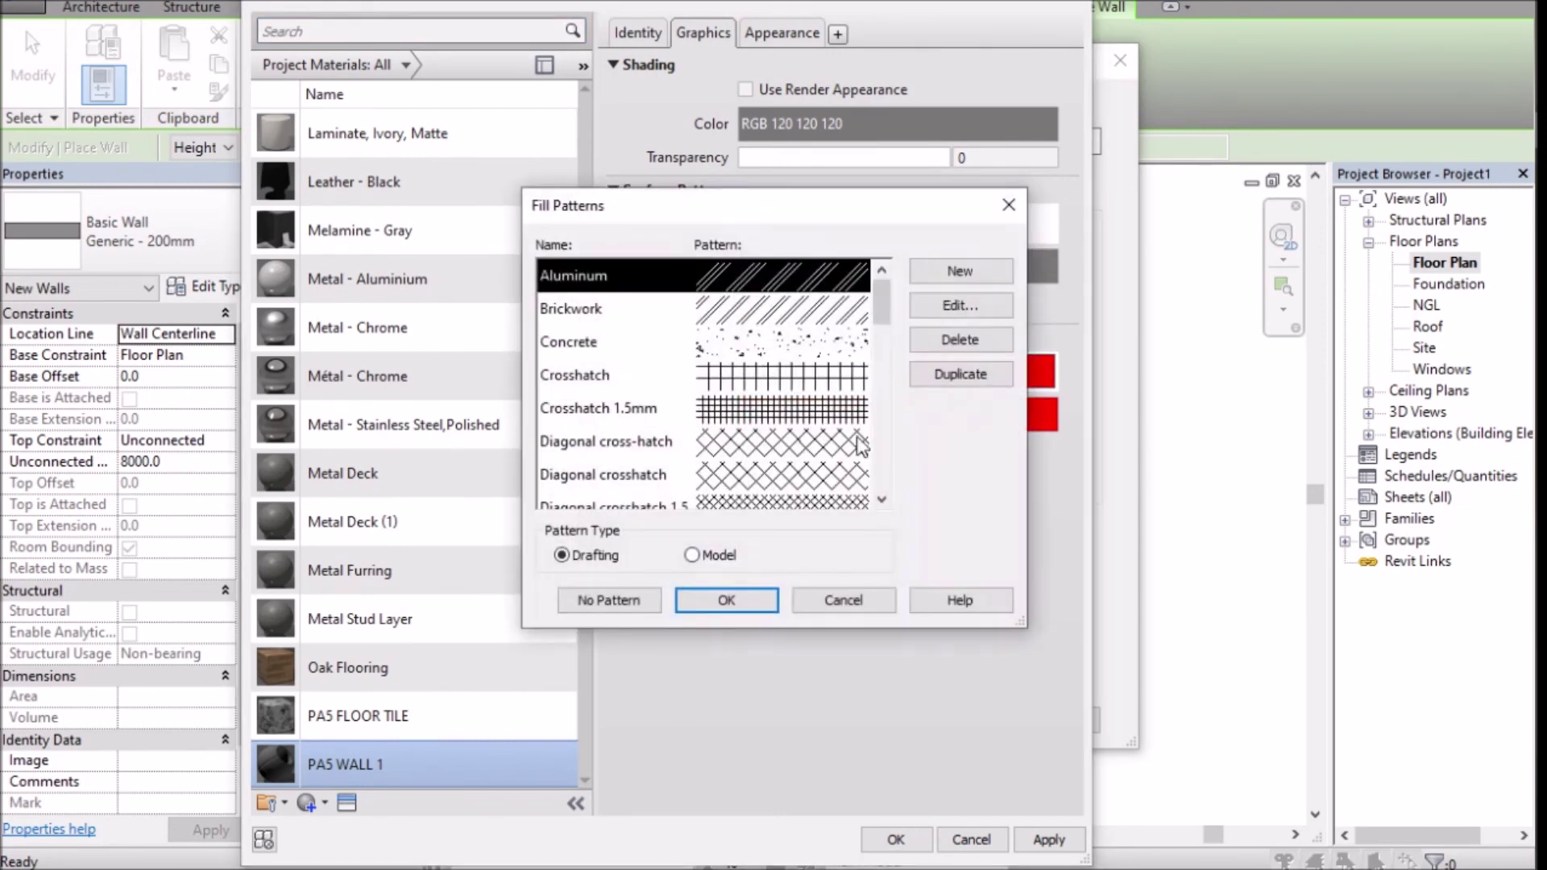
{"action": "left_click", "coordinate": [882, 601]}
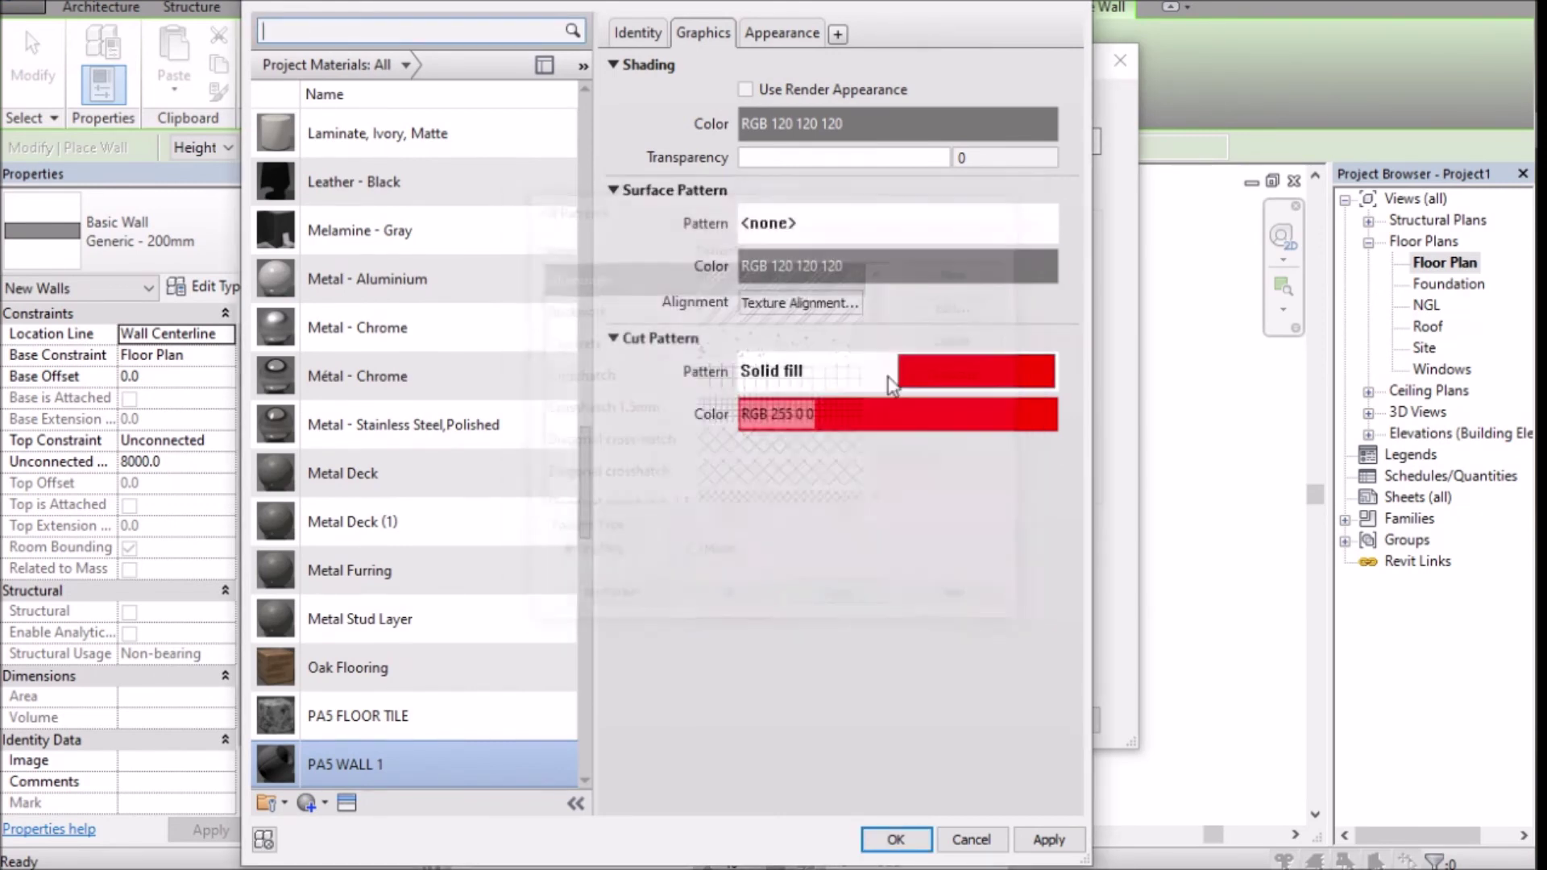
Replace the PA5 WALL 1 appearance with Smooth - Beige from the Stucco category of the Appearance Library, and apply it.
{"action": "left_click", "coordinate": [763, 33]}
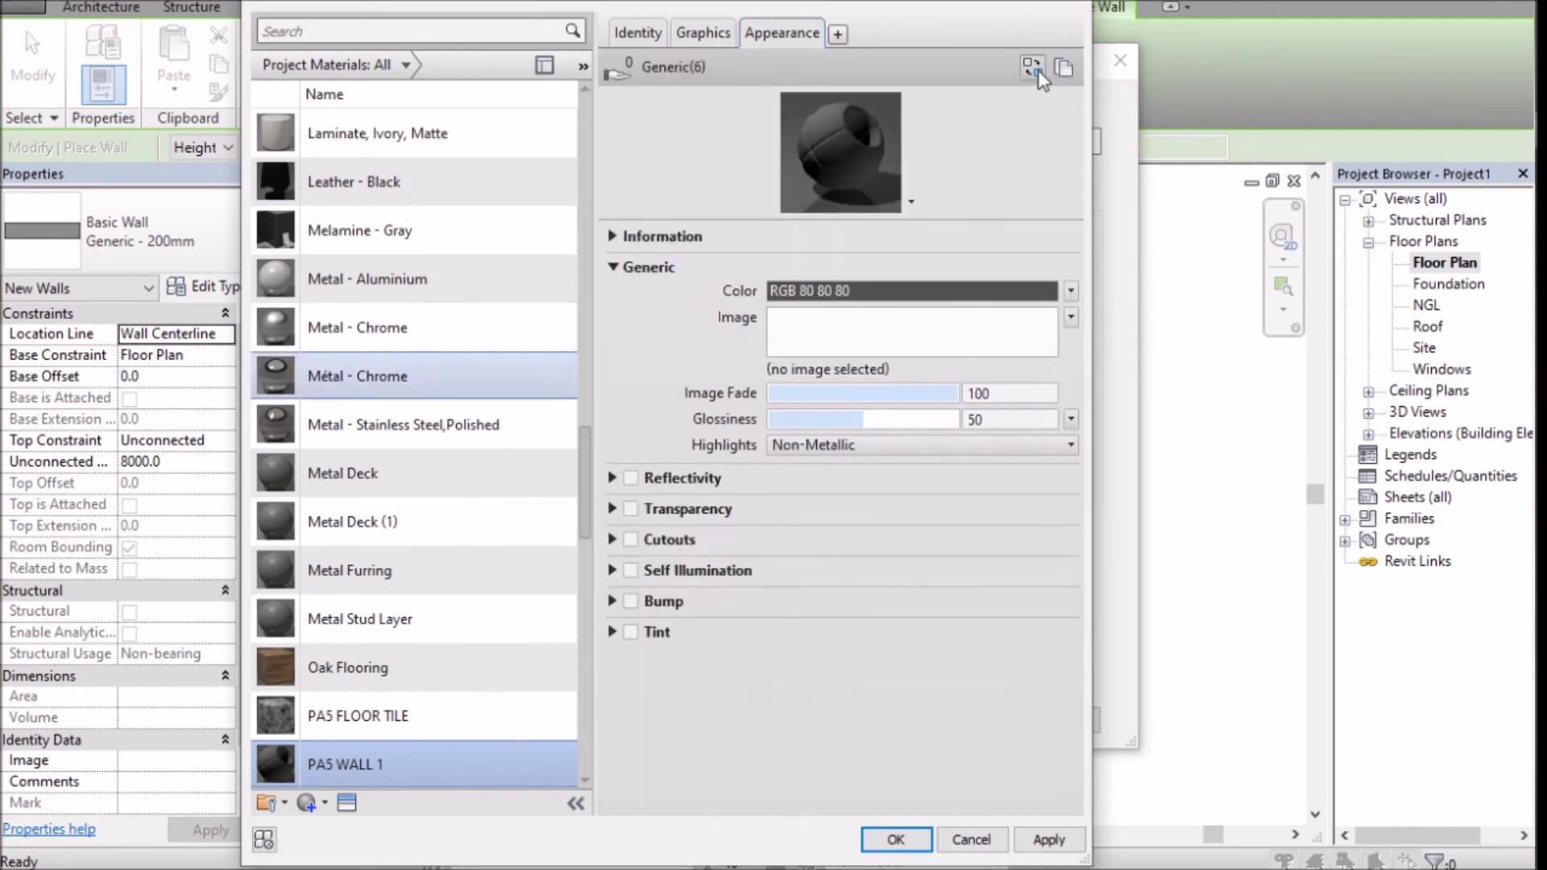
{"action": "left_click", "coordinate": [1032, 67]}
{"action": "left_click", "coordinate": [22, 195]}
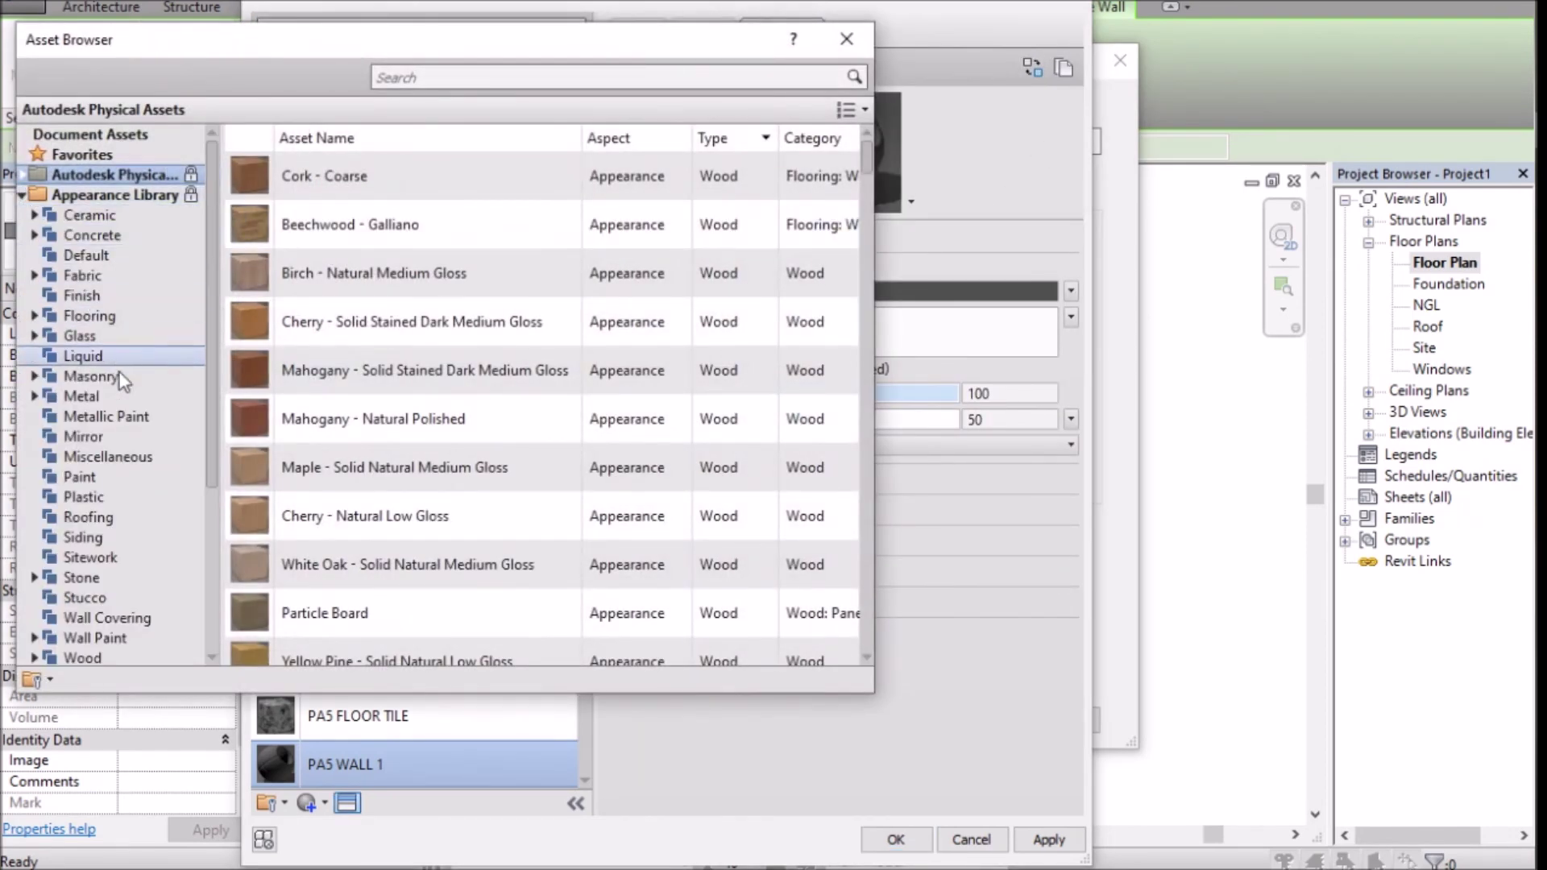
{"action": "left_click", "coordinate": [85, 597]}
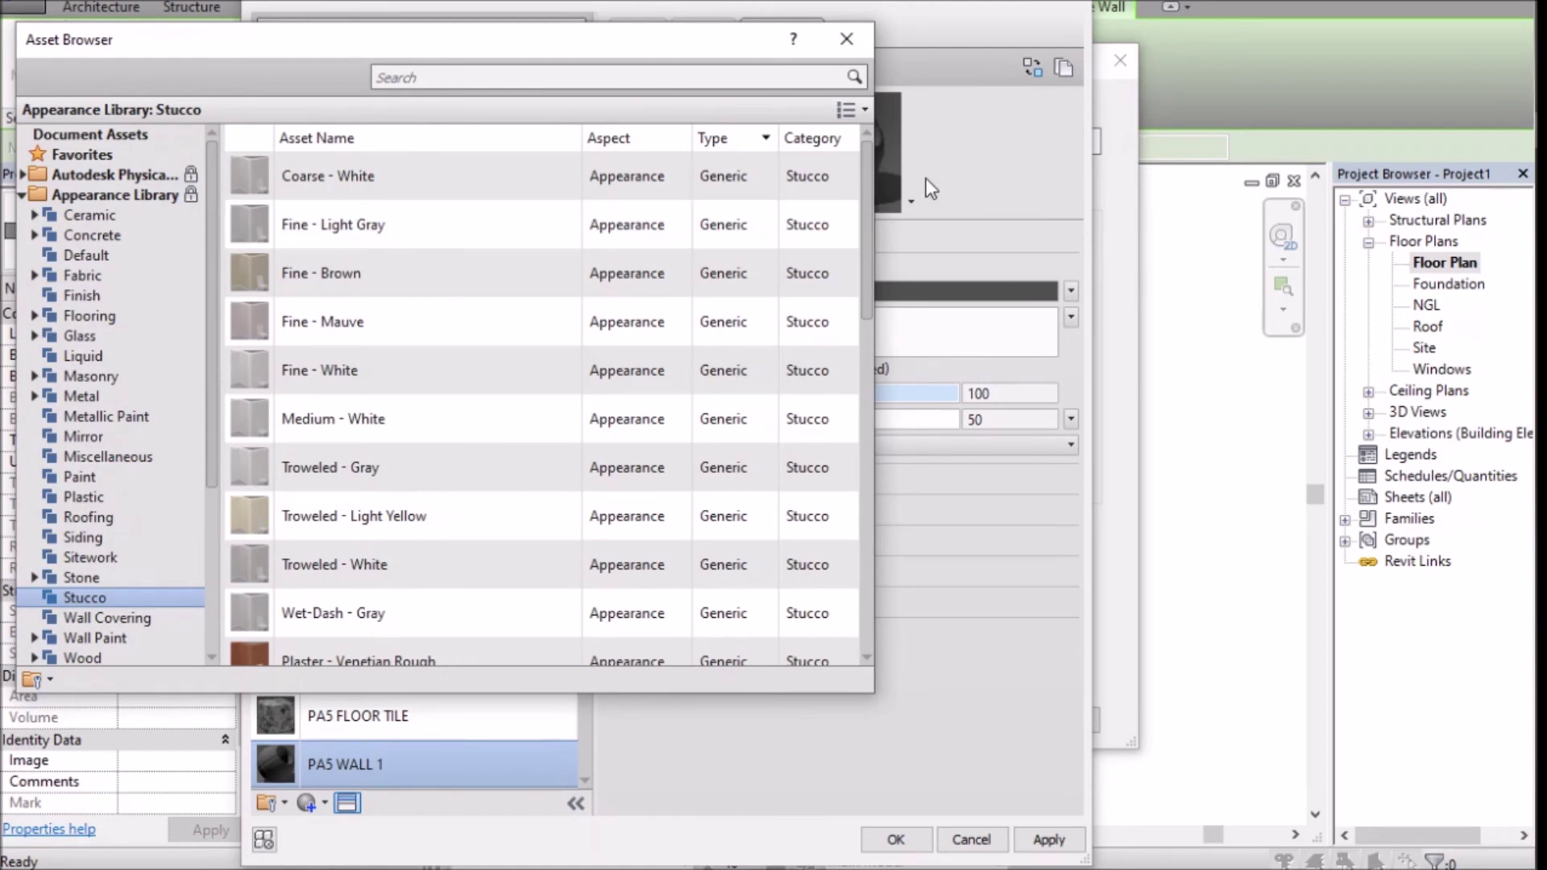
{"action": "left_click_drag", "start_coordinate": [863, 218], "coordinate": [869, 352]}
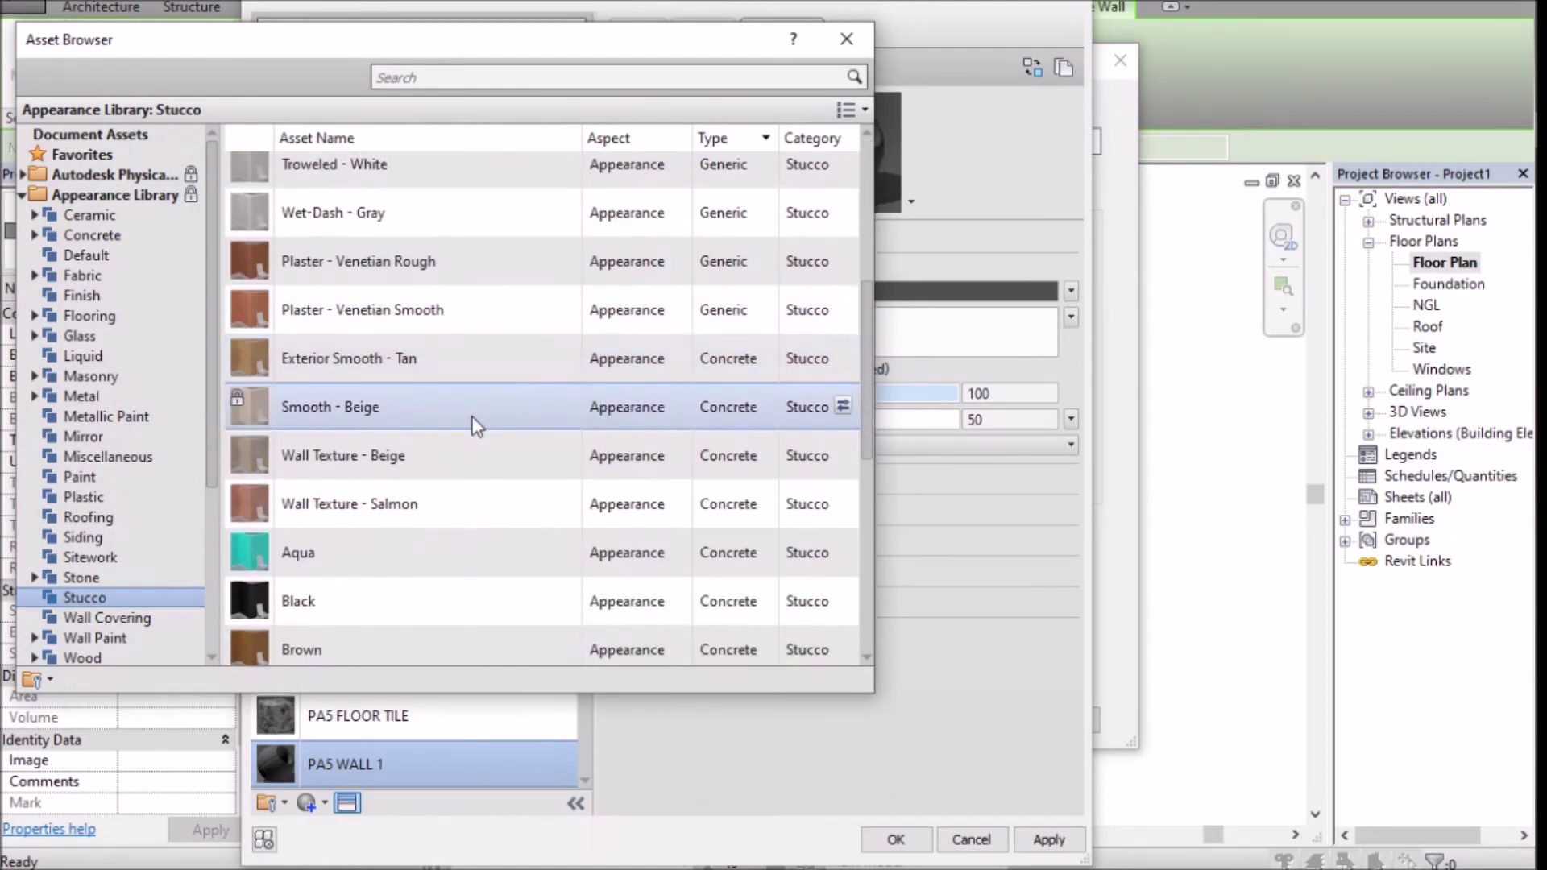
{"action": "left_click", "coordinate": [842, 407]}
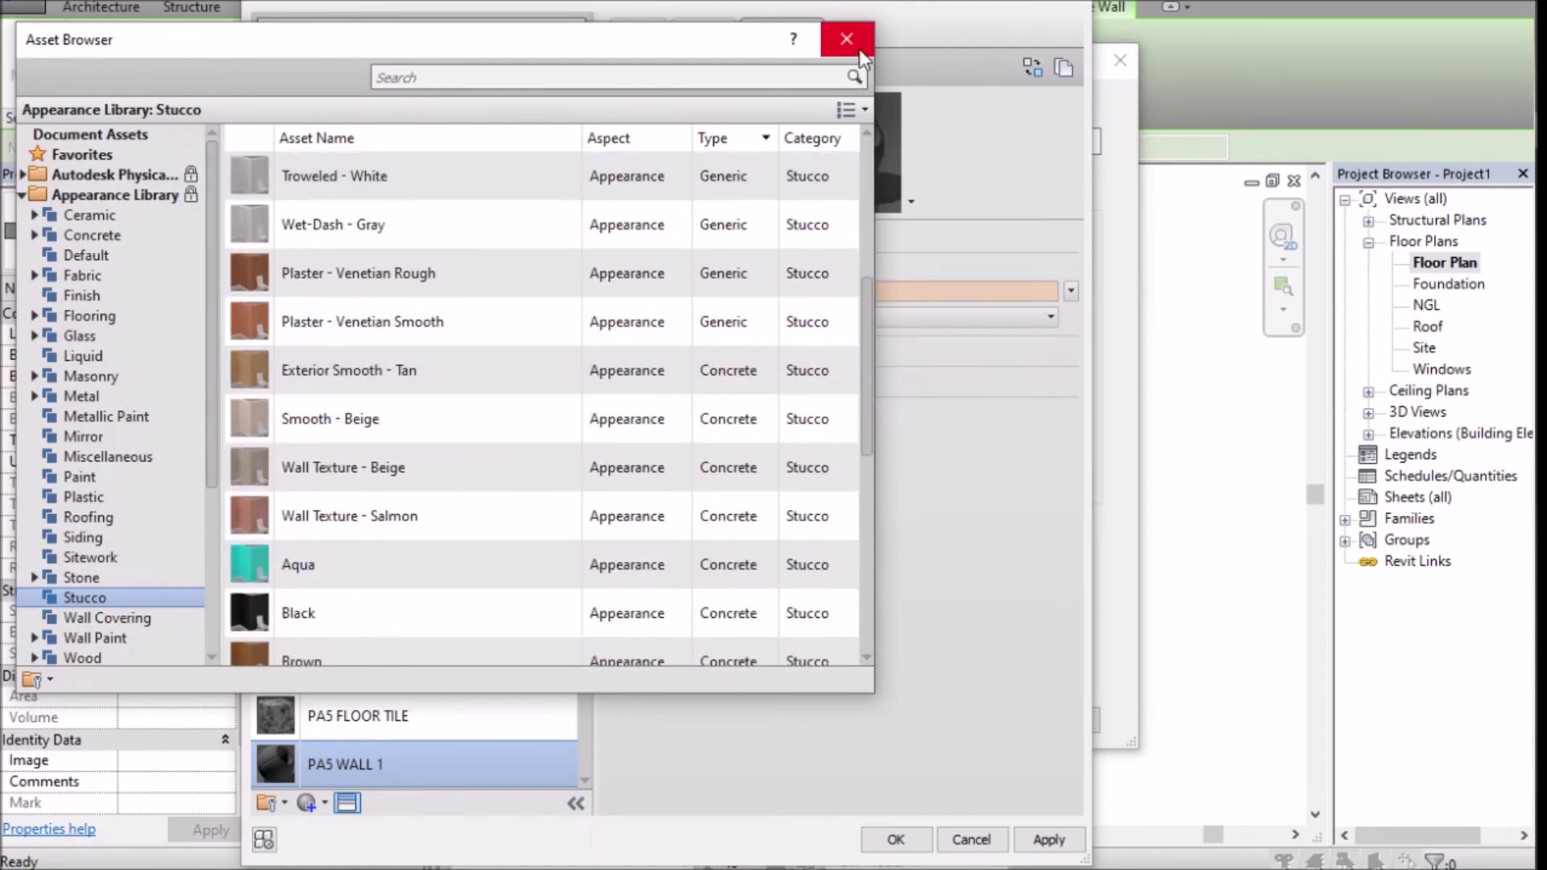
{"action": "left_click", "coordinate": [846, 39]}
{"action": "left_click", "coordinate": [1046, 840]}
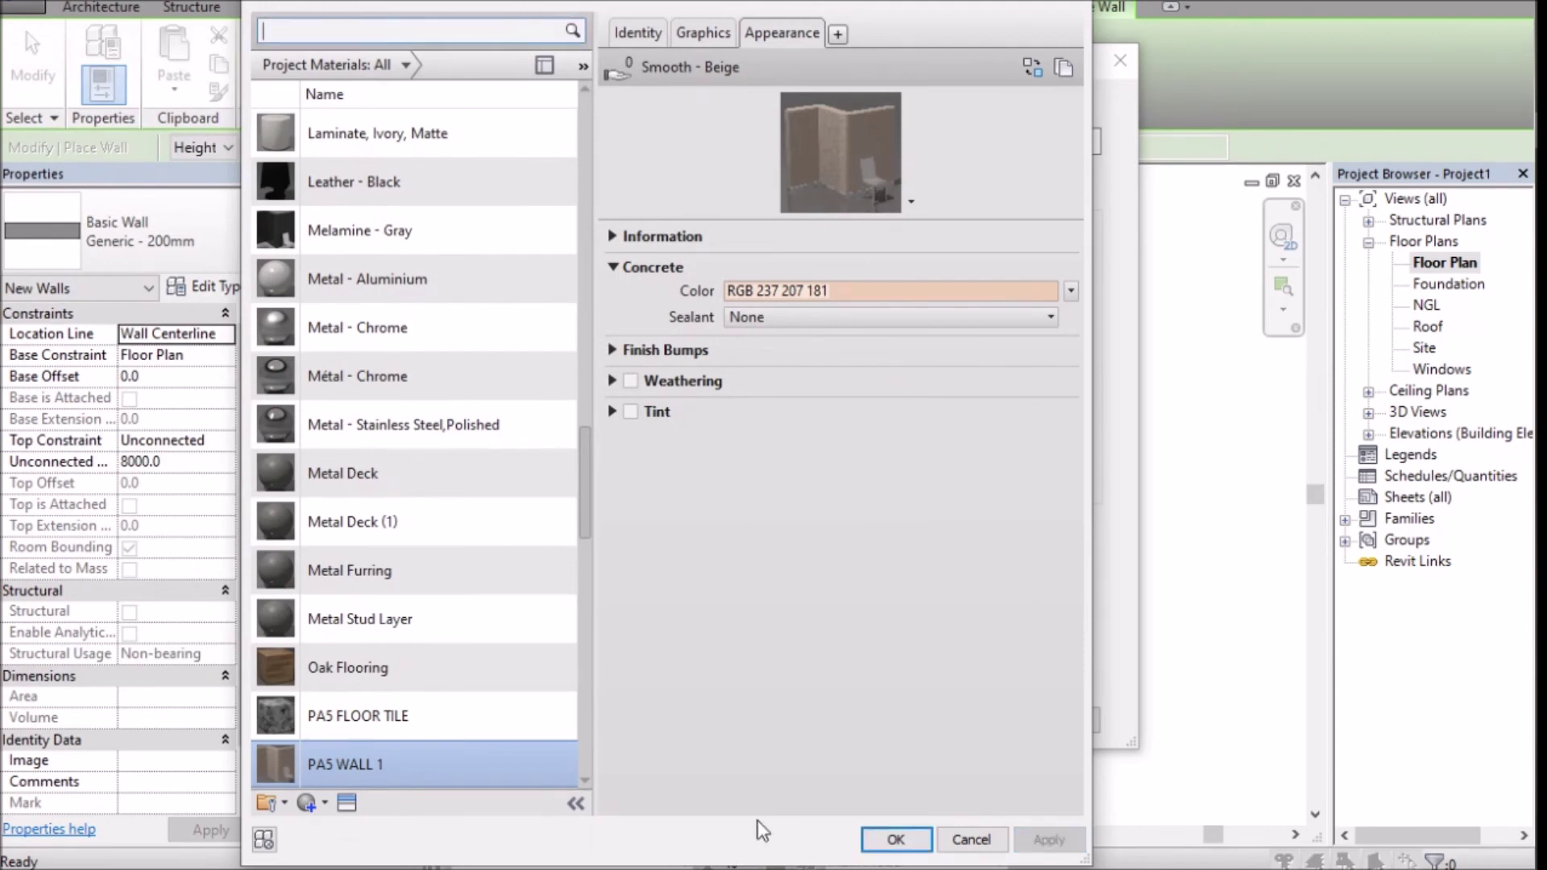
Create another new material in the project materials and rename it PA5 WALL 2.
{"action": "left_click", "coordinate": [310, 811]}
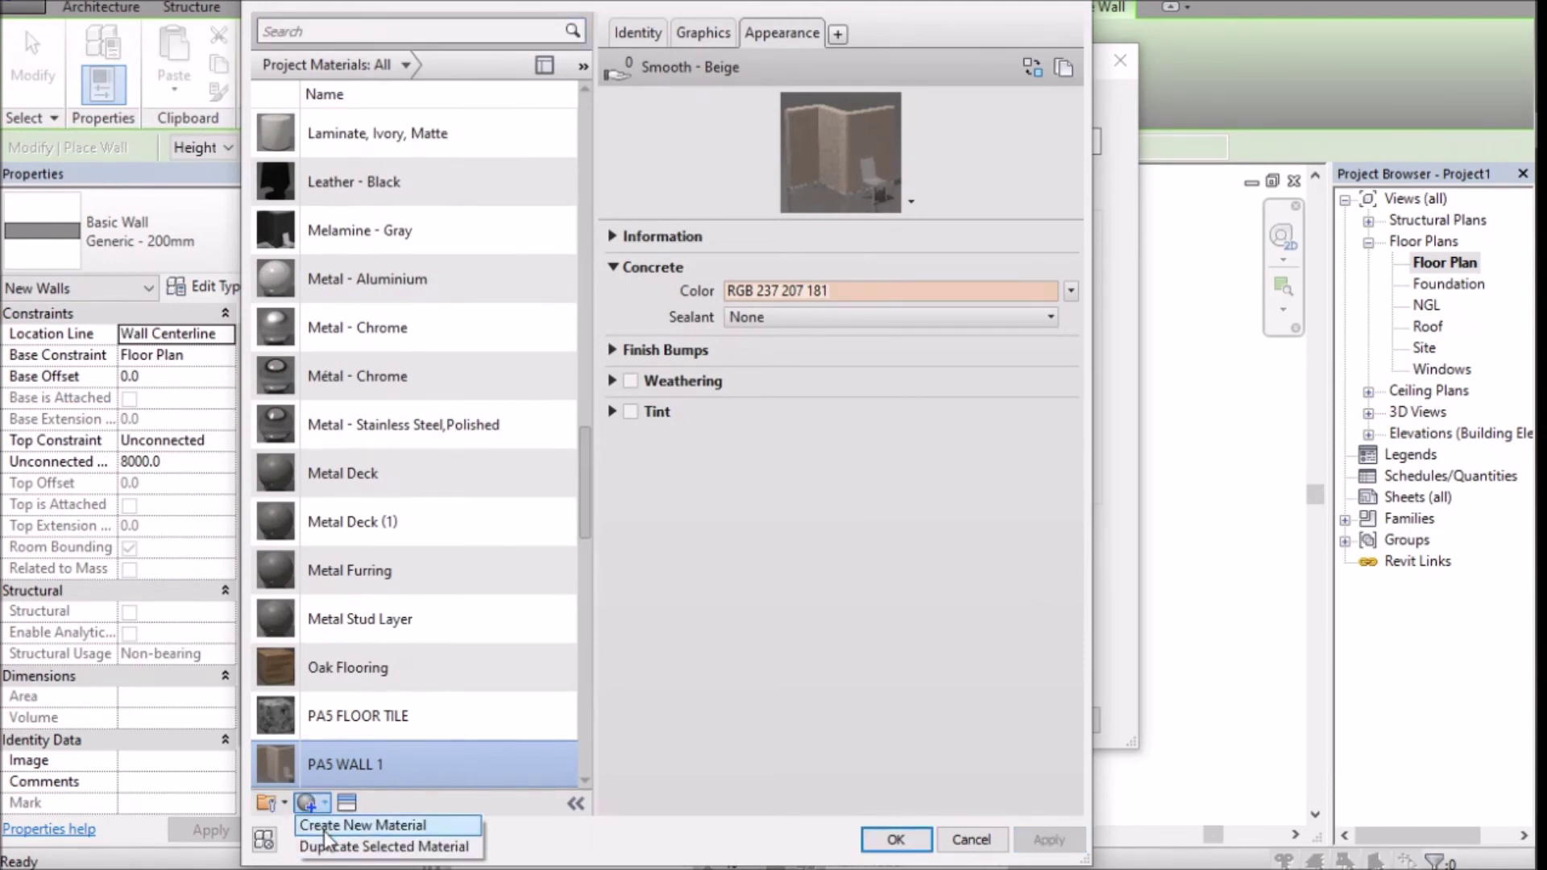
{"action": "left_click", "coordinate": [324, 827]}
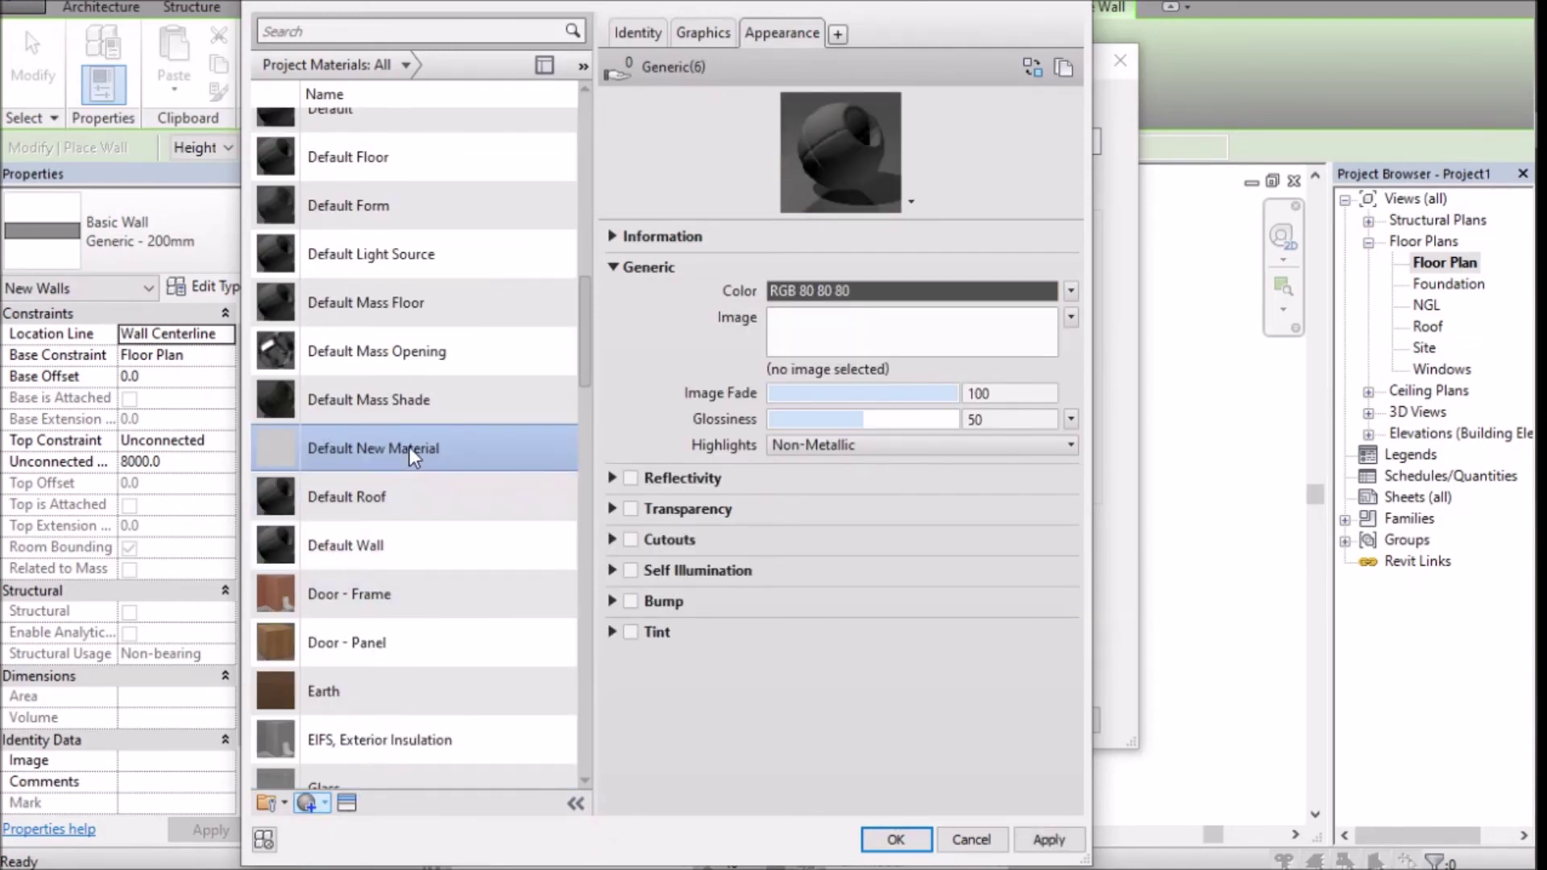
{"action": "right_click", "coordinate": [409, 447]}
{"action": "left_click", "coordinate": [448, 461]}
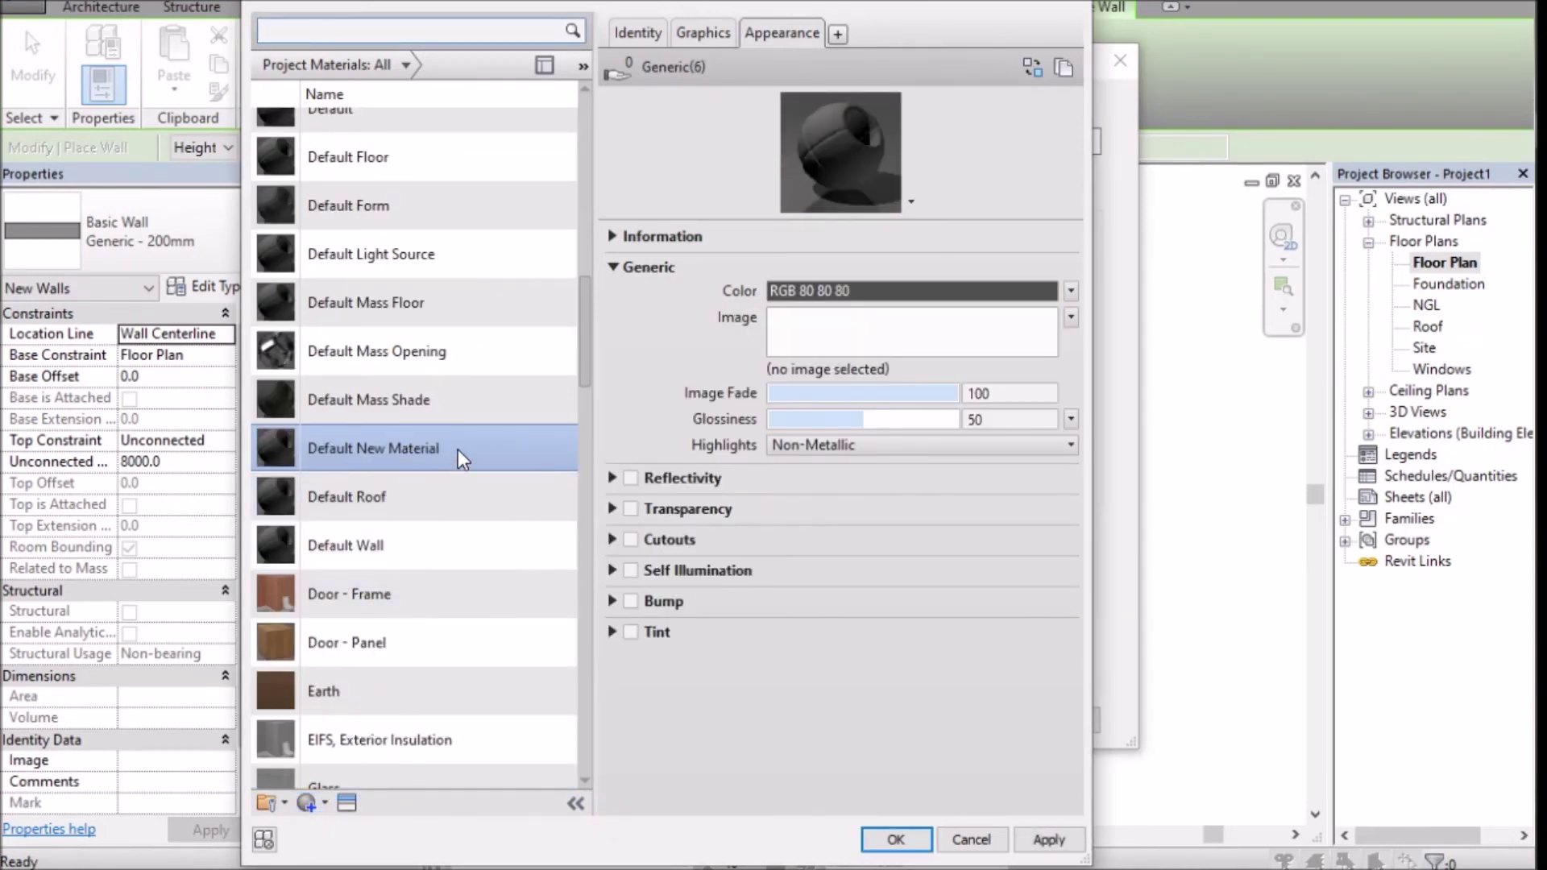
{"action": "right_click", "coordinate": [438, 447]}
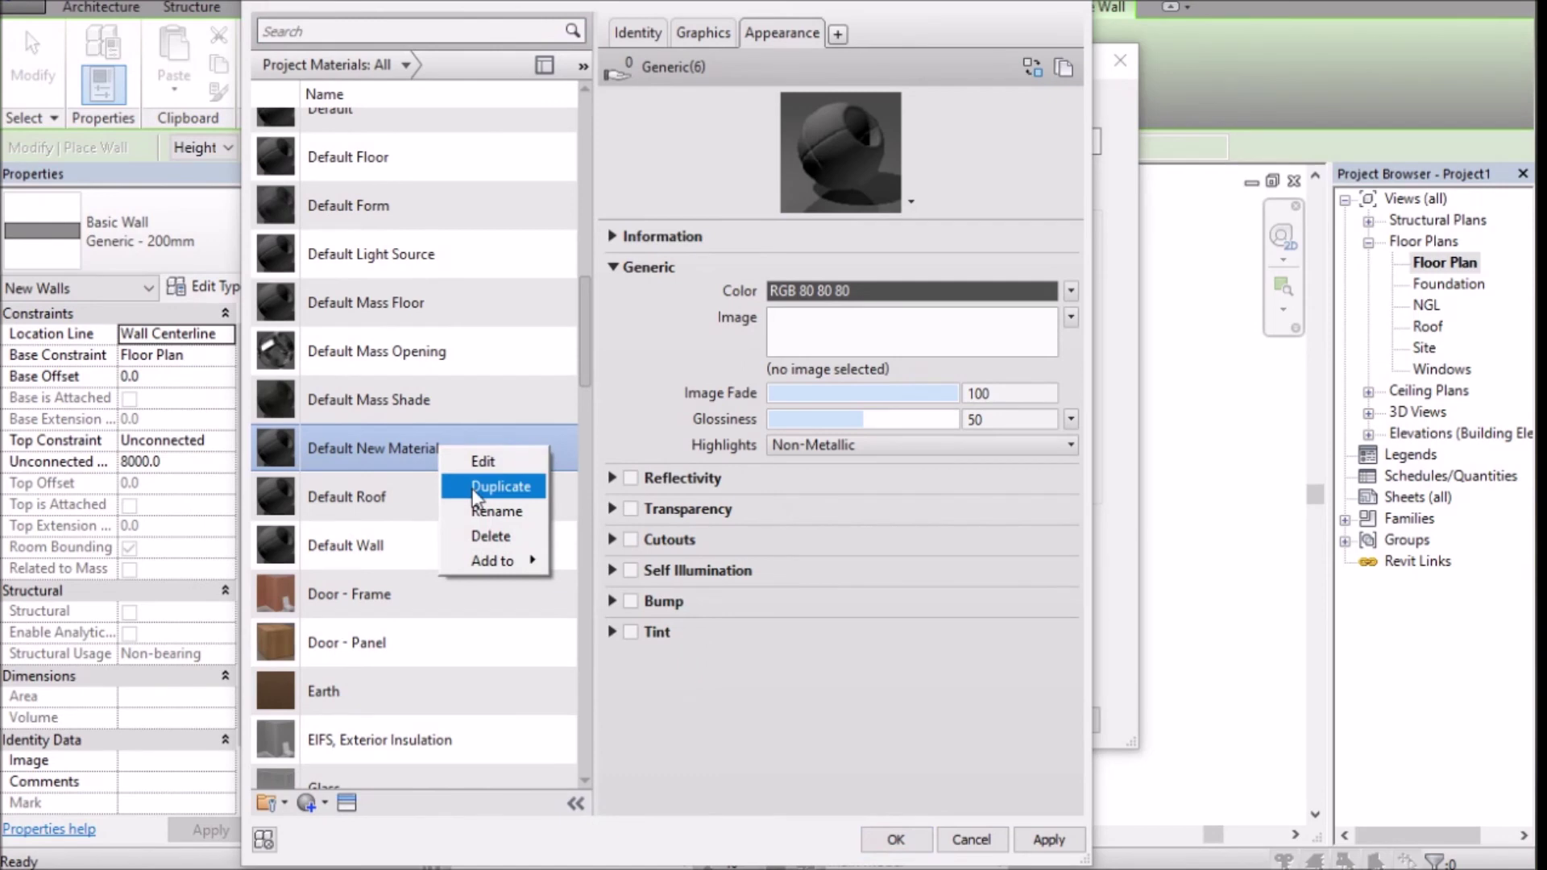
{"action": "left_click", "coordinate": [465, 511]}
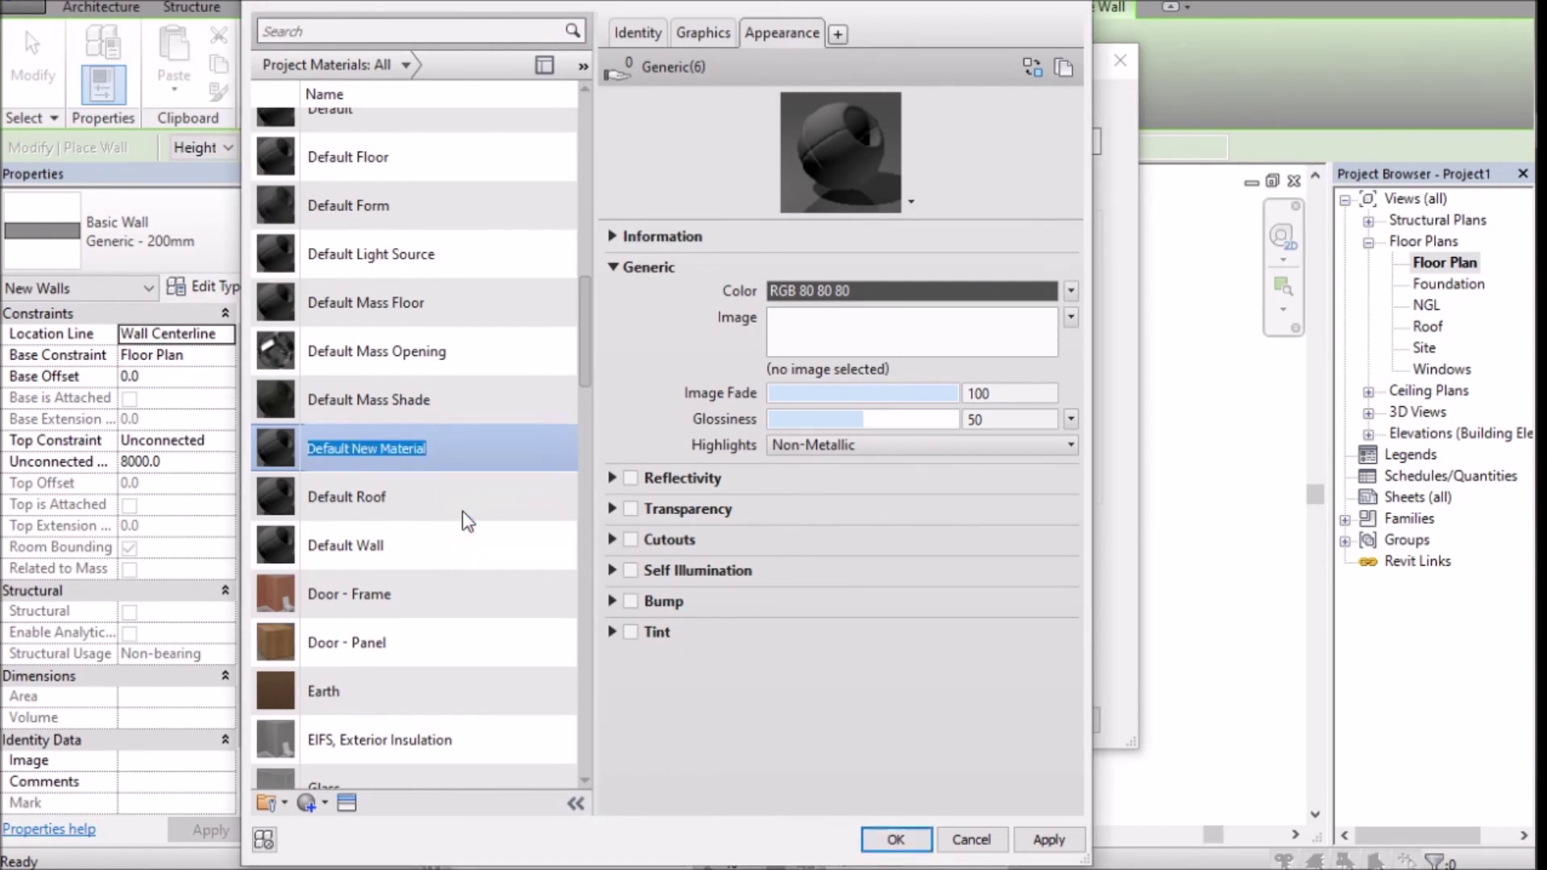
{"action": "key", "text": "BackSpace"}
{"action": "type", "text": "PA5 WALL 2"}
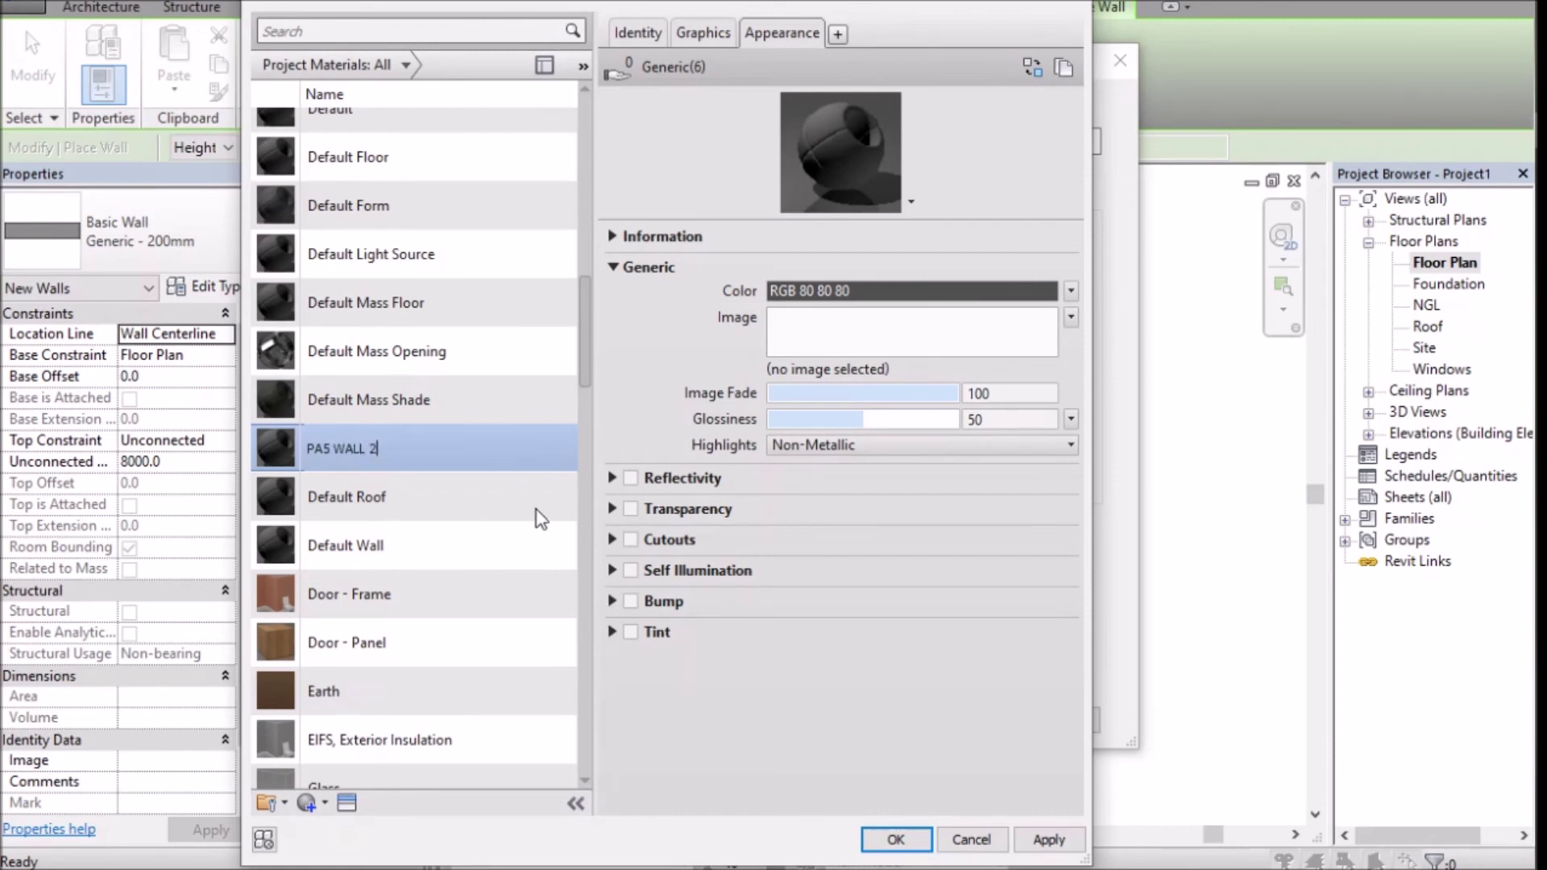
{"action": "key", "text": "Return"}
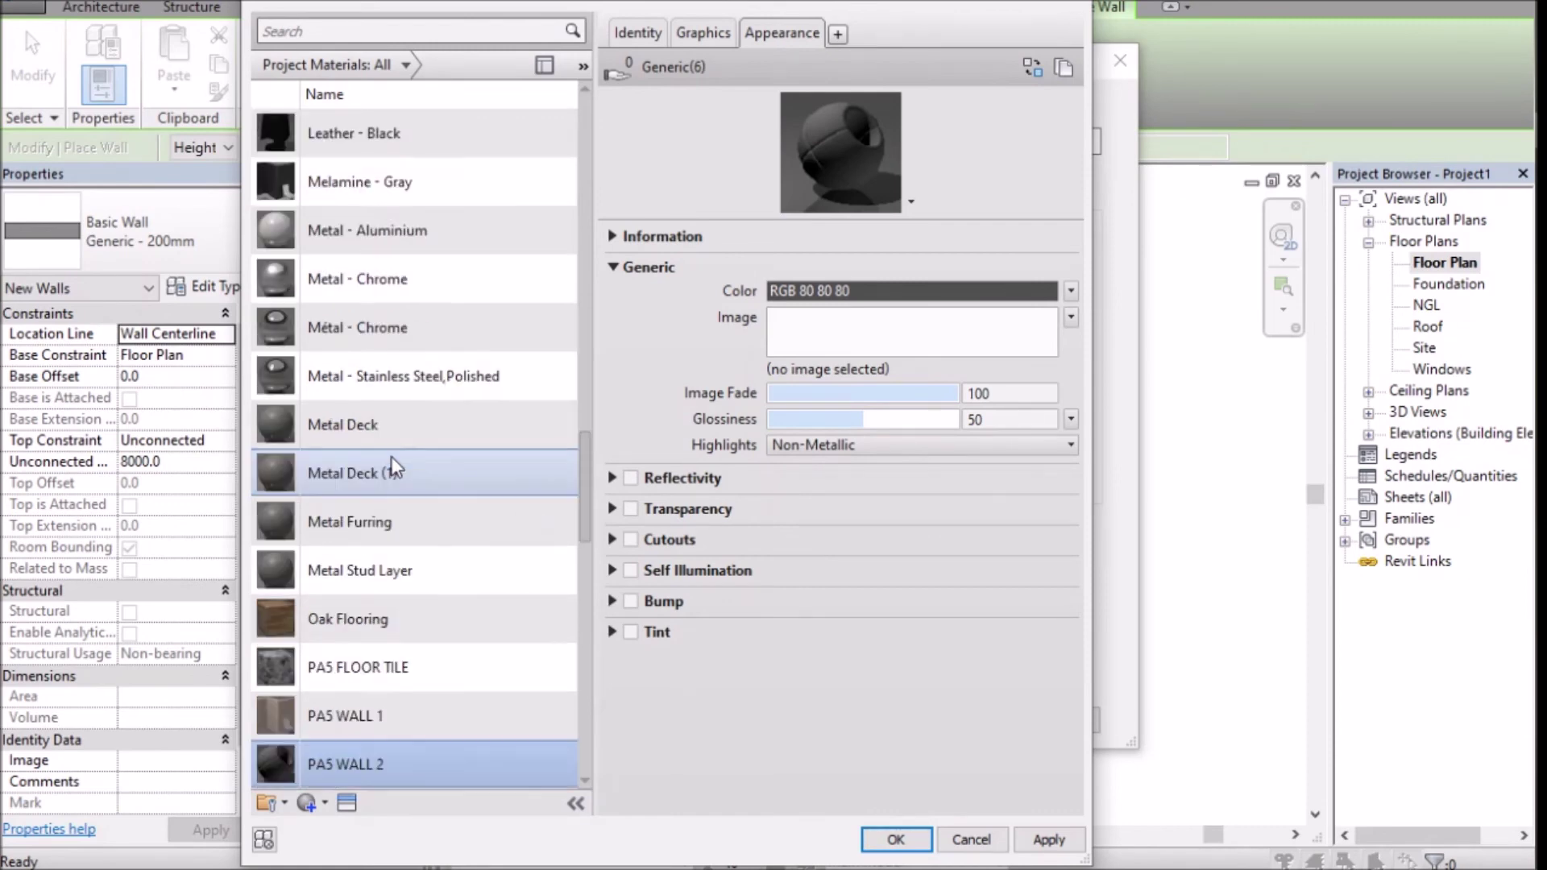
Replace the PA5 WALL 2 appearance with the Dark Gray stucco asset, apply it and accept the materials.
{"action": "left_click", "coordinate": [1022, 73]}
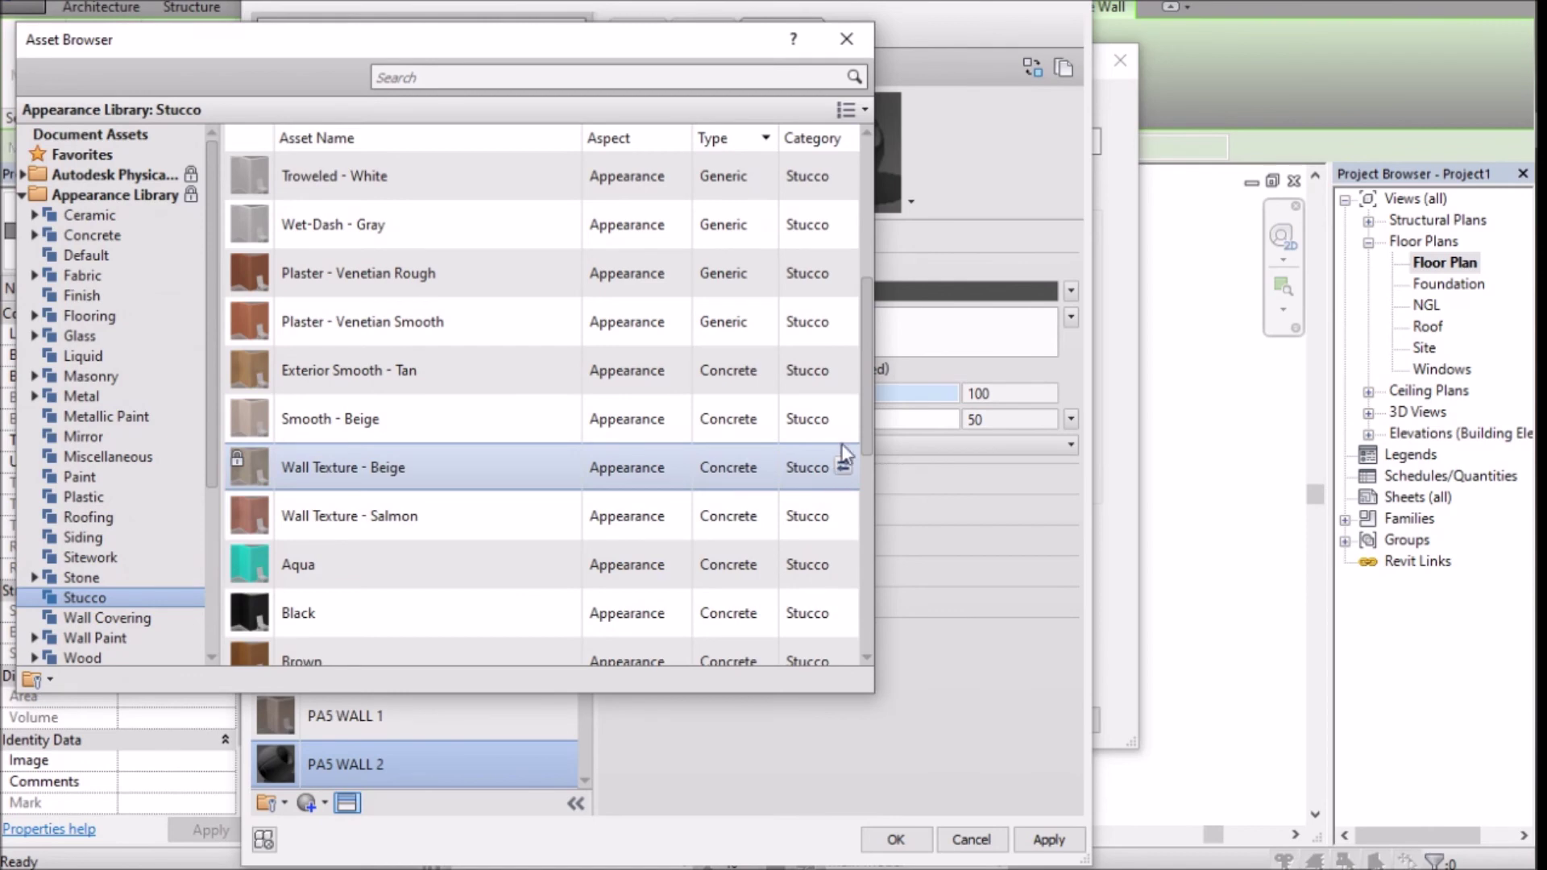
{"action": "left_click_drag", "start_coordinate": [867, 424], "coordinate": [862, 579]}
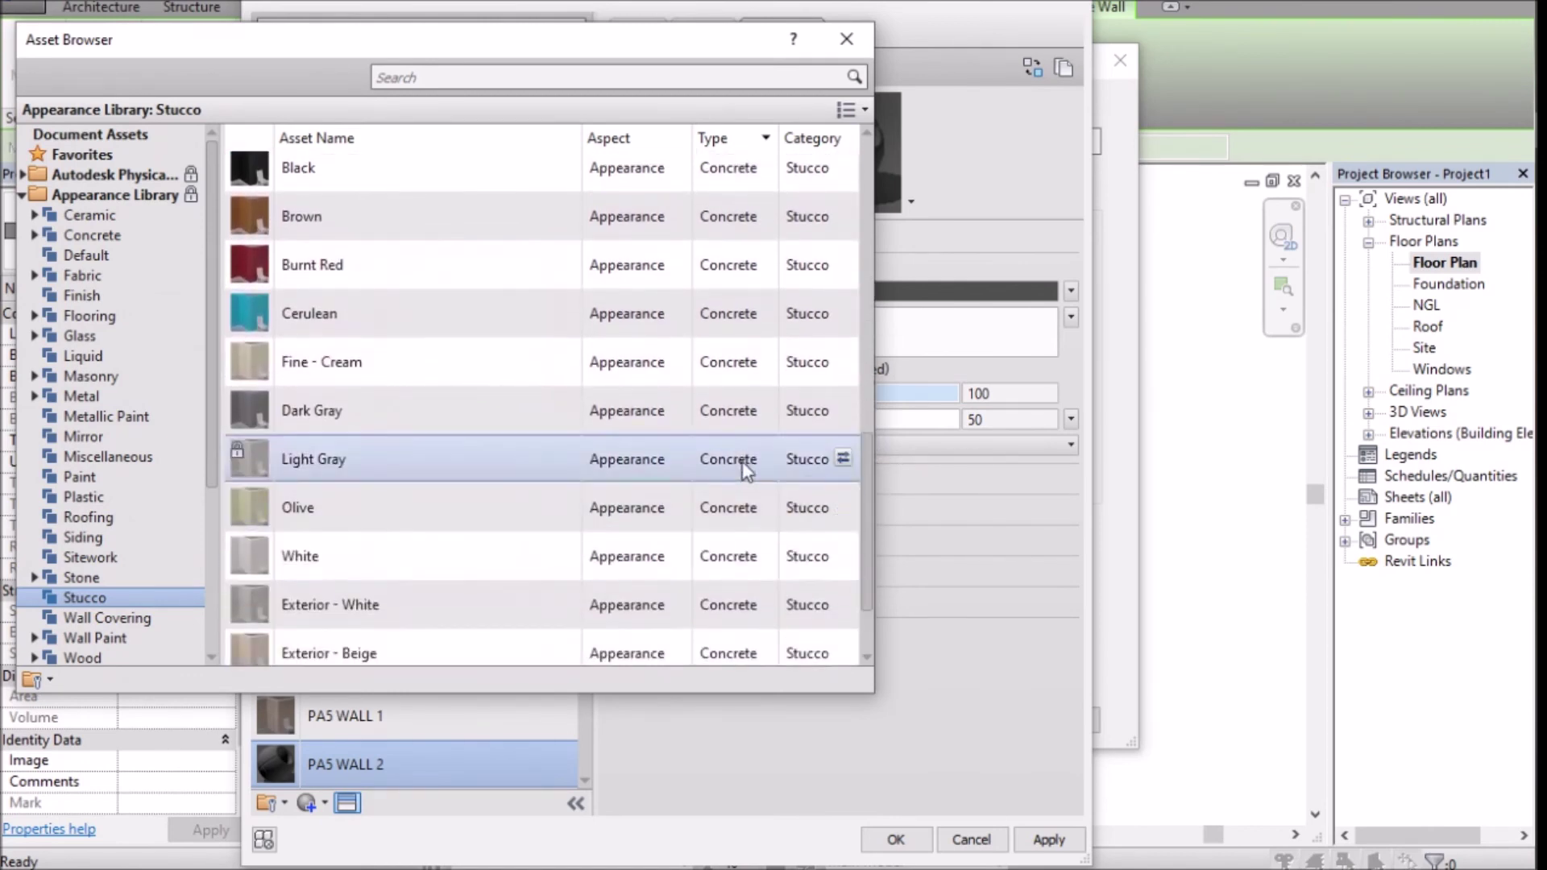
{"action": "left_click", "coordinate": [842, 410]}
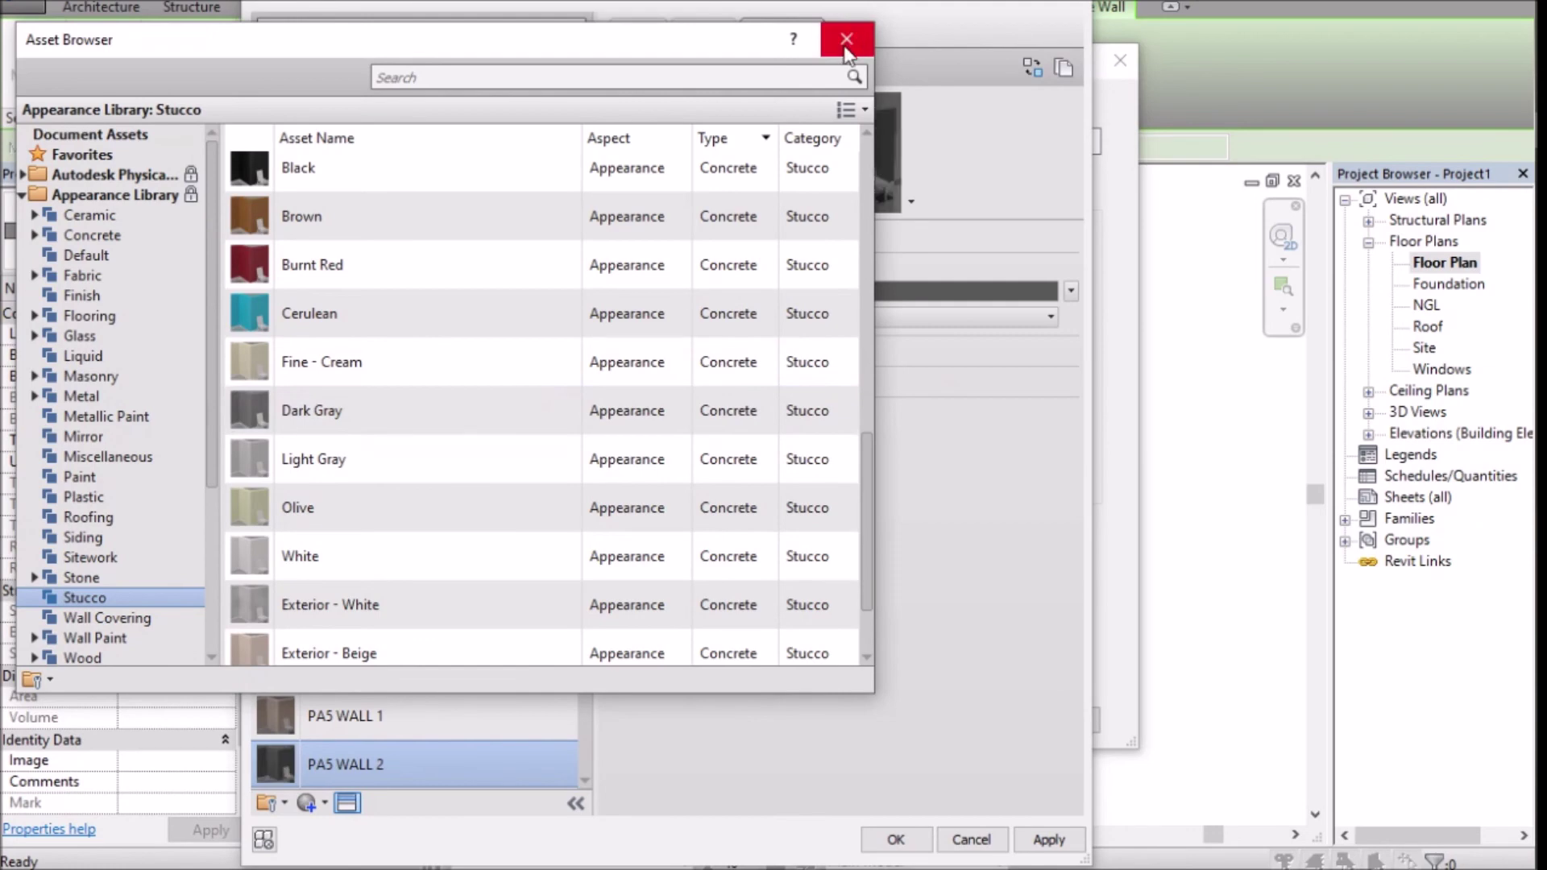
{"action": "left_click", "coordinate": [846, 41]}
{"action": "left_click", "coordinate": [1045, 840]}
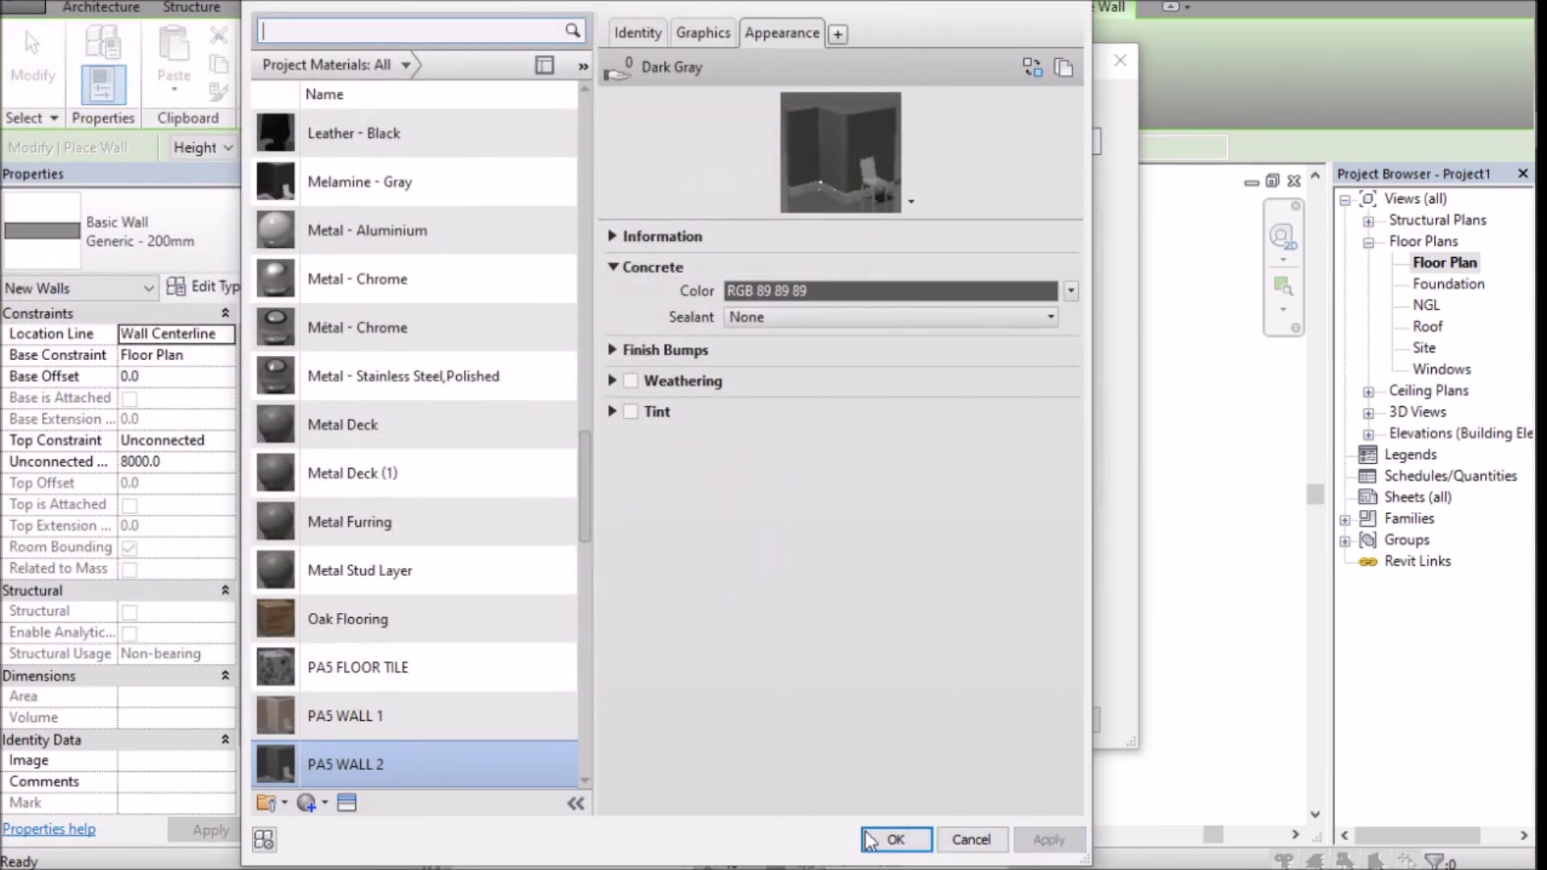
{"action": "left_click", "coordinate": [894, 839]}
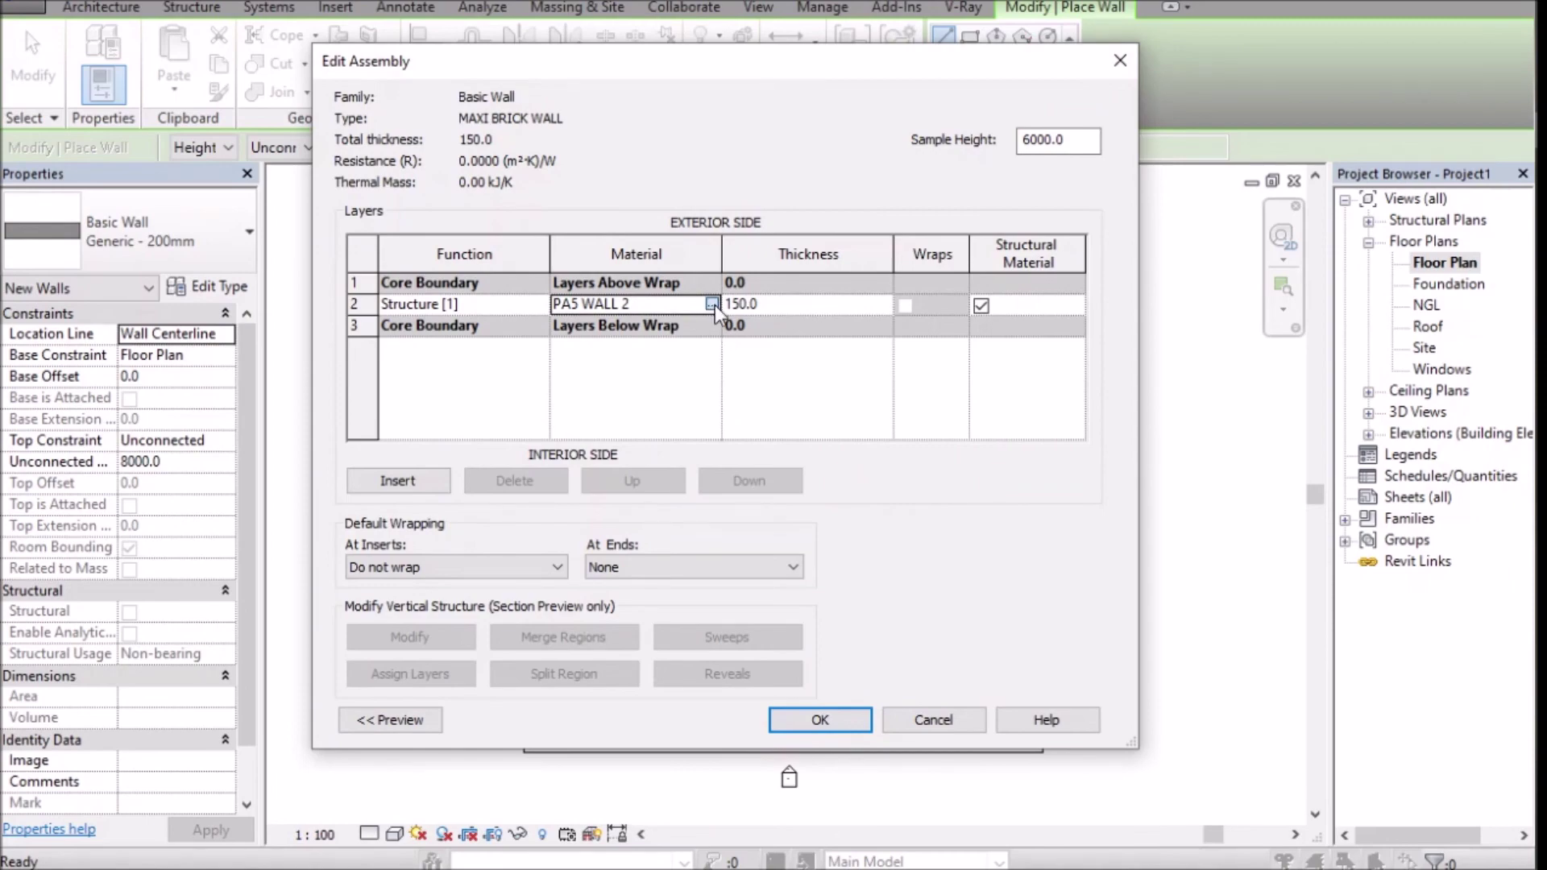
Assign the PA5 WALL 1 material to the Structure [1] layer and accept the MAXI BRICK WALL type, leaving wall placement.
{"action": "left_click", "coordinate": [714, 304]}
{"action": "left_click", "coordinate": [385, 414]}
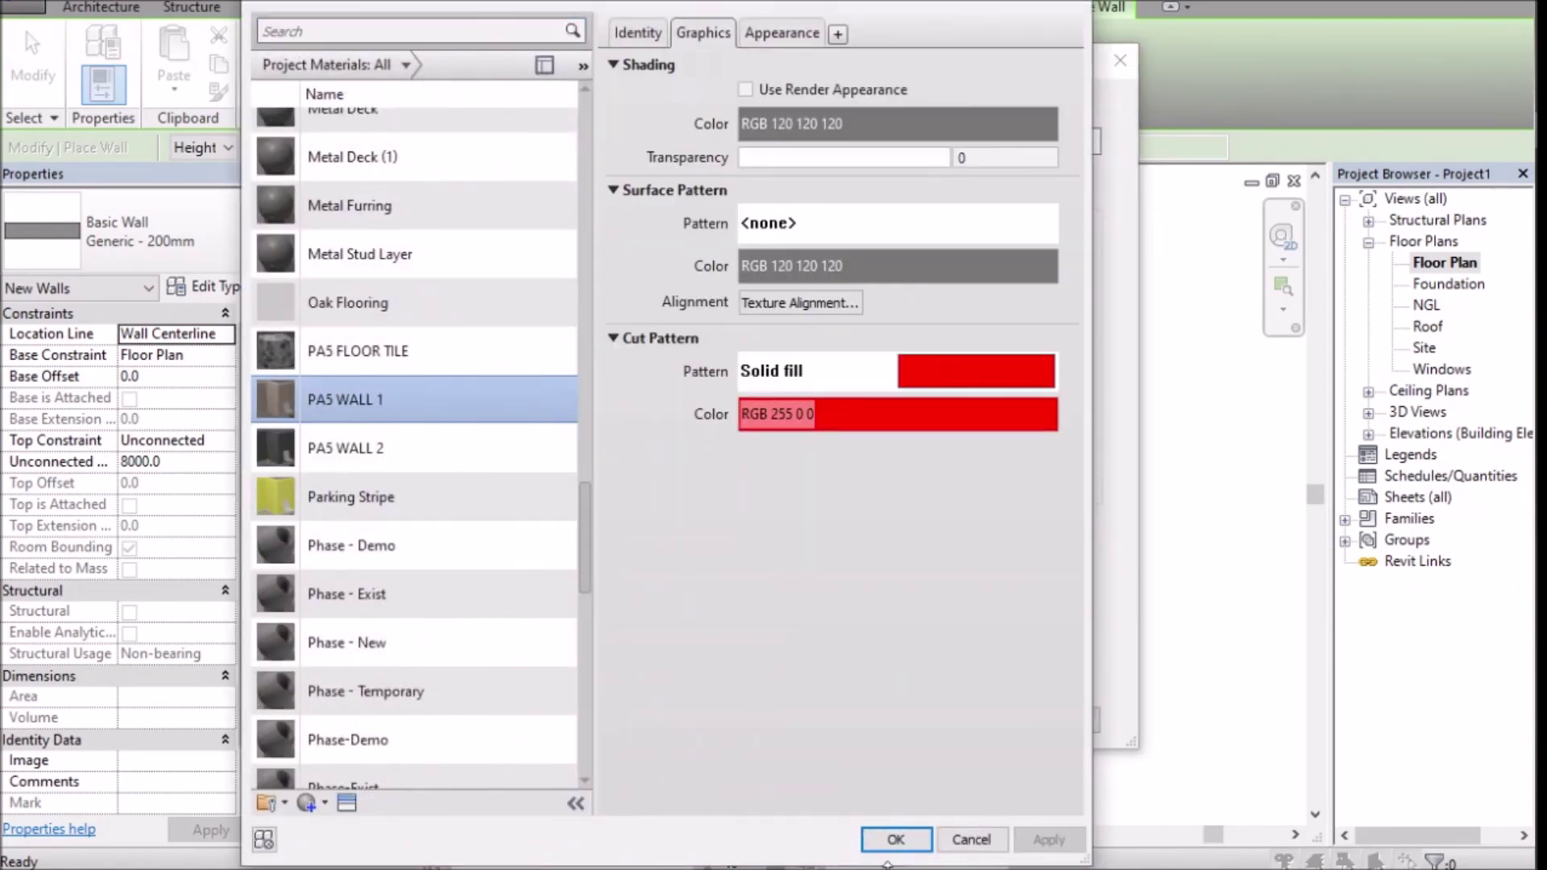
{"action": "left_click", "coordinate": [896, 840]}
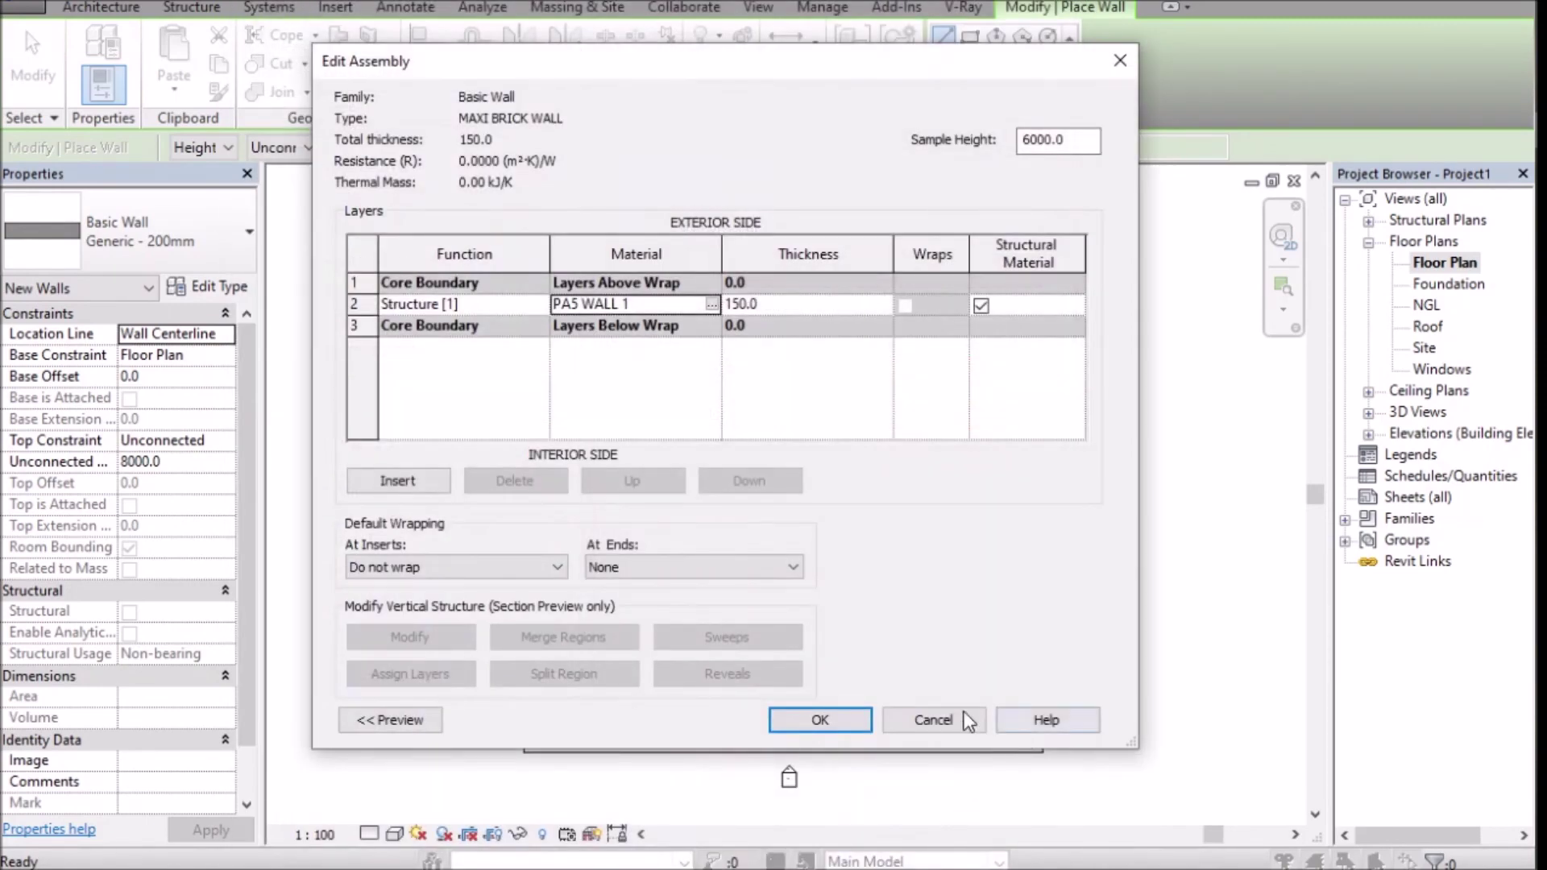
{"action": "left_click", "coordinate": [822, 720]}
{"action": "left_click", "coordinate": [843, 718]}
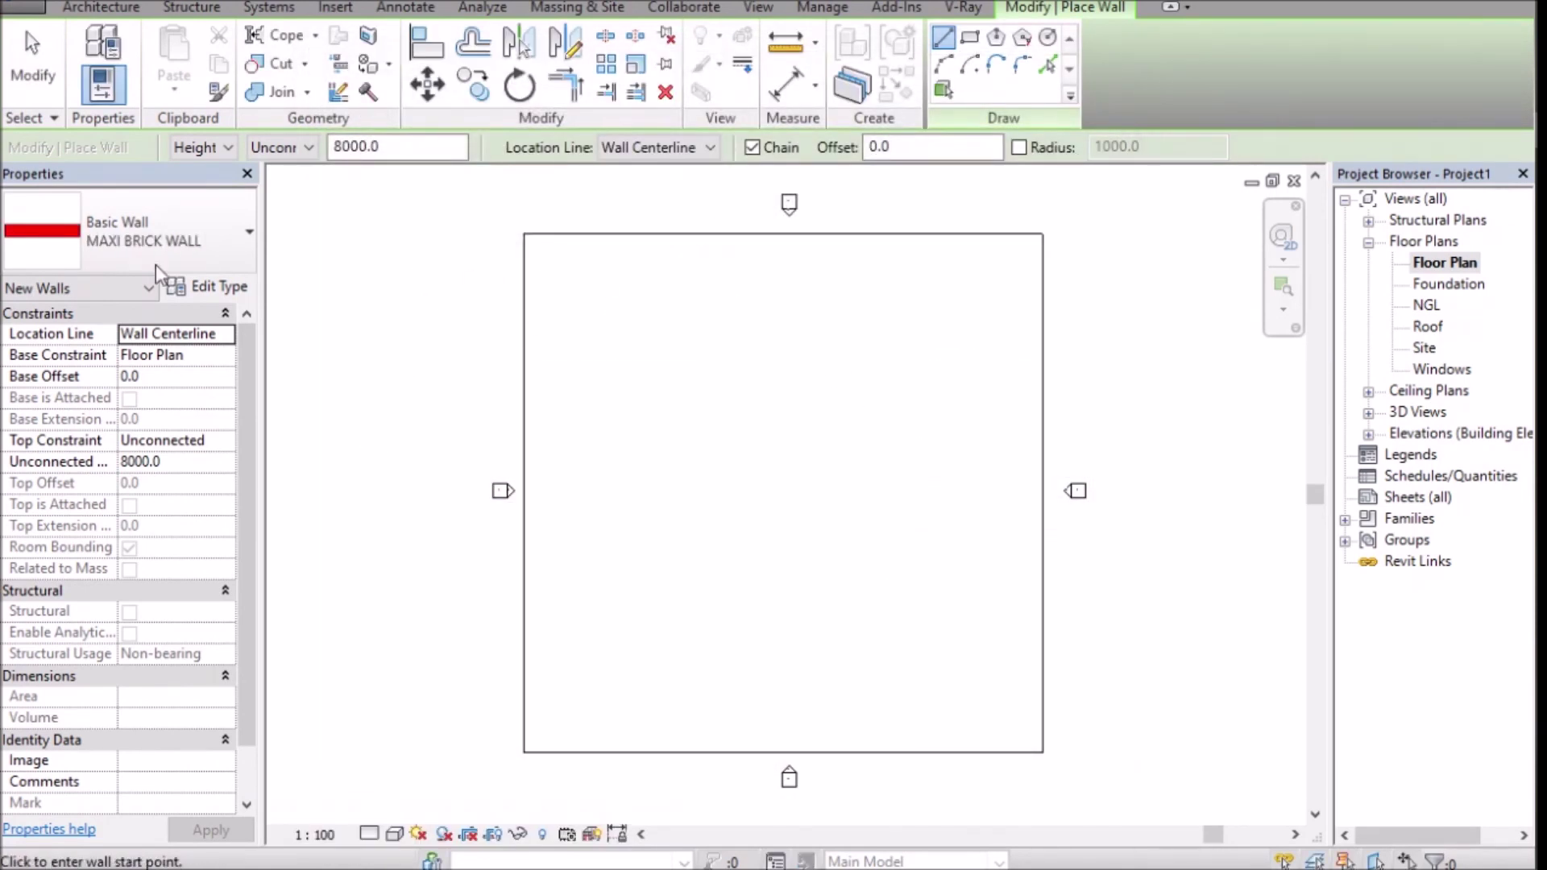
{"action": "left_click", "coordinate": [32, 64]}
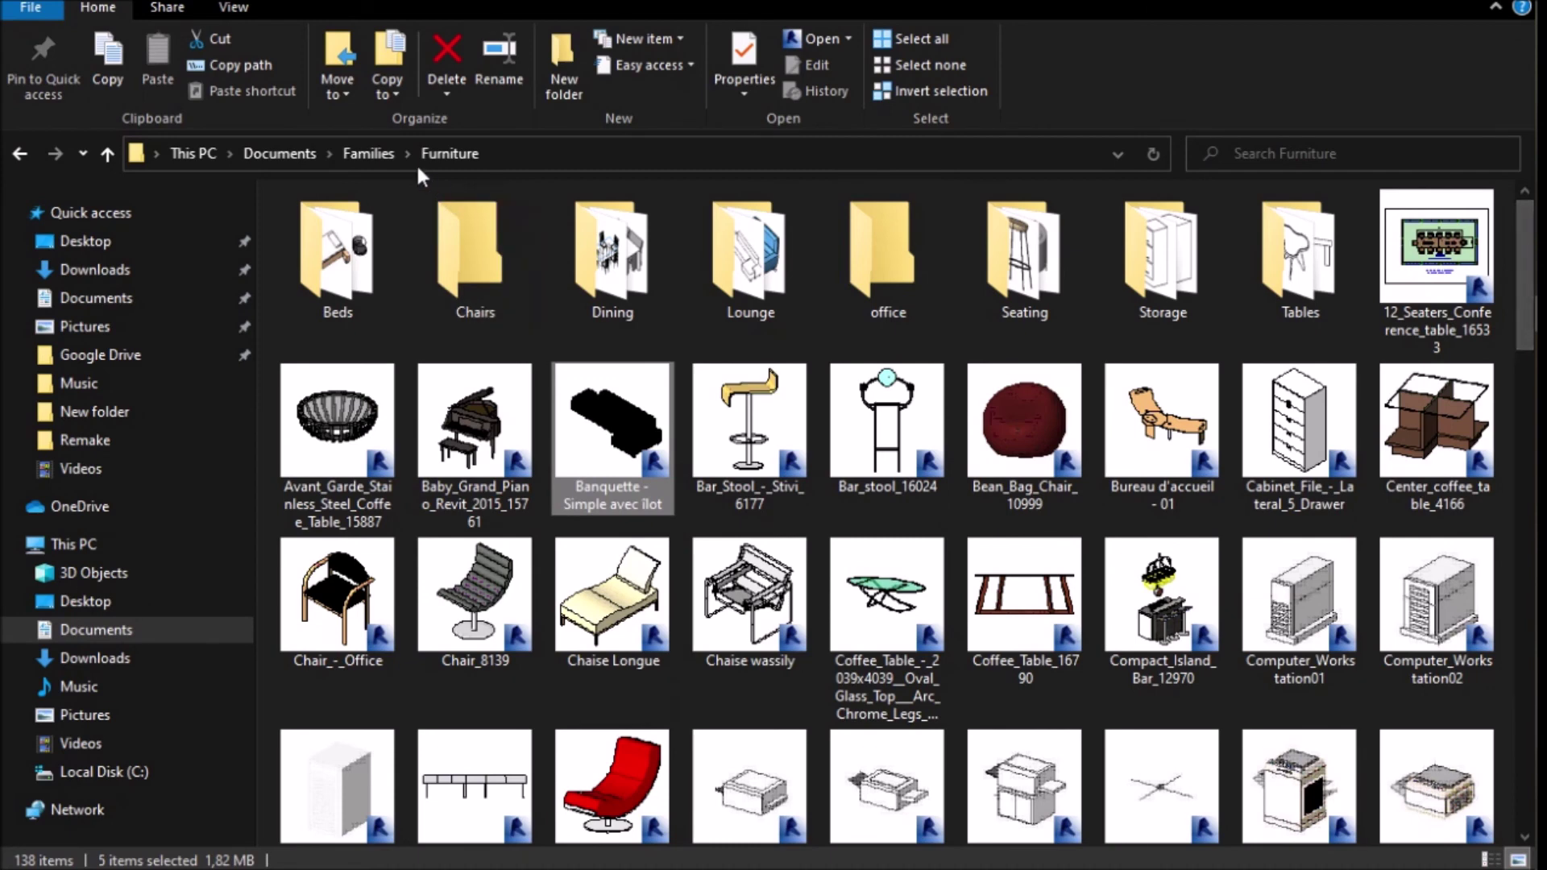
Switch to File Explorer and browse to the Components folder inside Documents > Revit.
{"action": "left_click", "coordinate": [360, 153]}
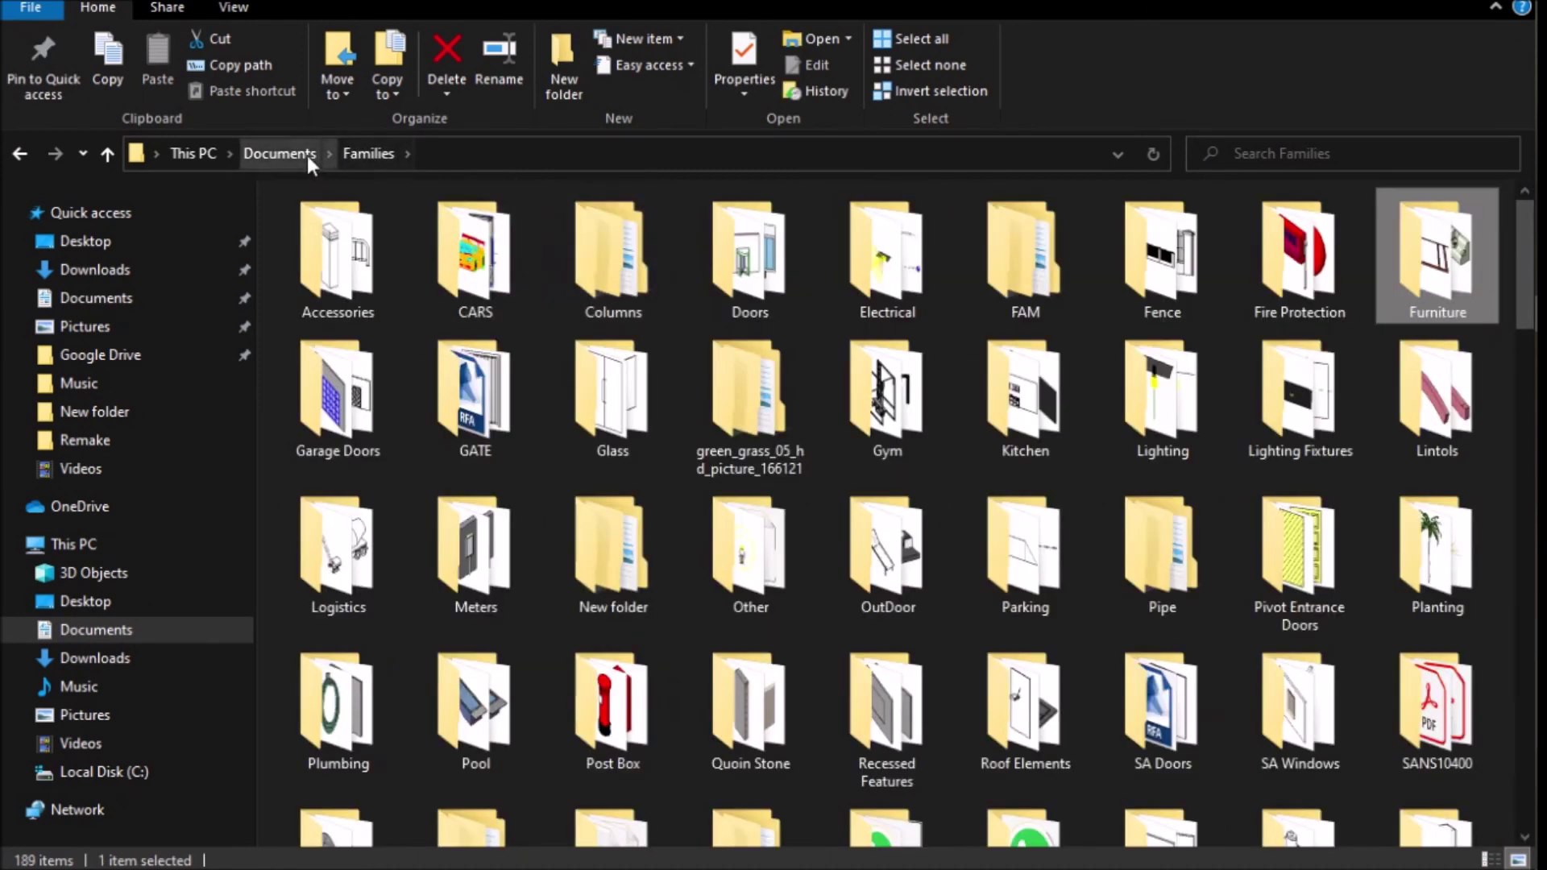
{"action": "left_click", "coordinate": [307, 155]}
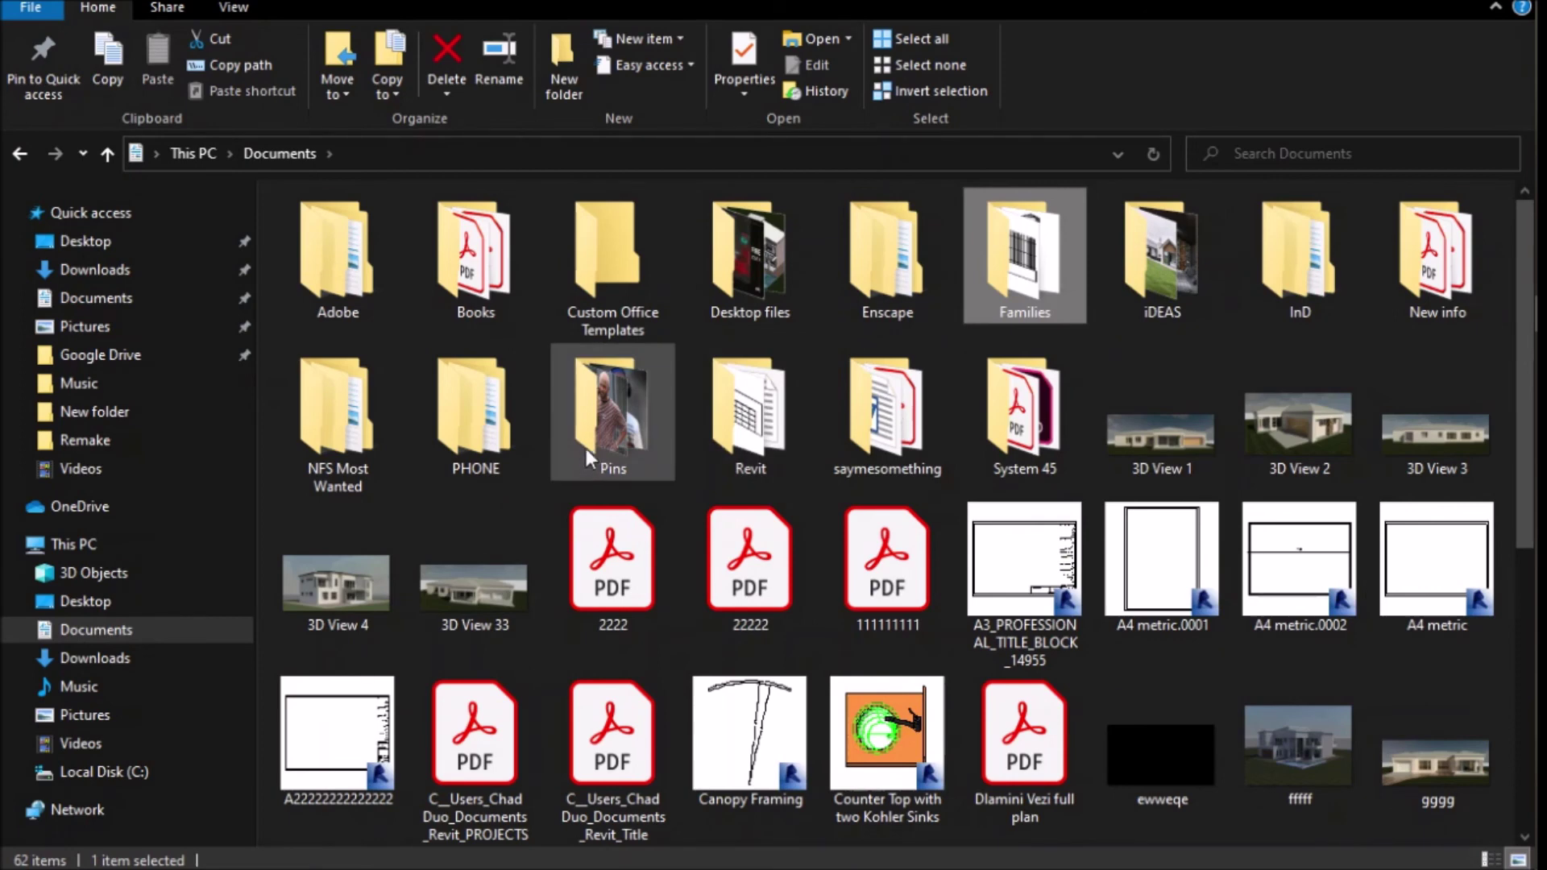
{"action": "double_click", "coordinate": [756, 453]}
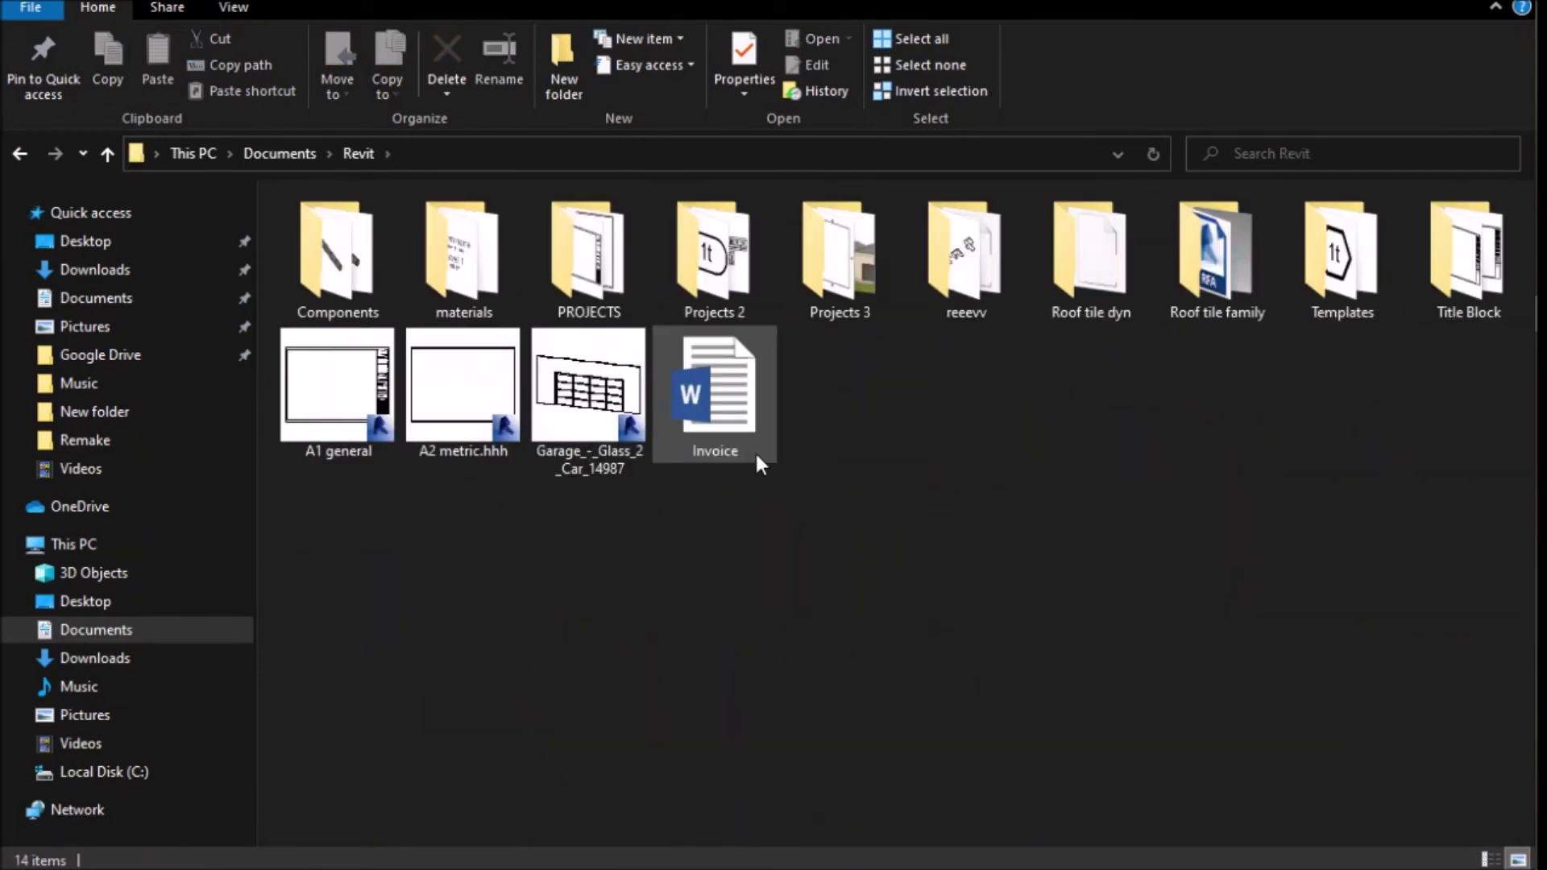
{"action": "double_click", "coordinate": [361, 263]}
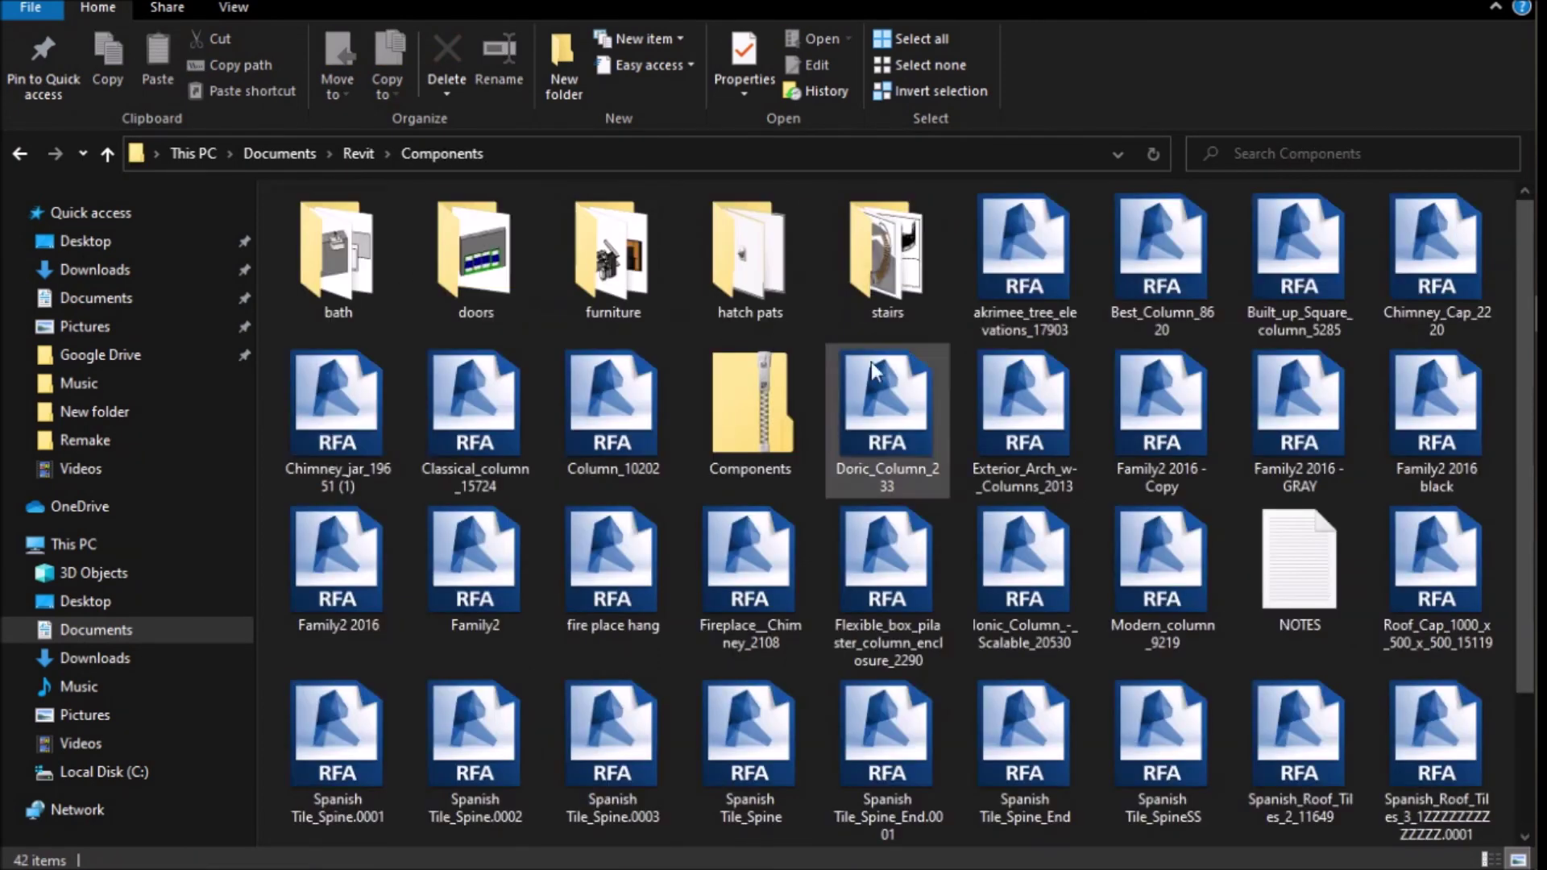
{"action": "scroll", "coordinate": [1523, 403], "scroll_direction": "down", "scroll_amount": 3}
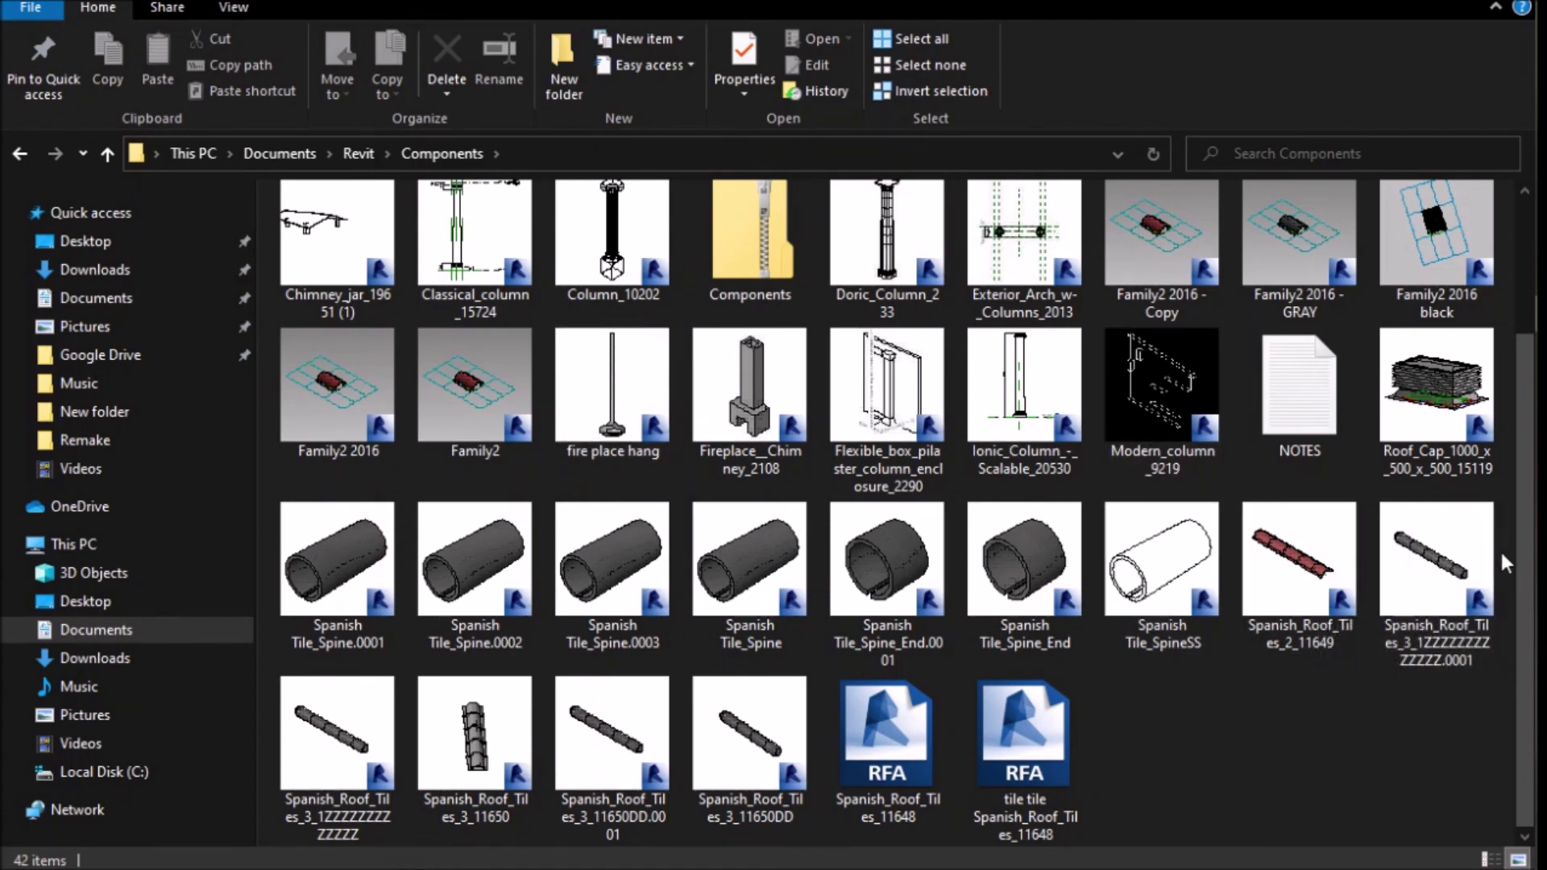
Load the Family2 2016 roof tile family from the Components folder into the Revit project without placing an instance.
{"action": "left_click_drag", "start_coordinate": [330, 468], "coordinate": [1369, 190]}
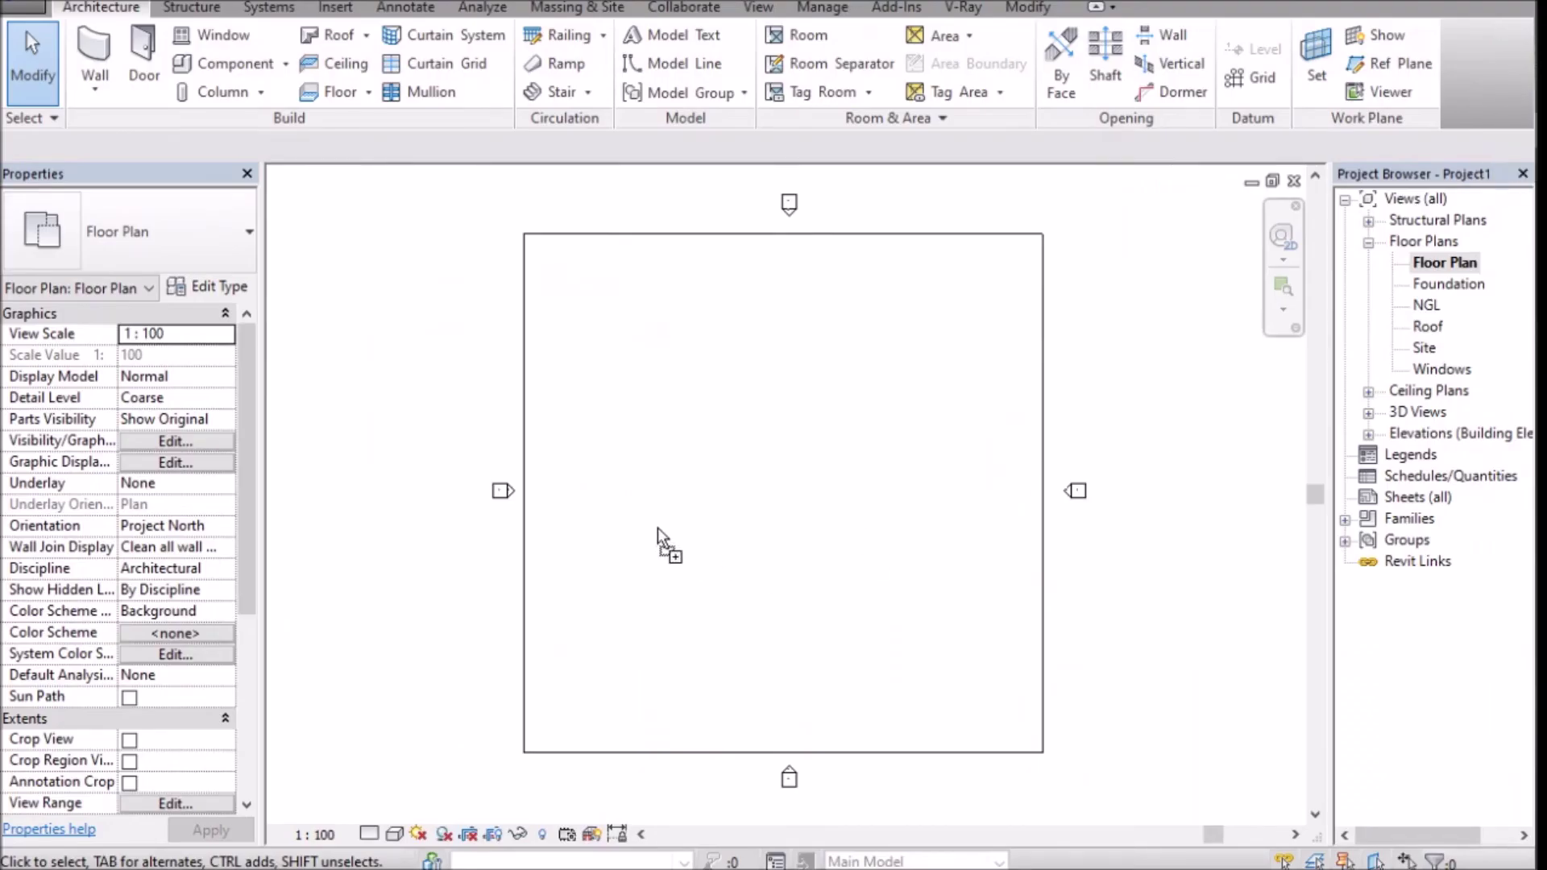
{"action": "left_click_drag", "start_coordinate": [658, 528], "coordinate": [736, 430]}
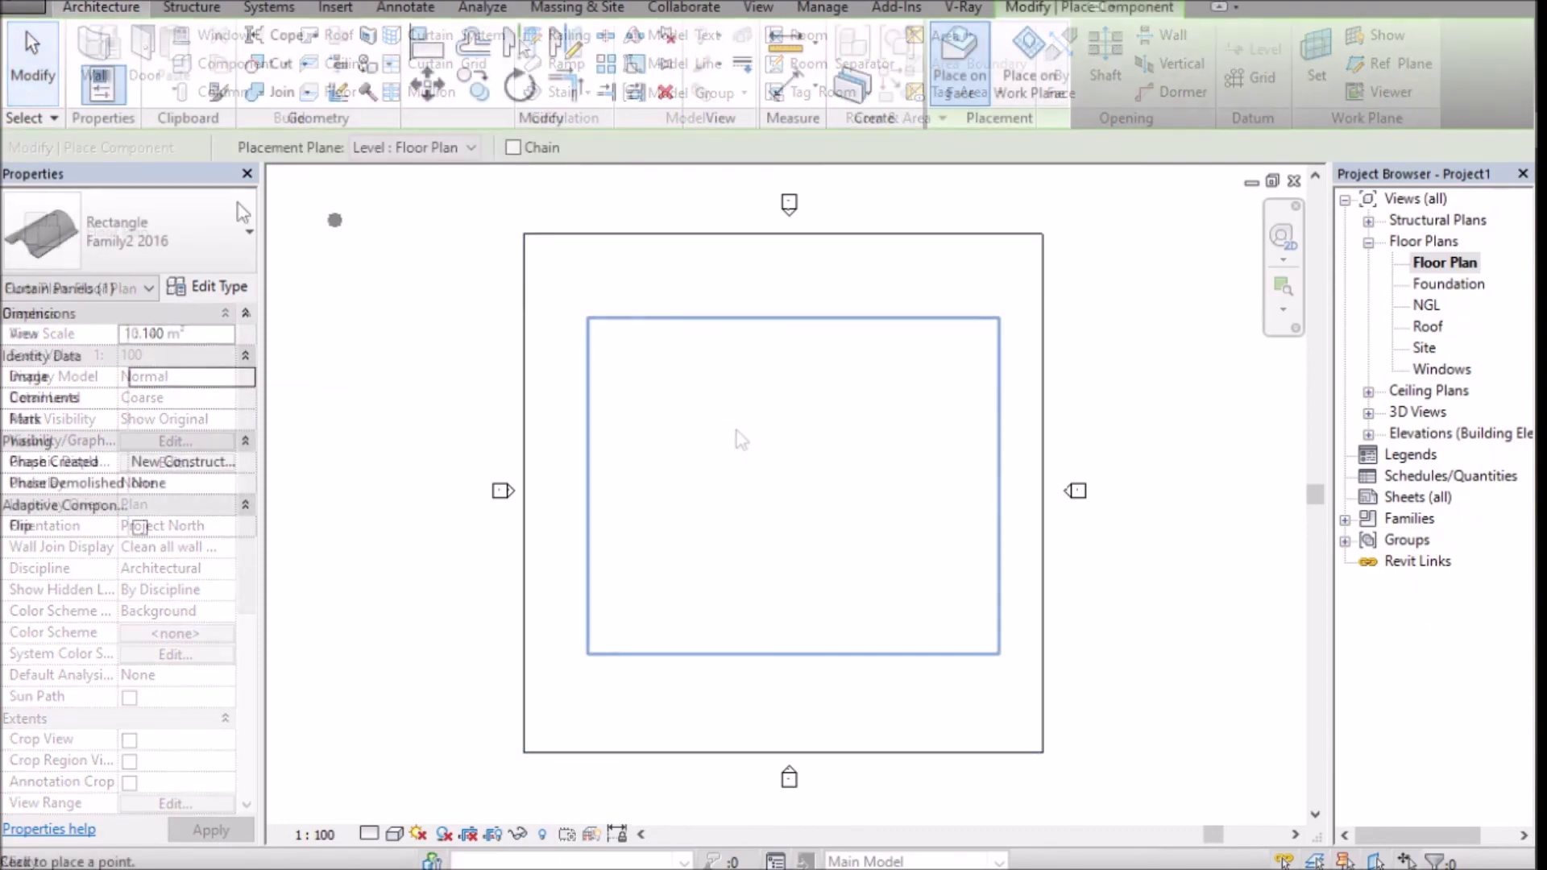
{"action": "key", "text": "Escape"}
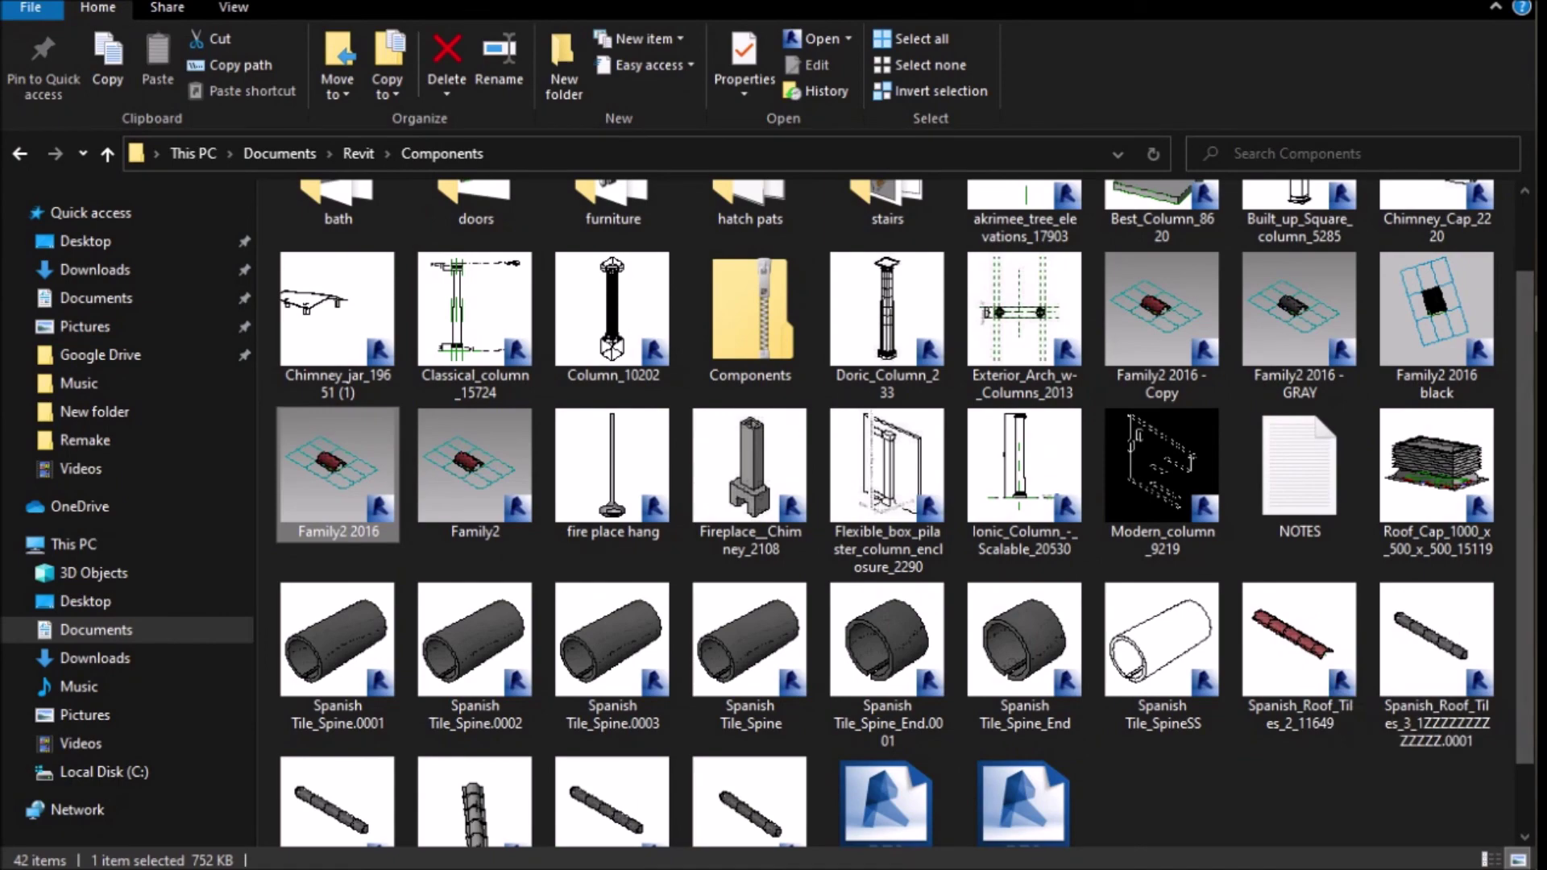
Find the Spanish_Roof_Tiles_3 family file ending in .0001 in the Components folder and load it into the Revit floor plan.
{"action": "left_click_drag", "start_coordinate": [1526, 582], "coordinate": [1508, 472]}
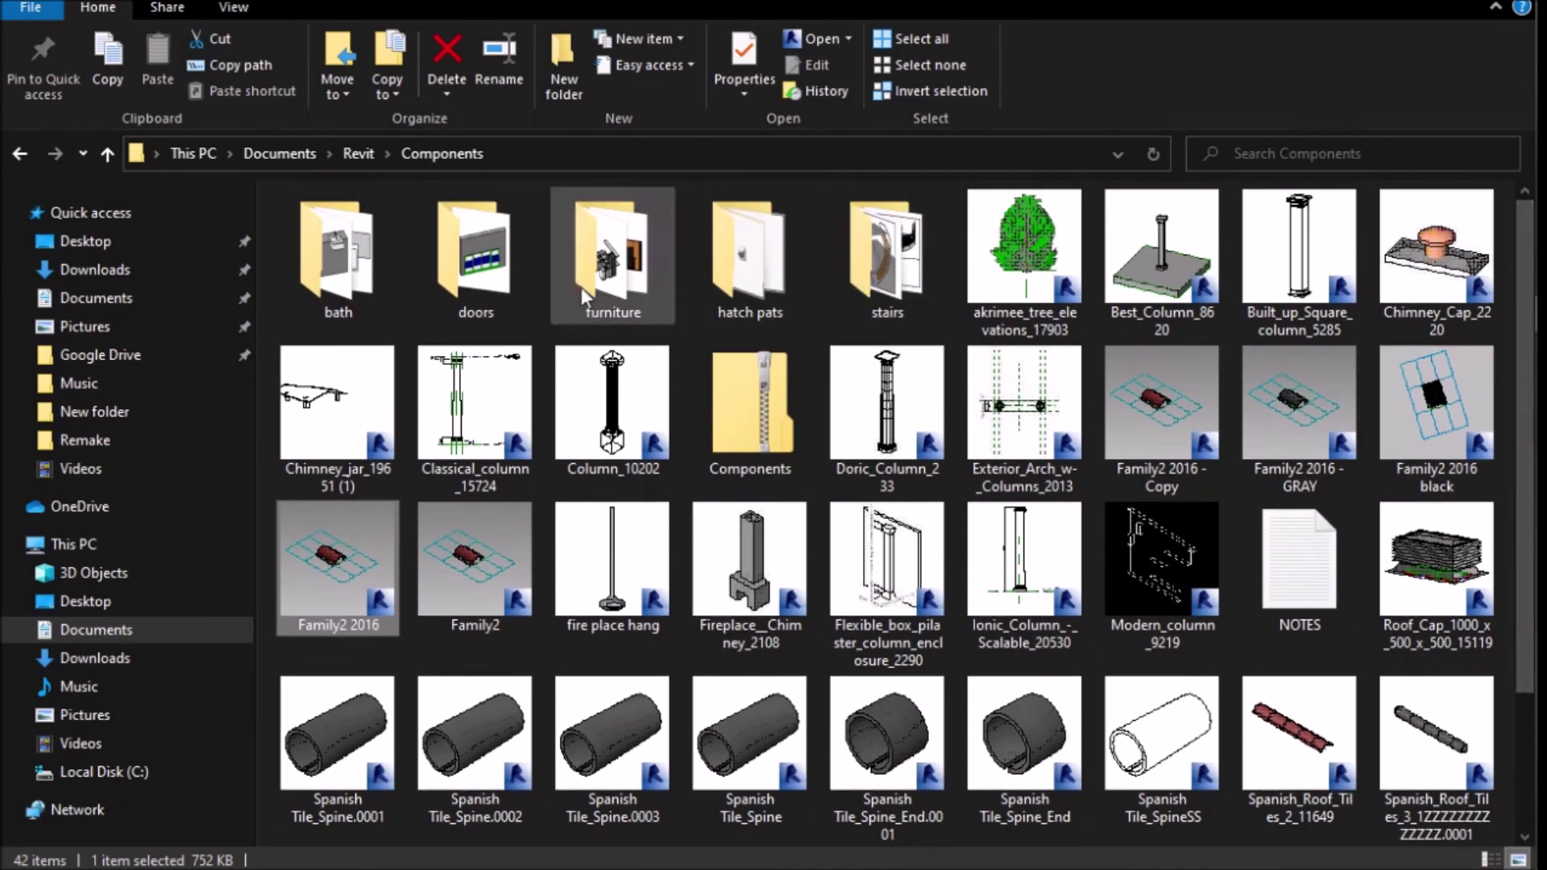
{"action": "left_click_drag", "start_coordinate": [1527, 451], "coordinate": [1527, 586]}
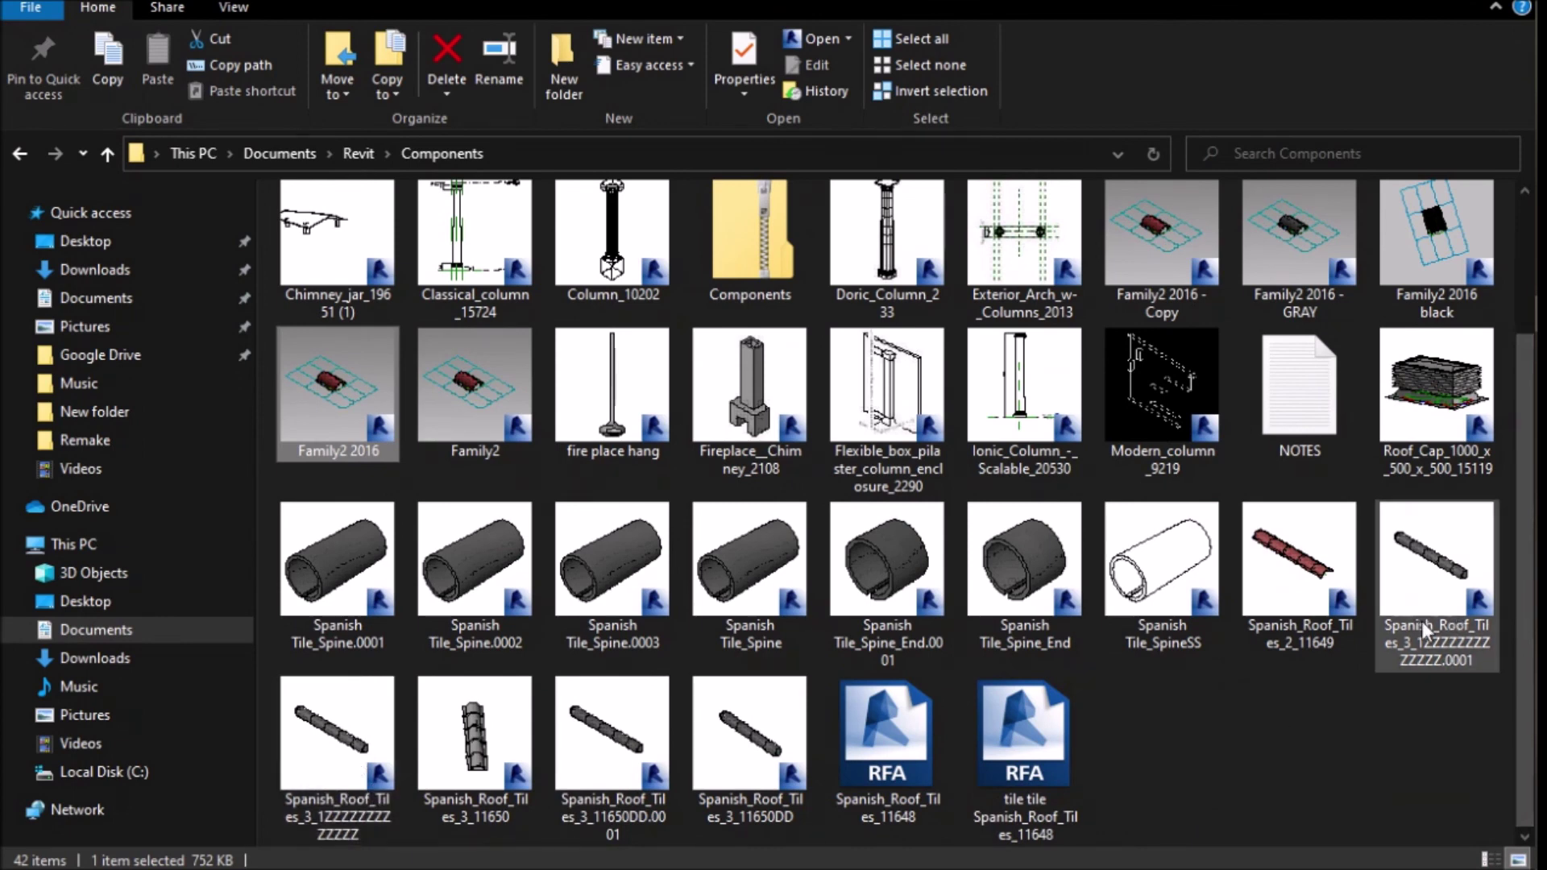
{"action": "scroll", "coordinate": [1510, 485], "scroll_direction": "up", "scroll_amount": 2}
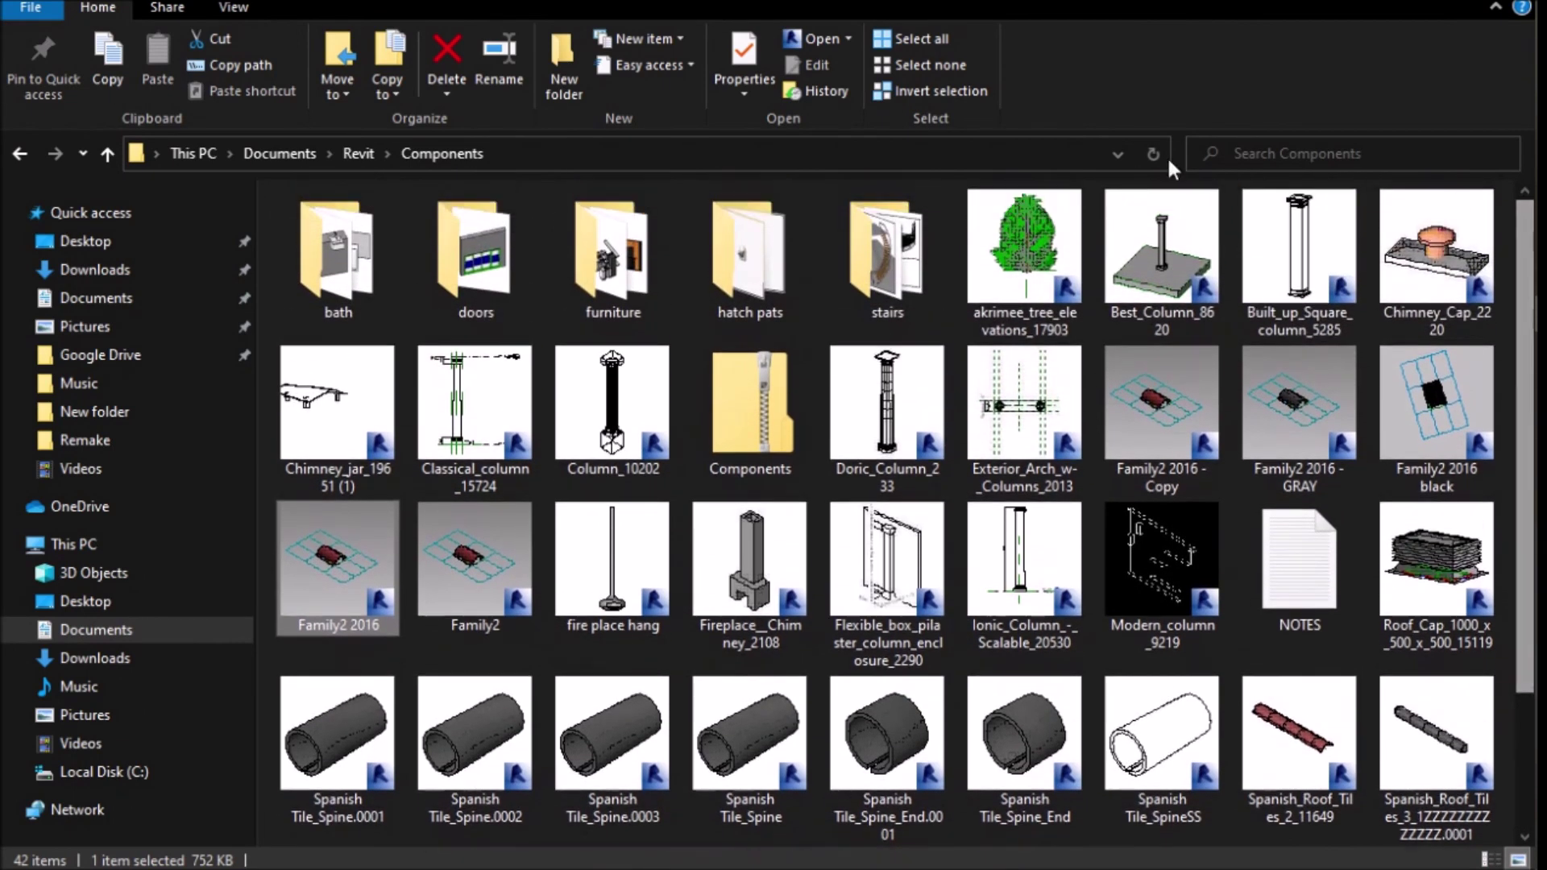
{"action": "left_click", "coordinate": [472, 280]}
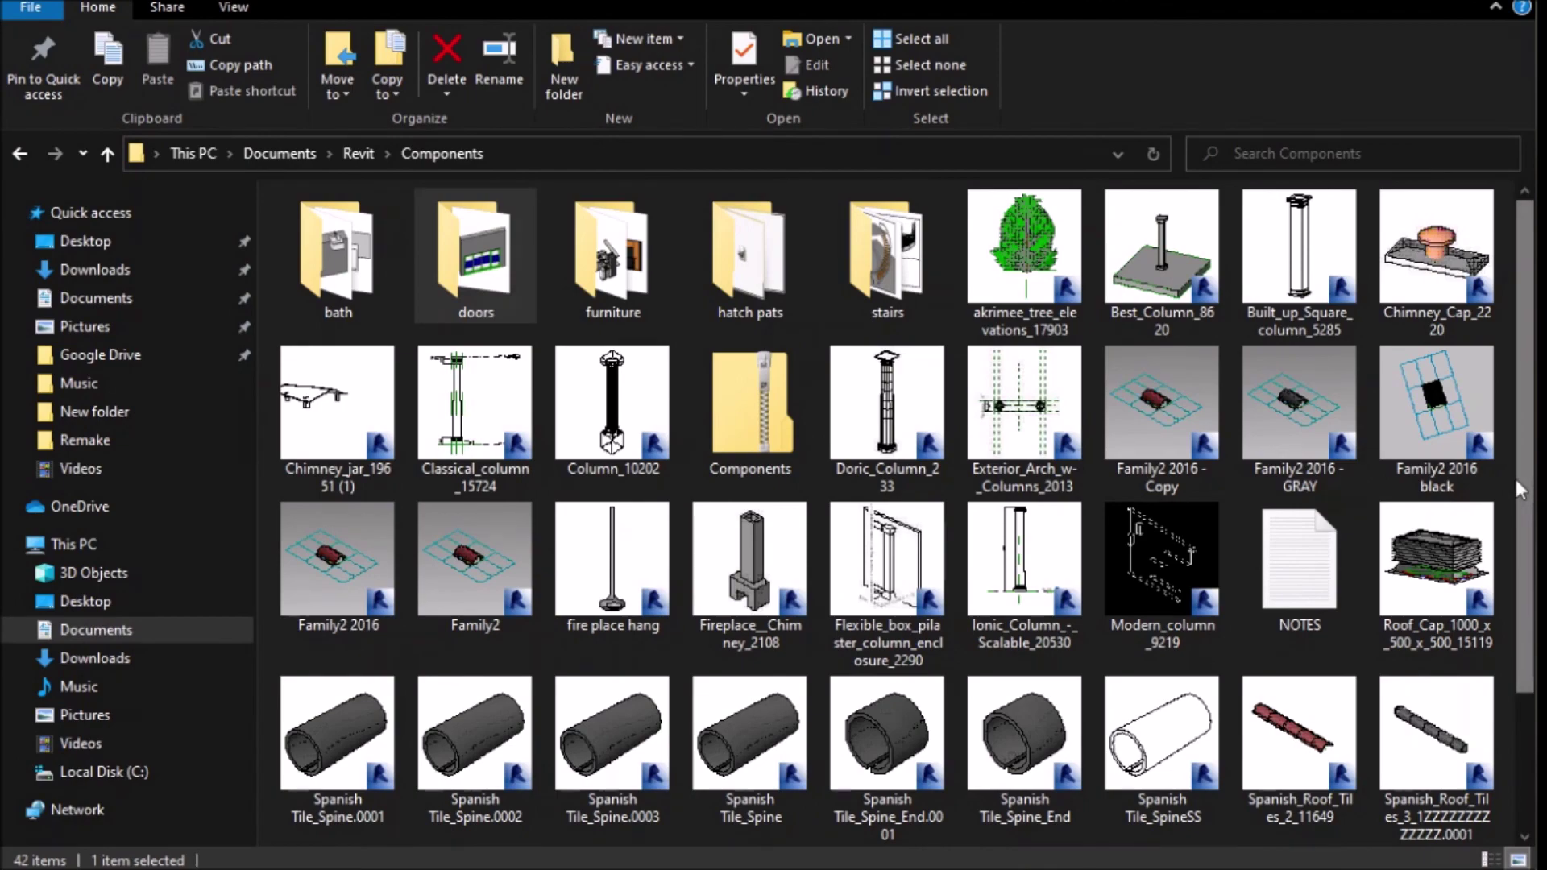
{"action": "scroll", "coordinate": [1437, 725], "scroll_direction": "down", "scroll_amount": 1}
{"action": "left_click_drag", "start_coordinate": [1436, 685], "coordinate": [611, 306]}
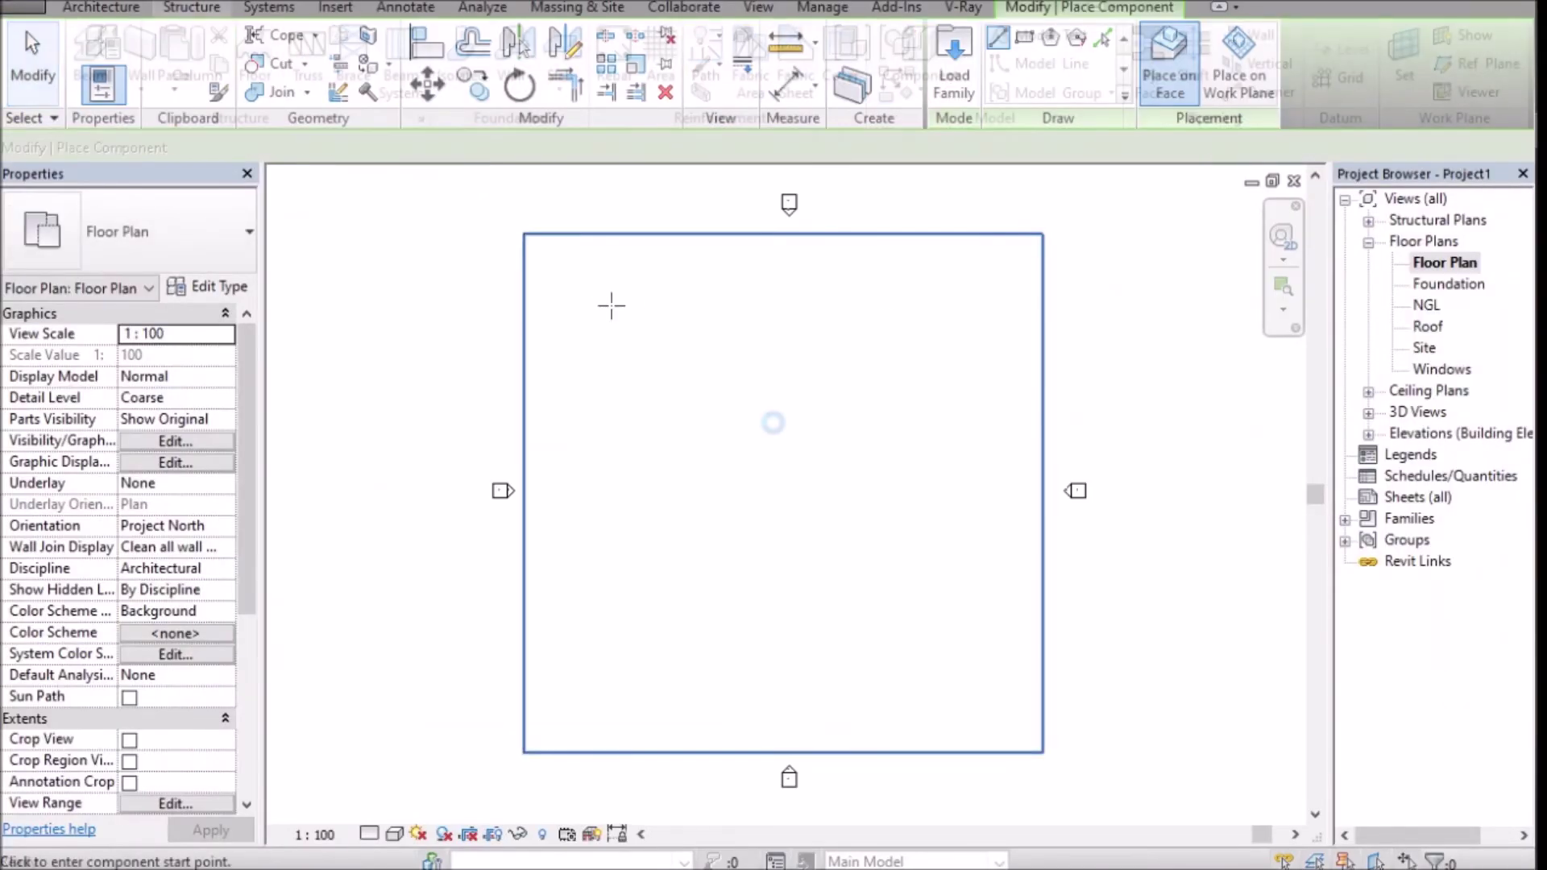
Start saving the project, create a folder named DAY 3 in Documents, and copy the folder's name.
{"action": "key", "text": "ctrl+s"}
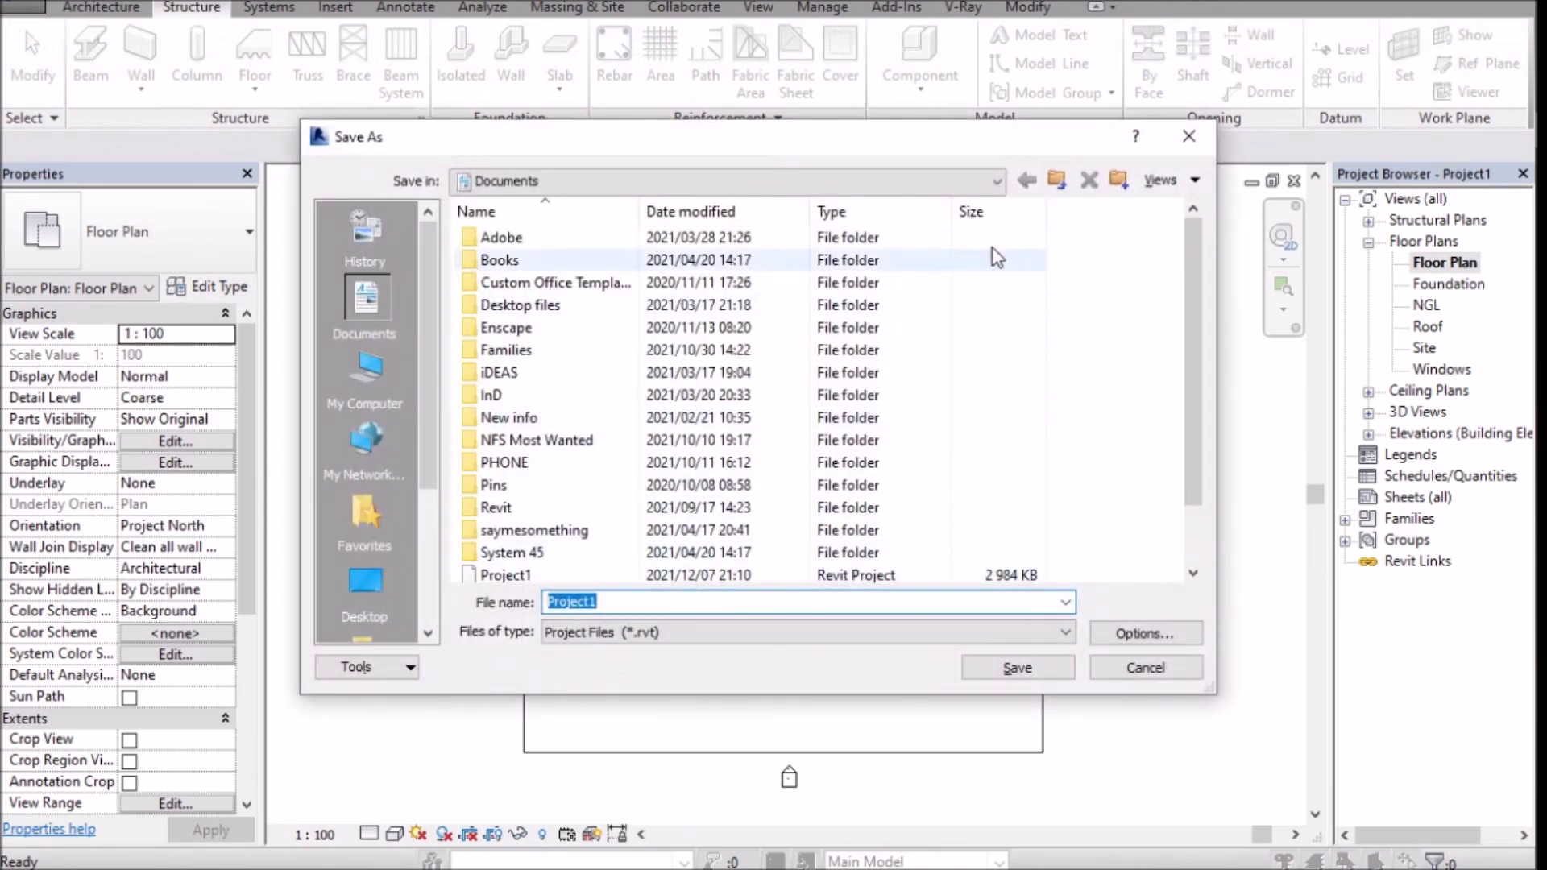
{"action": "left_click", "coordinate": [1119, 181]}
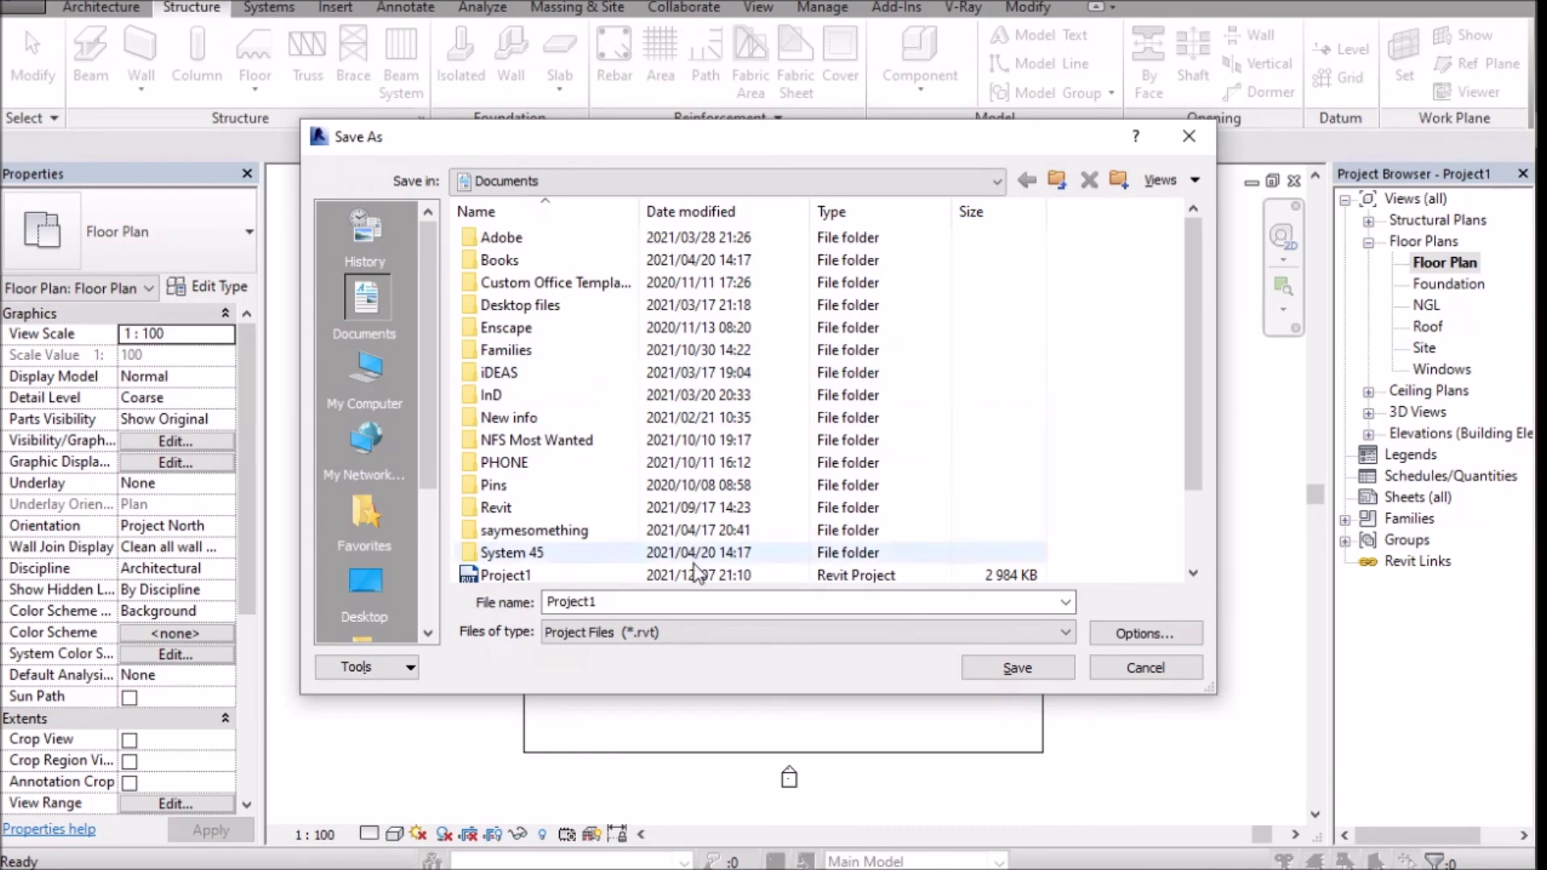
{"action": "left_click_drag", "start_coordinate": [1203, 470], "coordinate": [1202, 552]}
{"action": "left_click", "coordinate": [491, 554]}
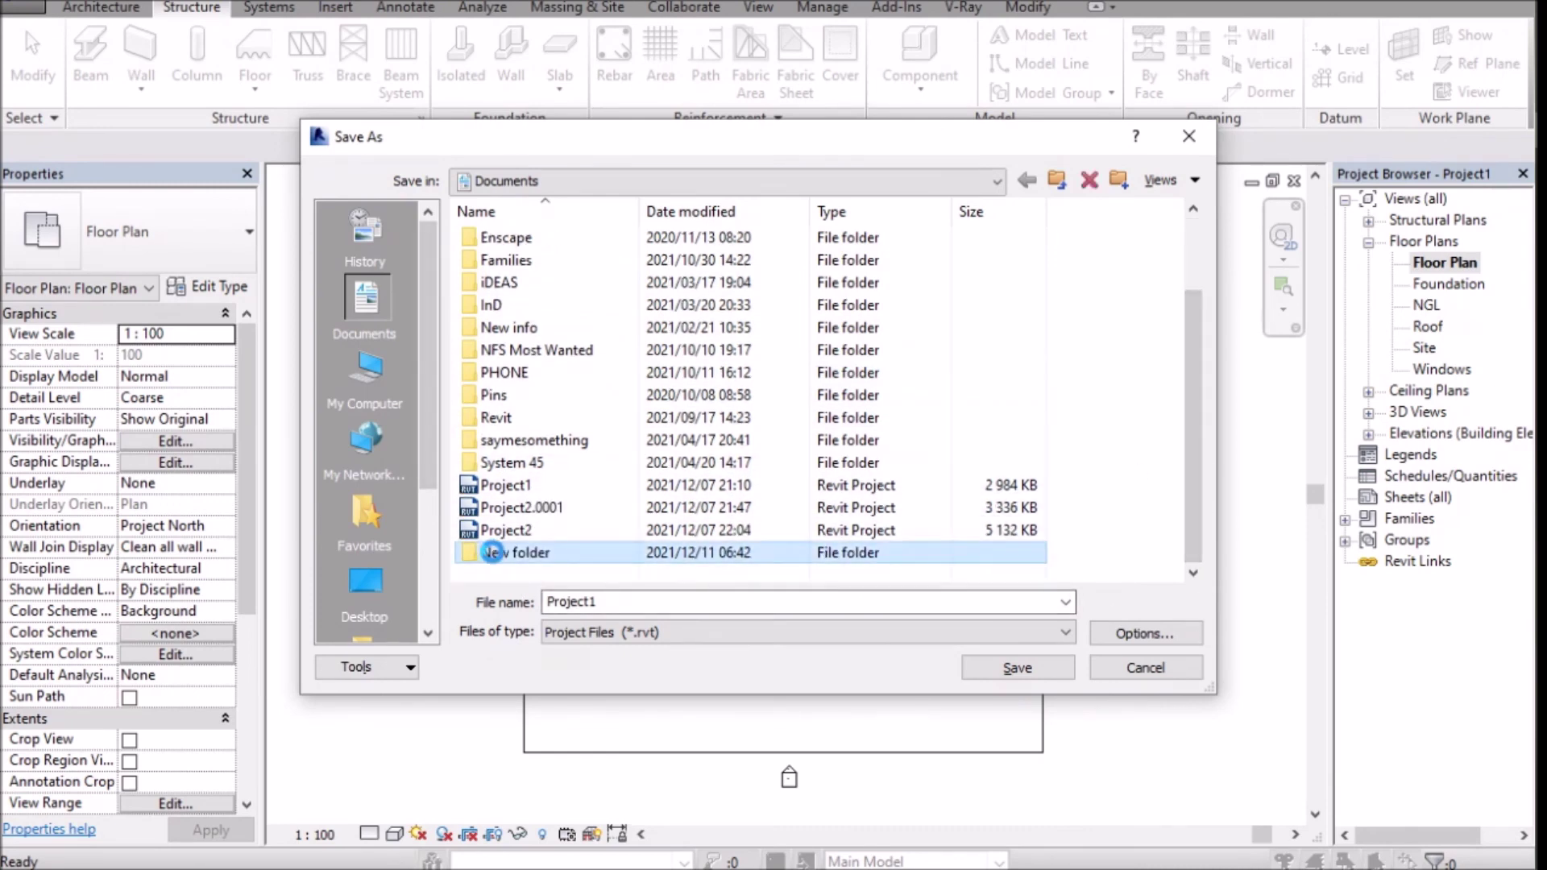
{"action": "right_click", "coordinate": [492, 552]}
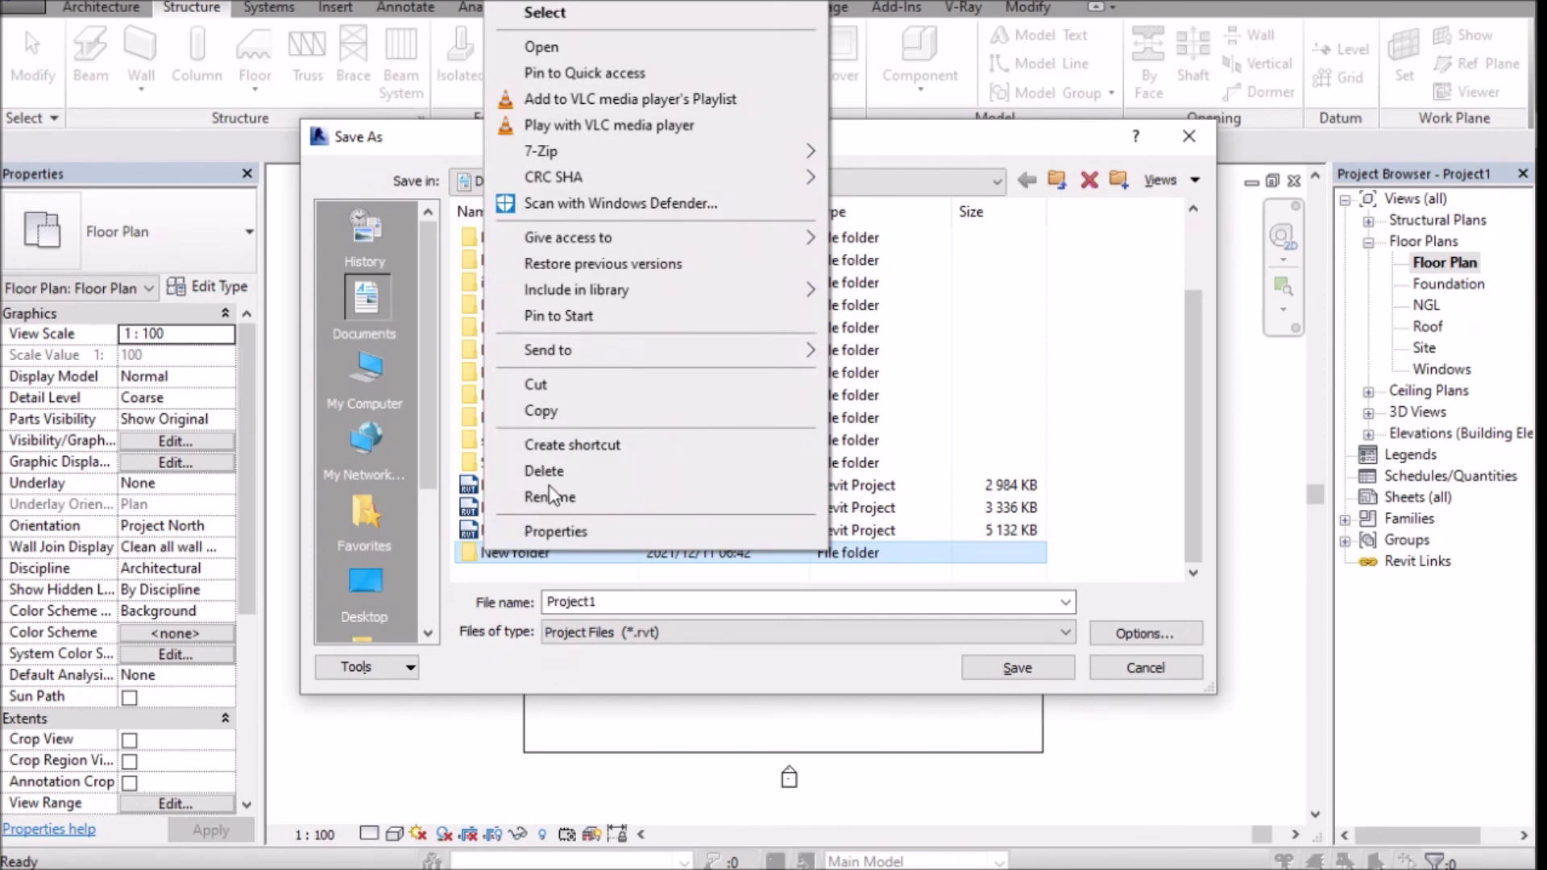
{"action": "left_click", "coordinate": [552, 495]}
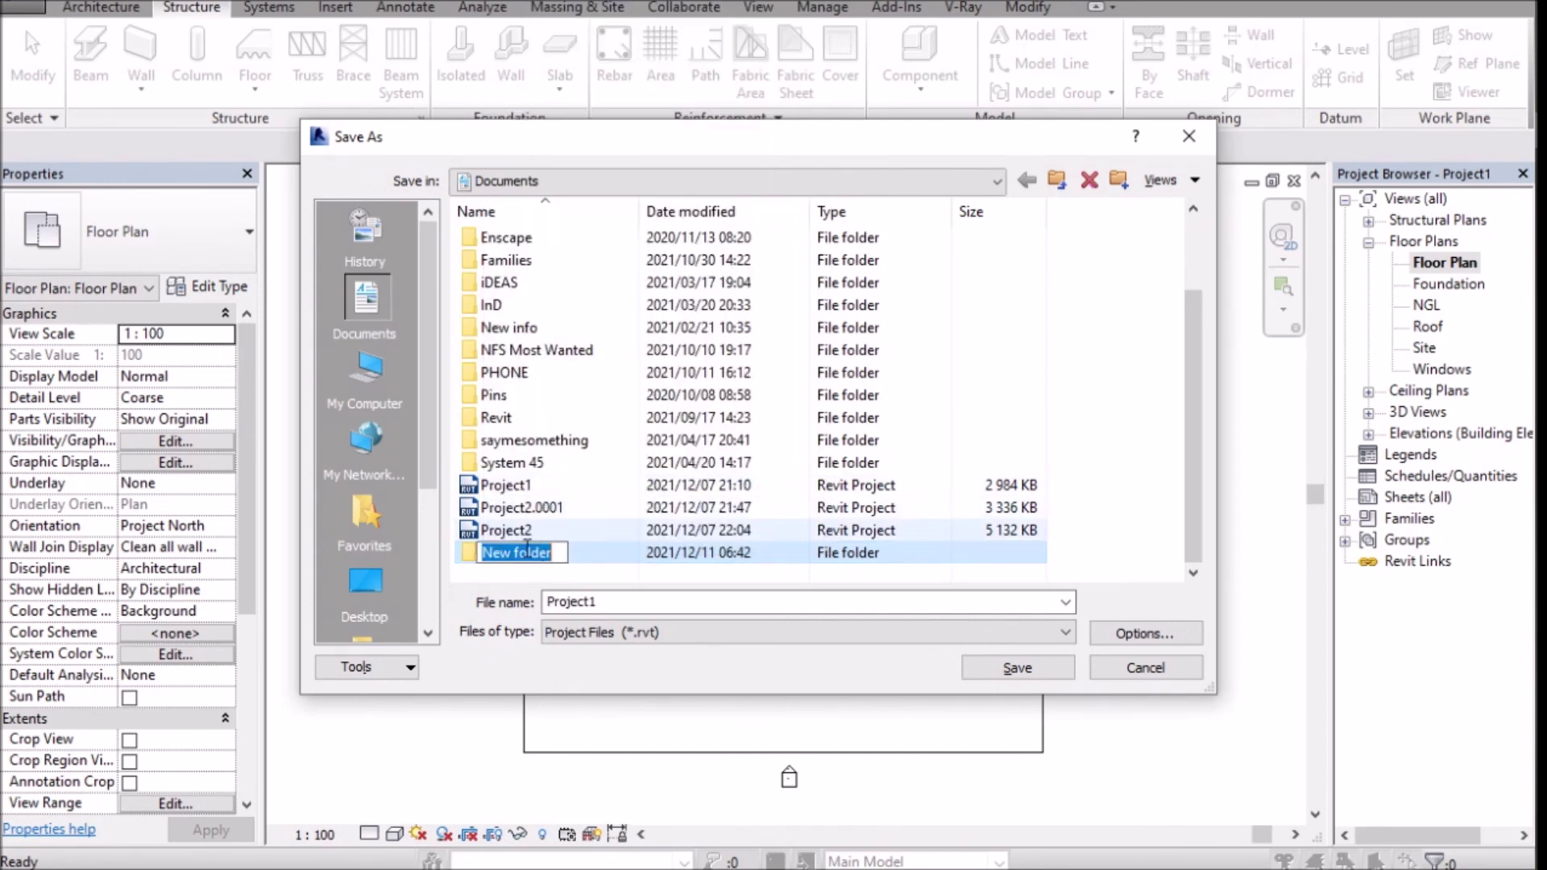
{"action": "type", "text": "dA"}
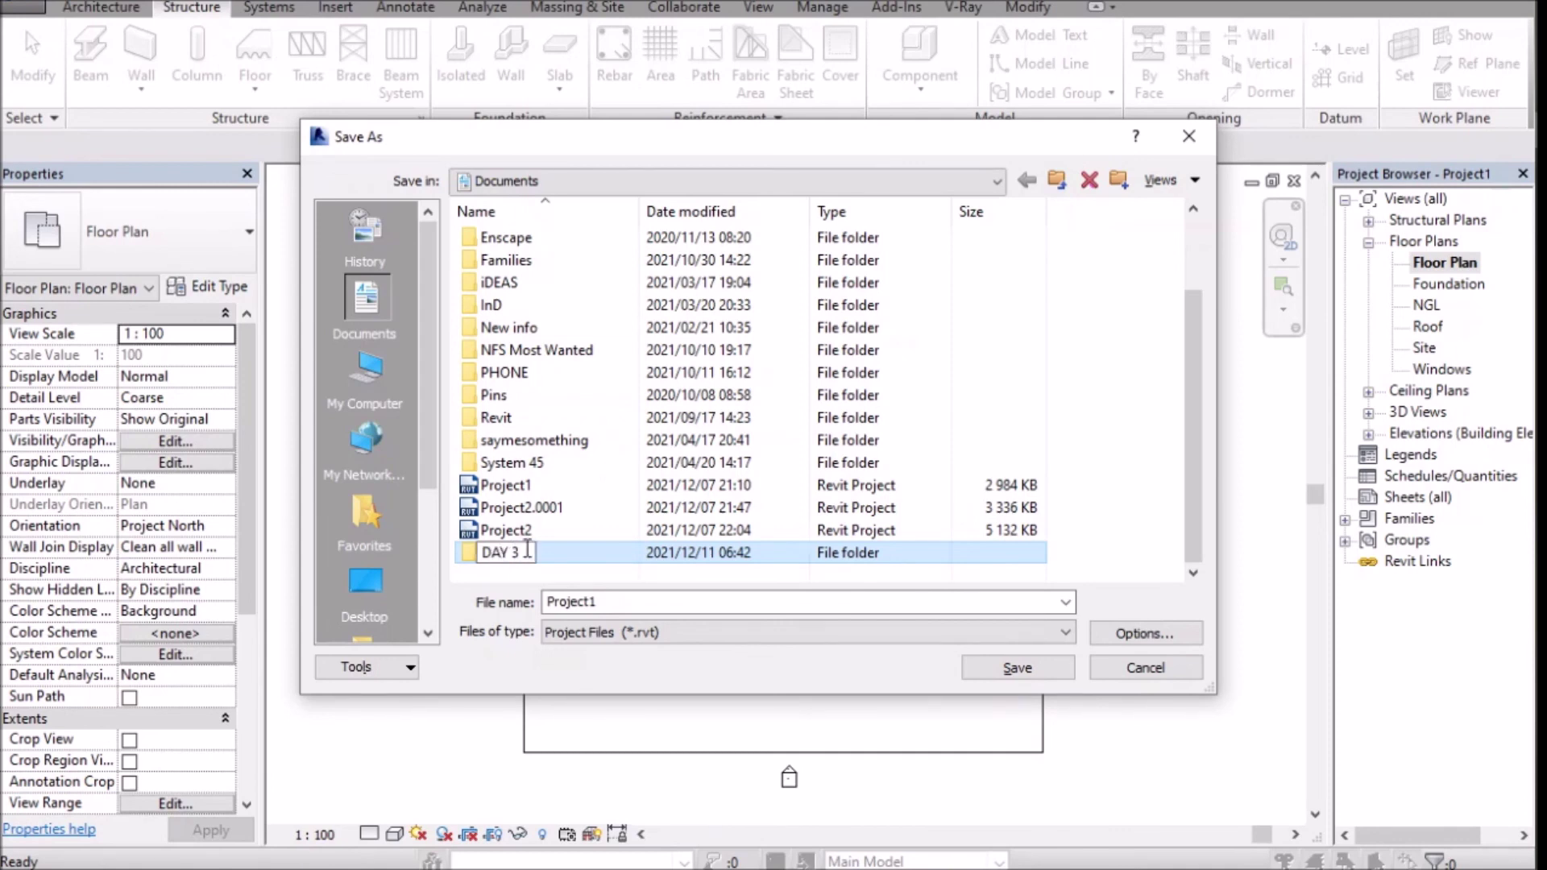
{"action": "right_click", "coordinate": [495, 556]}
{"action": "left_click", "coordinate": [541, 298]}
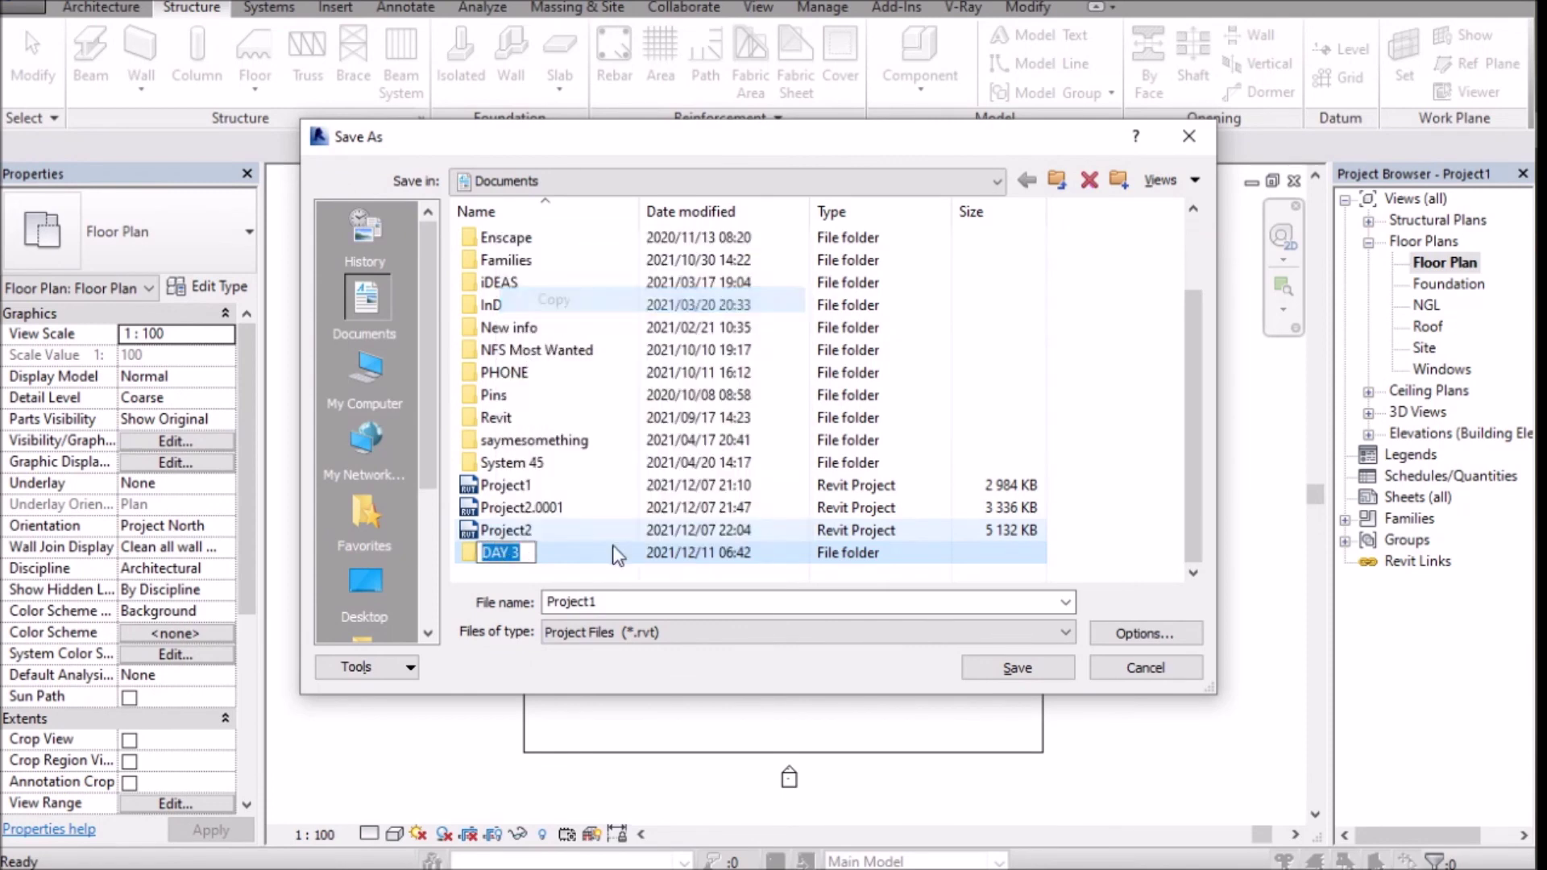
{"action": "left_click", "coordinate": [496, 587]}
Save the project inside the DAY 3 folder as a Revit project file named DAY 3, reusing the copied name.
{"action": "double_click", "coordinate": [506, 552]}
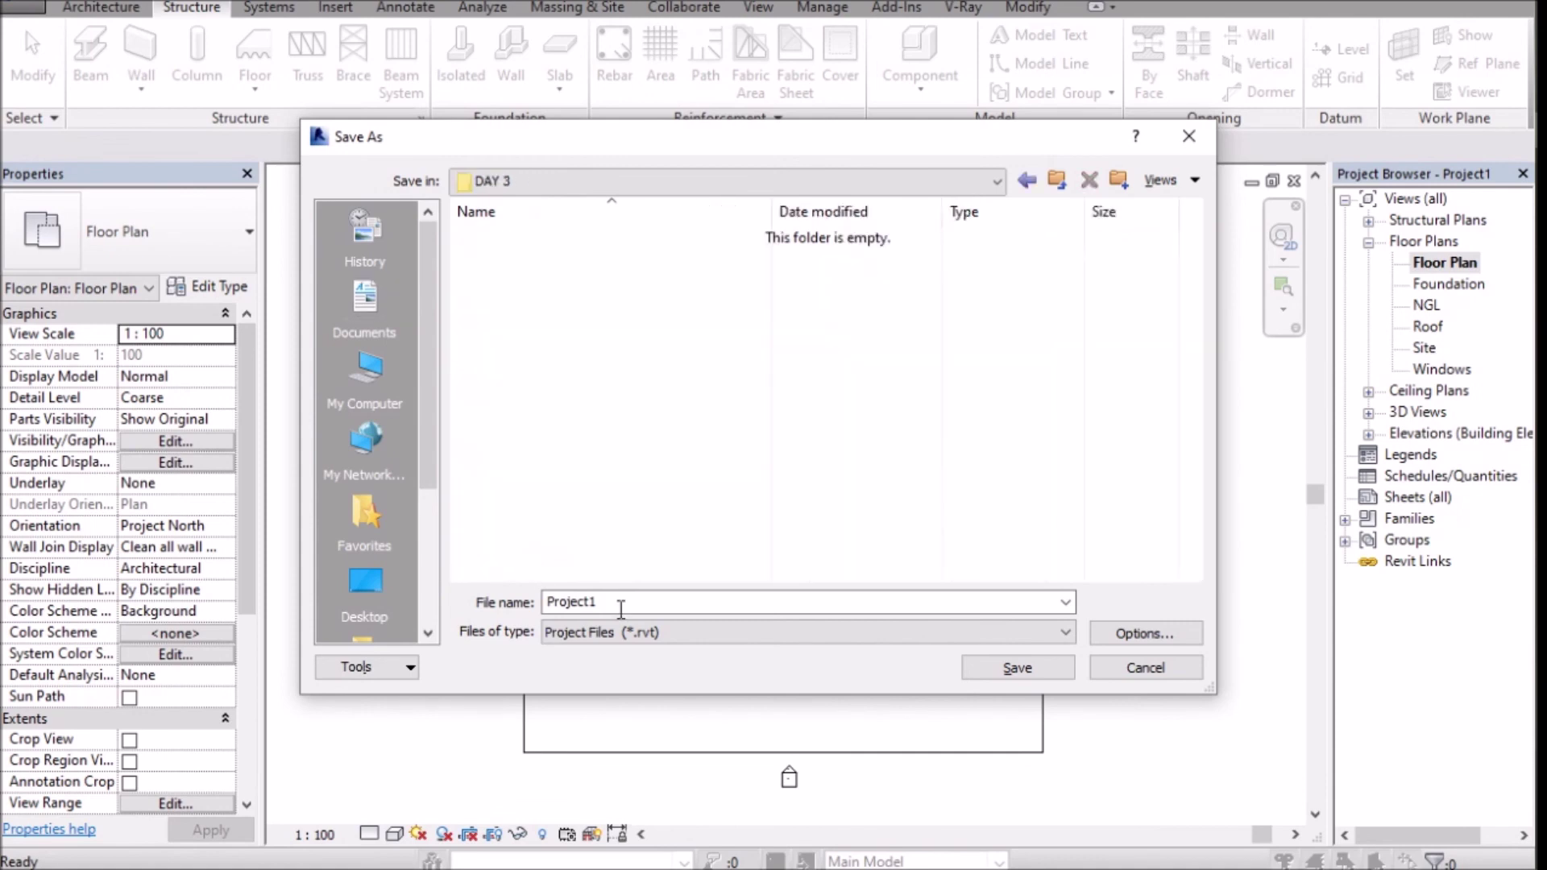
{"action": "double_click", "coordinate": [612, 602]}
{"action": "right_click", "coordinate": [621, 606]}
{"action": "left_click", "coordinate": [681, 380]}
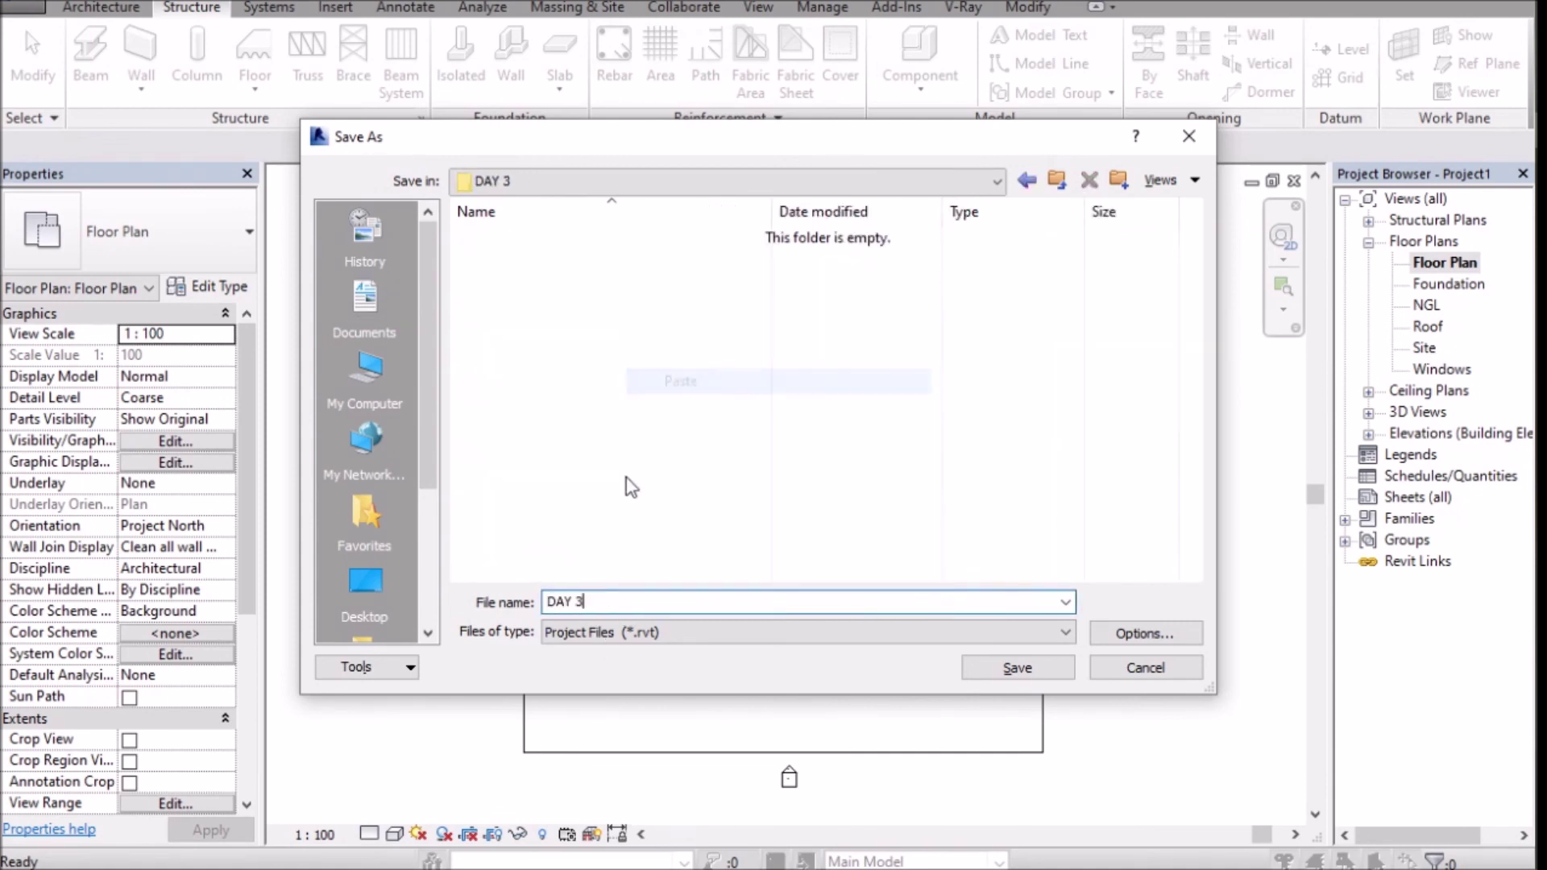
{"action": "left_click", "coordinate": [979, 671]}
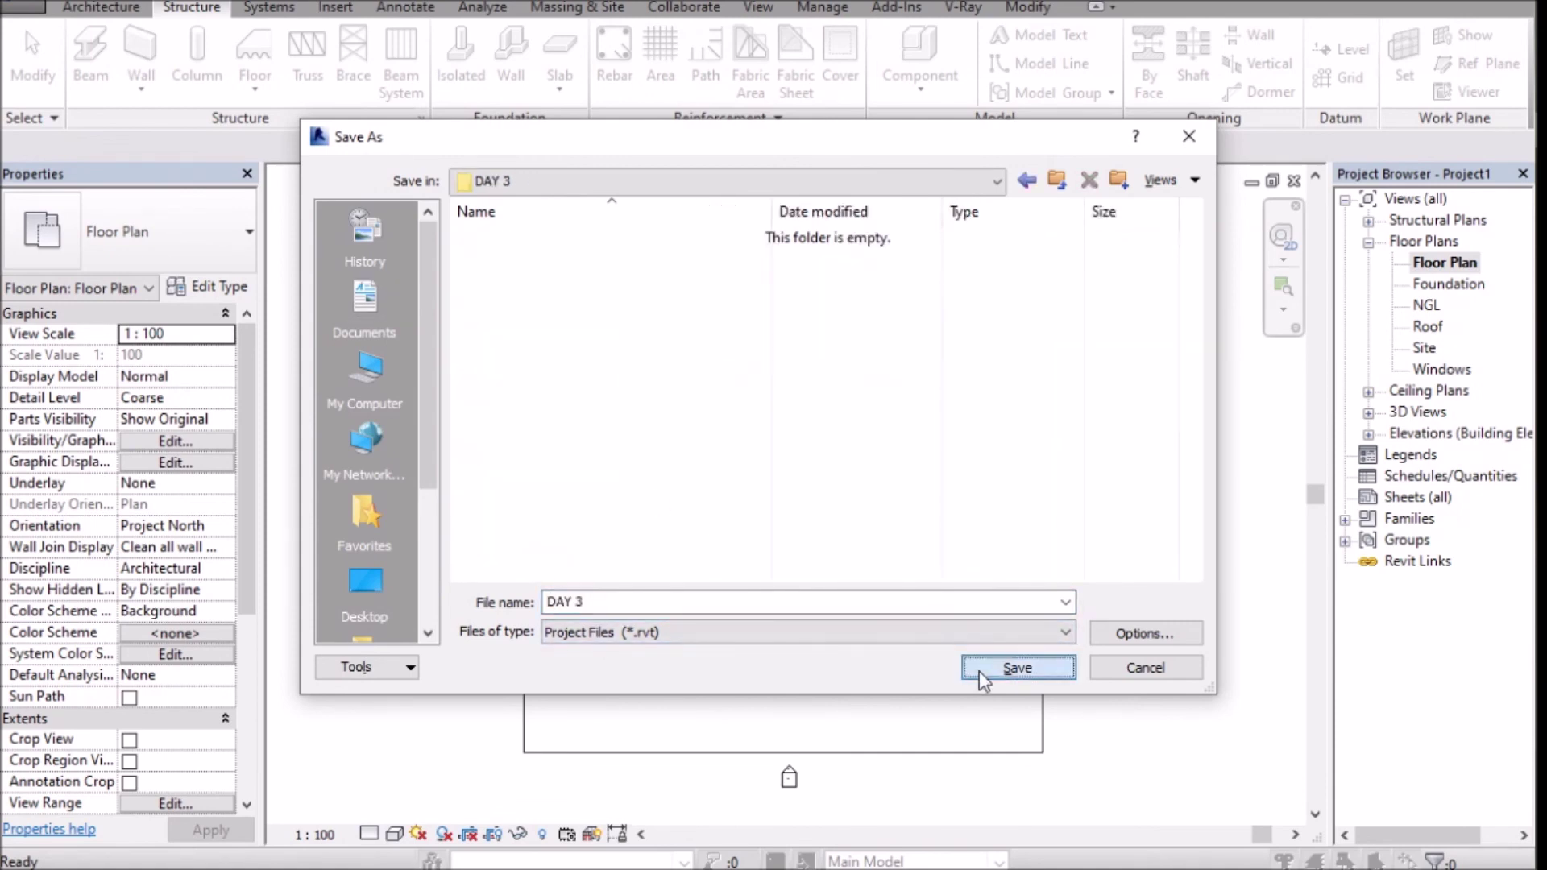